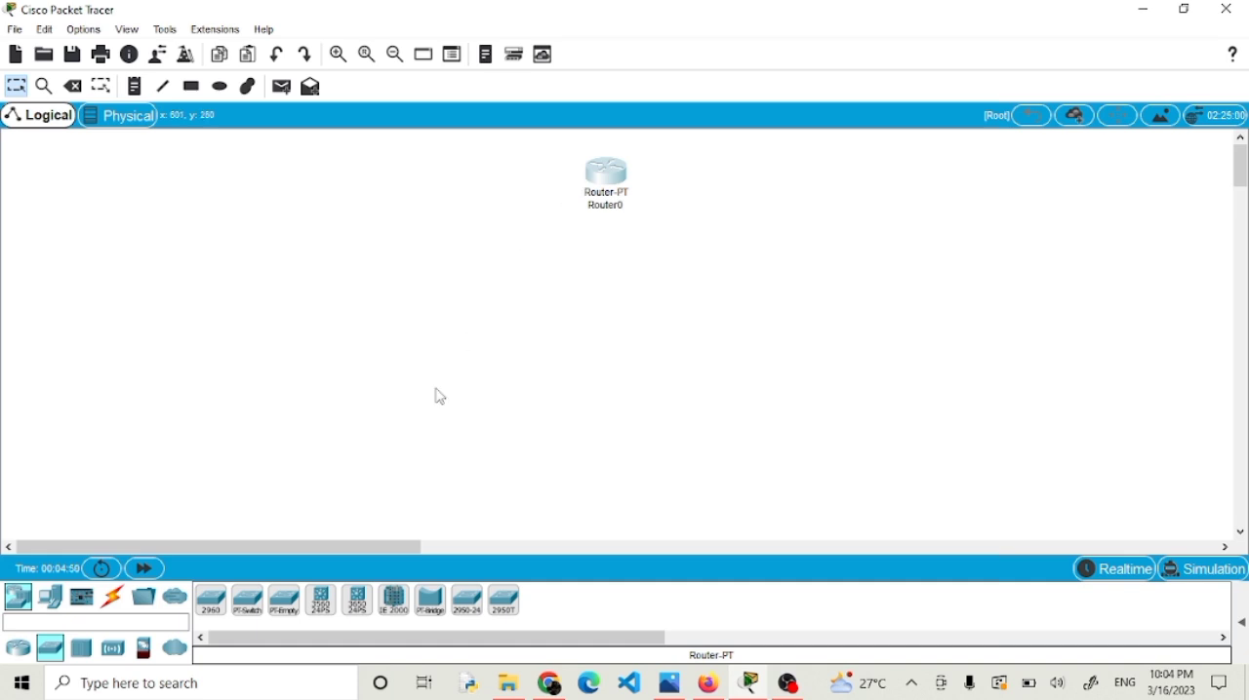
Place a PT-Switch in the workspace directly below Router0.
{"action": "left_click", "coordinate": [12, 658]}
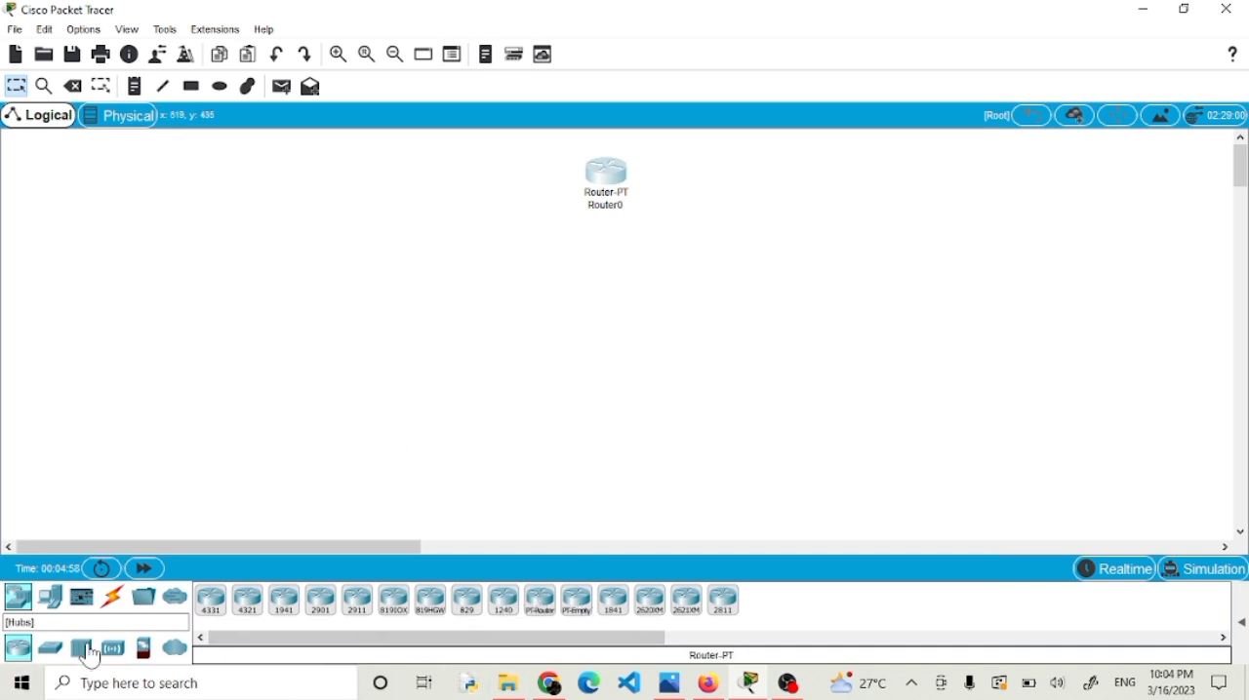
{"action": "left_click", "coordinate": [52, 652]}
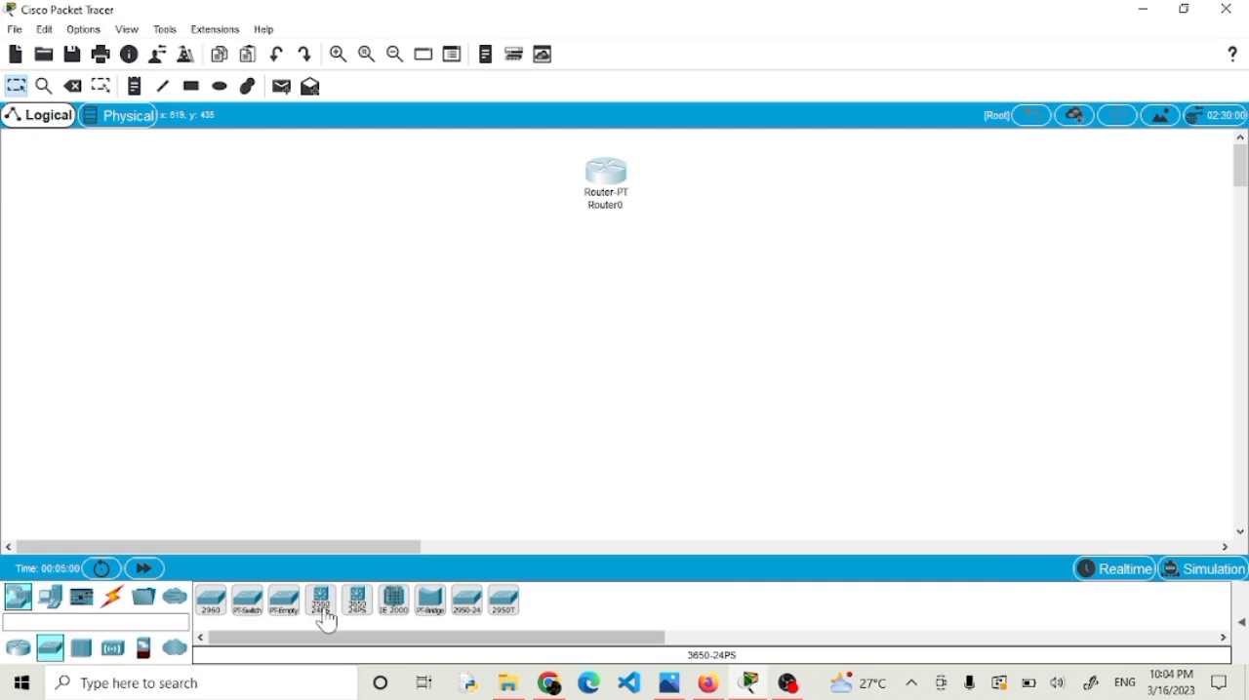
{"action": "left_click", "coordinate": [248, 601]}
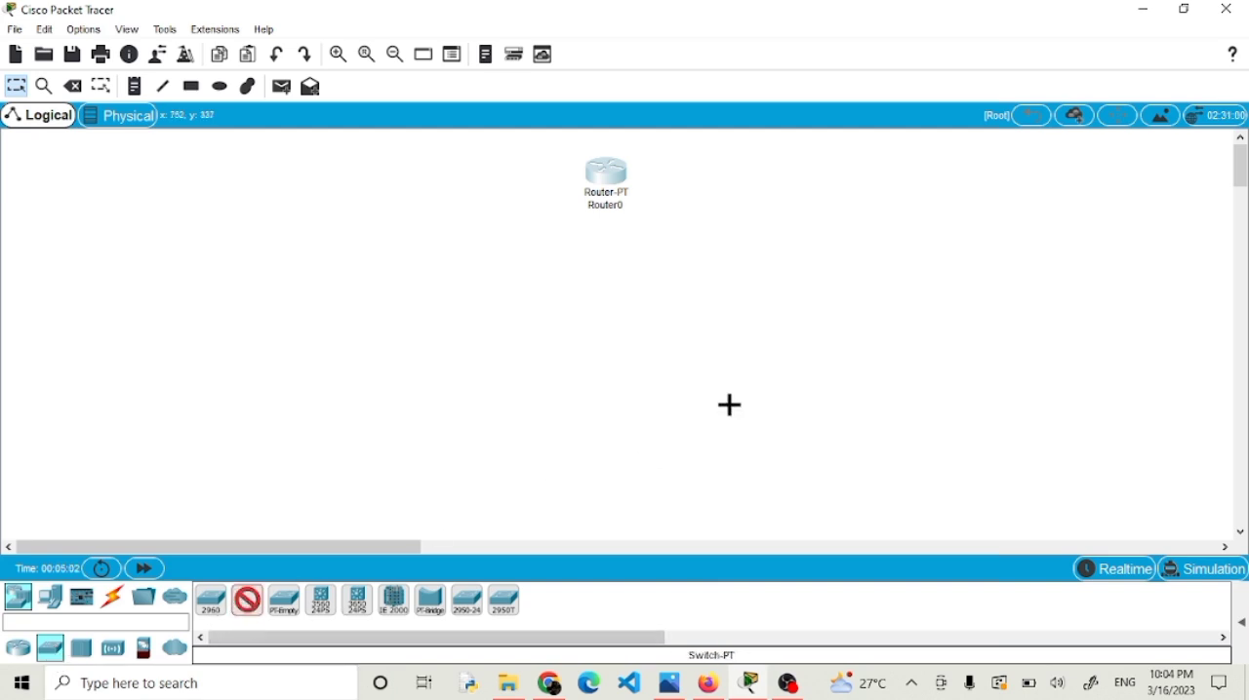
{"action": "left_click", "coordinate": [608, 242]}
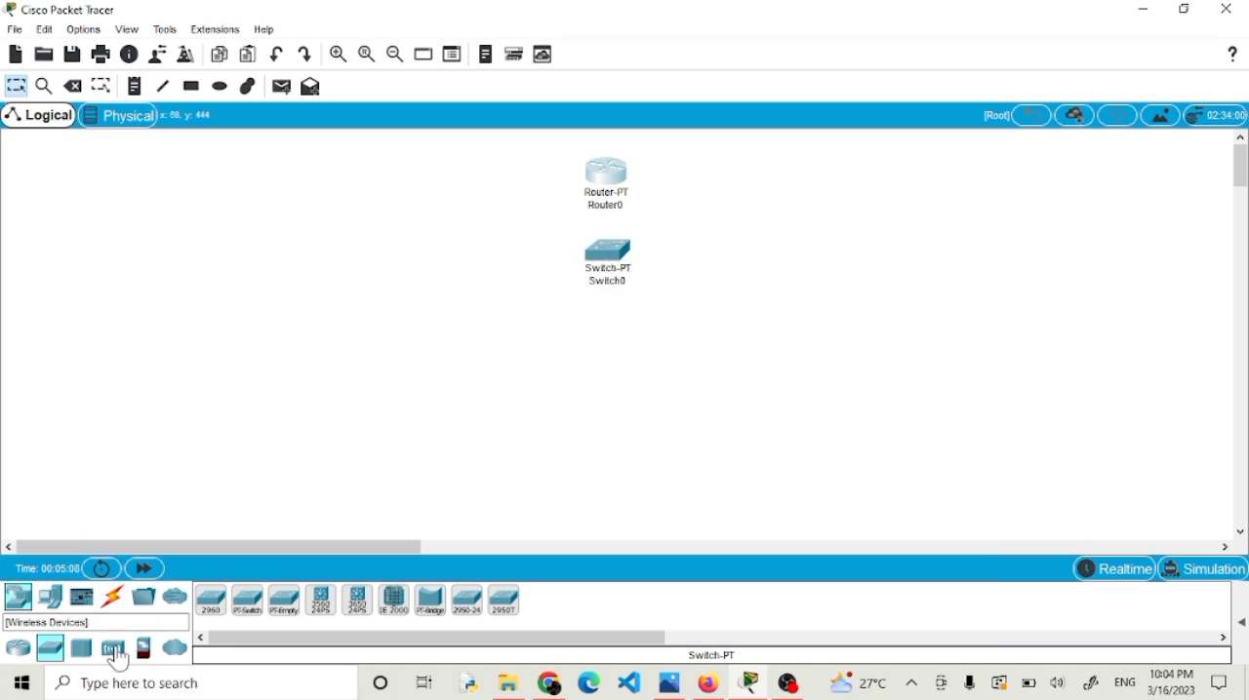
Place two AP-PT access points, one on either side of the router and switch.
{"action": "left_click", "coordinate": [113, 663]}
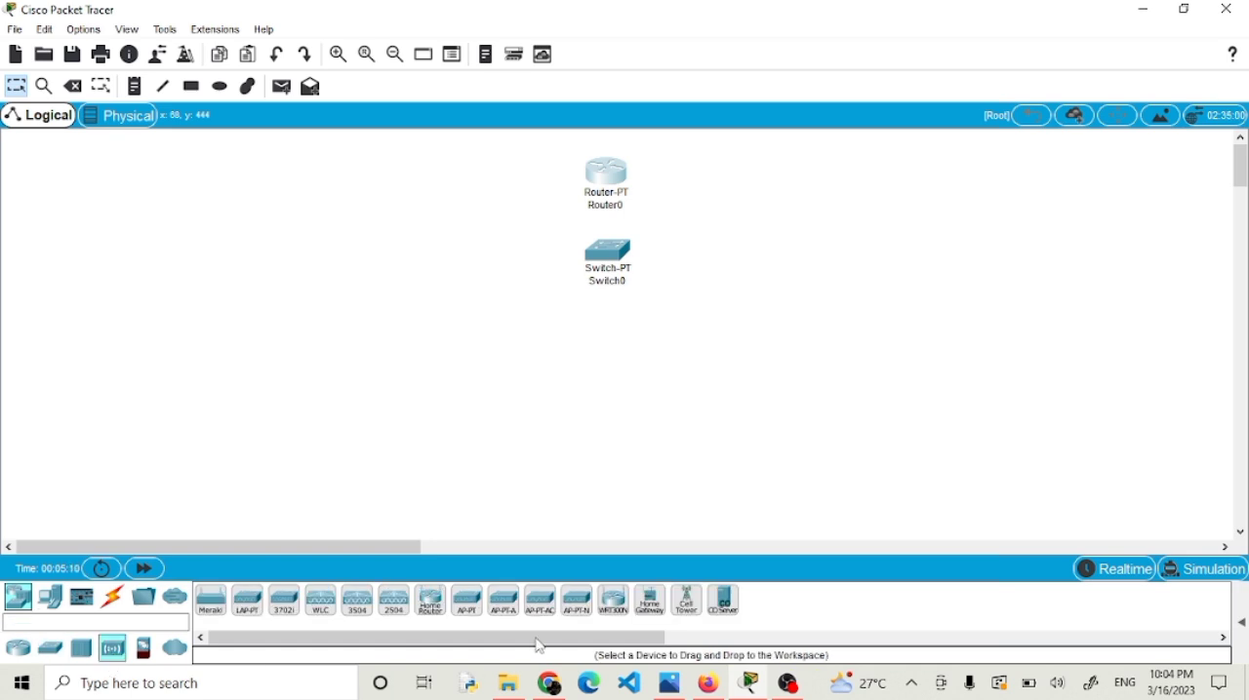
{"action": "left_click", "coordinate": [468, 610]}
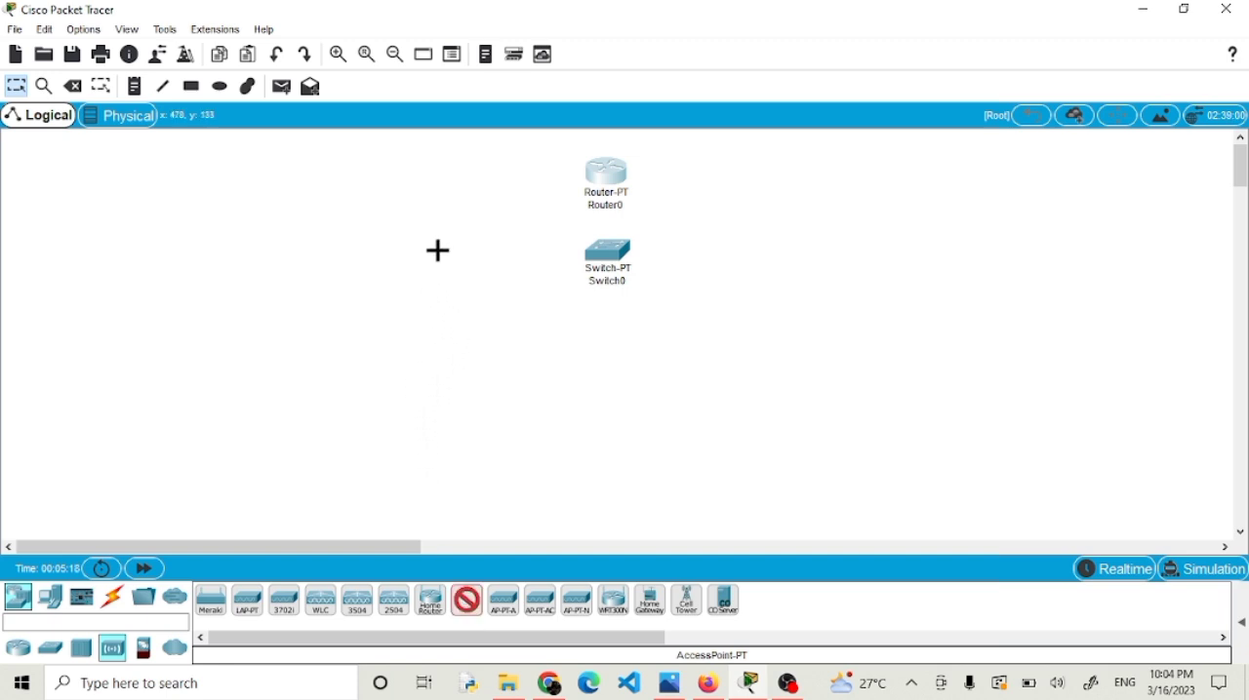
{"action": "left_click", "coordinate": [452, 220]}
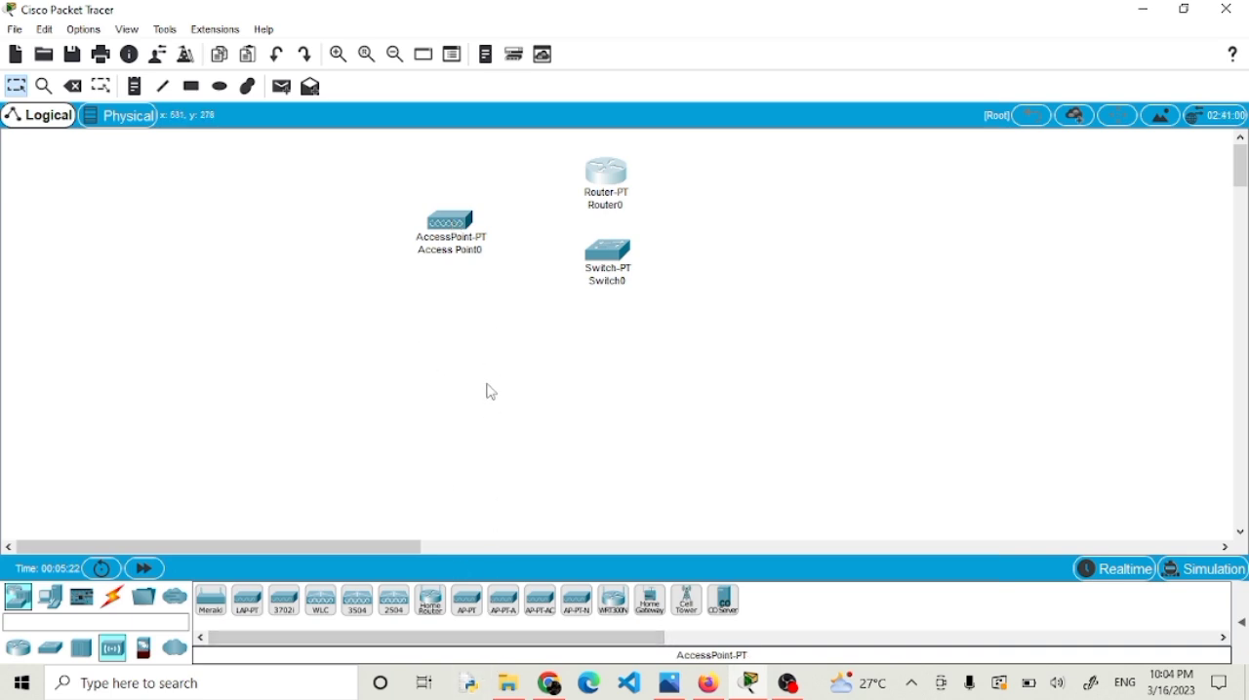
{"action": "left_click", "coordinate": [469, 603]}
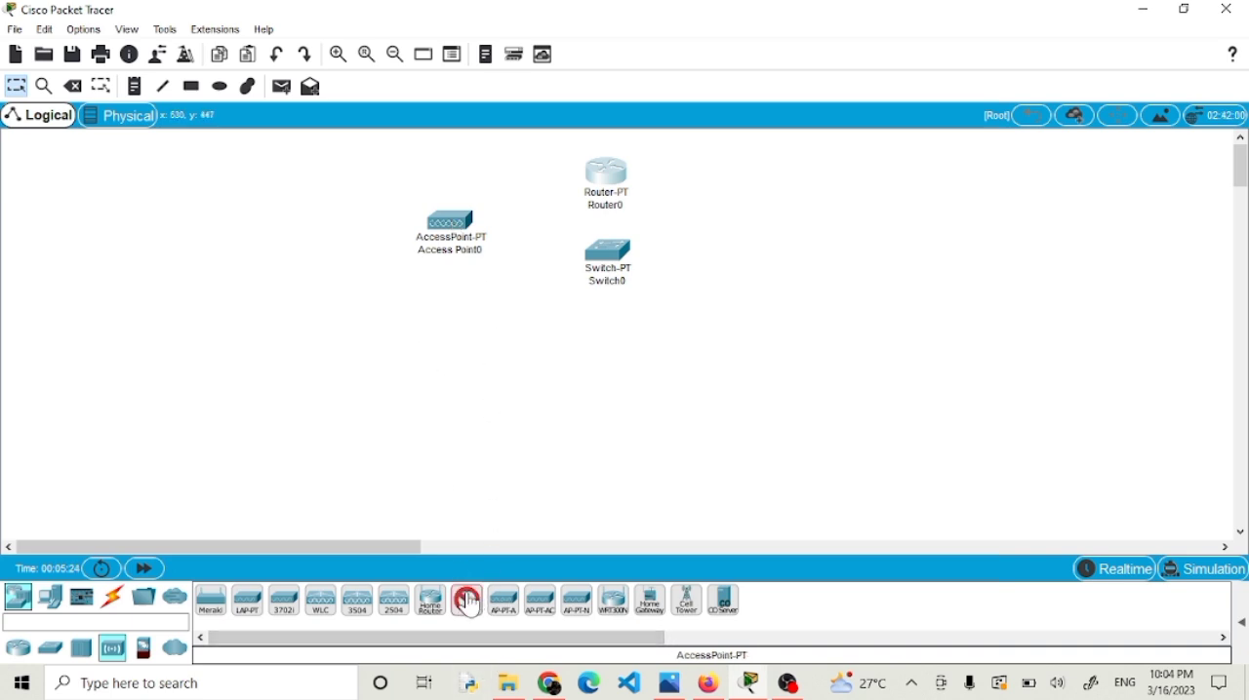
{"action": "left_click", "coordinate": [780, 224]}
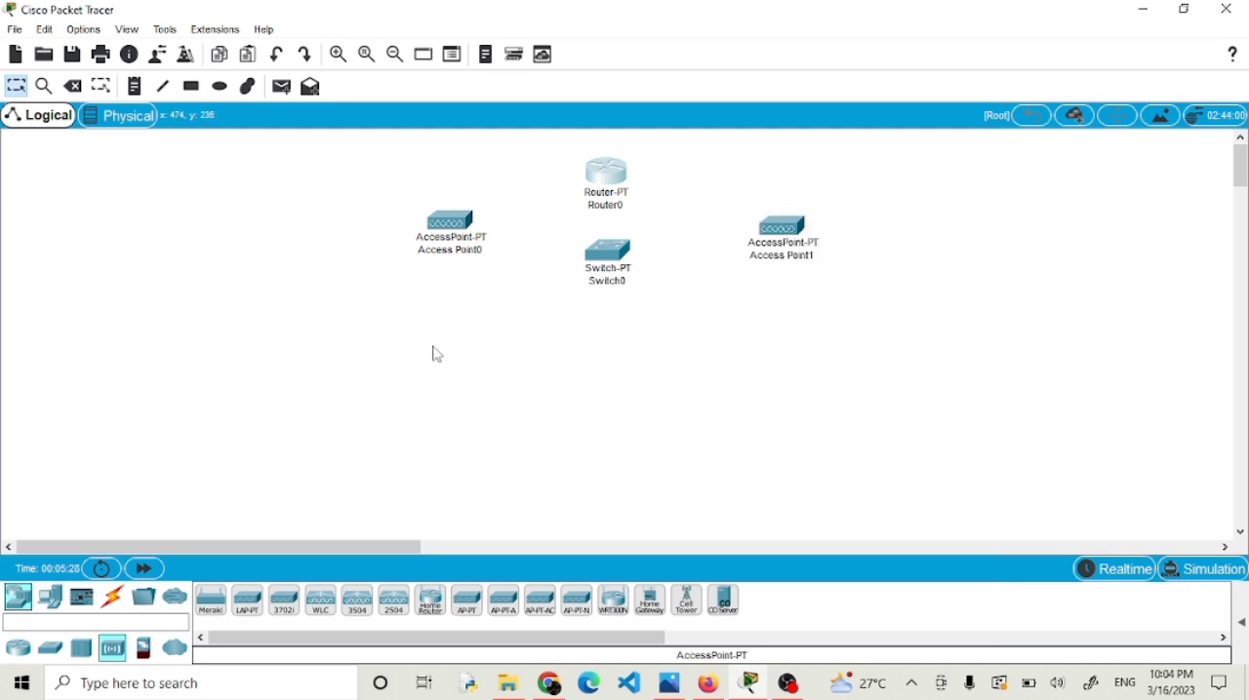
Place a PC, a laptop, a wireless tablet and a smartphone in an arc to the left of and below Access Point0.
{"action": "left_click", "coordinate": [56, 605]}
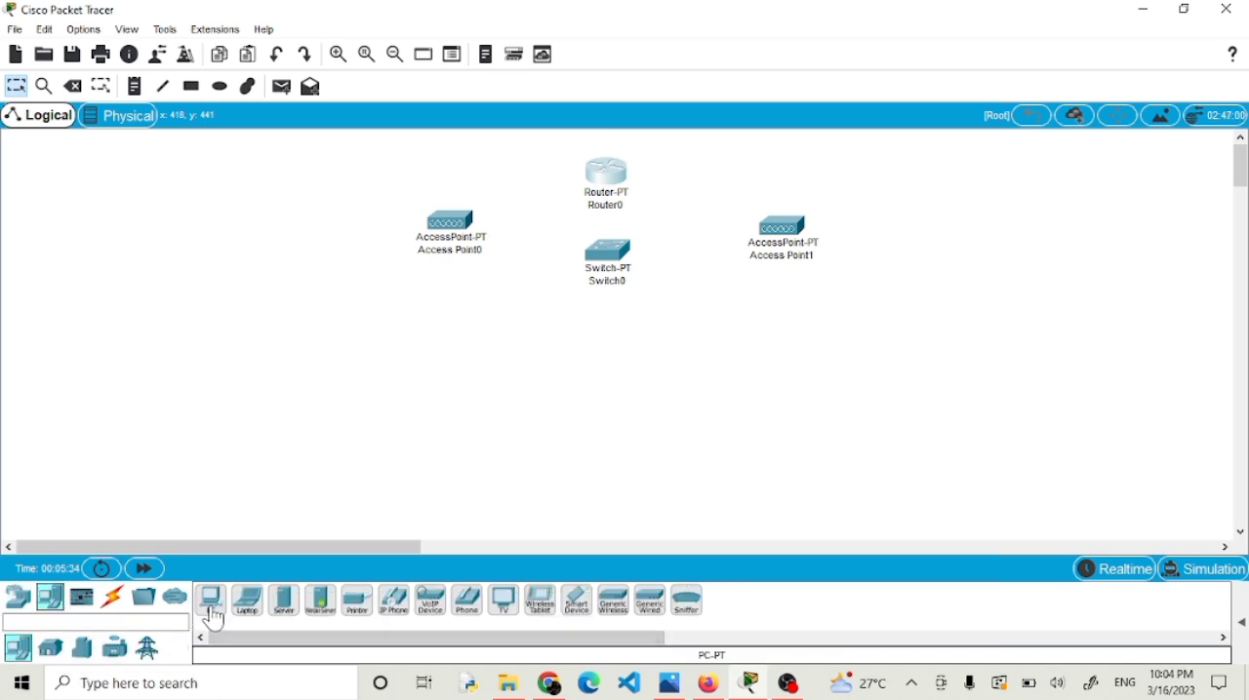
{"action": "left_click", "coordinate": [212, 605]}
{"action": "left_click", "coordinate": [239, 221]}
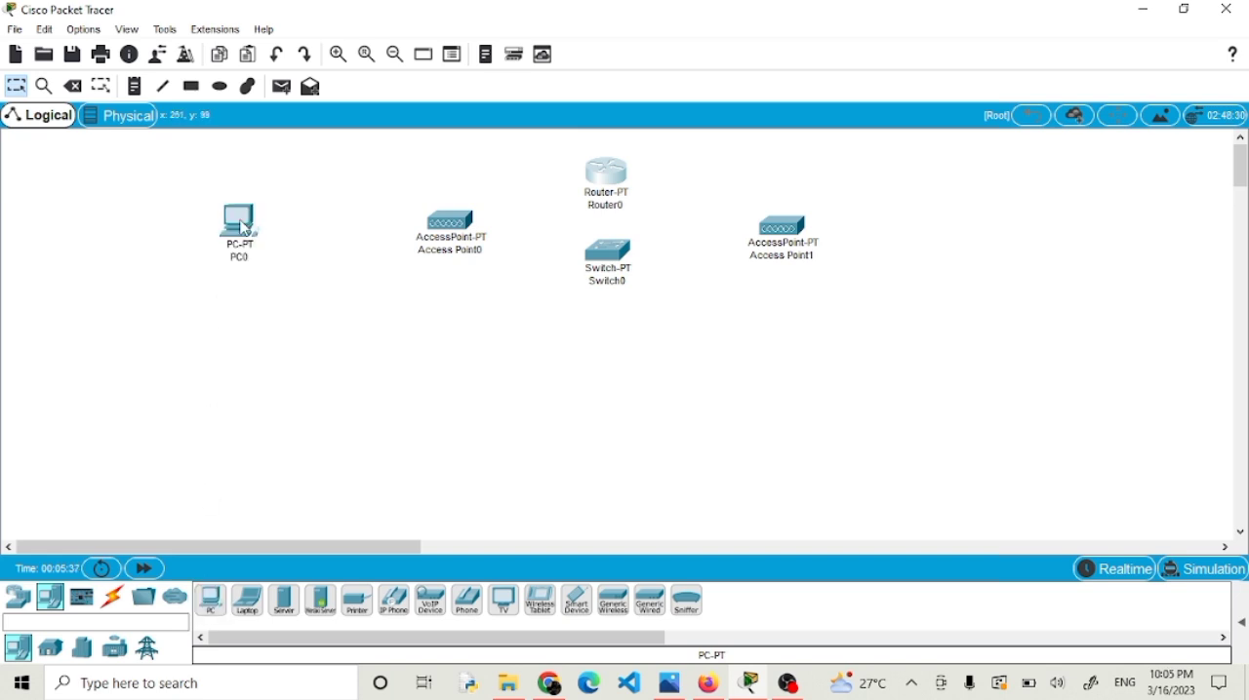
{"action": "left_click", "coordinate": [251, 615]}
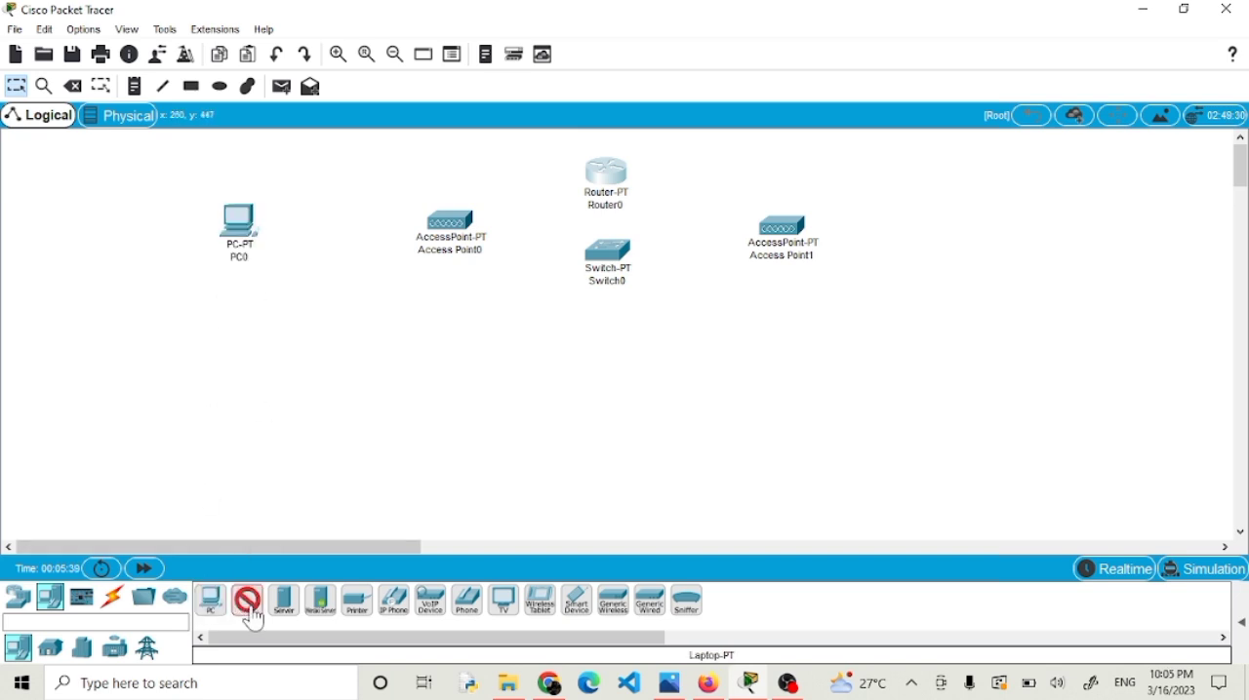
{"action": "left_click", "coordinate": [285, 320]}
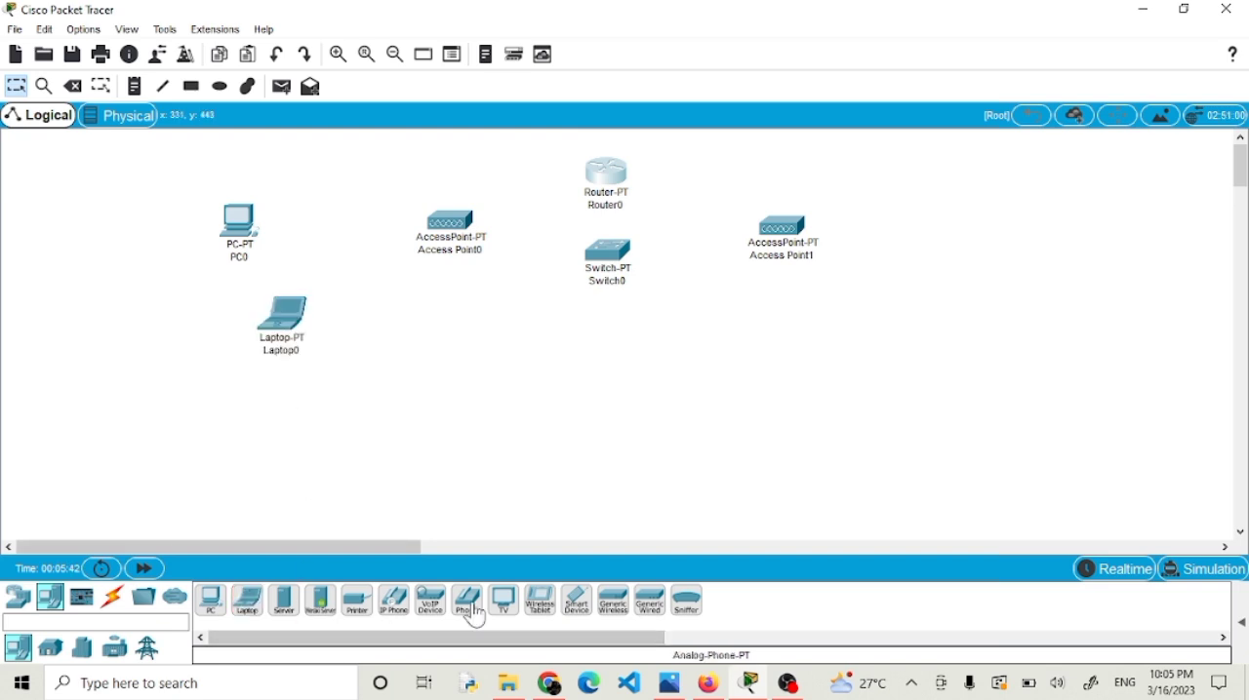
{"action": "left_click", "coordinate": [548, 623]}
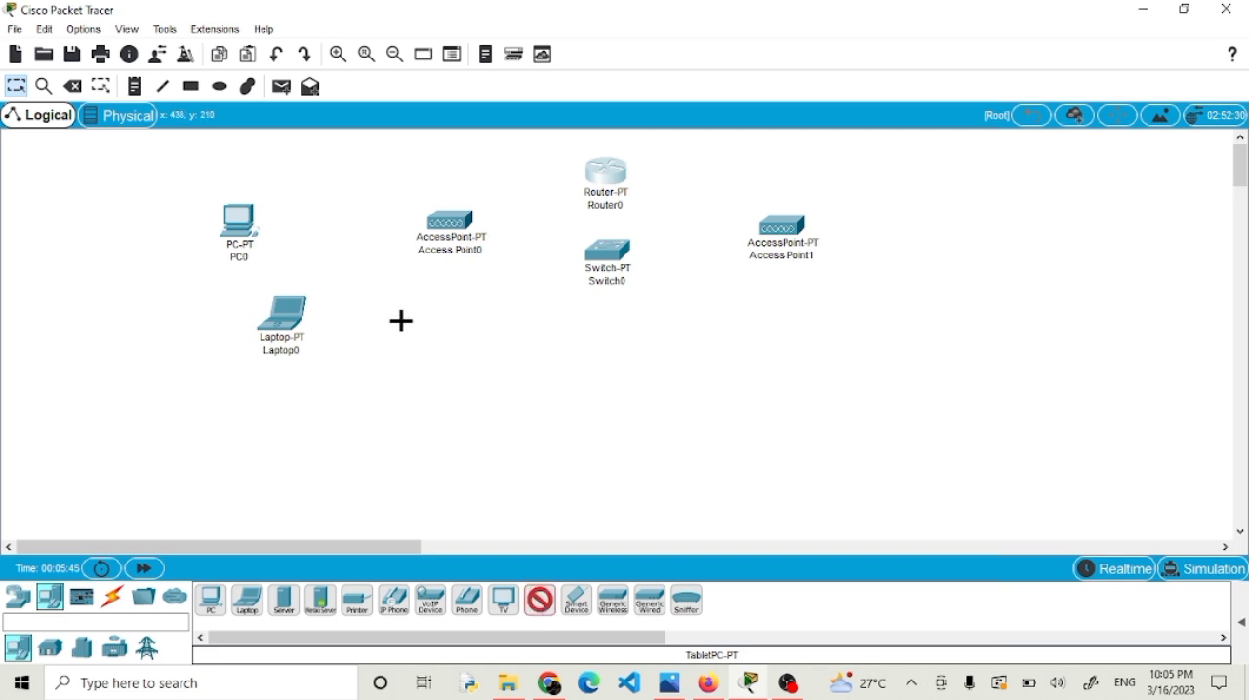
{"action": "left_click", "coordinate": [379, 372]}
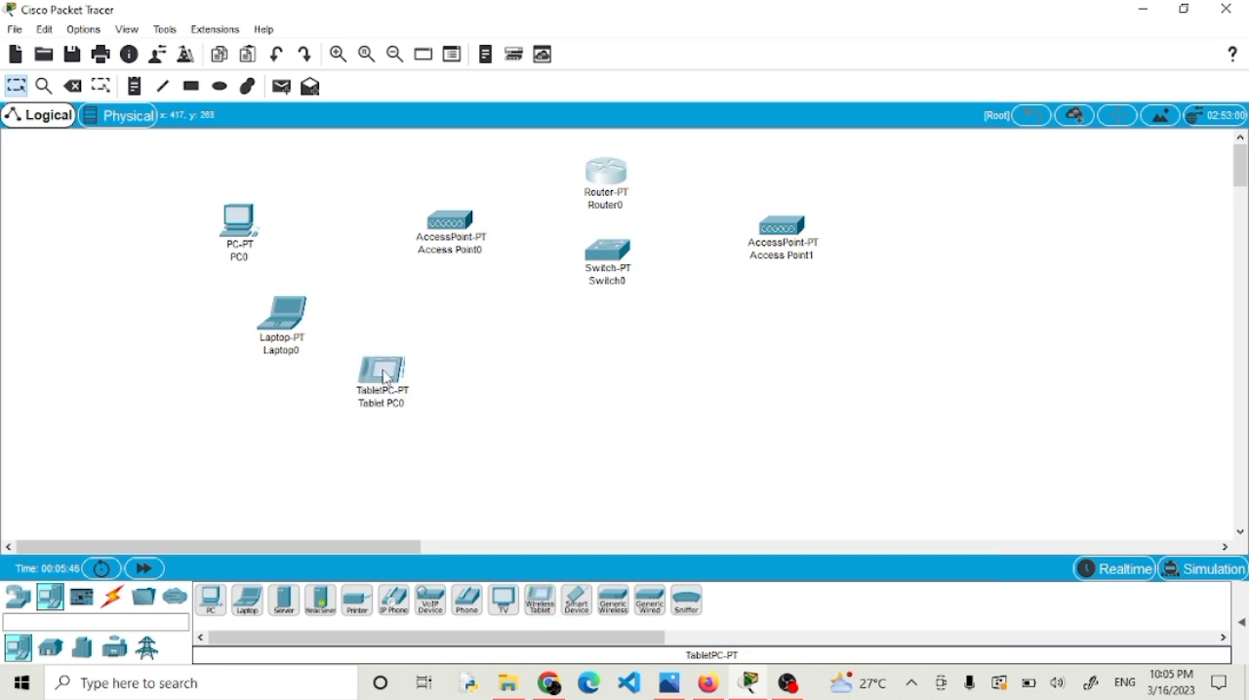
{"action": "left_click", "coordinate": [578, 617]}
{"action": "left_click", "coordinate": [507, 402]}
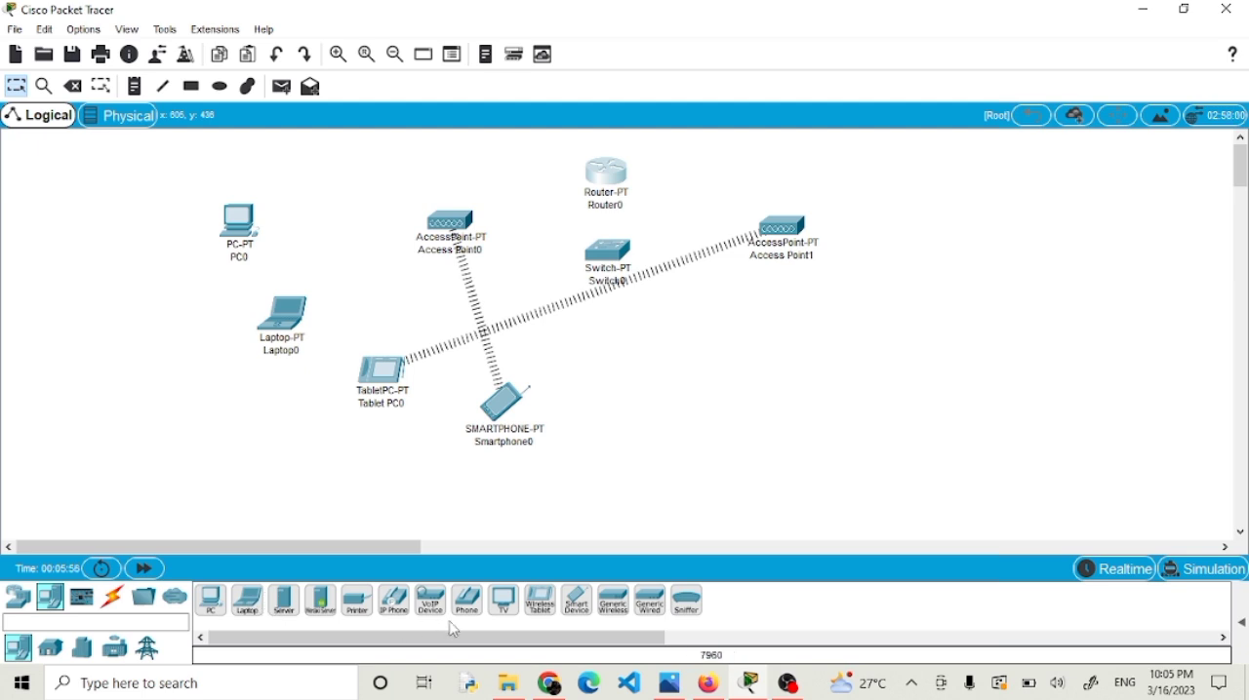
Place a second PC, laptop, wireless tablet and smartphone in an arc below and to the right of Access Point1.
{"action": "key", "text": "XF86AudioMicMute"}
{"action": "left_click", "coordinate": [217, 609]}
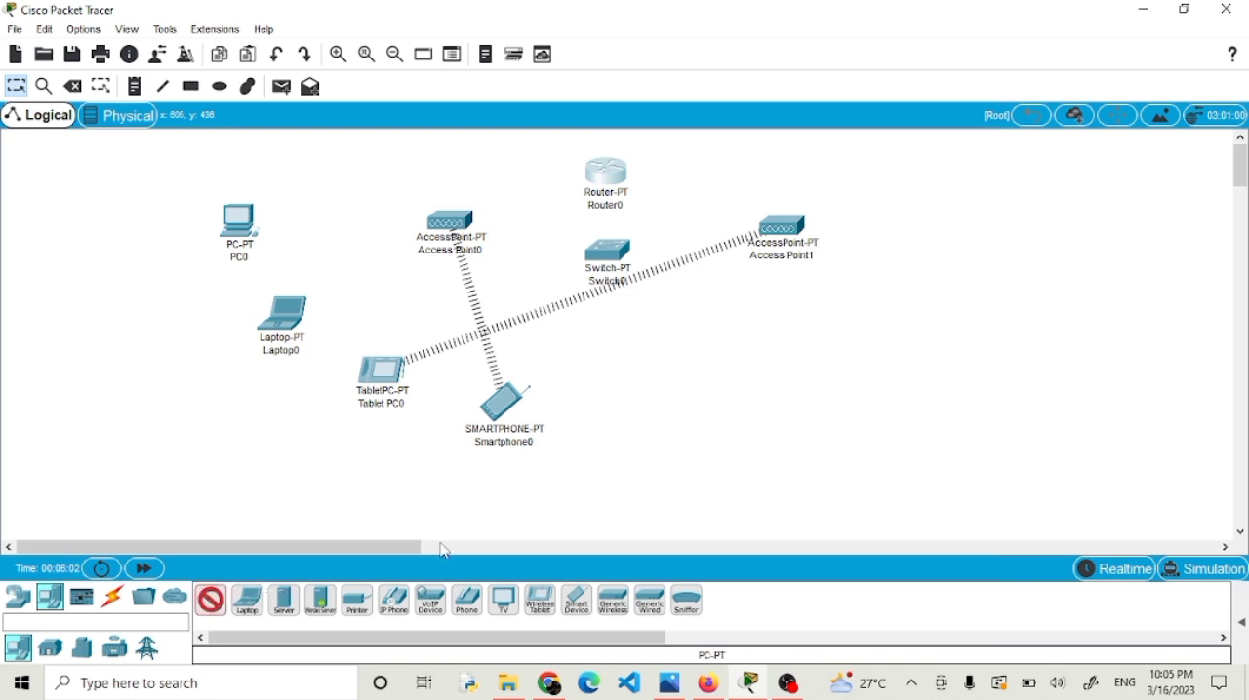
{"action": "left_click", "coordinate": [716, 374]}
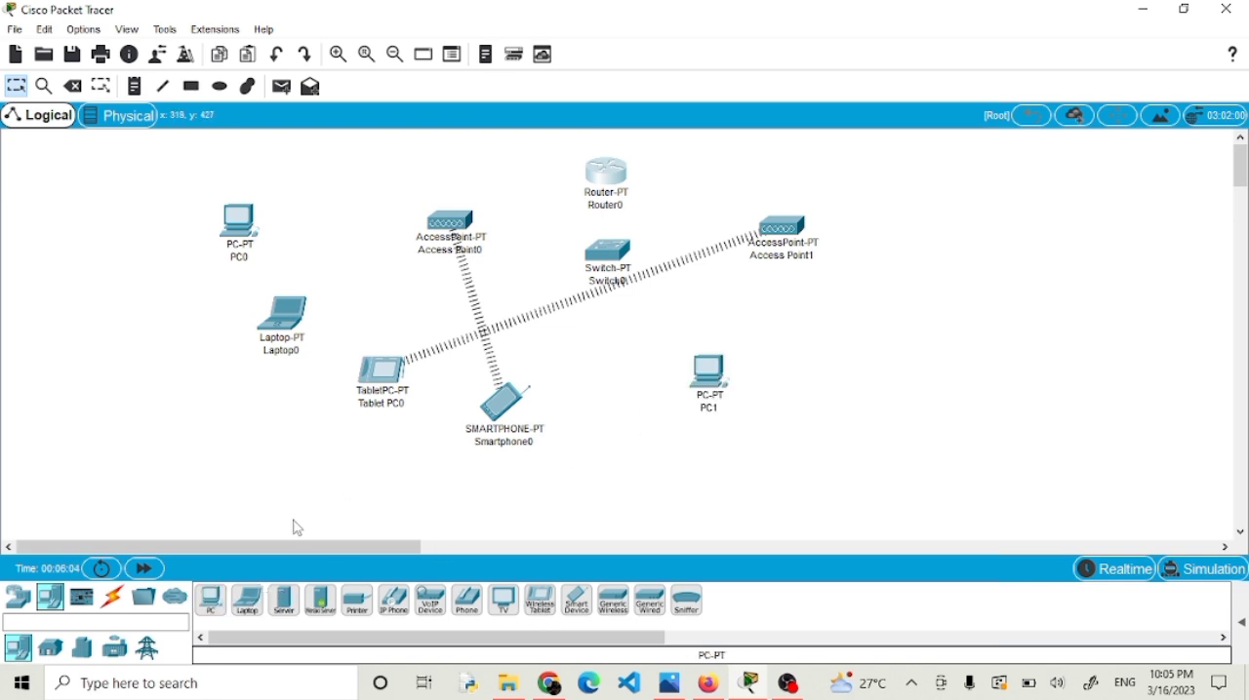
{"action": "left_click", "coordinate": [247, 611]}
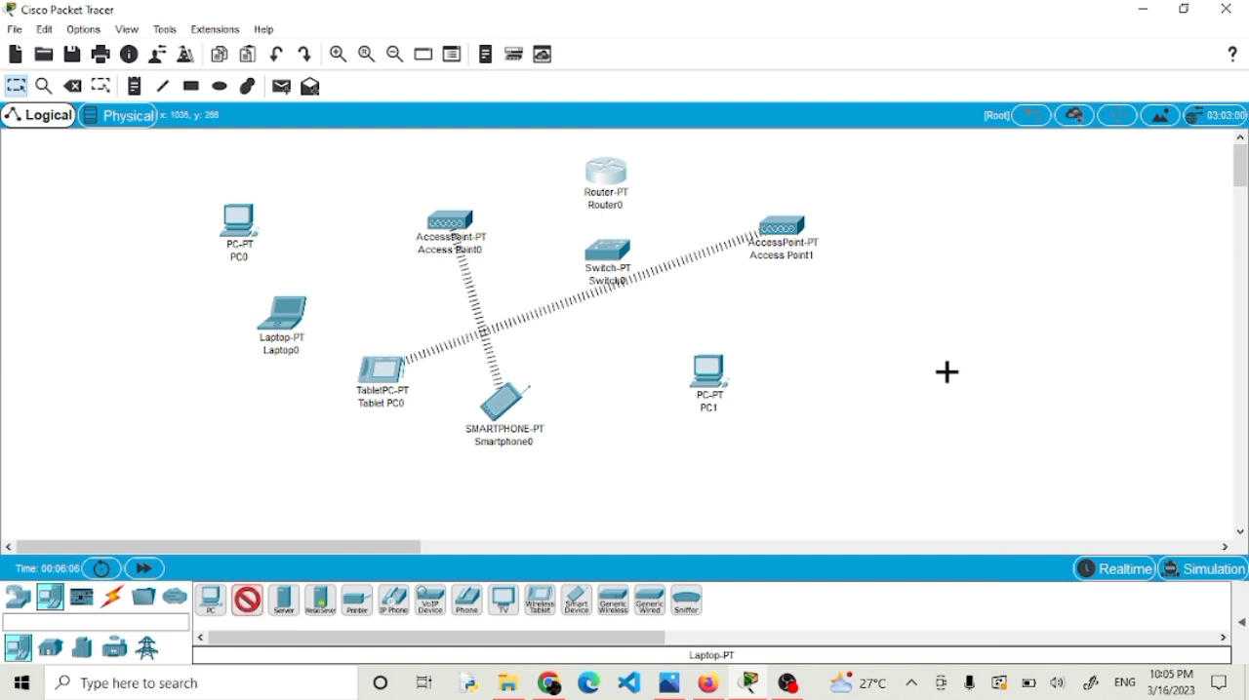
{"action": "left_click", "coordinate": [847, 375]}
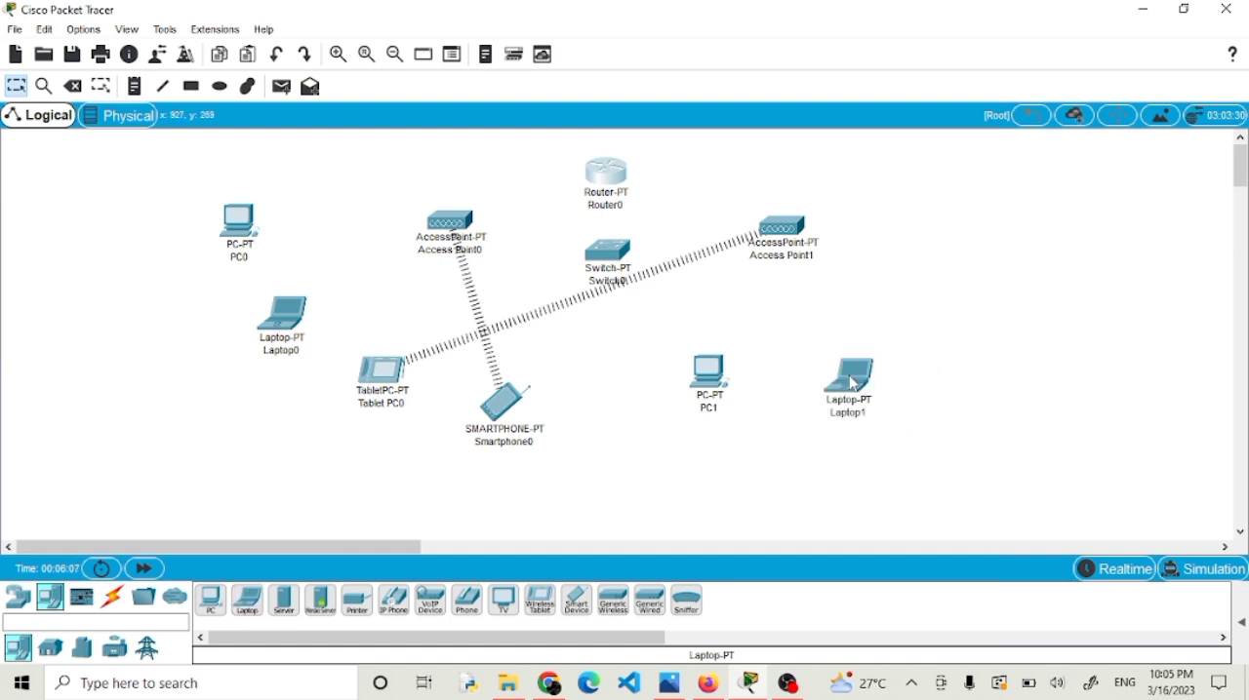
{"action": "left_click", "coordinate": [542, 605]}
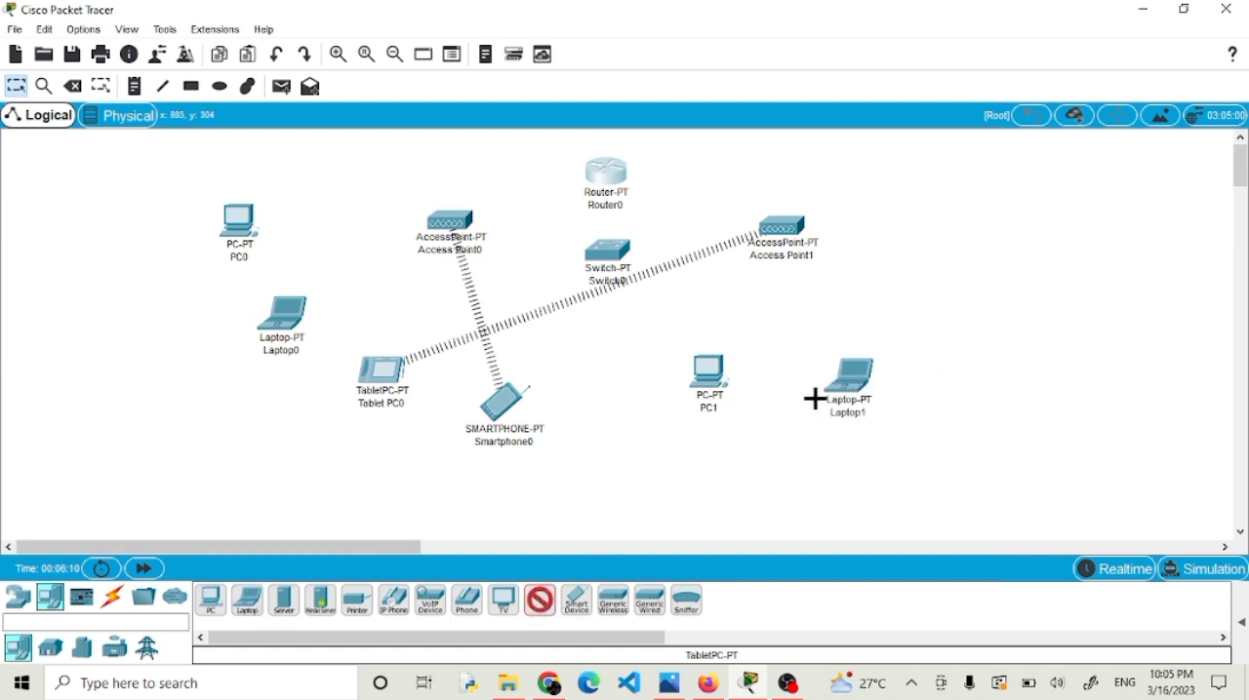
{"action": "left_click", "coordinate": [924, 277]}
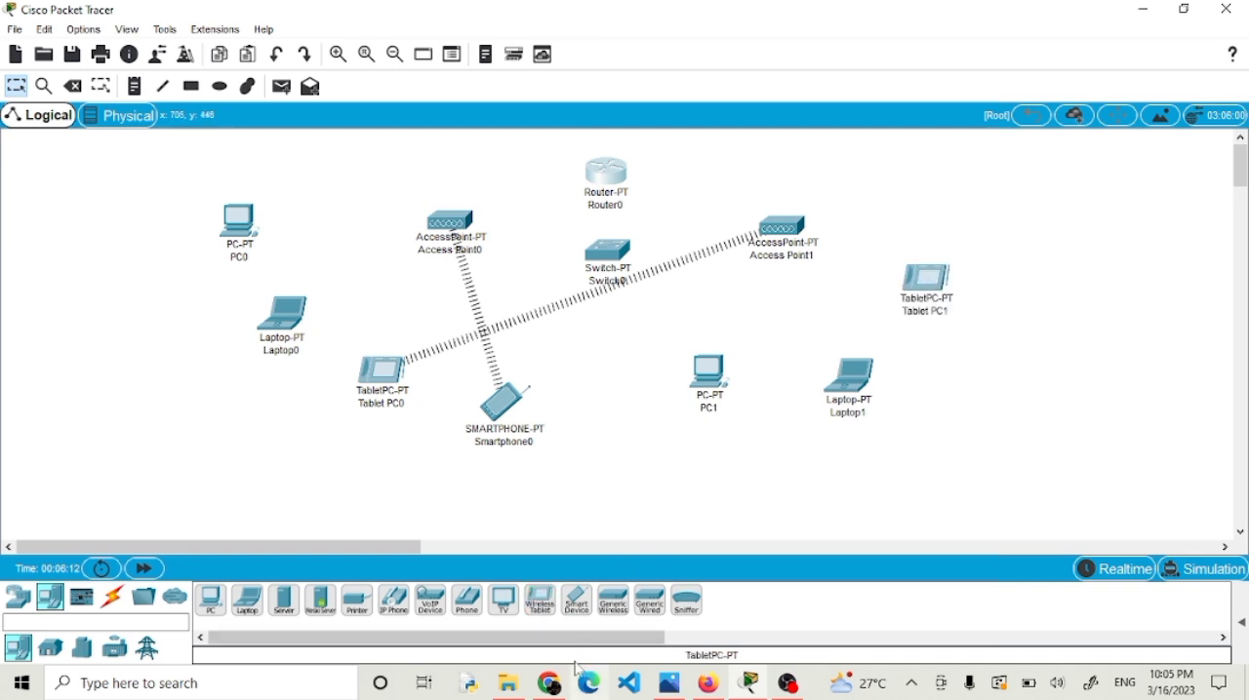
{"action": "left_click", "coordinate": [577, 605]}
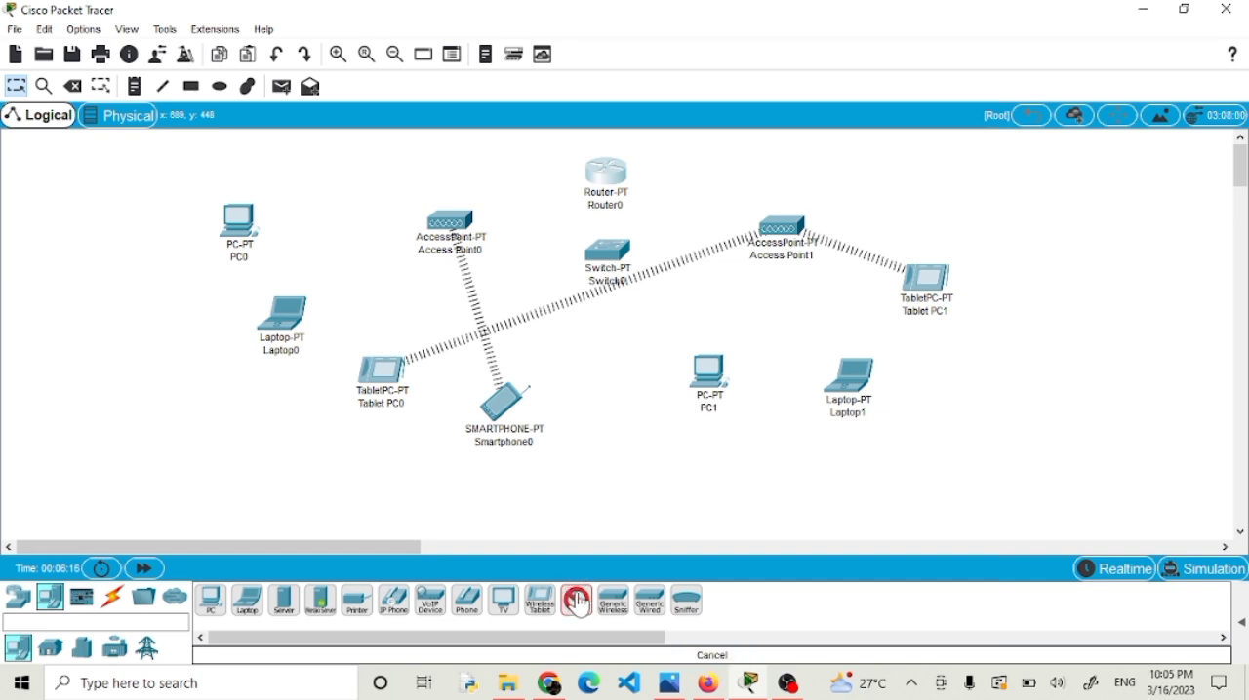
{"action": "left_click", "coordinate": [1020, 189]}
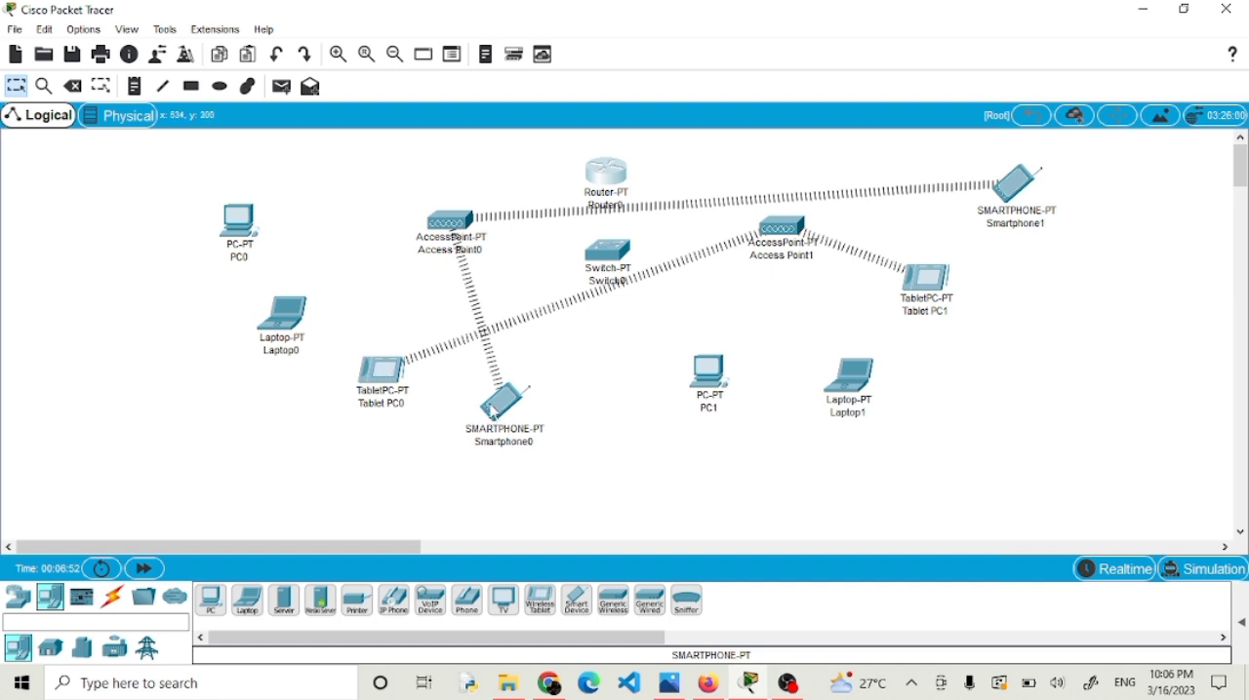
Compare the network interfaces in the global configuration settings of Smartphone0 and PC1.
{"action": "left_click", "coordinate": [494, 412]}
{"action": "left_click", "coordinate": [465, 121]}
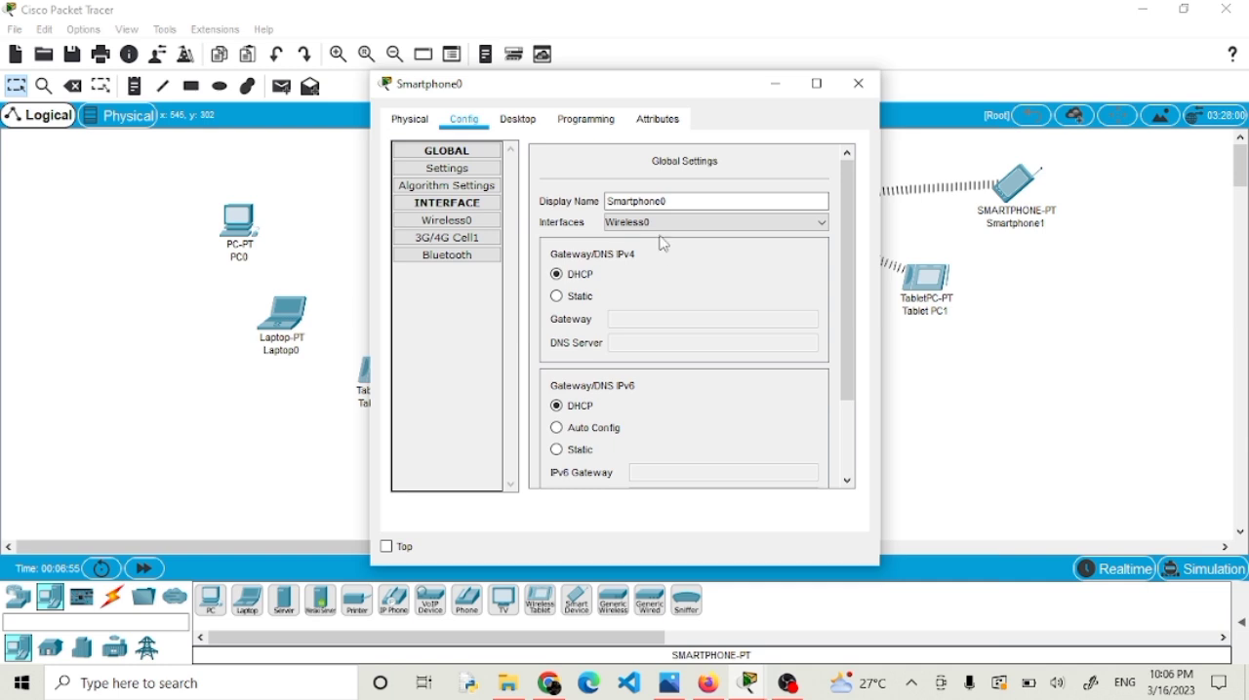
{"action": "left_click", "coordinate": [859, 86]}
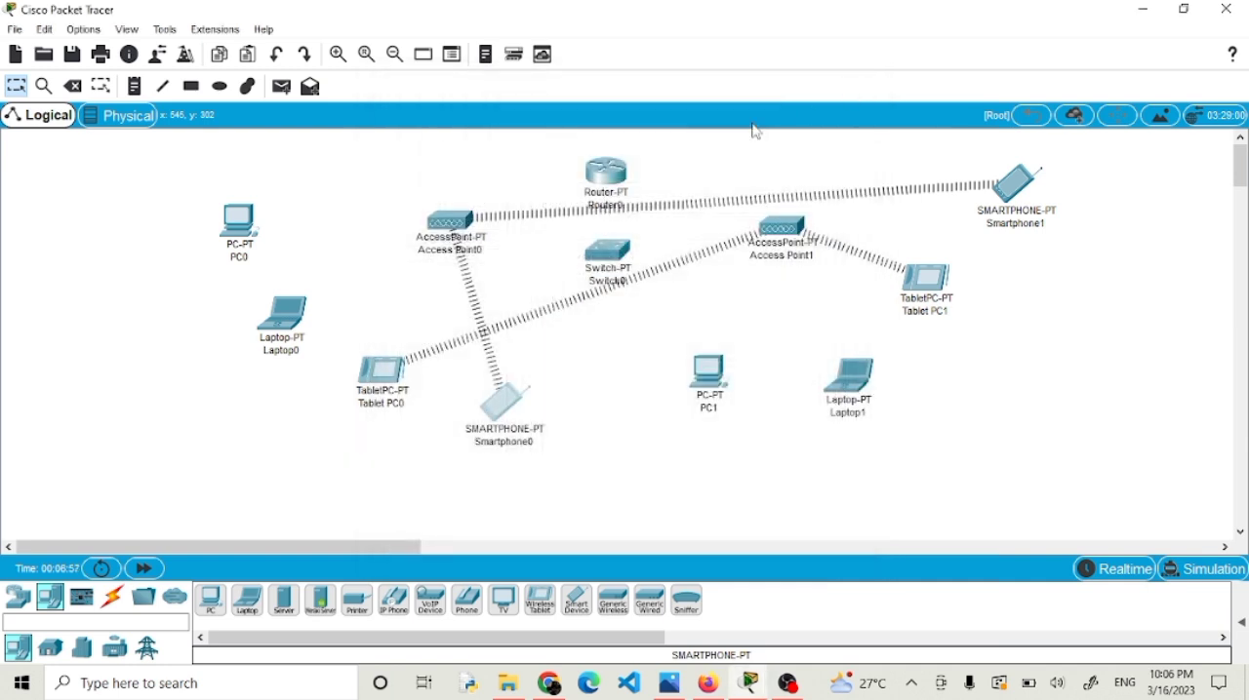
{"action": "left_click", "coordinate": [699, 374]}
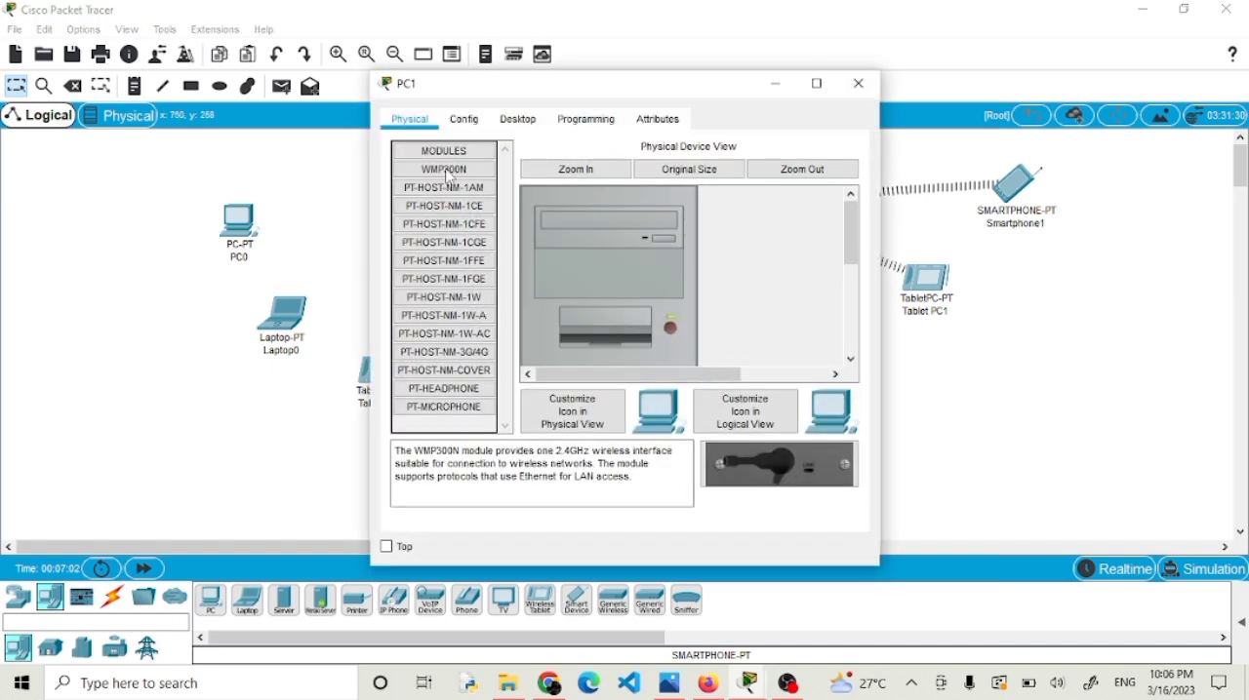
{"action": "left_click", "coordinate": [475, 128]}
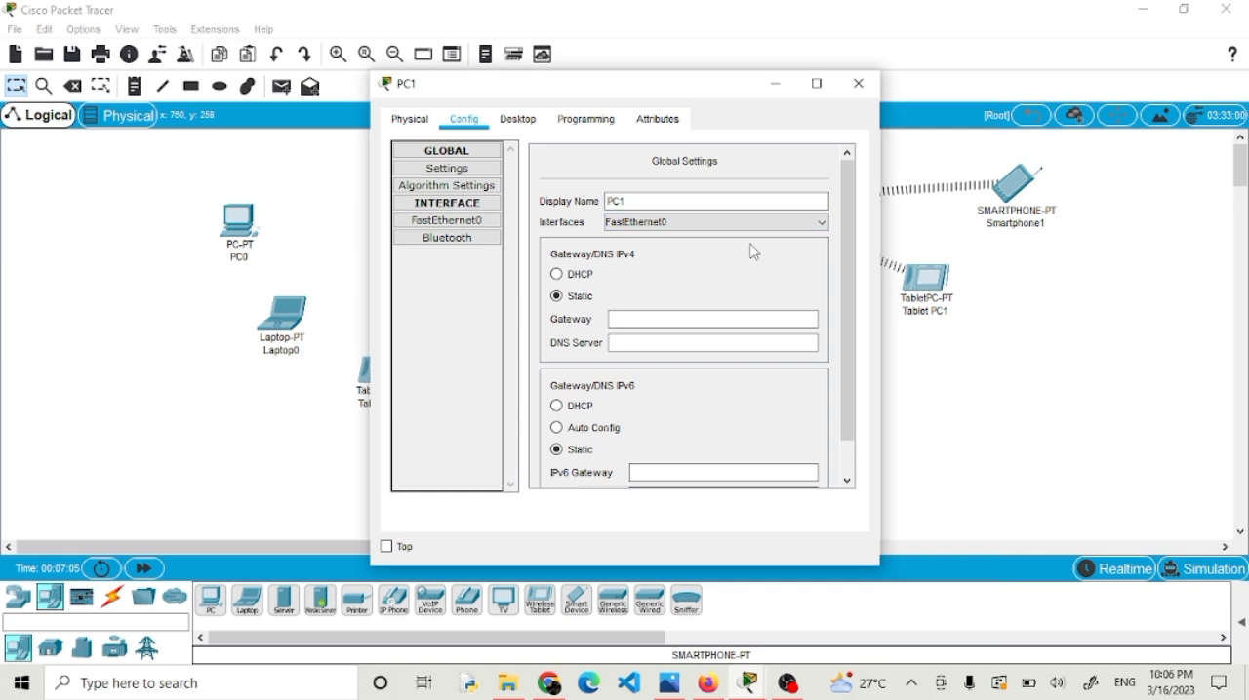
{"action": "left_click", "coordinate": [859, 89]}
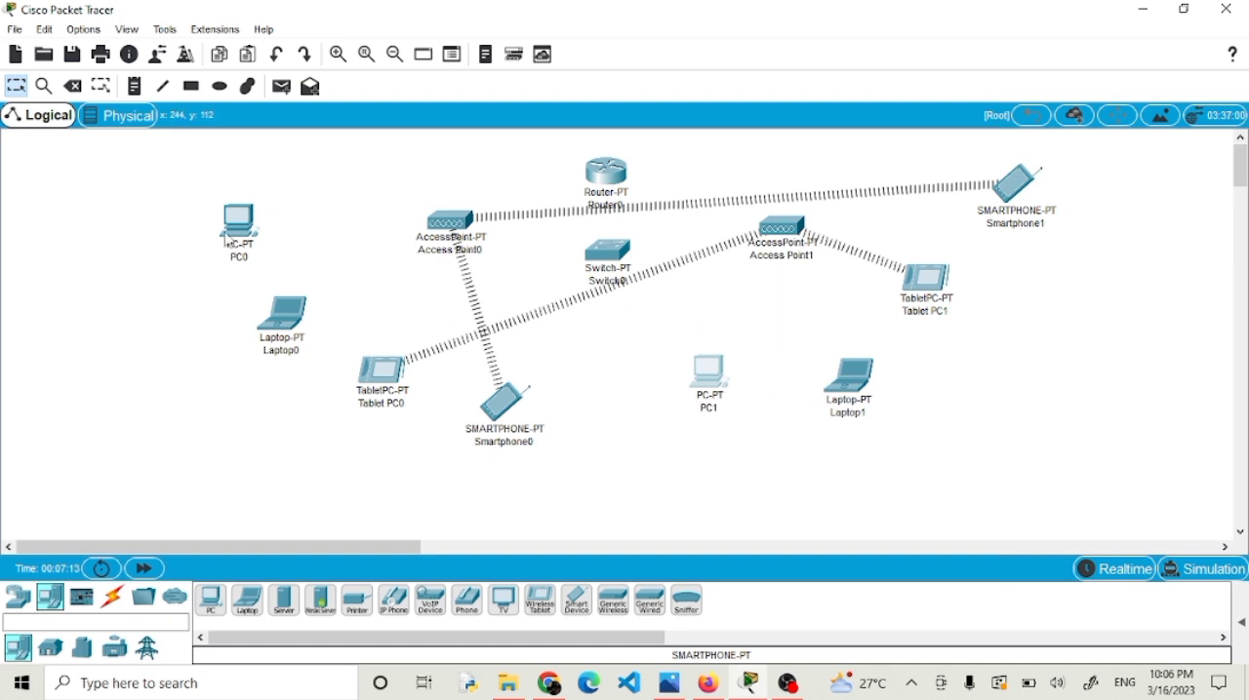
Replace PC0's wired Ethernet module with the WMP300N wireless module and power the PC back on.
{"action": "mouse_move", "coordinate": [227, 229]}
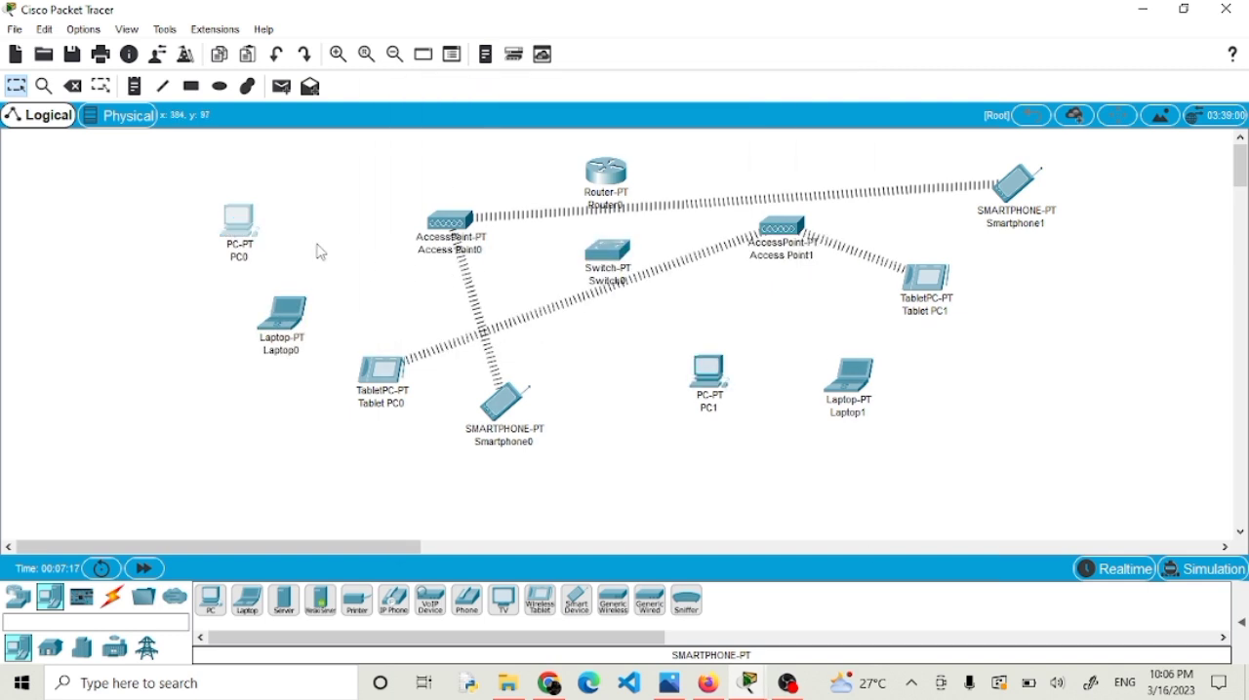
{"action": "left_click", "coordinate": [237, 222]}
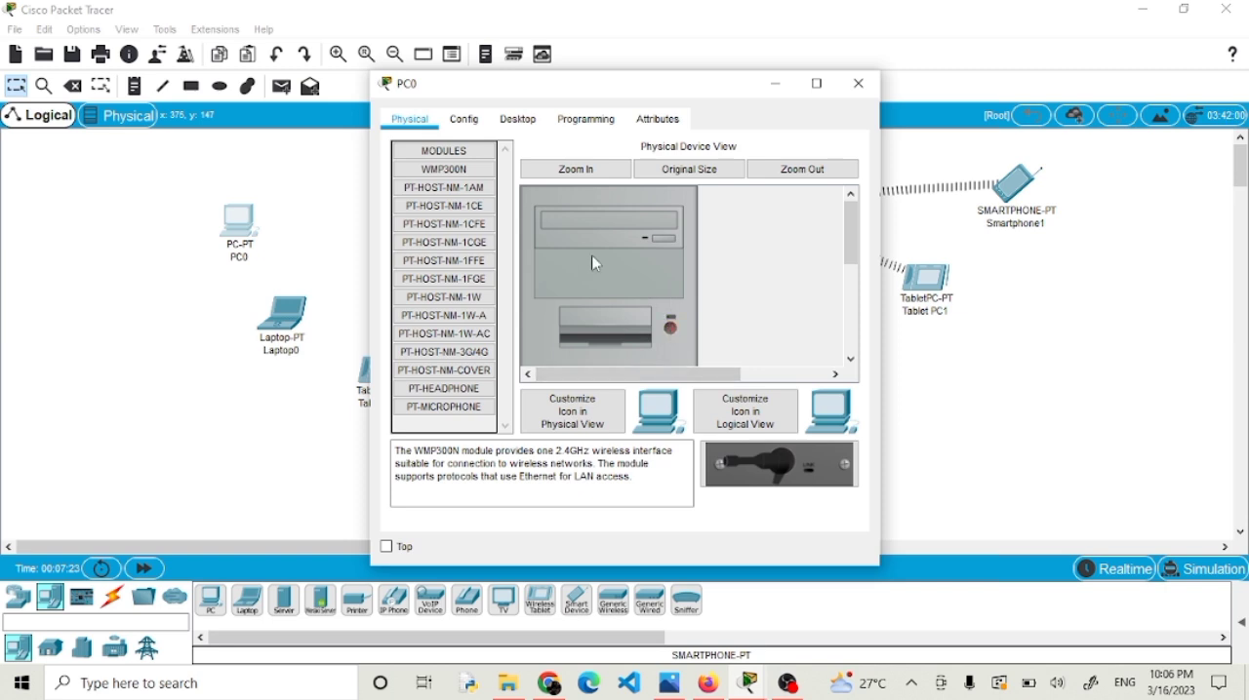
{"action": "scroll", "coordinate": [591, 255], "scroll_direction": "down", "scroll_amount": 3}
{"action": "scroll", "coordinate": [597, 288], "scroll_direction": "down", "scroll_amount": 2}
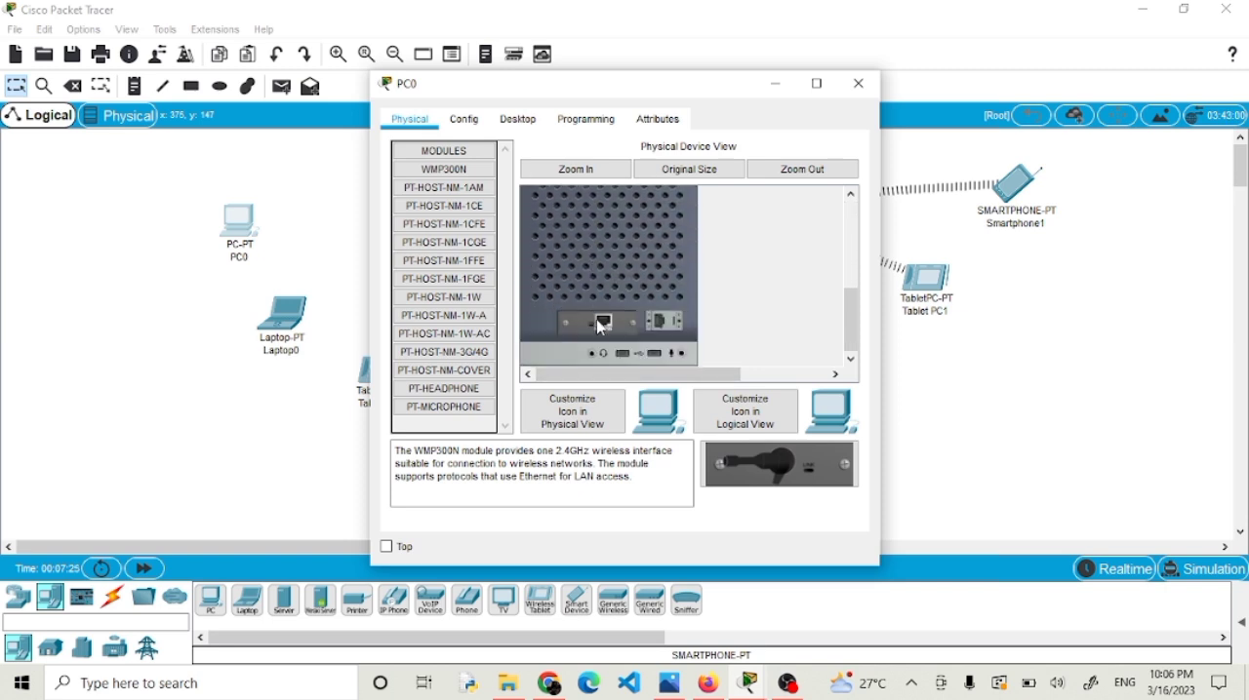
{"action": "left_click_drag", "start_coordinate": [602, 328], "coordinate": [449, 429]}
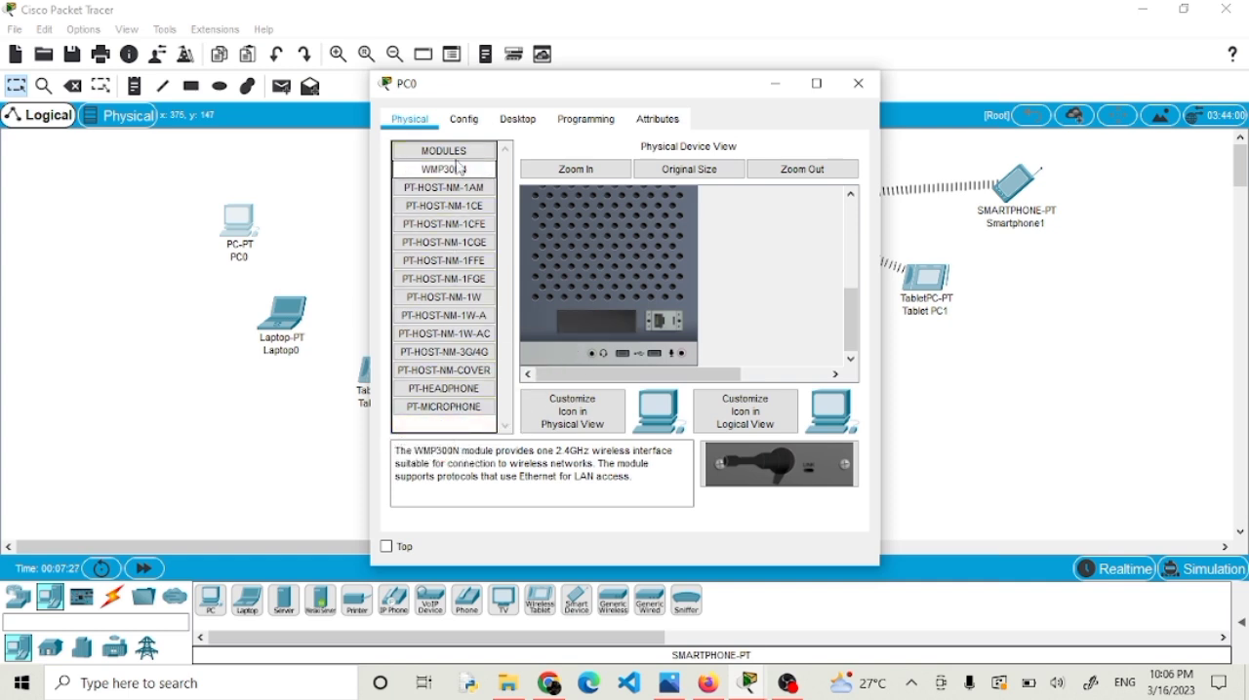
{"action": "left_click_drag", "start_coordinate": [452, 176], "coordinate": [602, 322]}
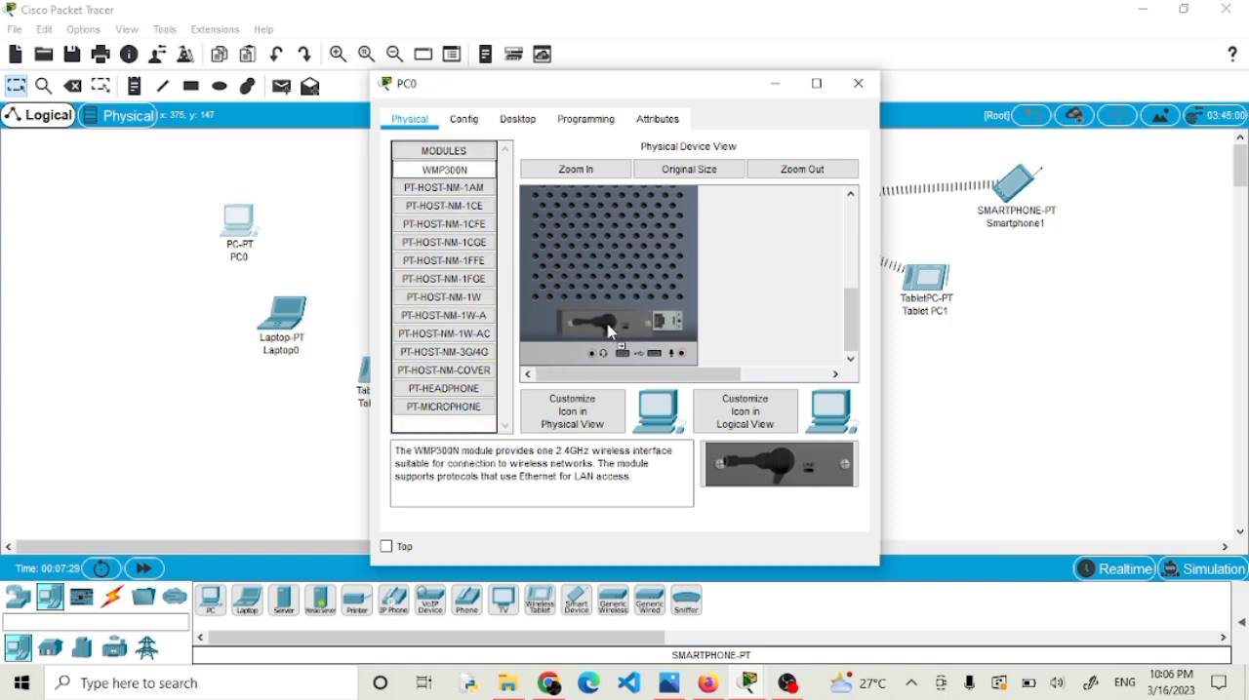
{"action": "scroll", "coordinate": [602, 322], "scroll_direction": "down", "scroll_amount": 1}
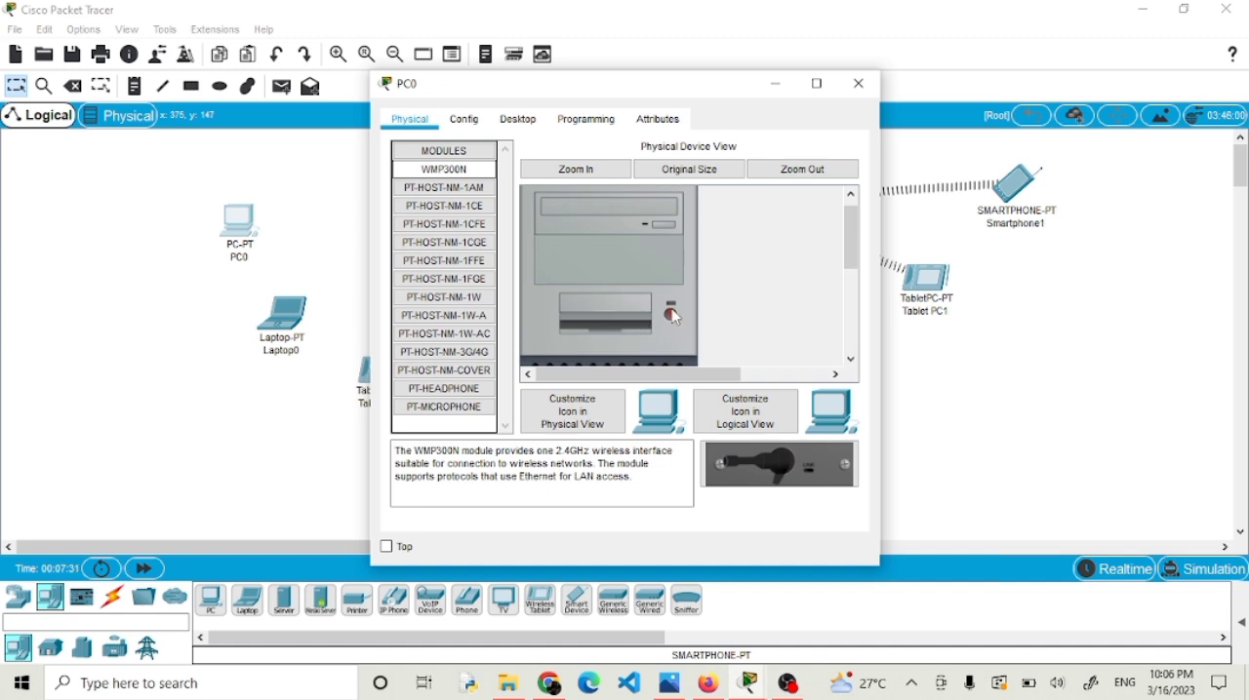
{"action": "left_click", "coordinate": [672, 319]}
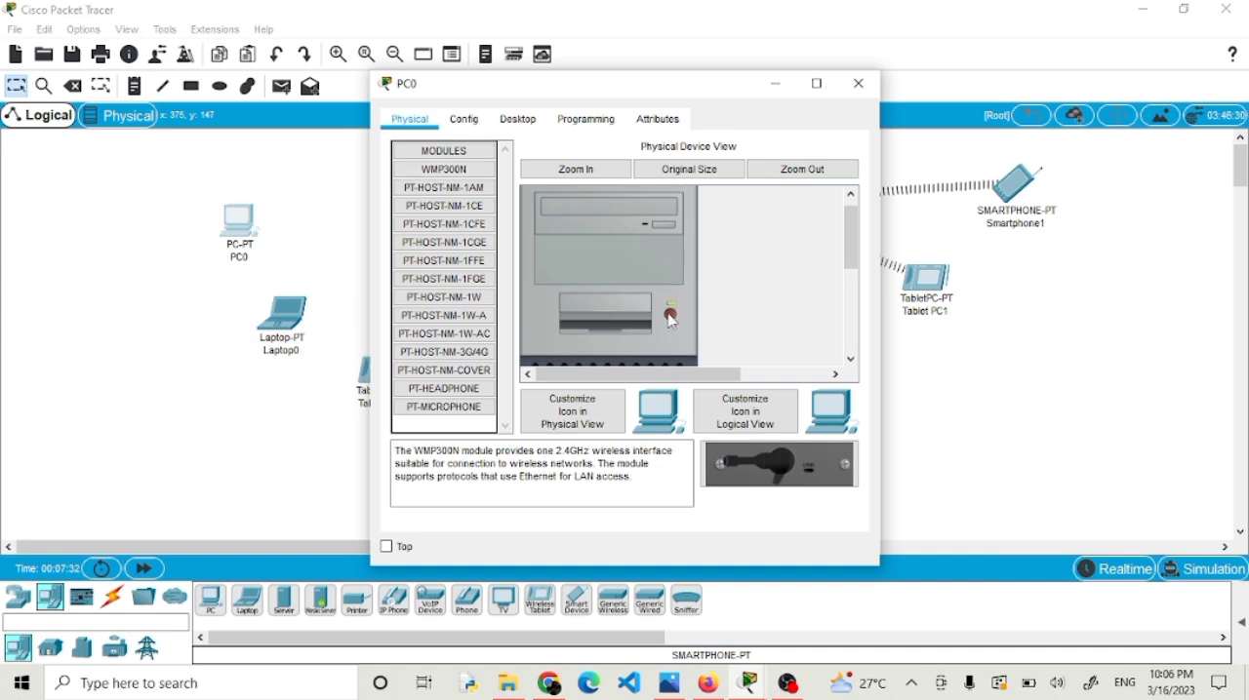
{"action": "left_click", "coordinate": [859, 84]}
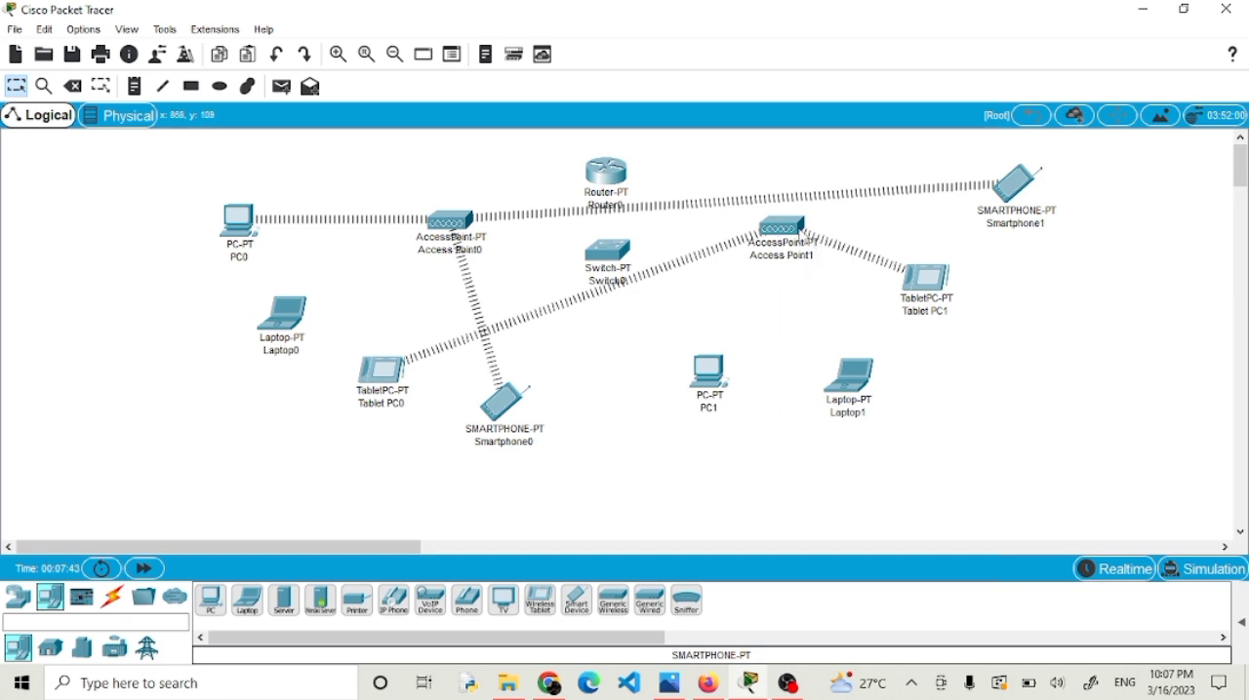
Replace Laptop0's wired Ethernet module with the WPC300N wireless module and power the laptop back on.
{"action": "mouse_move", "coordinate": [619, 288]}
{"action": "left_click", "coordinate": [286, 320]}
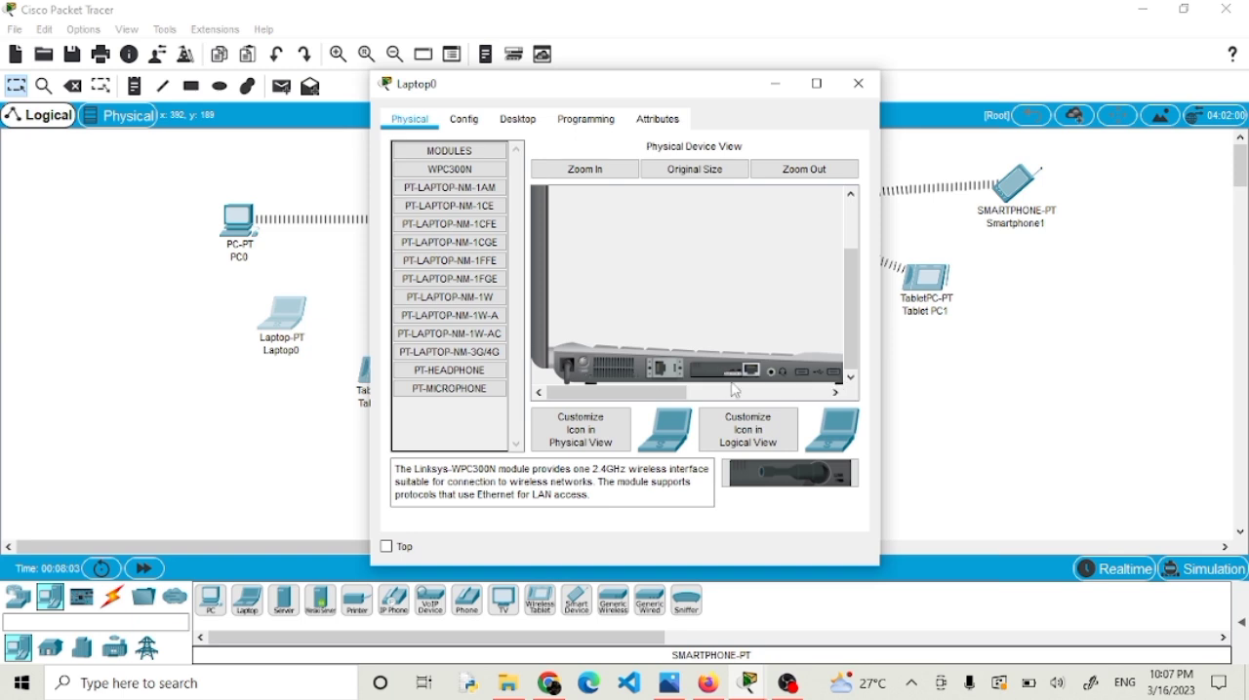
{"action": "left_click_drag", "start_coordinate": [736, 390], "coordinate": [441, 427]}
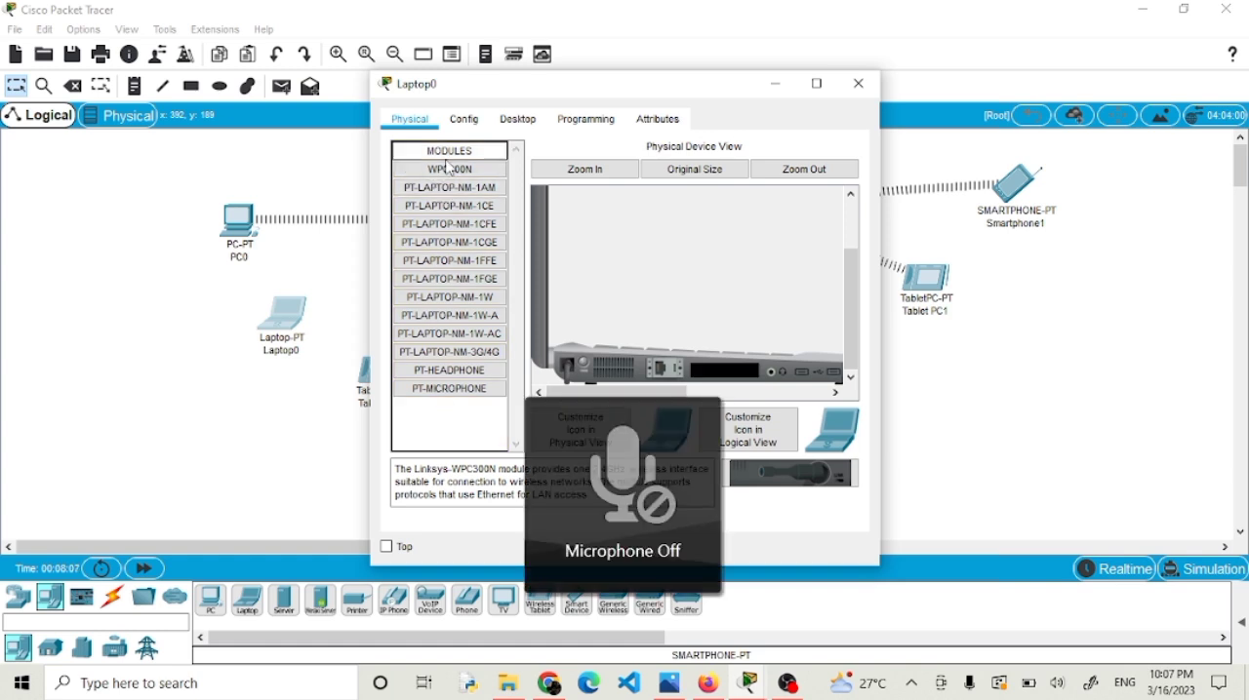
{"action": "left_click_drag", "start_coordinate": [445, 175], "coordinate": [730, 370]}
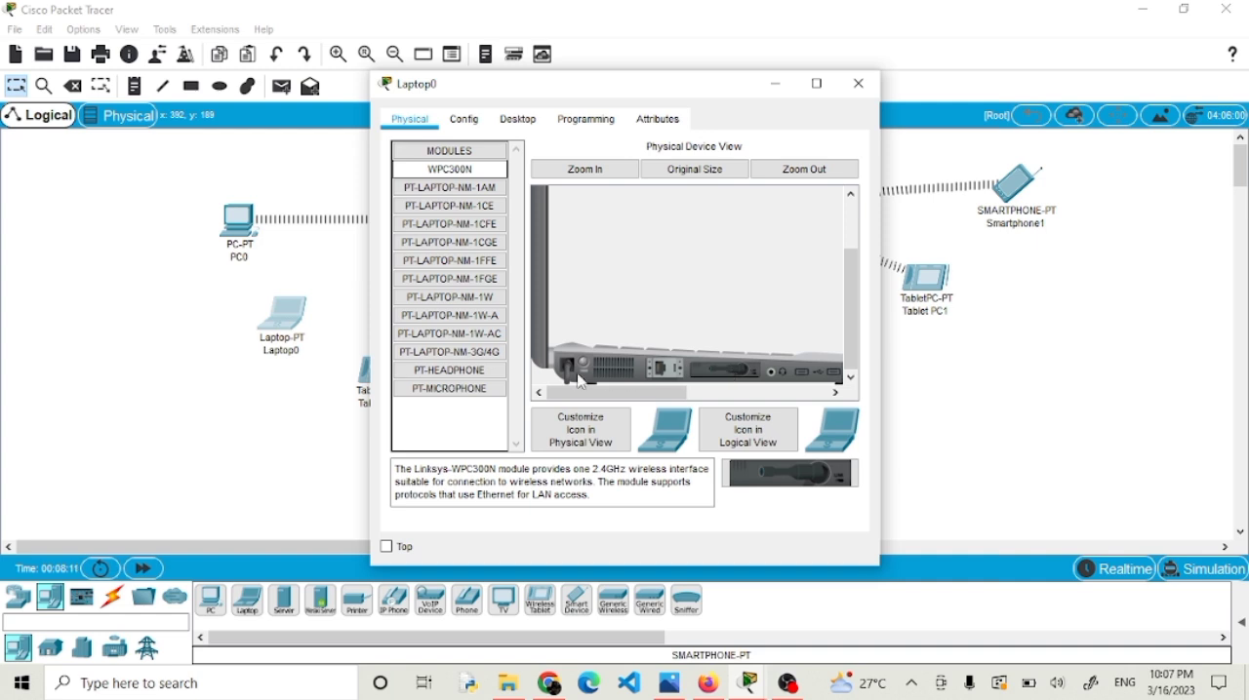
{"action": "key", "text": "XF86AudioMicMute"}
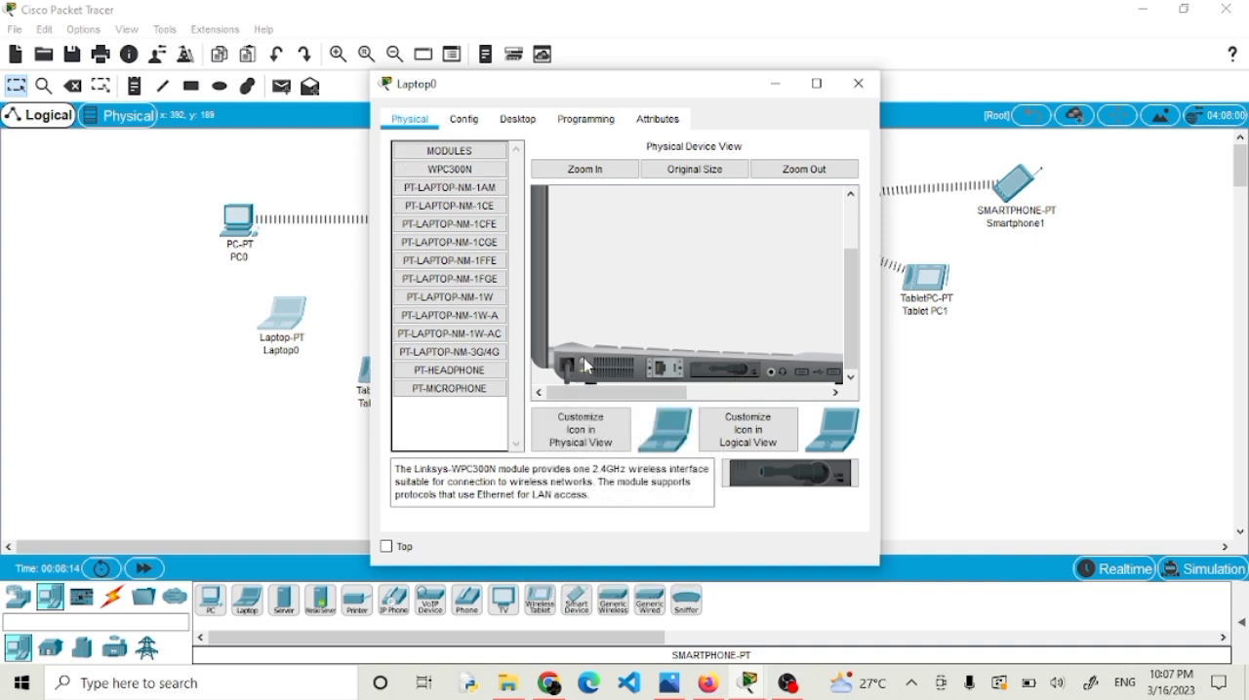
{"action": "left_click", "coordinate": [858, 84]}
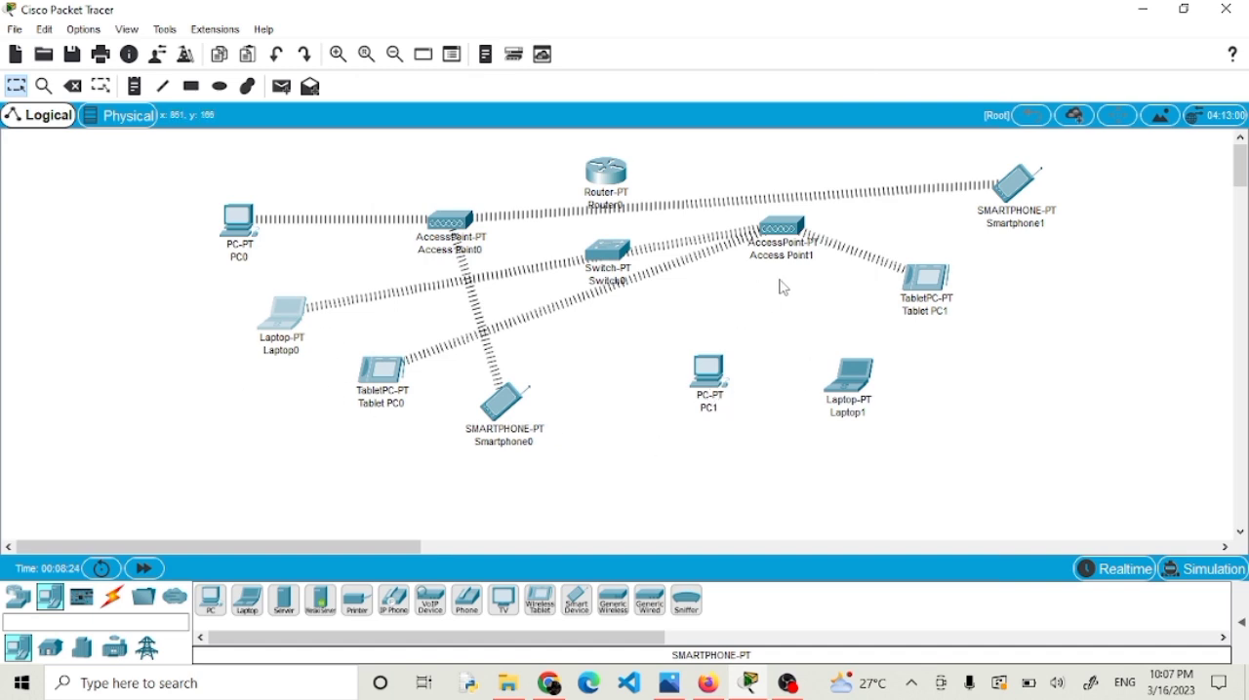
Rename Access Point1 as "Access Point 2" and Access Point0 as "Access Point 1".
{"action": "left_click", "coordinate": [798, 256]}
{"action": "key", "text": "BackSpace"}
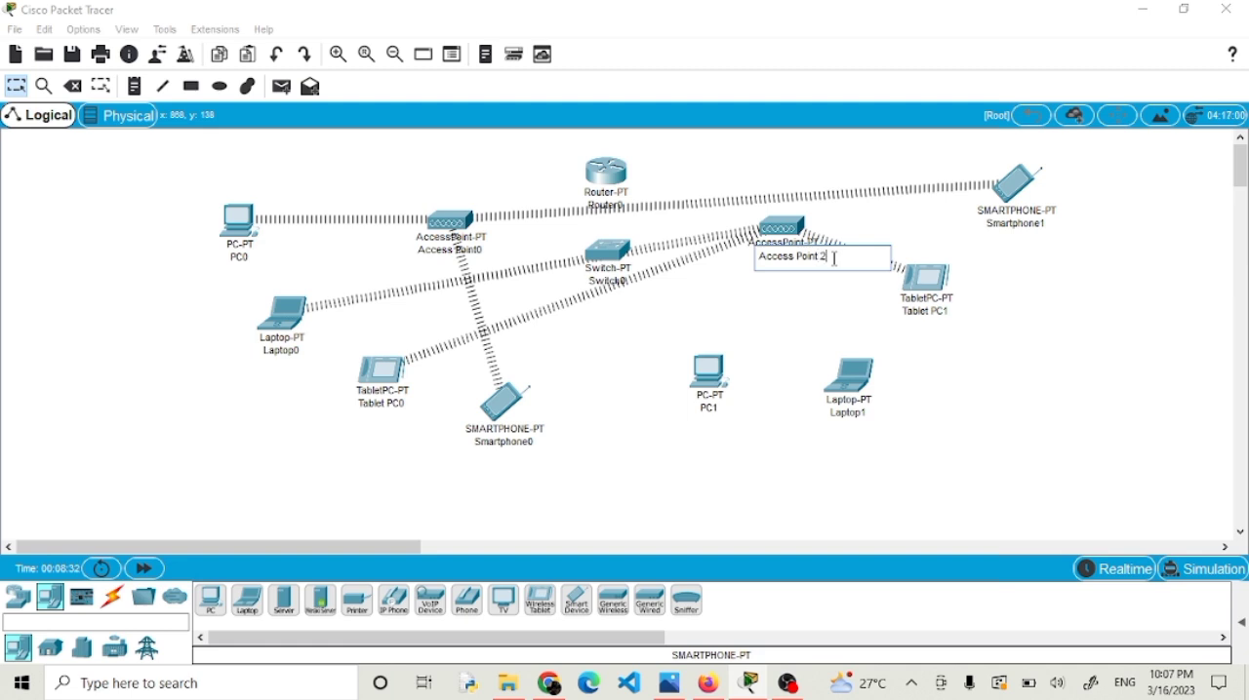
{"action": "left_click", "coordinate": [831, 289]}
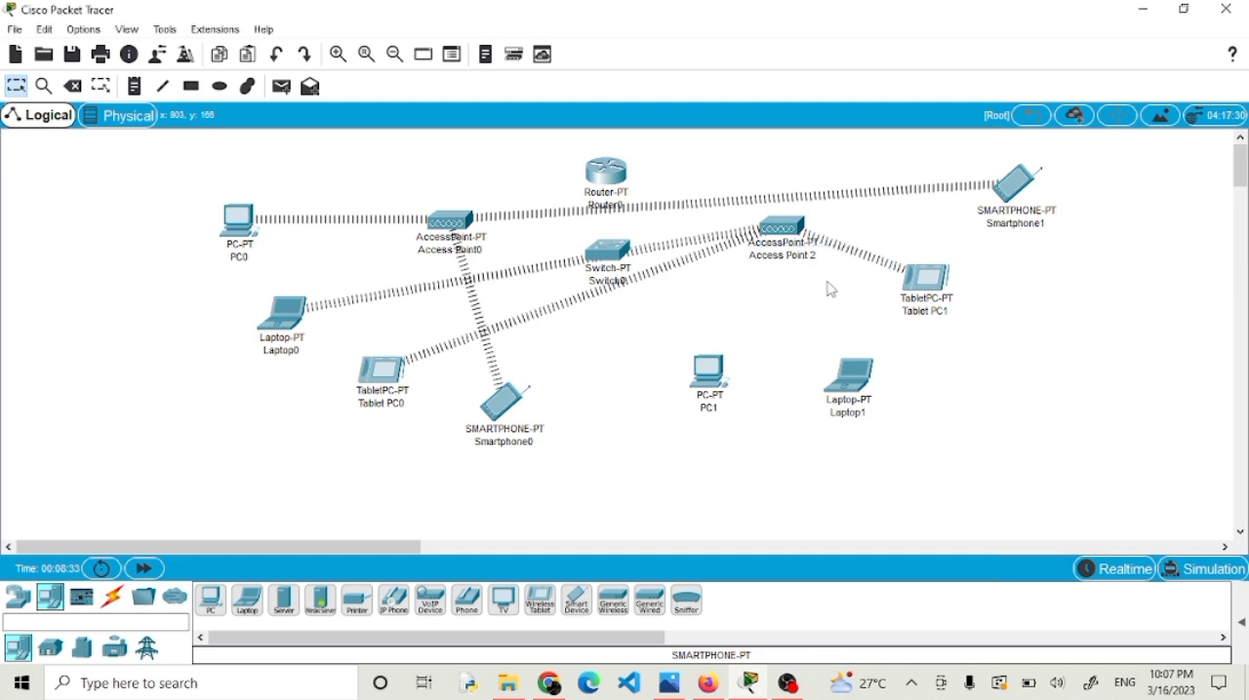
{"action": "left_click", "coordinate": [475, 251]}
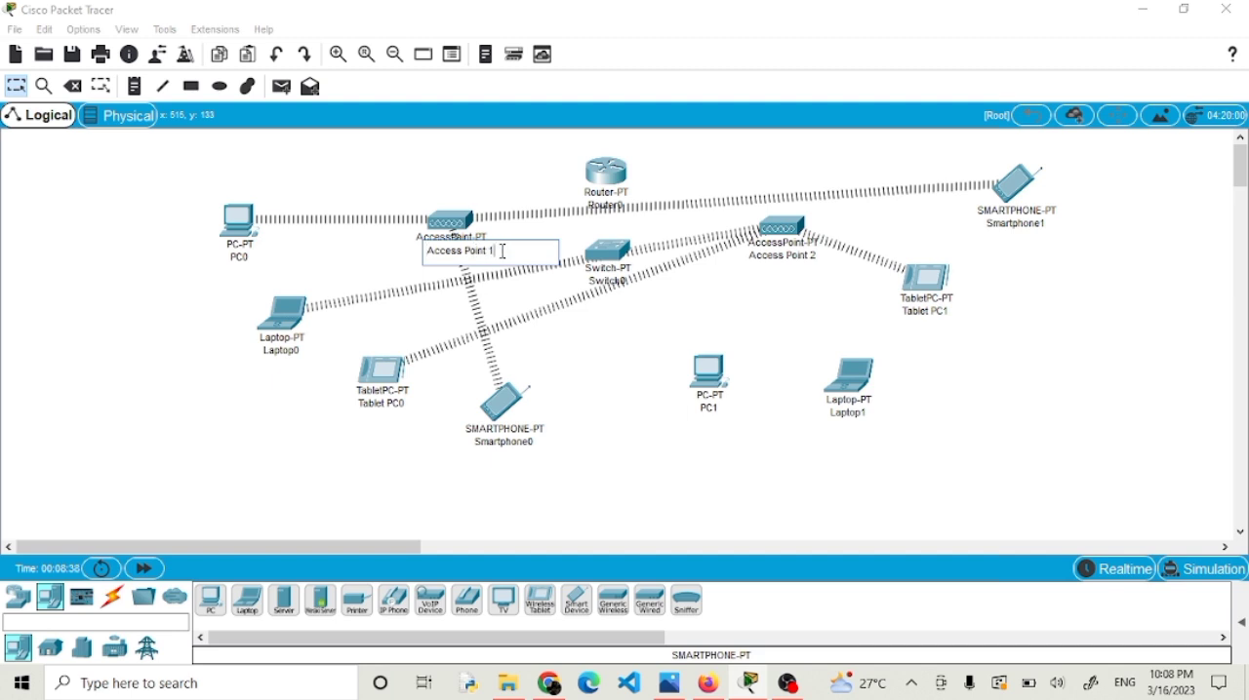
{"action": "left_click", "coordinate": [525, 298]}
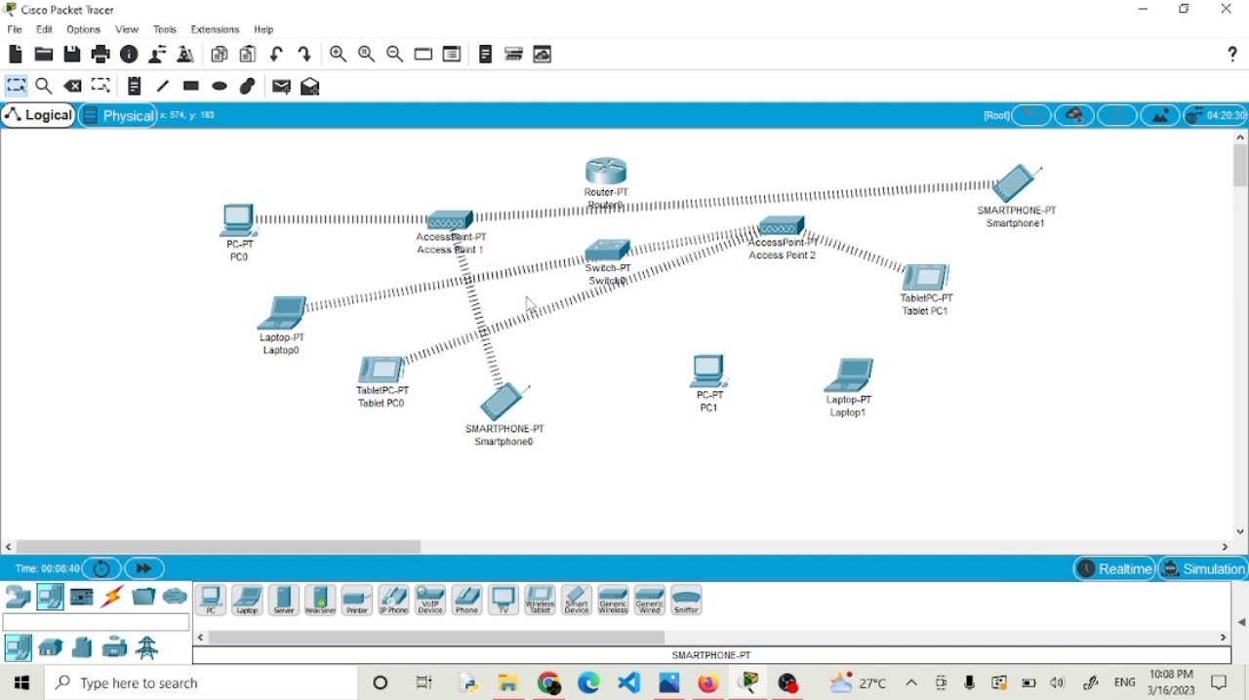
Replace PC1's wired Ethernet module with the WMP300N wireless module and power the PC back on.
{"action": "left_click", "coordinate": [709, 374]}
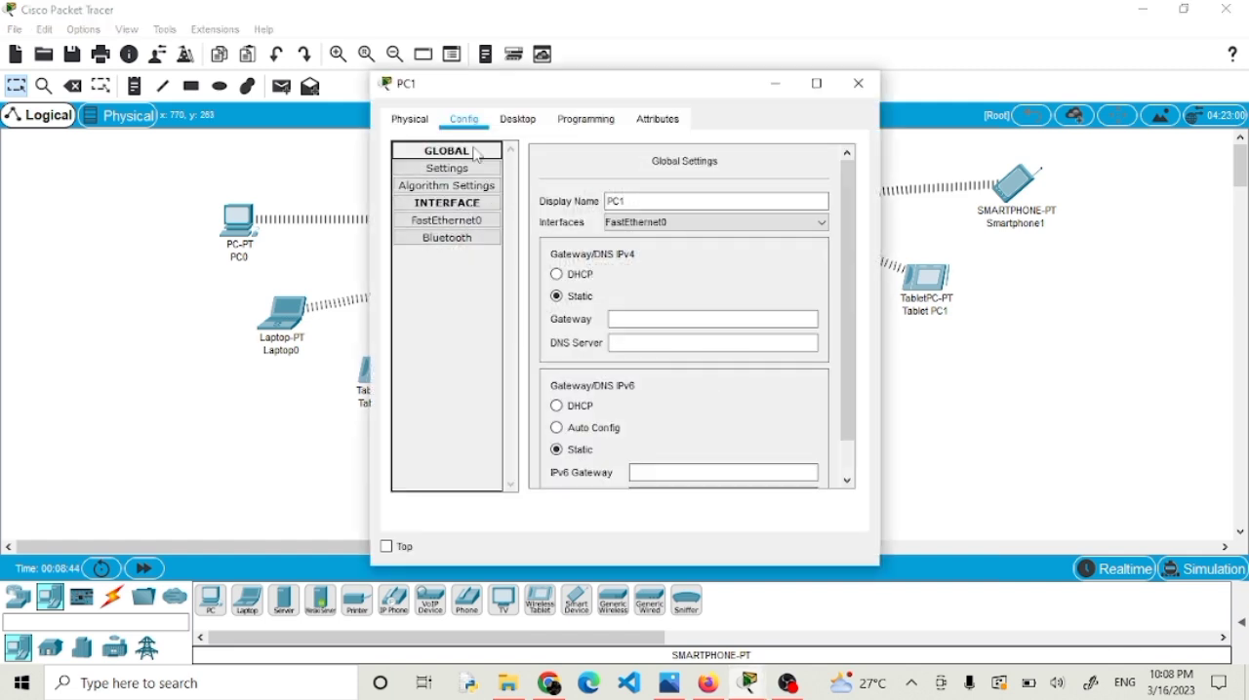
{"action": "left_click", "coordinate": [410, 119]}
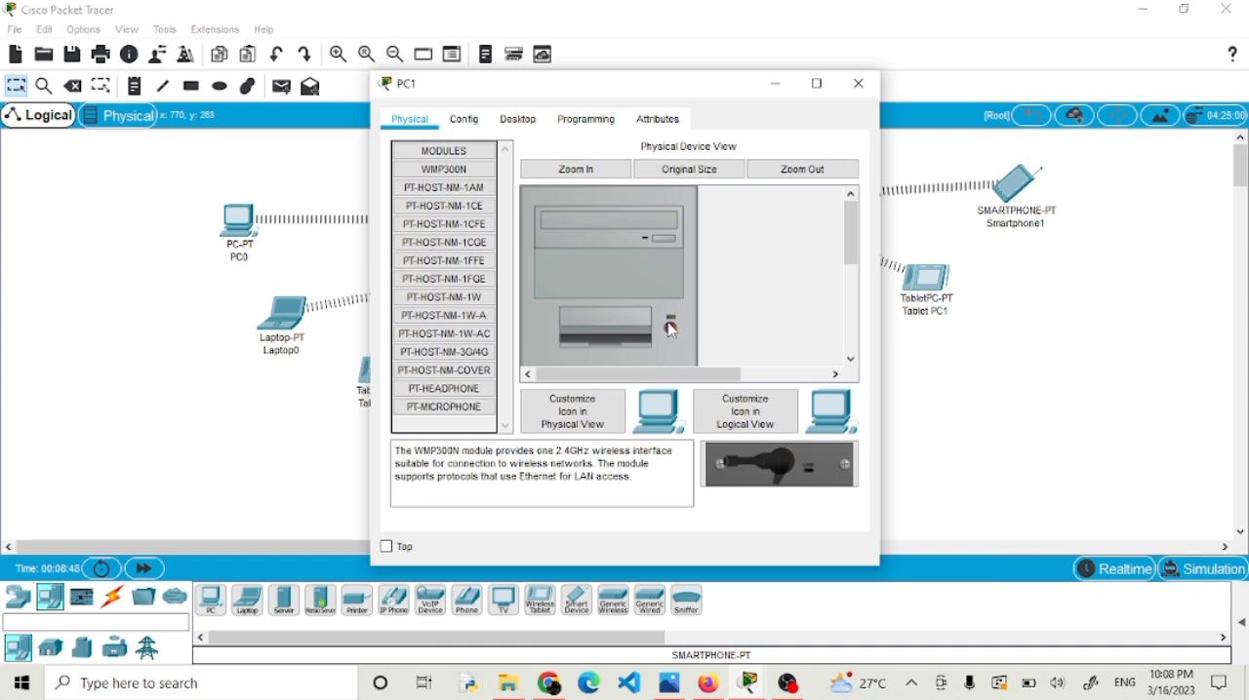
{"action": "scroll", "coordinate": [671, 330], "scroll_direction": "down", "scroll_amount": 5}
{"action": "left_click_drag", "start_coordinate": [605, 327], "coordinate": [430, 420]}
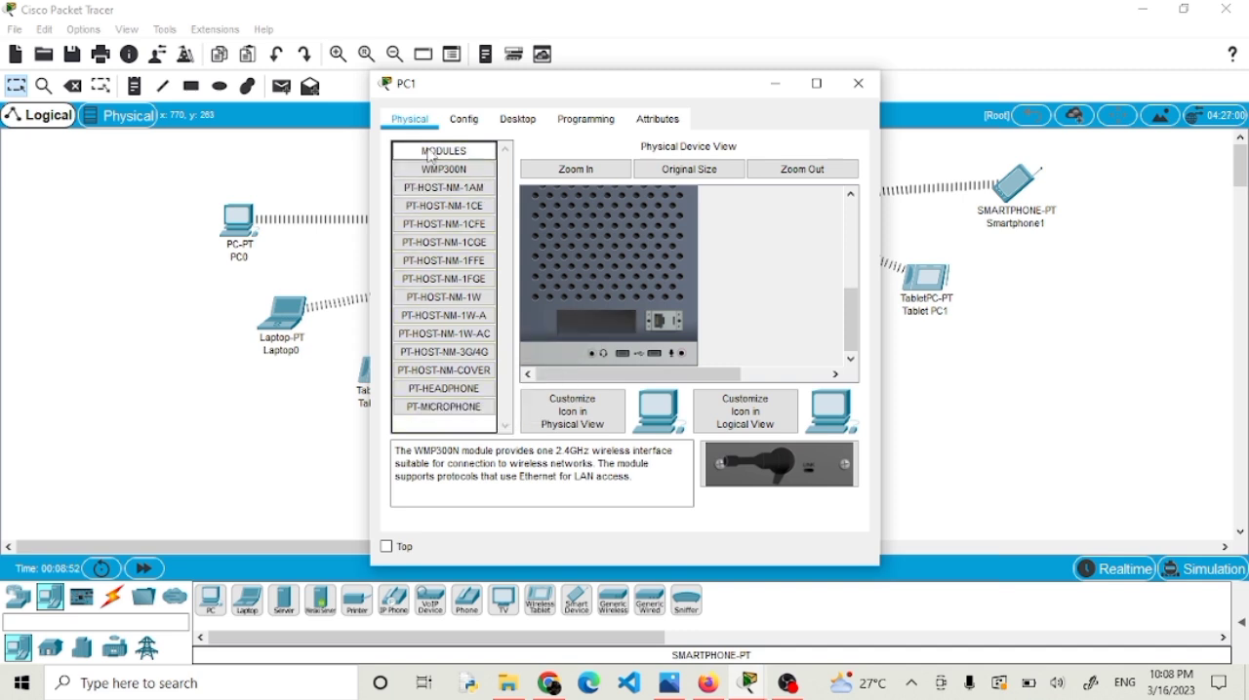
{"action": "left_click_drag", "start_coordinate": [430, 178], "coordinate": [601, 337]}
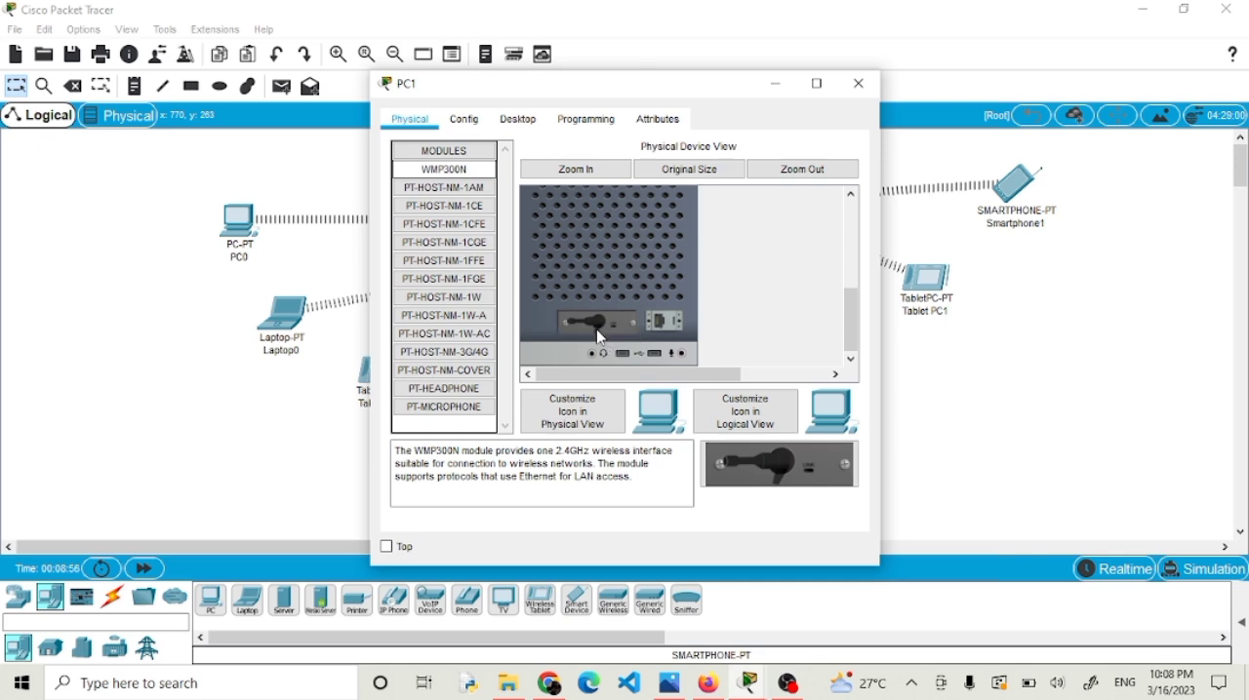
{"action": "scroll", "coordinate": [634, 259], "scroll_direction": "up", "scroll_amount": 5}
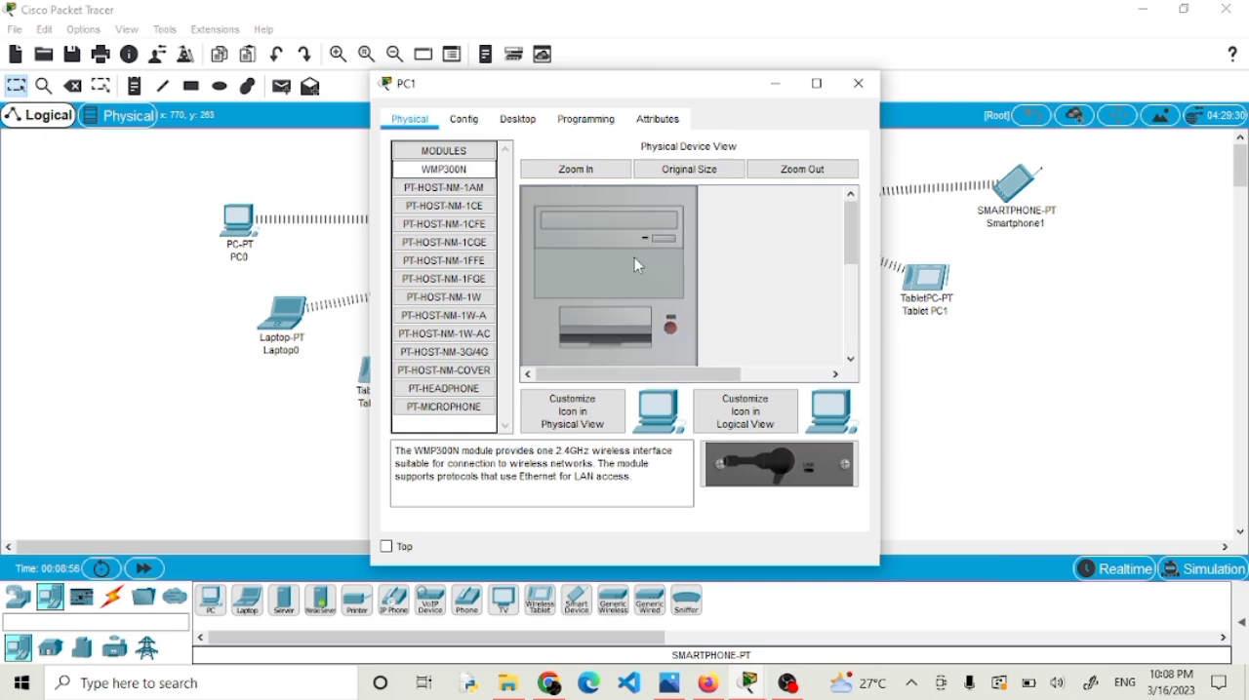
{"action": "left_click", "coordinate": [672, 328]}
{"action": "left_click", "coordinate": [859, 84]}
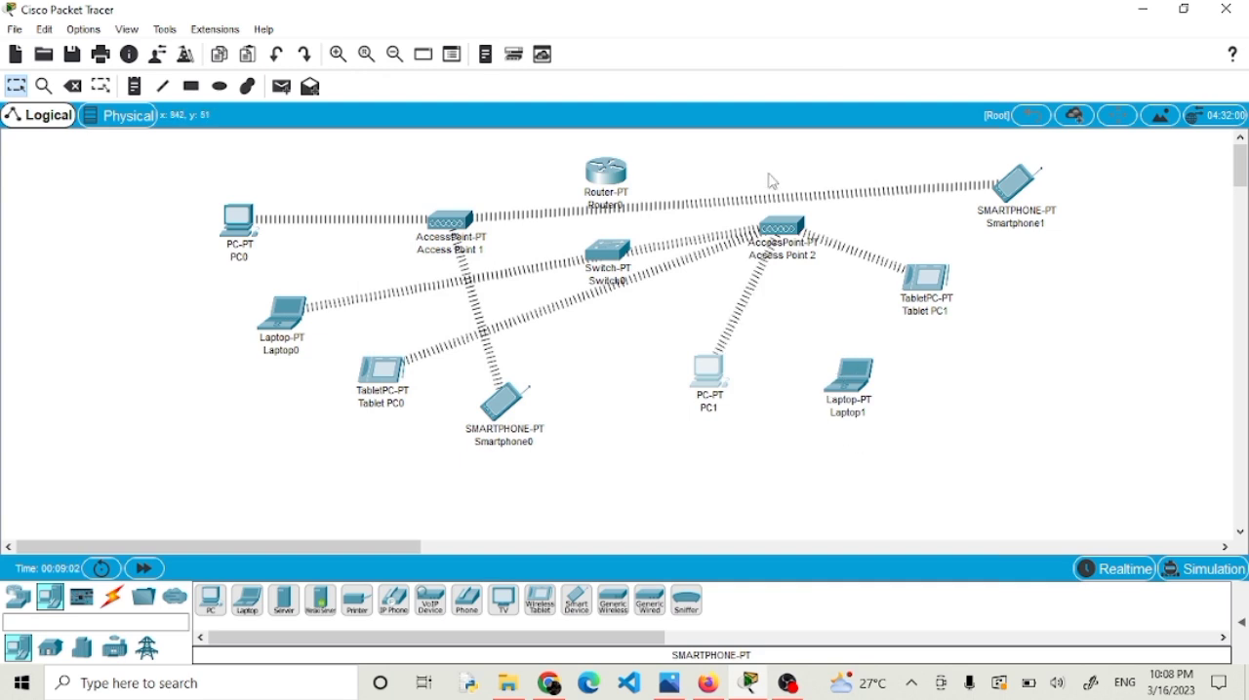
Replace Laptop1's wired Ethernet module with the WPC300N wireless module and power the laptop back on.
{"action": "left_click", "coordinate": [863, 384]}
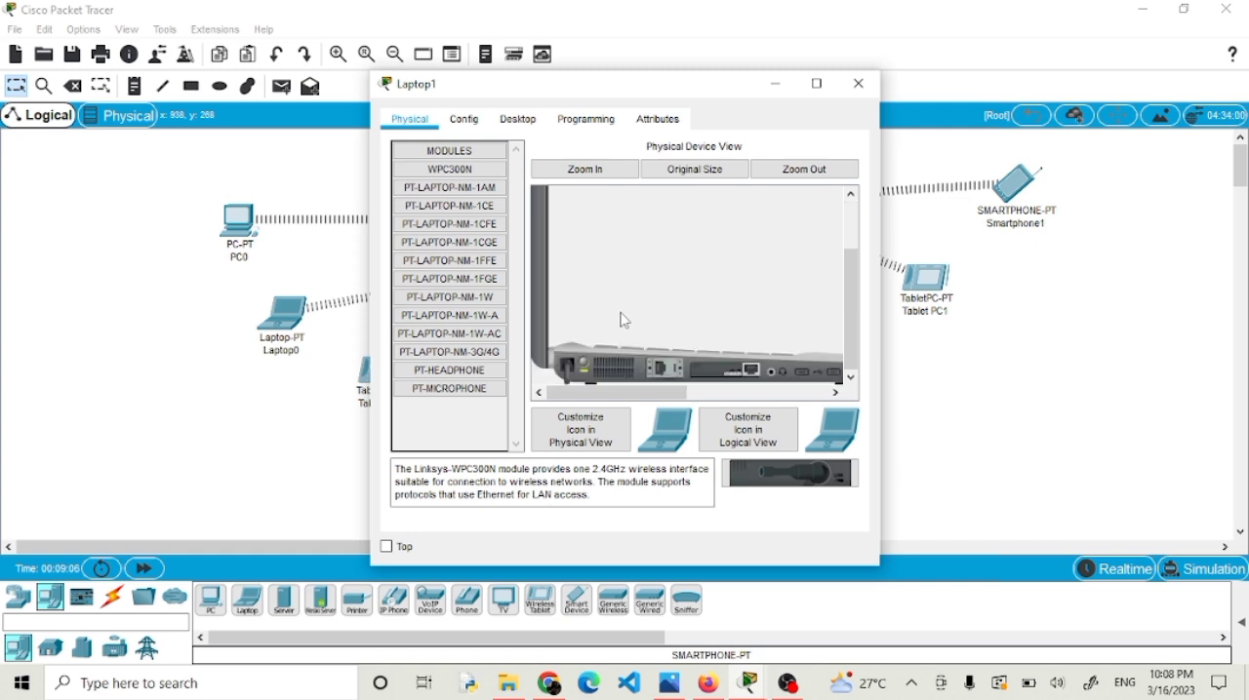
{"action": "left_click_drag", "start_coordinate": [732, 372], "coordinate": [688, 379]}
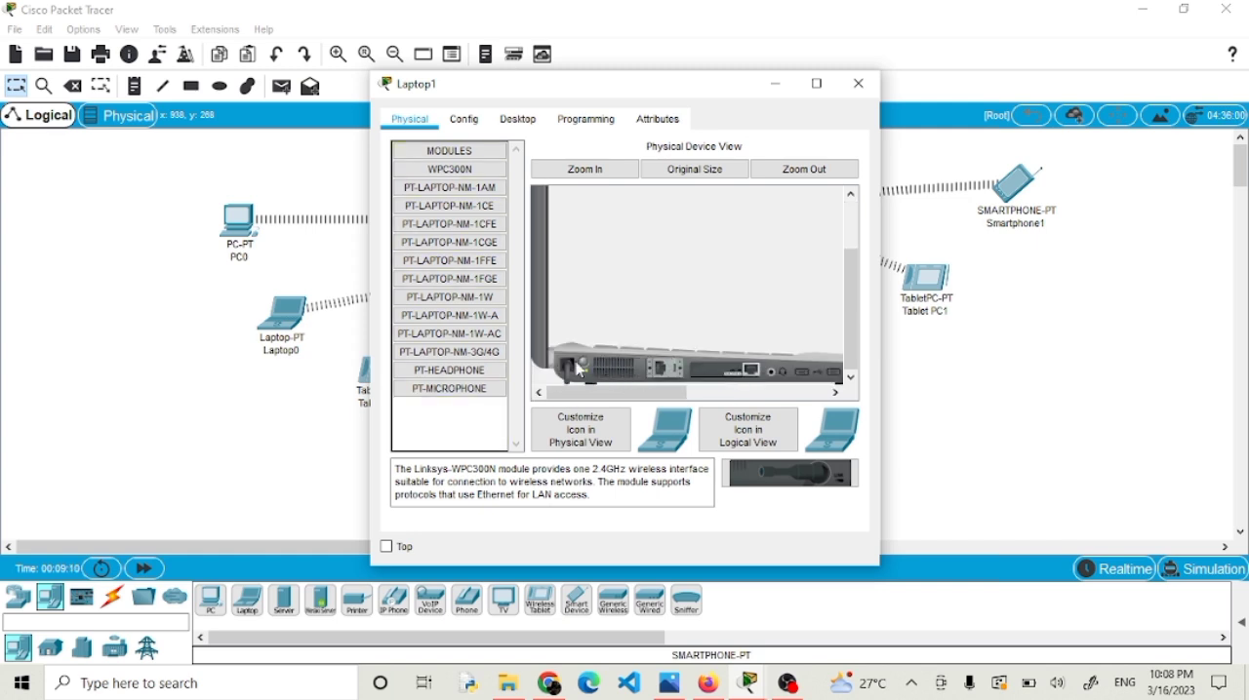
{"action": "left_click_drag", "start_coordinate": [731, 376], "coordinate": [462, 423]}
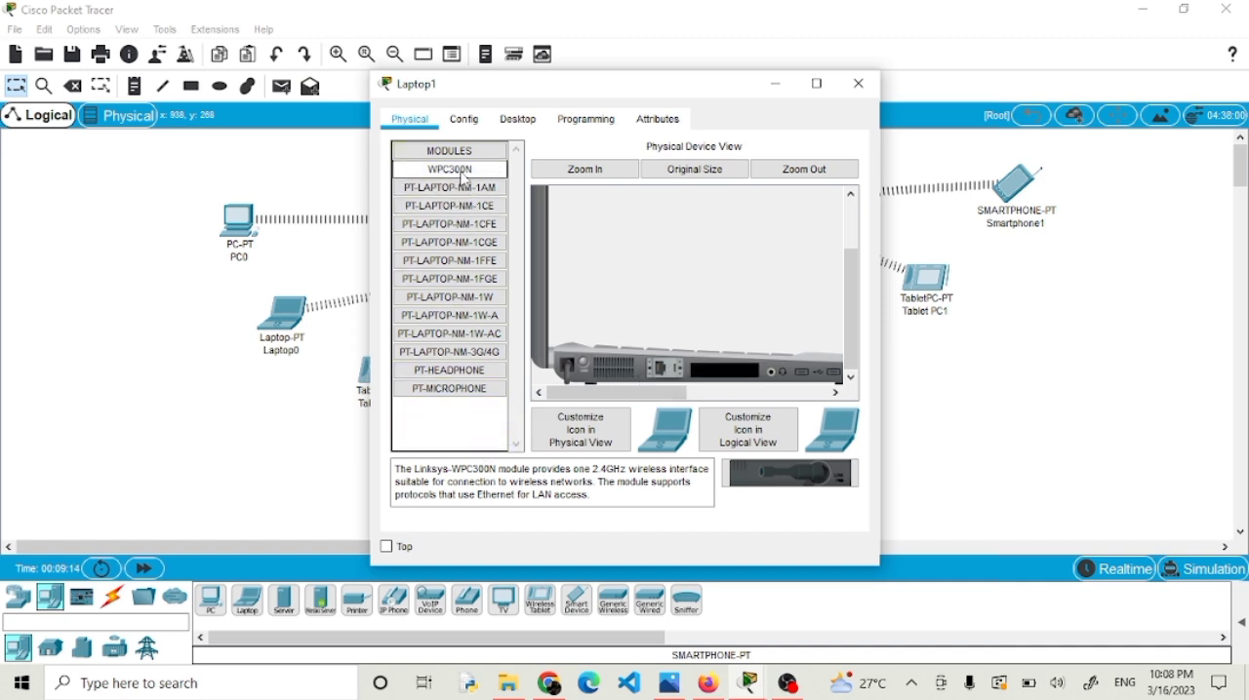
{"action": "left_click_drag", "start_coordinate": [464, 182], "coordinate": [728, 379]}
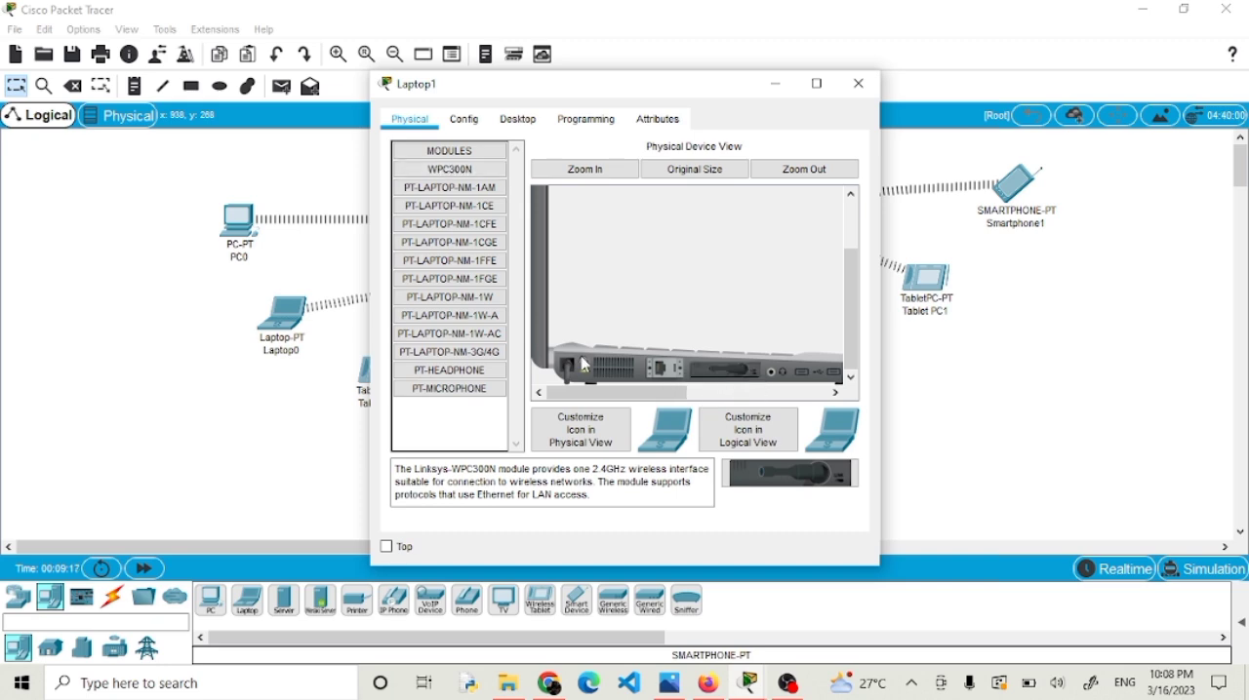
{"action": "left_click", "coordinate": [861, 97]}
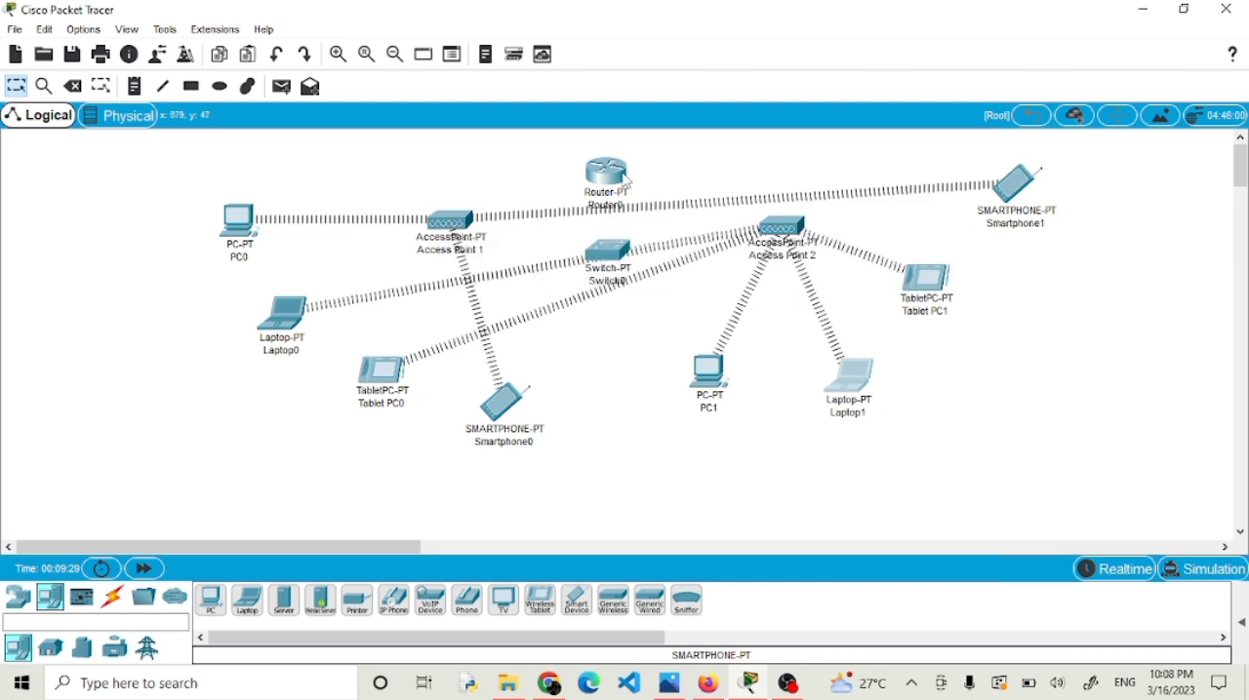
Decline the initial configuration dialog in Router0's command line and enter privileged mode with "en".
{"action": "mouse_move", "coordinate": [627, 182]}
{"action": "left_click", "coordinate": [611, 174]}
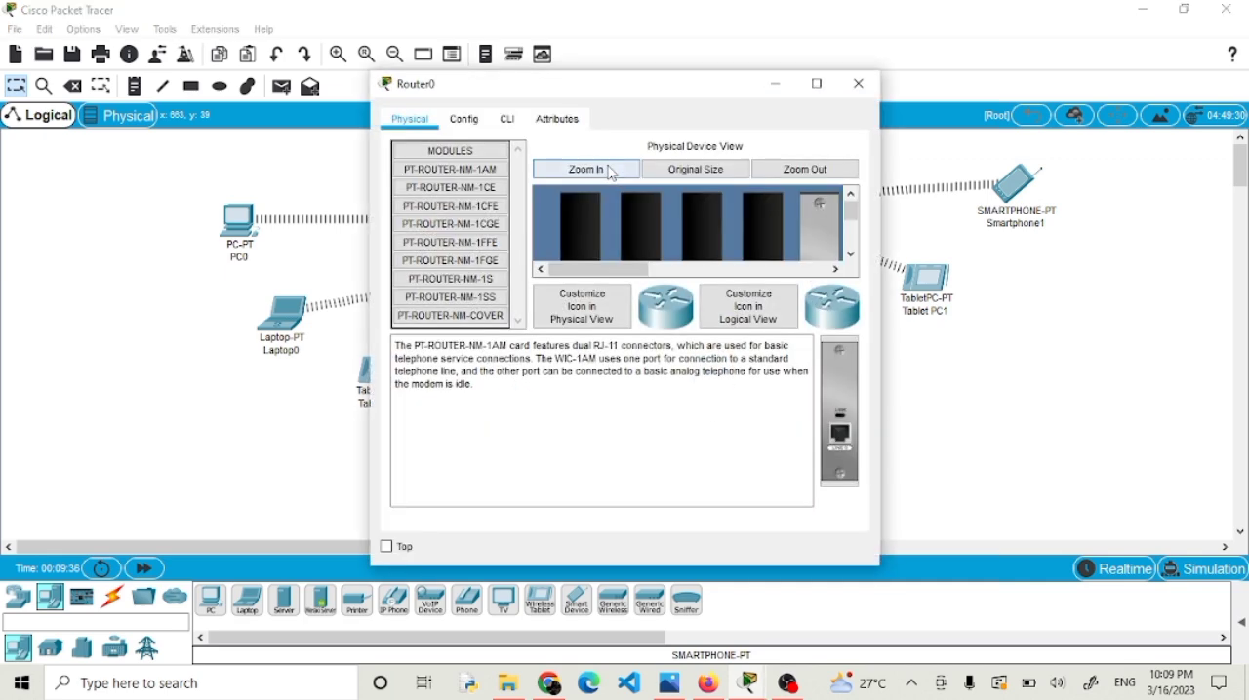
{"action": "left_click", "coordinate": [504, 121]}
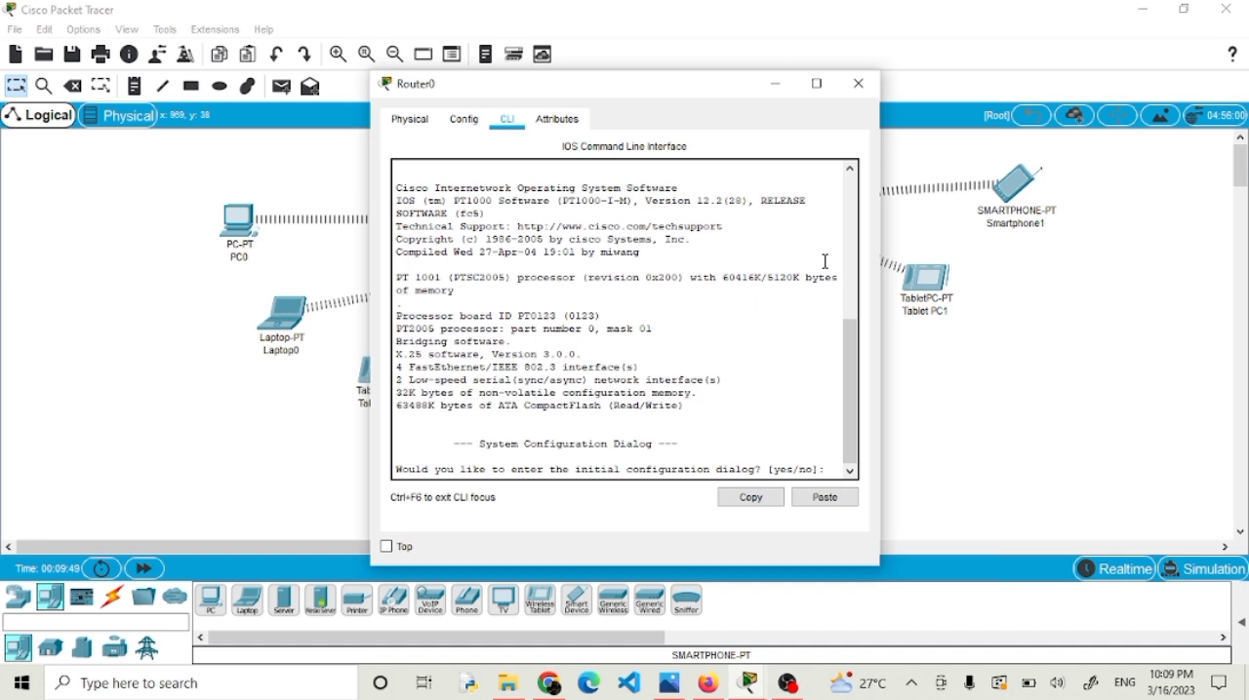
{"action": "type", "text": "no"}
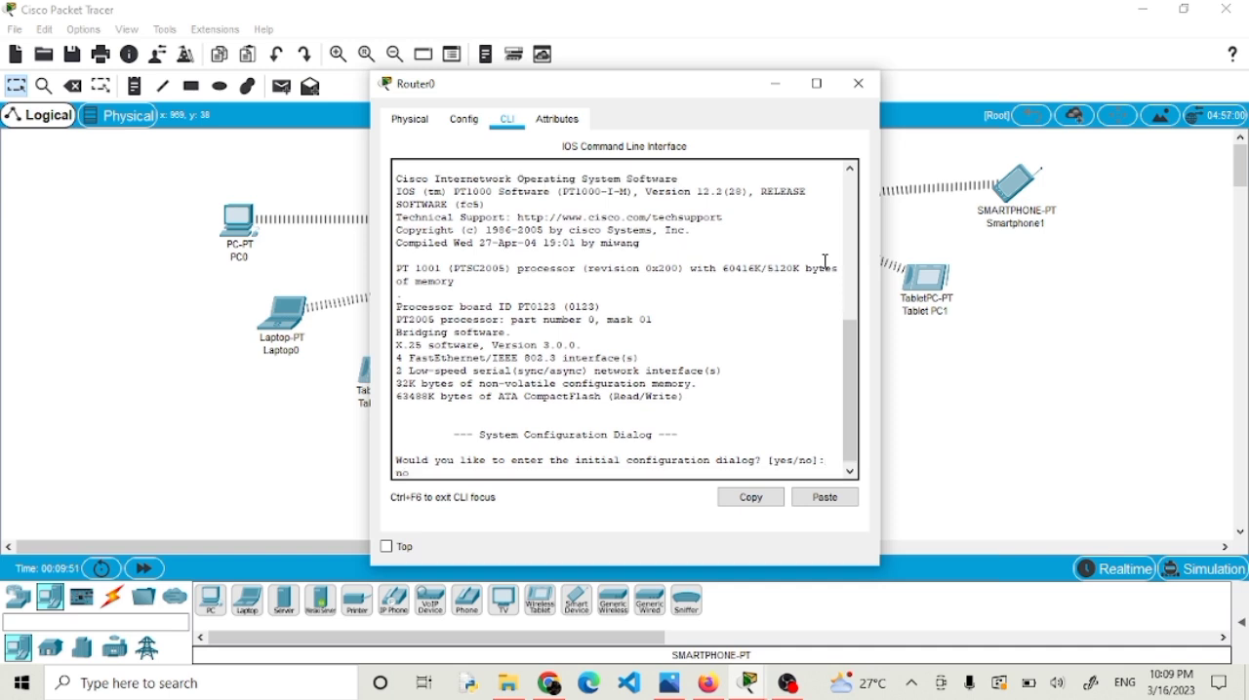
{"action": "key", "text": "Return"}
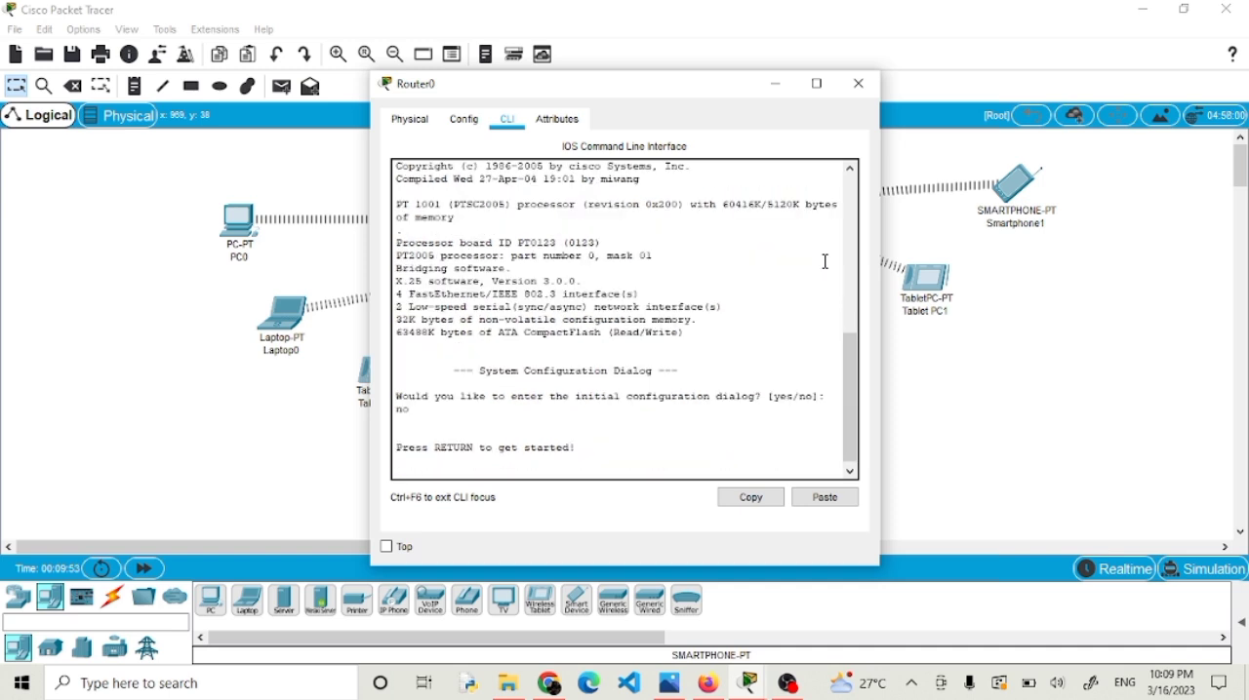
{"action": "key", "text": "Return"}
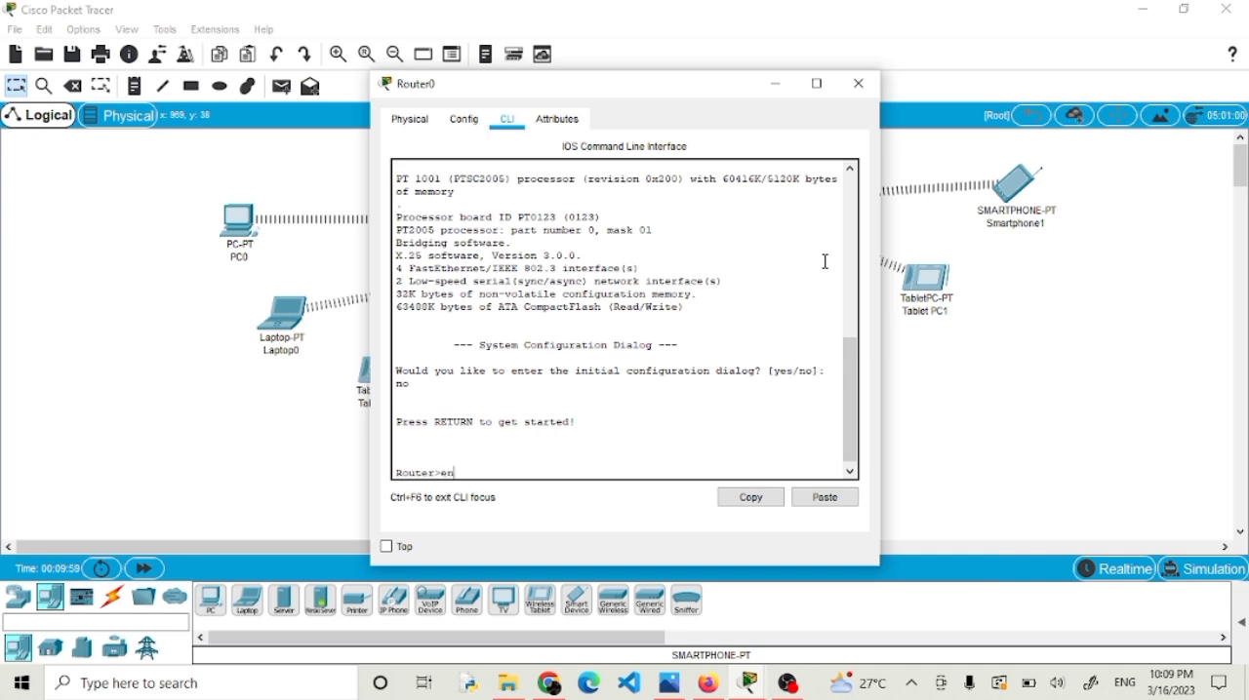
{"action": "type", "text": "en"}
{"action": "key", "text": "Return"}
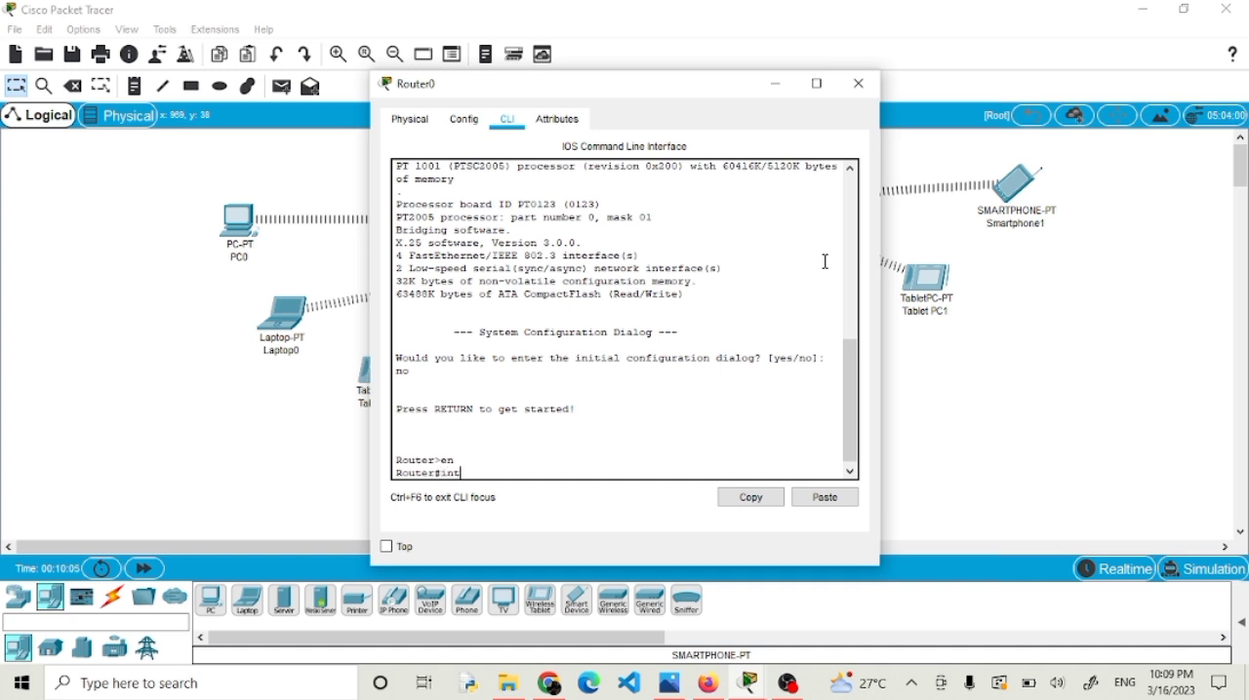
{"action": "key", "text": "Return"}
{"action": "key", "text": "Return"}
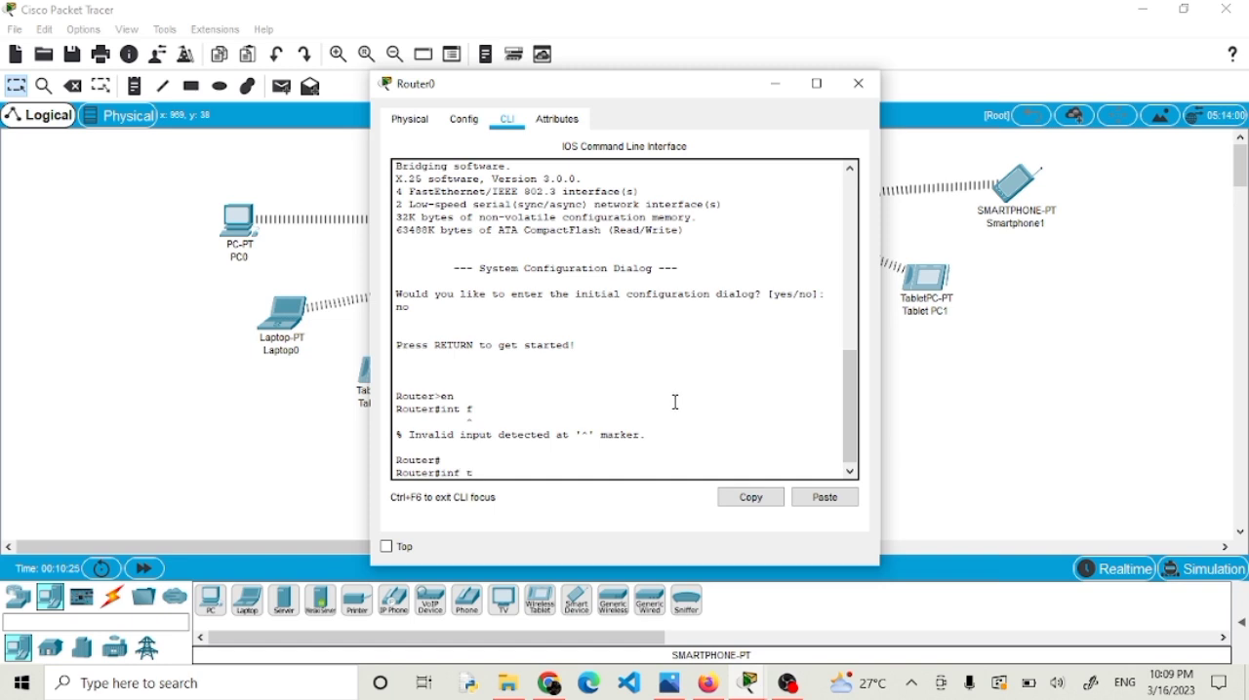
{"action": "key", "text": "Return"}
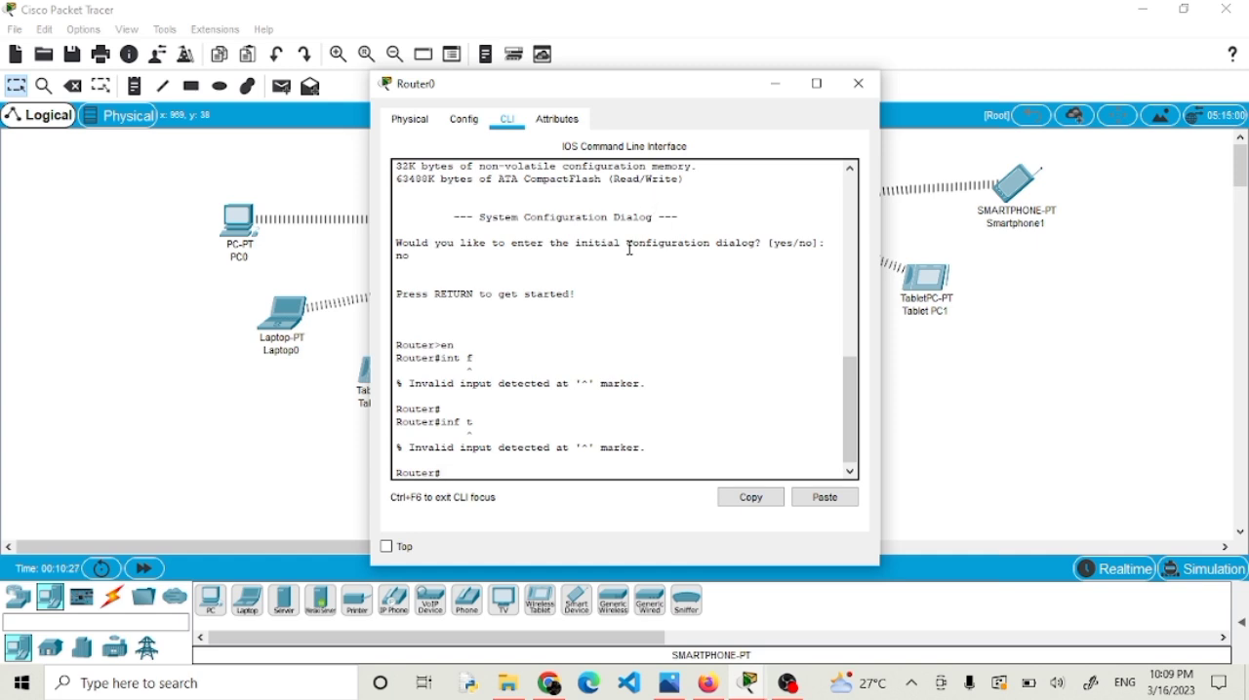
{"action": "left_click", "coordinate": [860, 82]}
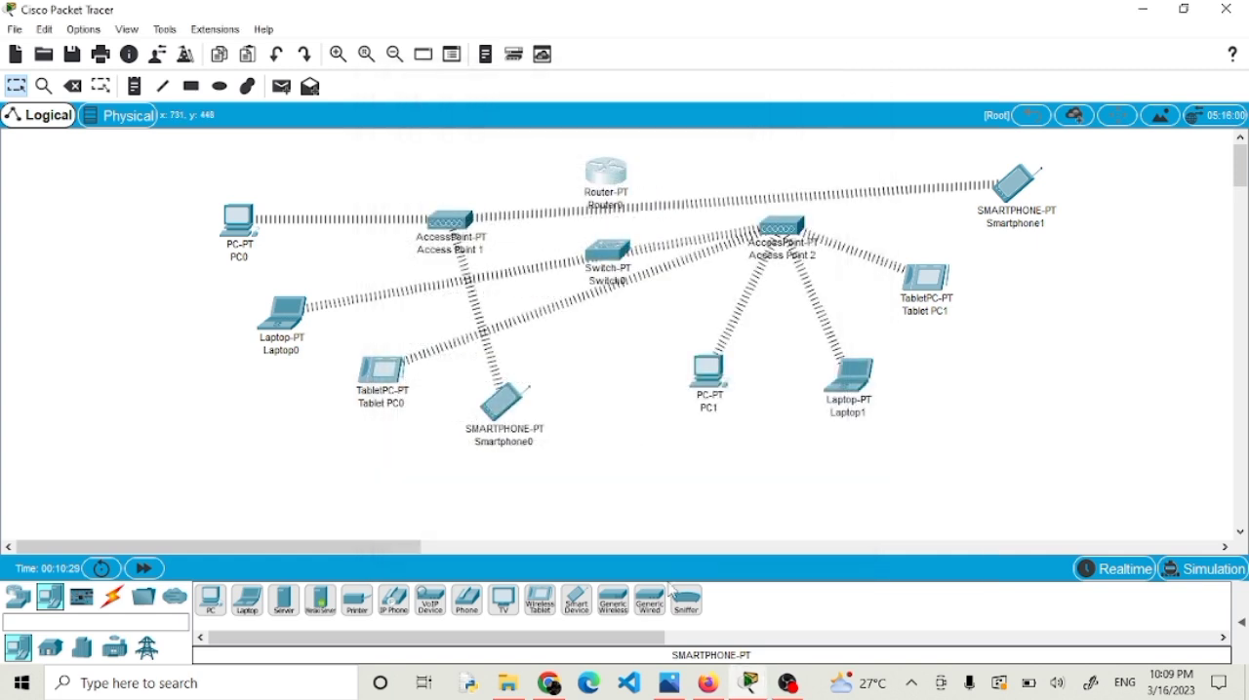
Enter global configuration mode on Router0 with "conf t" and open interface fa0/0 for configuration.
{"action": "mouse_move", "coordinate": [698, 696]}
{"action": "left_click", "coordinate": [606, 176]}
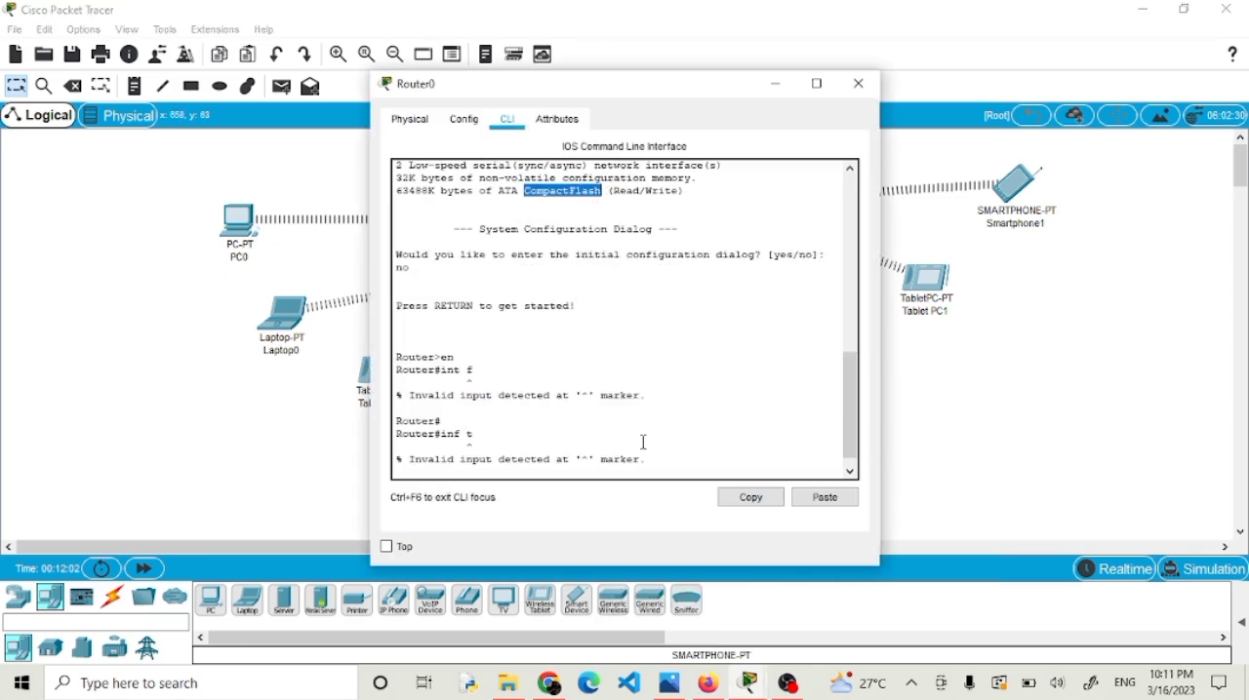
{"action": "key", "text": "Return"}
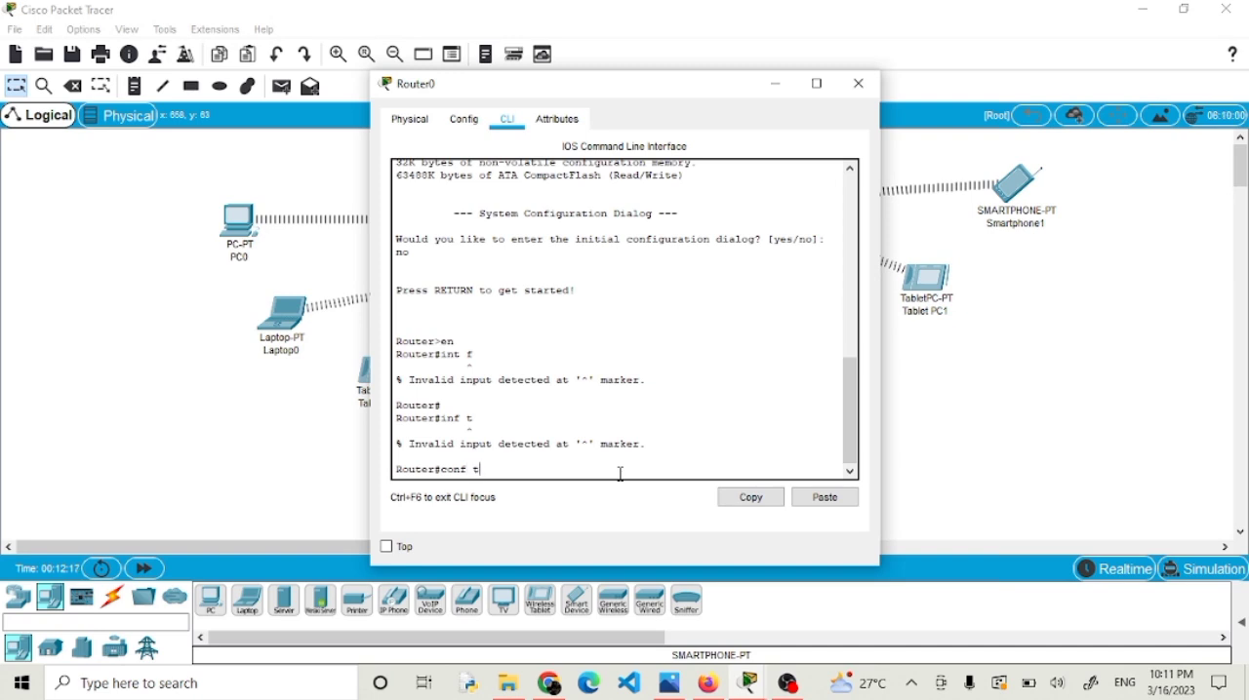
{"action": "key", "text": "Return"}
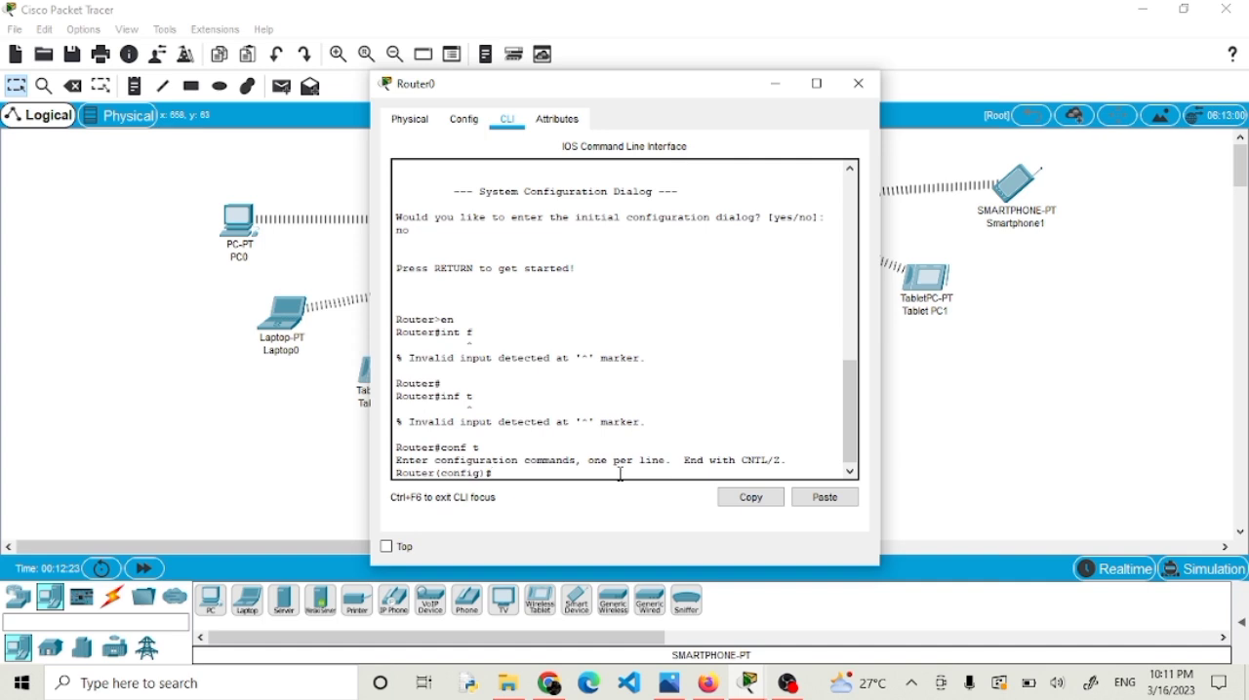
{"action": "type", "text": "int fa0/0"}
{"action": "key", "text": "Return"}
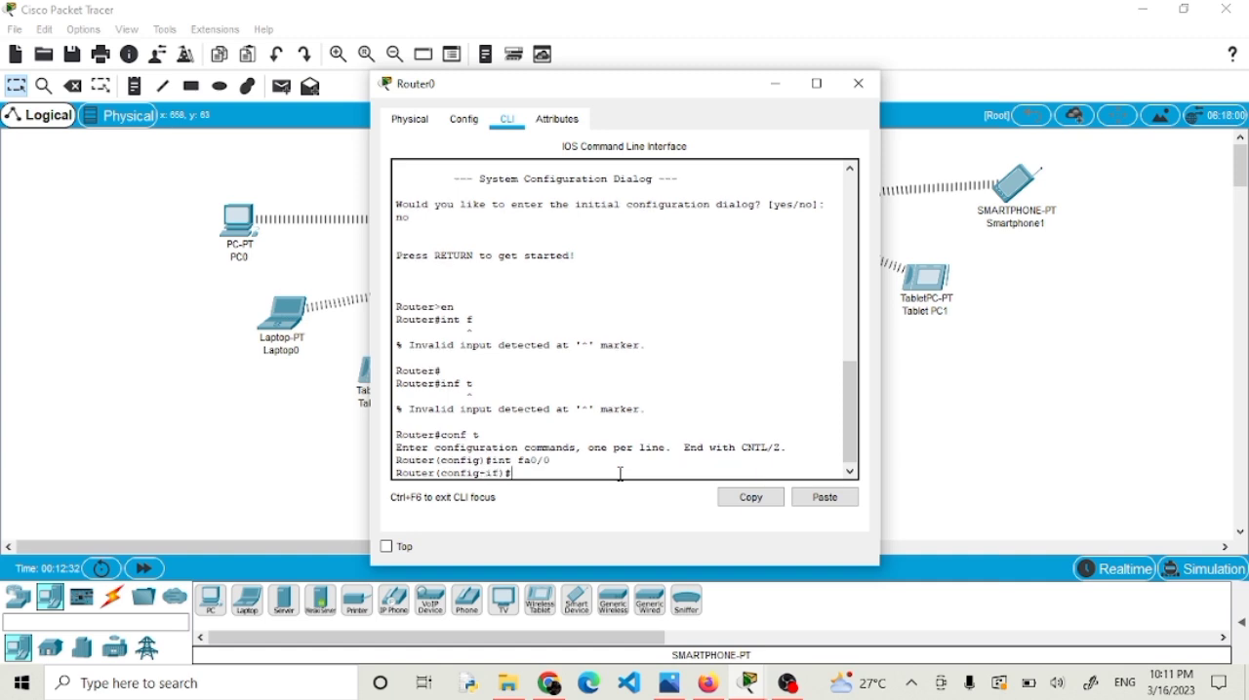
Assign IP address 192.168.2.1 with subnet mask 255.255.255.0 to Router0's fa0/0 interface.
{"action": "type", "text": "ip add 192.168.2.1 255.255.255.0"}
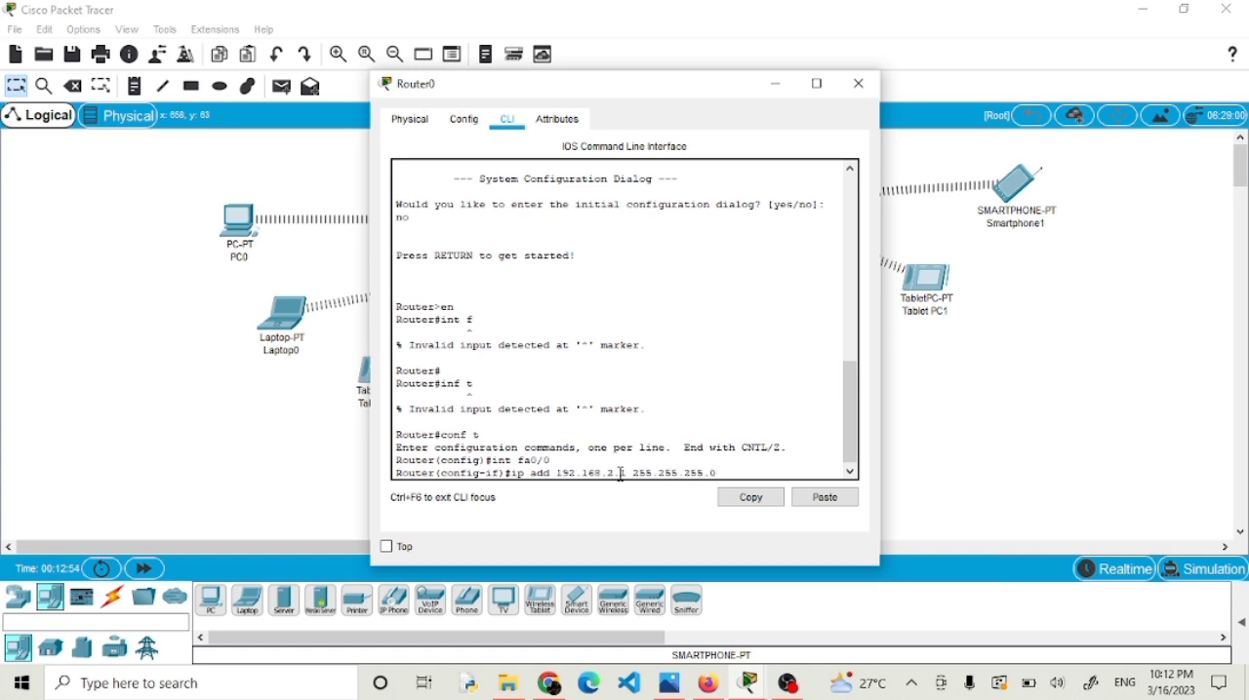
{"action": "key", "text": "Return"}
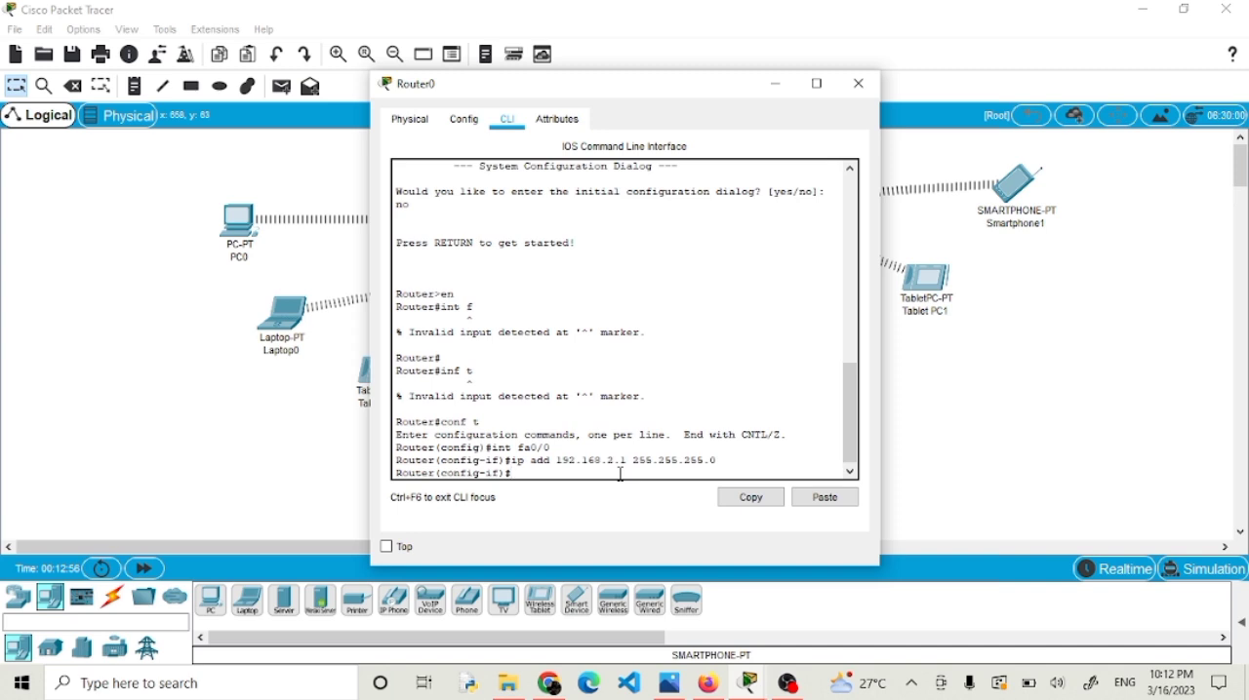
Enable Router0's fa0/0 interface with "n sh".
{"action": "type", "text": "n sh"}
{"action": "key", "text": "Return"}
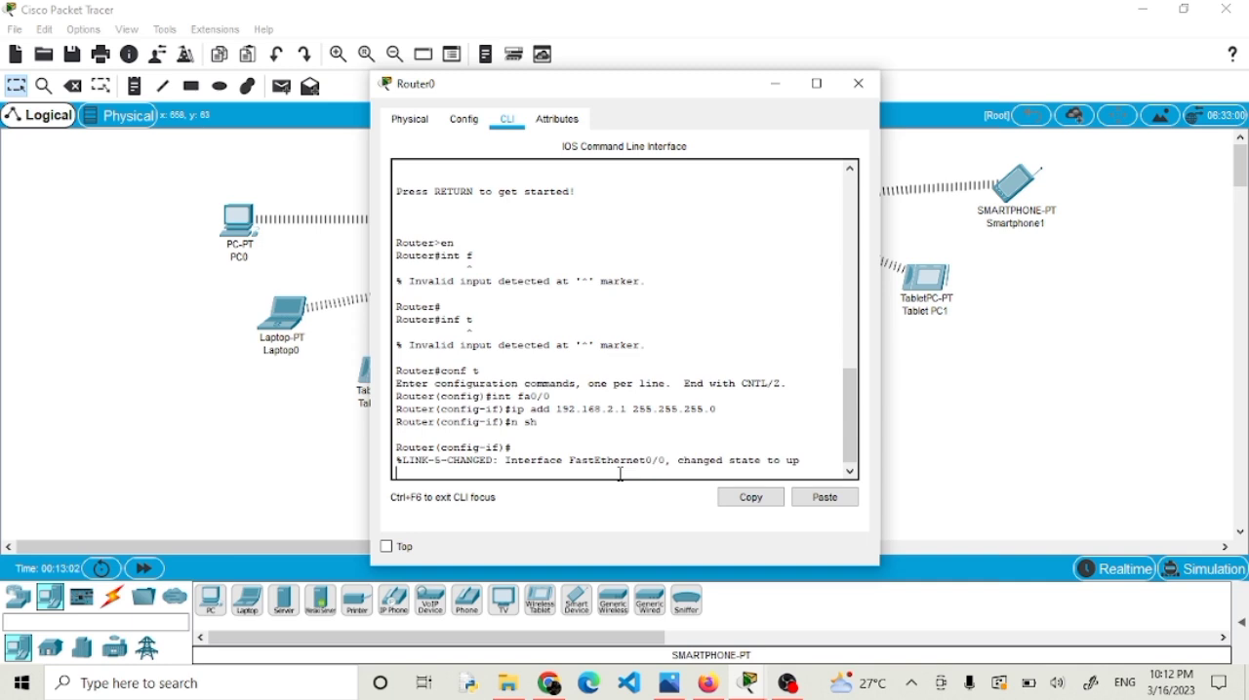
{"action": "type", "text": "dhcp"}
{"action": "key", "text": "BackSpace"}
{"action": "key", "text": "BackSpace"}
{"action": "key", "text": "Return"}
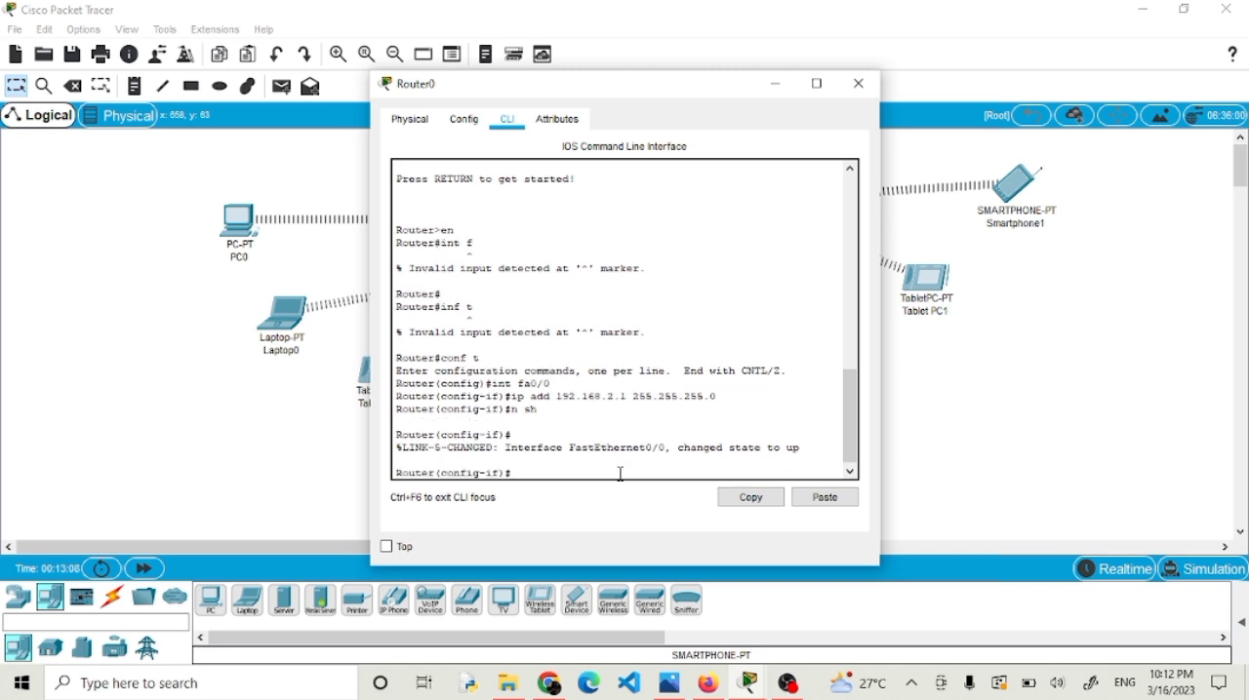
Try to create a DHCP pool from the interface prompt with "dhcp pool KLPKOMDAT".
{"action": "type", "text": "dhcp pool"}
{"action": "type", "text": "KLPKOMDAT"}
{"action": "key", "text": "Return"}
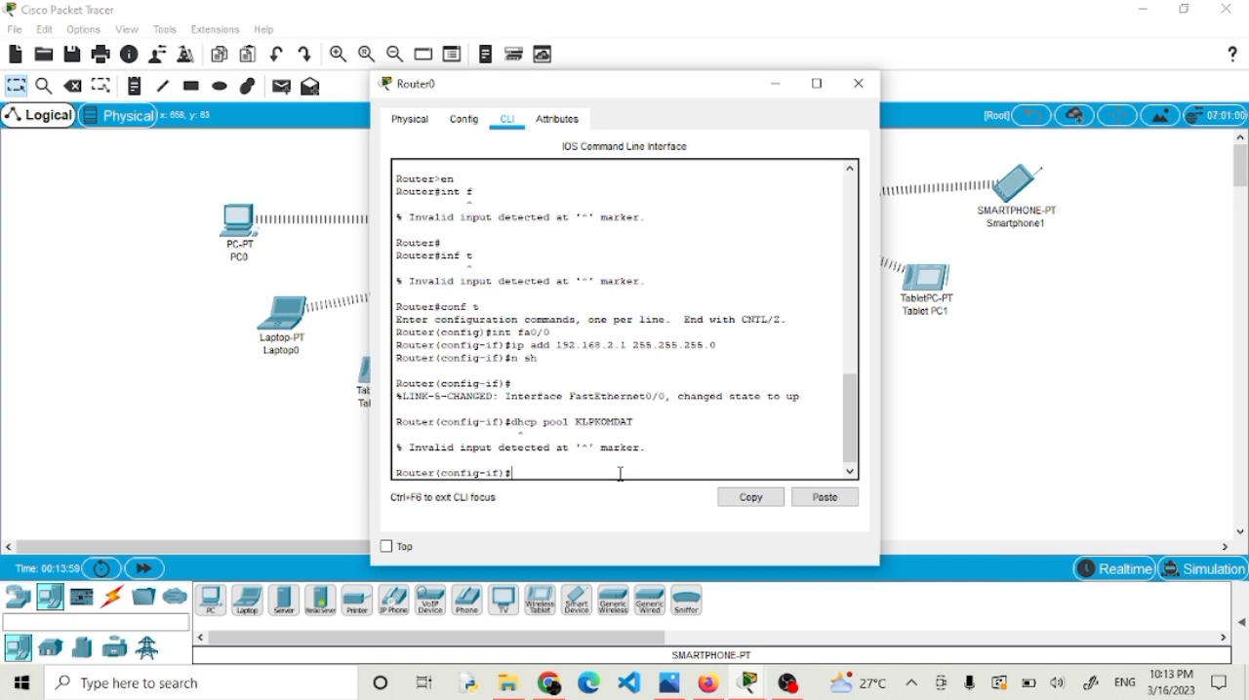
Create a DHCP pool on Router0 with "ip dhcp pool KLPKOMDAT".
{"action": "type", "text": "ip dhcp pool KLPKOMDAT"}
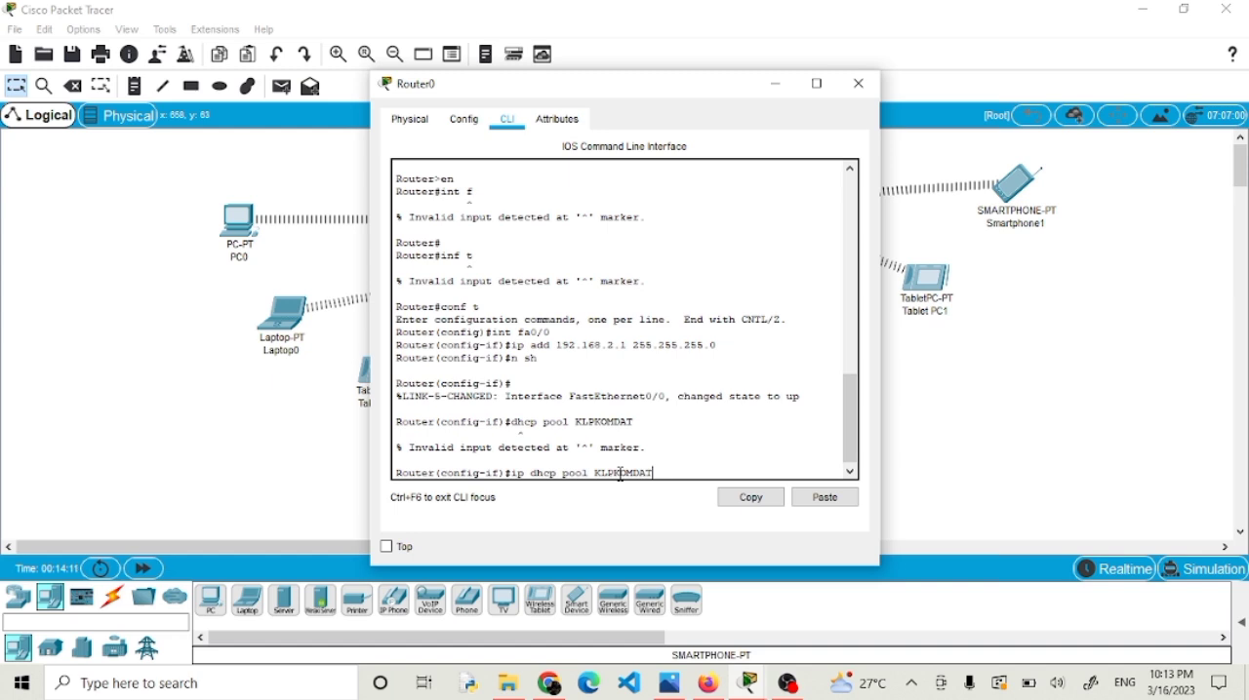
{"action": "key", "text": "Return"}
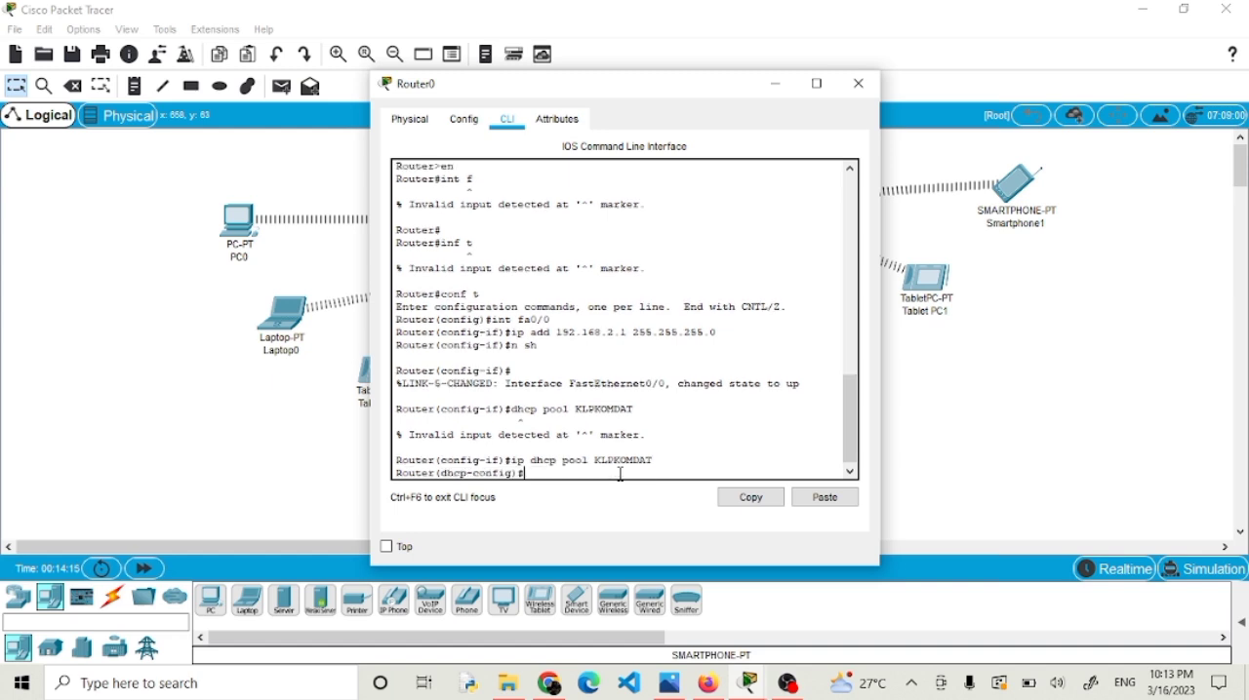
Set the DHCP pool's default router to 192.168.2.1.
{"action": "type", "text": "default"}
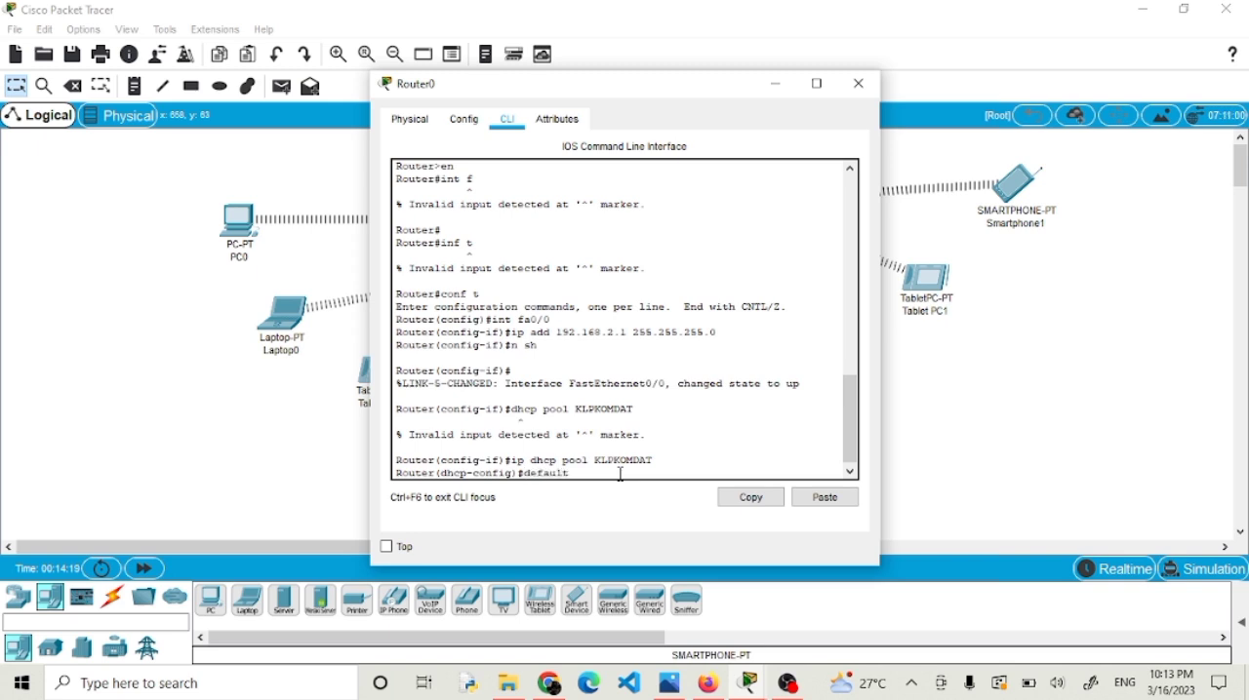
{"action": "type", "text": "-"}
{"action": "type", "text": "rout"}
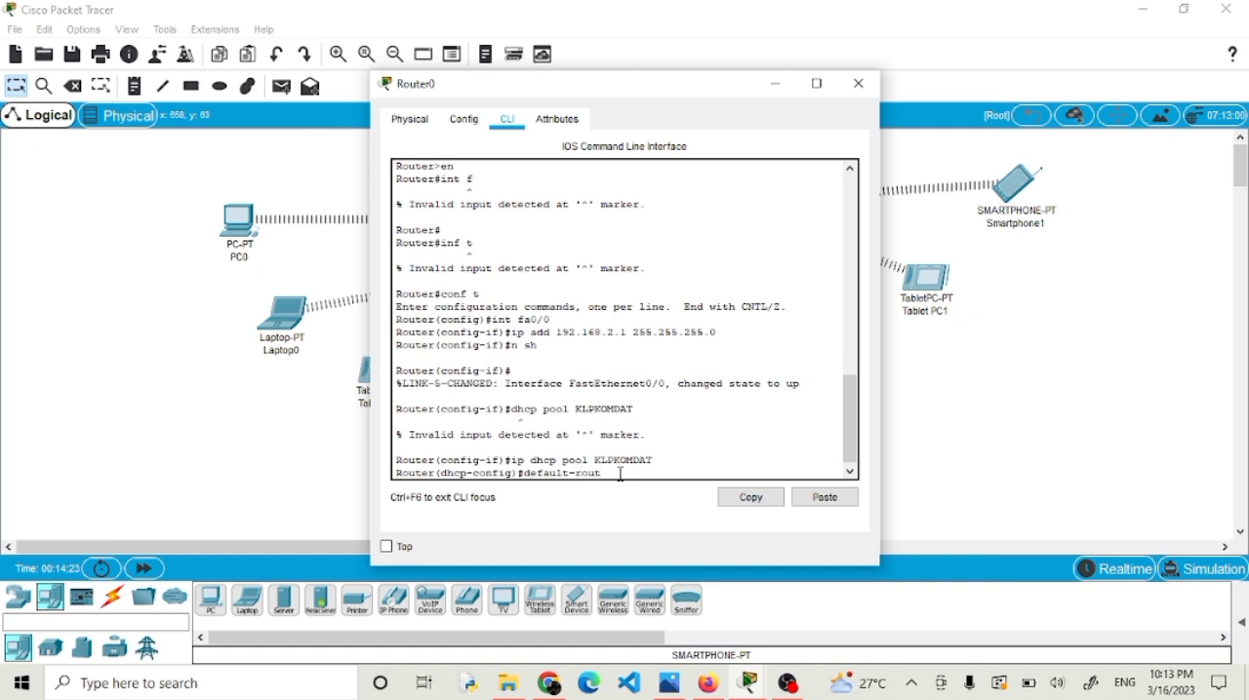
{"action": "type", "text": "er 192.168.2.1"}
{"action": "key", "text": "Return"}
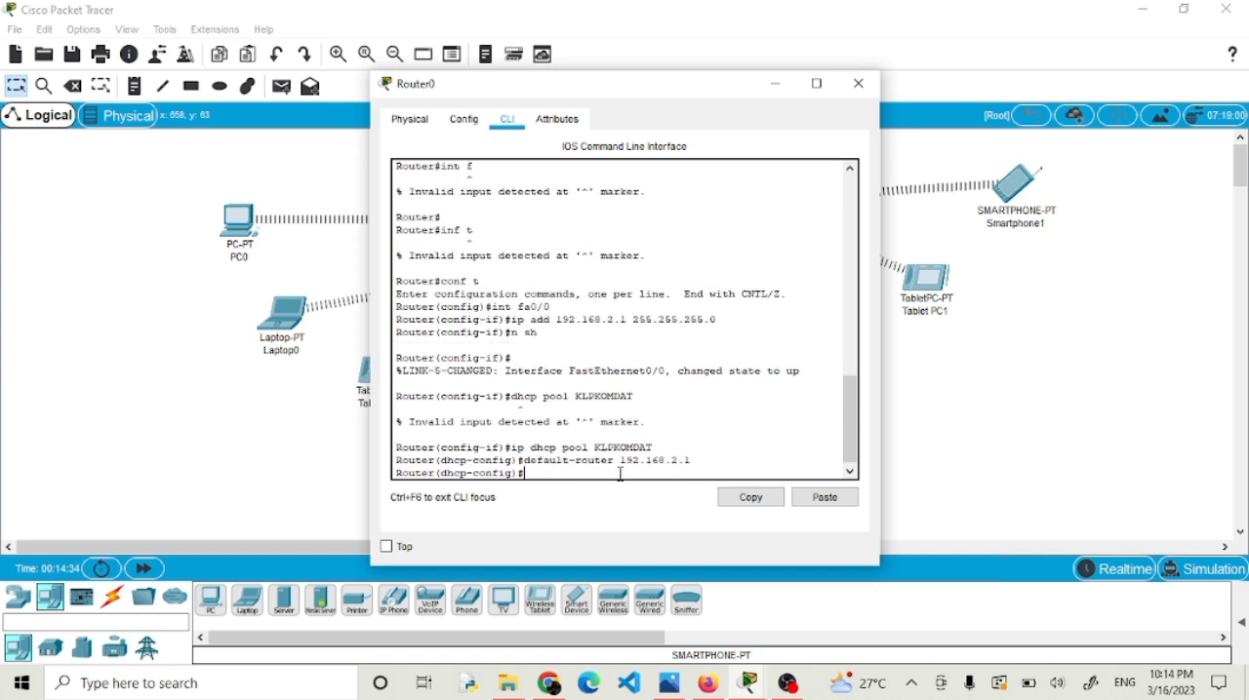
Define the DHCP pool's network as 192.168.2.0 with subnet mask 255.255.255.0.
{"action": "type", "text": "network 192.168.2.1"}
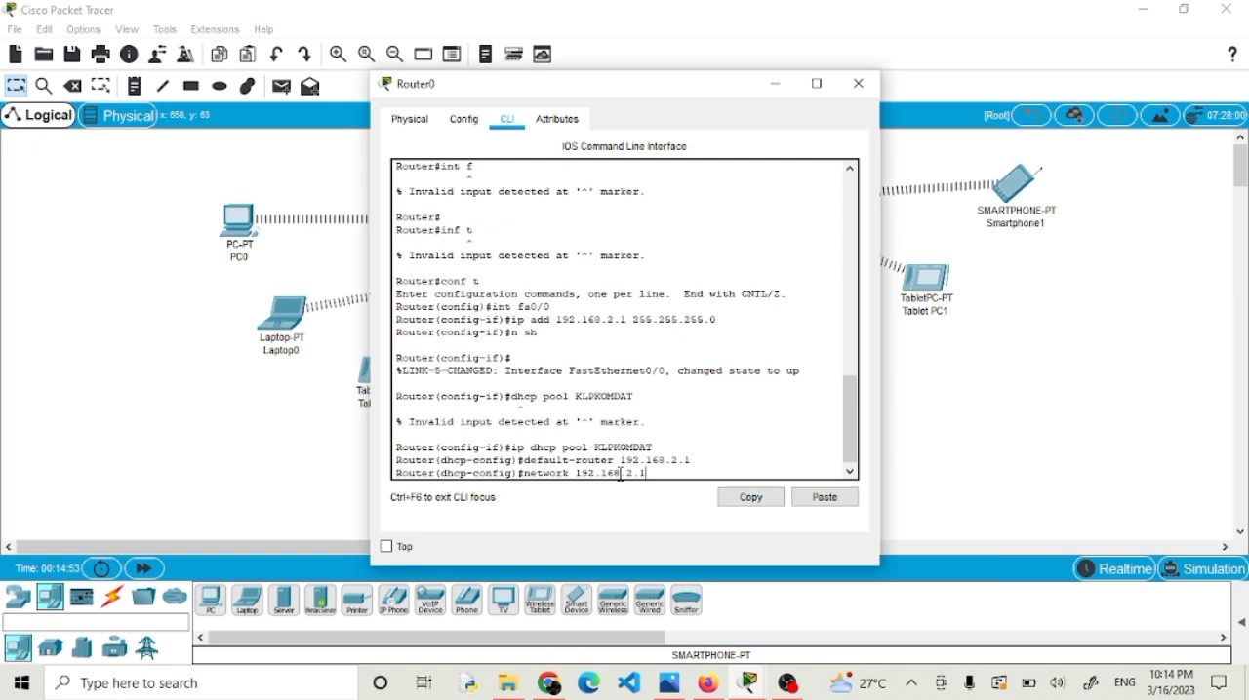
{"action": "key", "text": "BackSpace"}
{"action": "type", "text": "0 255.255.255.0"}
{"action": "key", "text": "Return"}
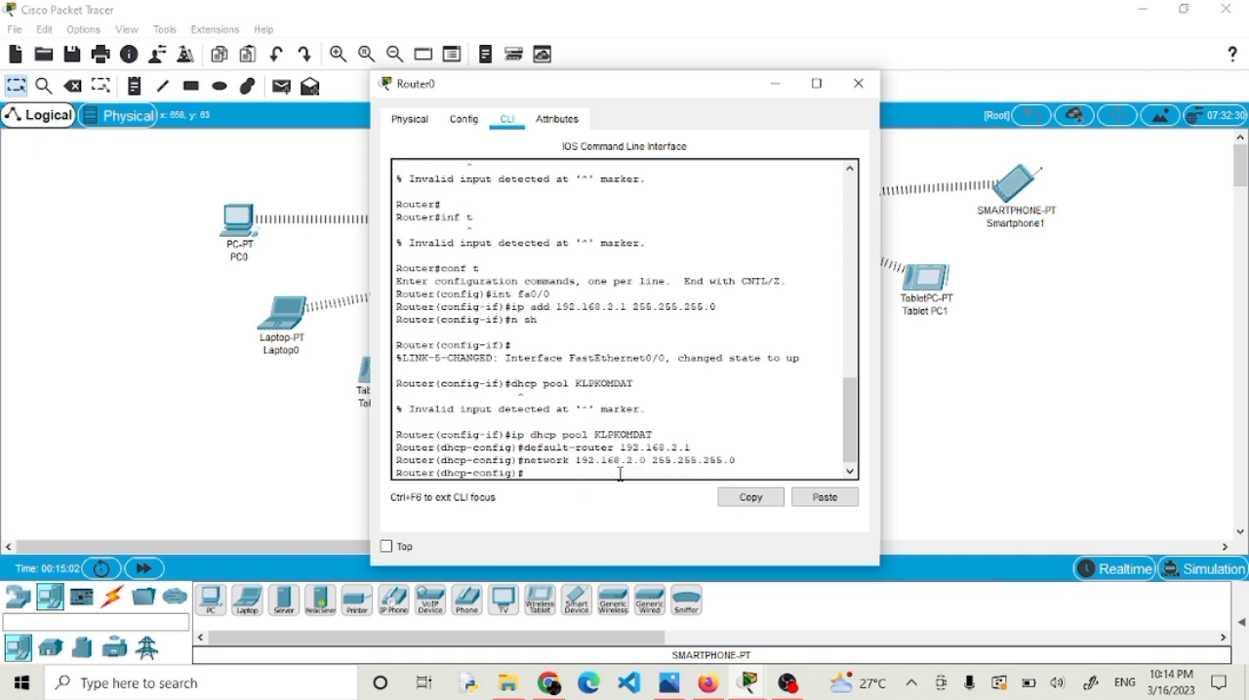
Set the DHCP pool's DNS server to 192.168.2.1.
{"action": "type", "text": "dns-server 192"}
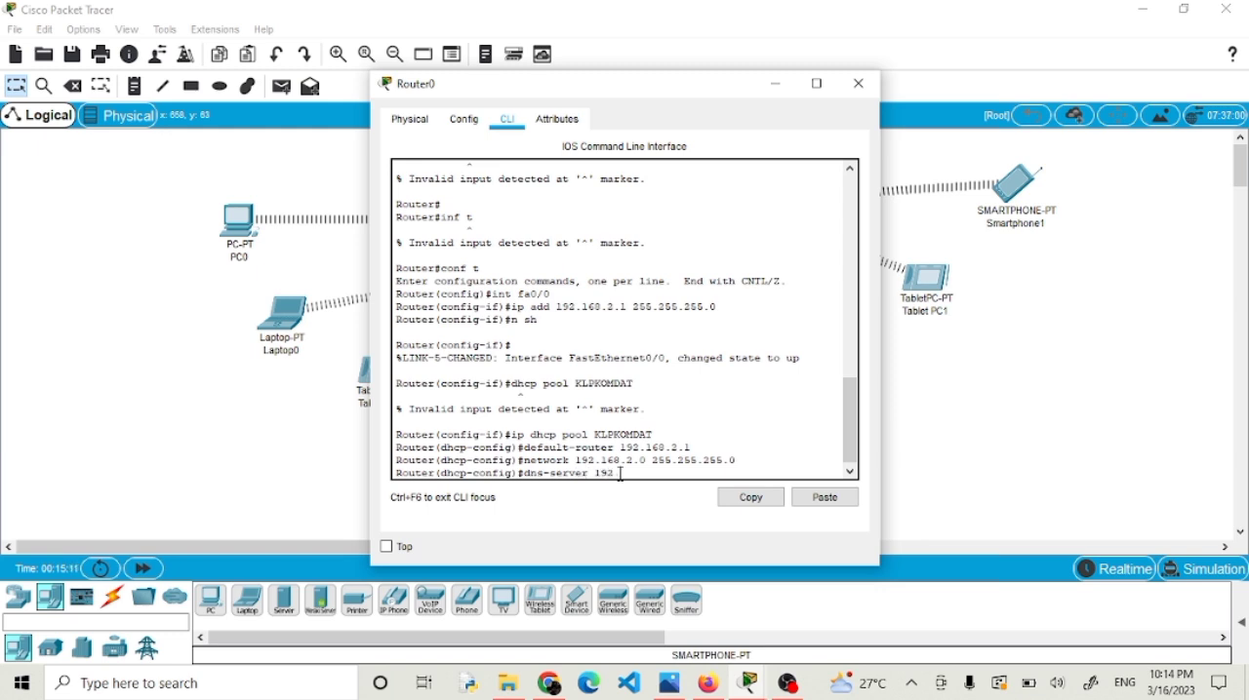
{"action": "type", "text": ".168.2.1"}
{"action": "key", "text": "Return"}
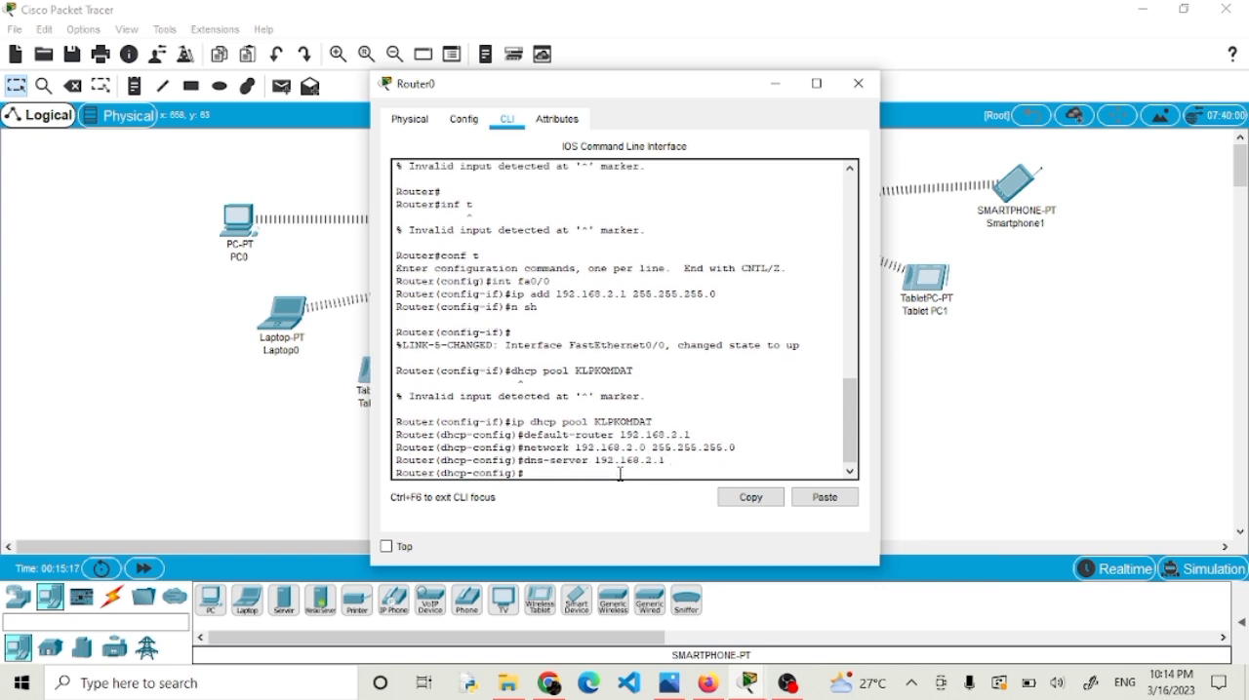
Exclude 192.168.2.1 from DHCP assignment with "ip dhcp excluded-address", then exit configuration mode and close Router0's window.
{"action": "type", "text": "ip"}
{"action": "type", "text": "dhcp excluded-addres"}
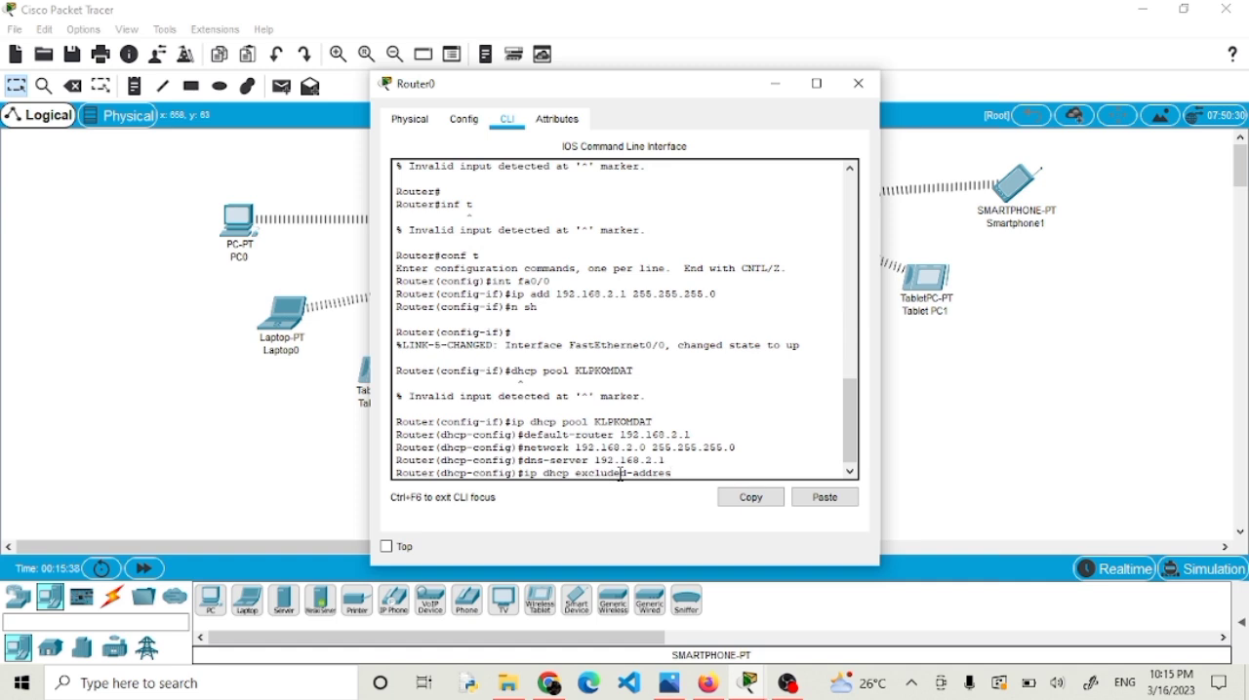
{"action": "type", "text": "s 192.168.2.1"}
{"action": "key", "text": "Return"}
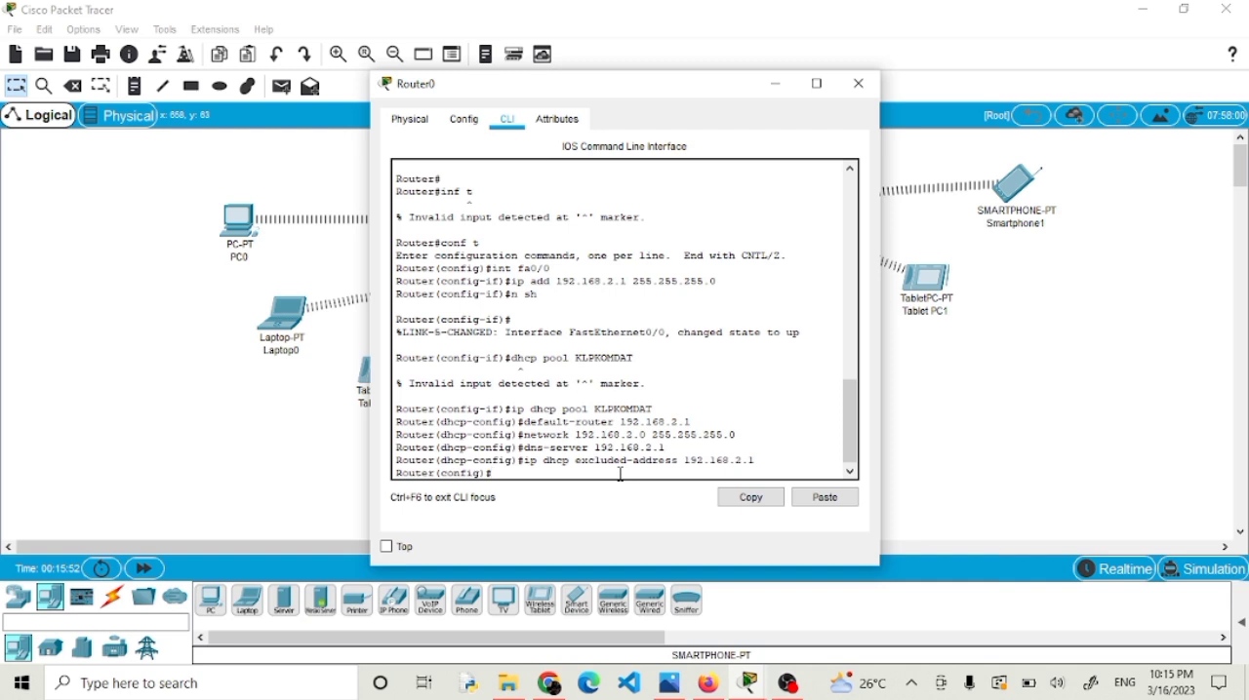
{"action": "type", "text": "ex"}
{"action": "key", "text": "Return"}
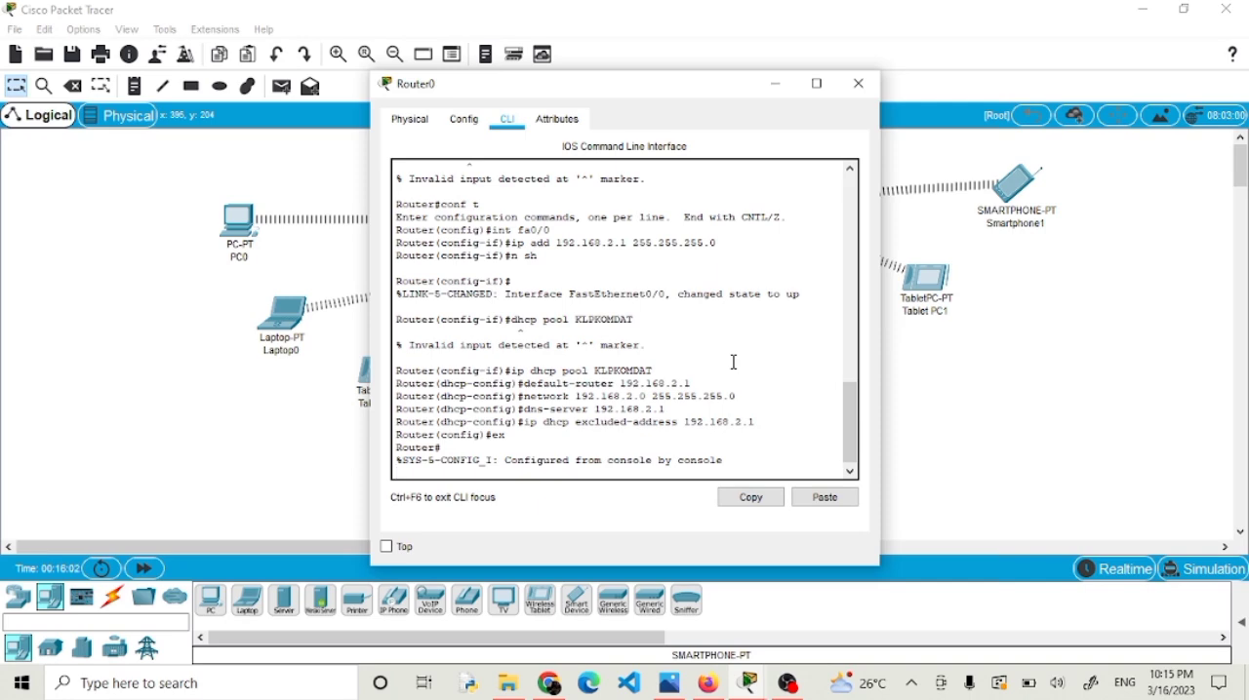
{"action": "left_click", "coordinate": [859, 84]}
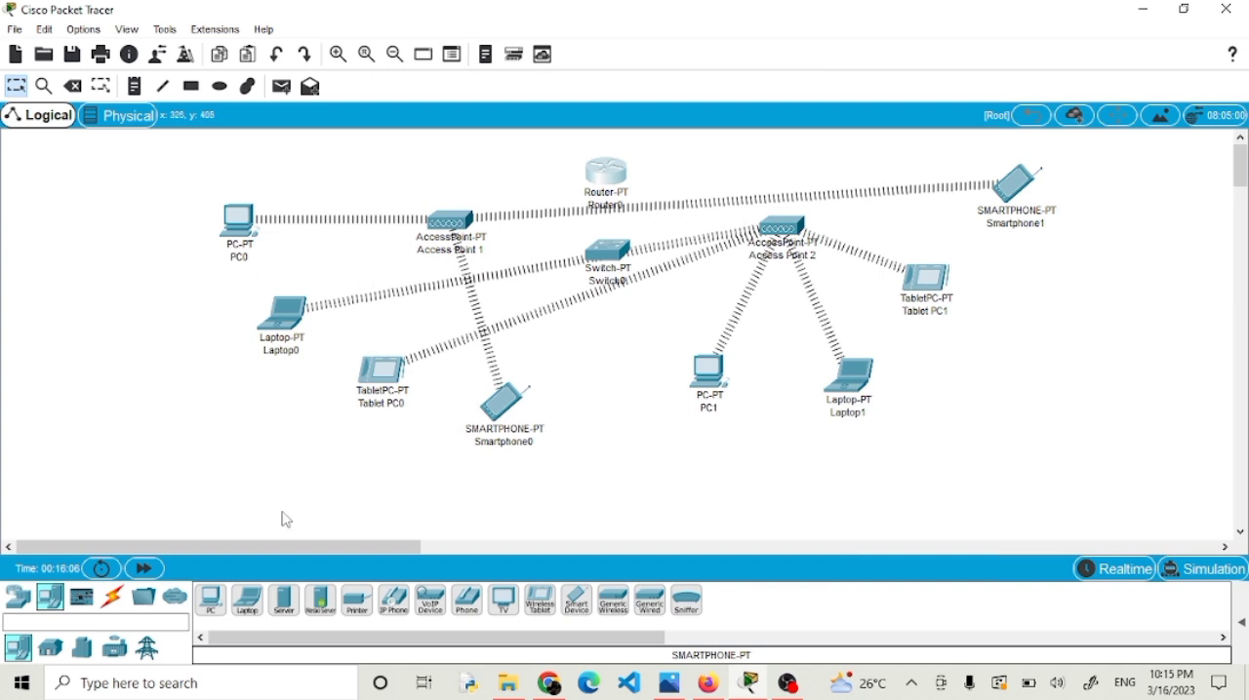
Connect Router0's FastEthernet0/0 to Switch0's FastEthernet0/1 with a copper straight-through cable.
{"action": "left_click", "coordinate": [112, 598]}
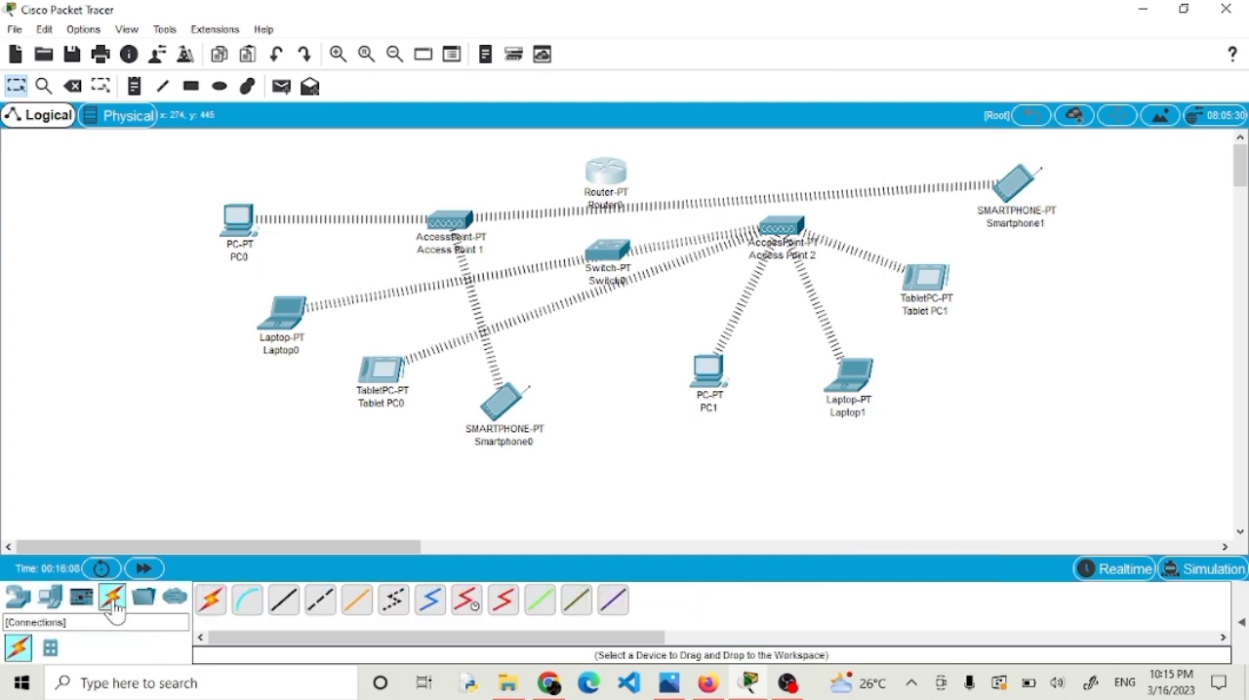
{"action": "left_click", "coordinate": [283, 605]}
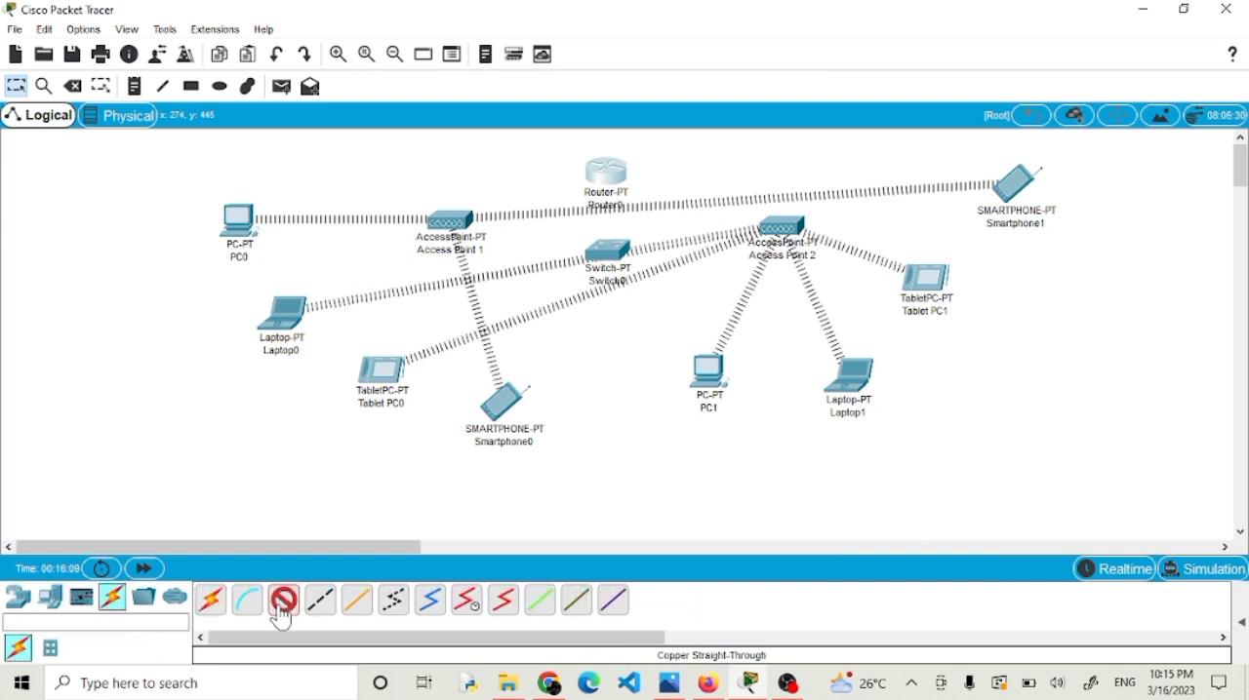
{"action": "left_click", "coordinate": [607, 173]}
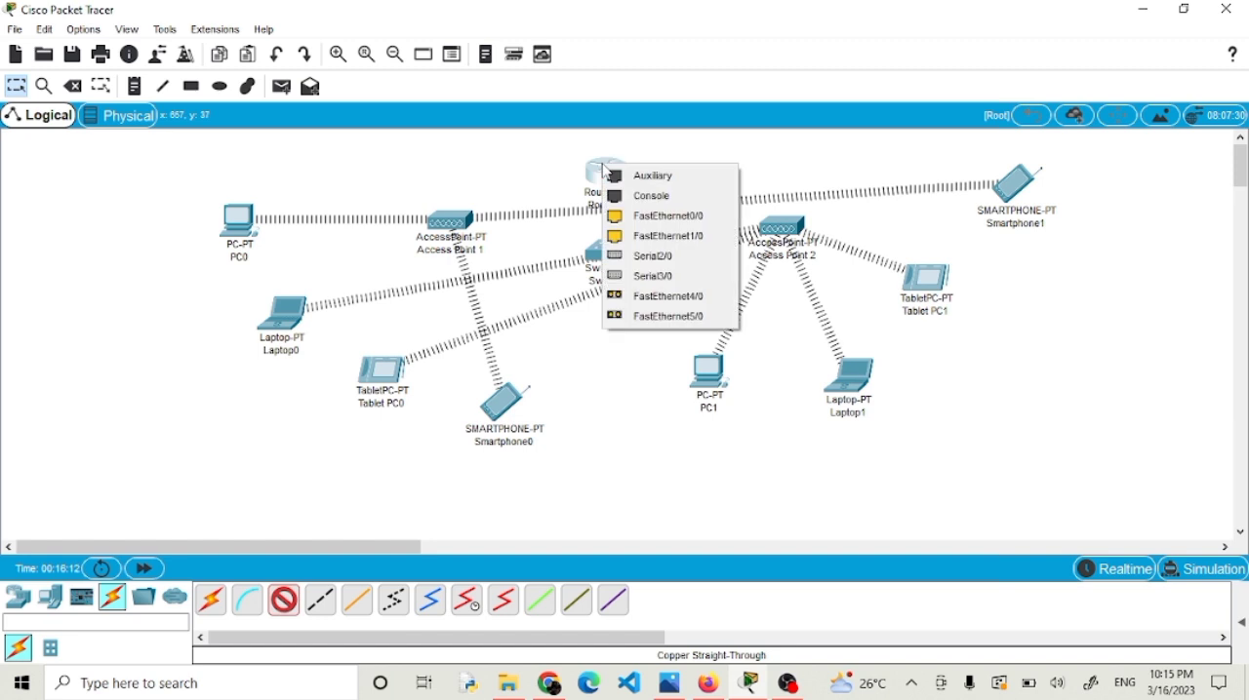
{"action": "left_click", "coordinate": [644, 214]}
{"action": "left_click", "coordinate": [606, 253]}
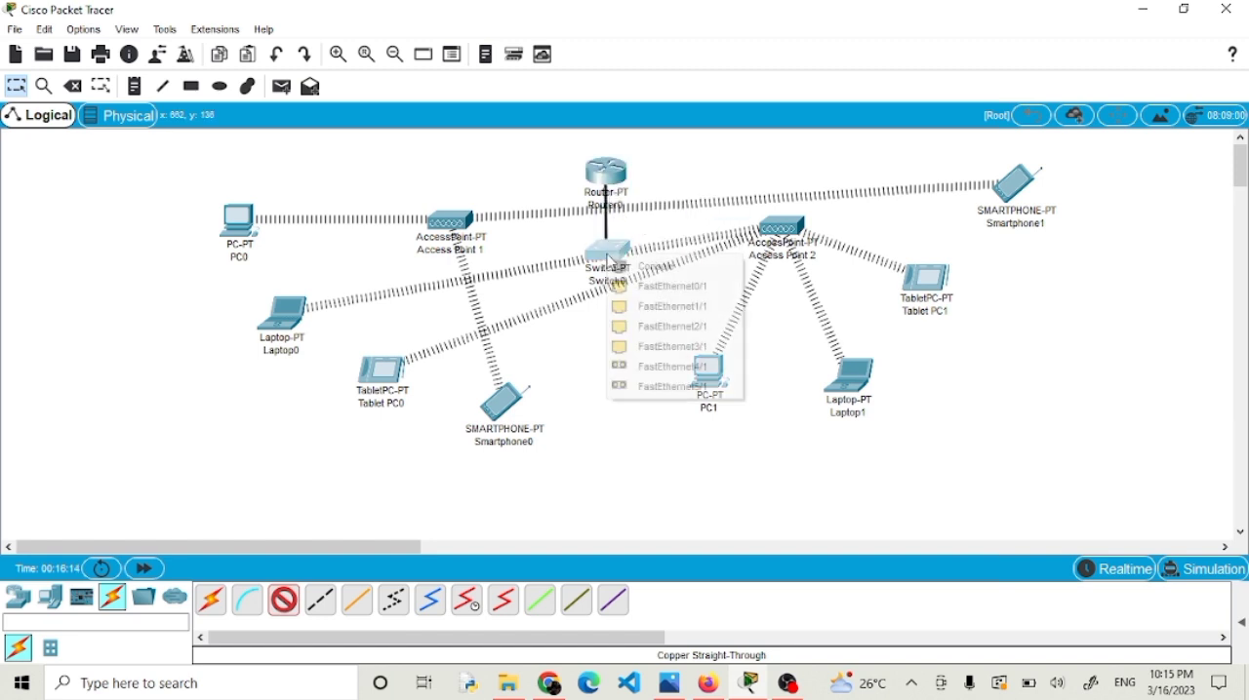
{"action": "left_click", "coordinate": [638, 287]}
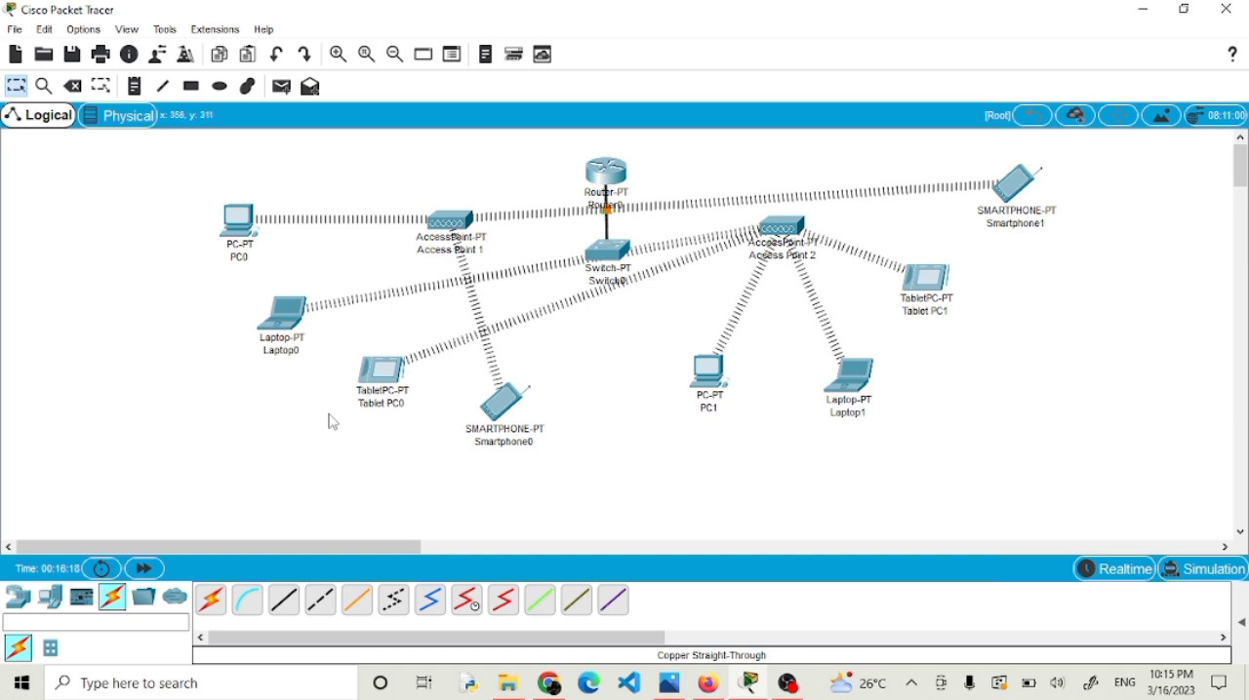
Connect Access Point 1's Port 0 to Switch0's FastEthernet1/1 with a copper straight-through cable.
{"action": "left_click", "coordinate": [284, 602]}
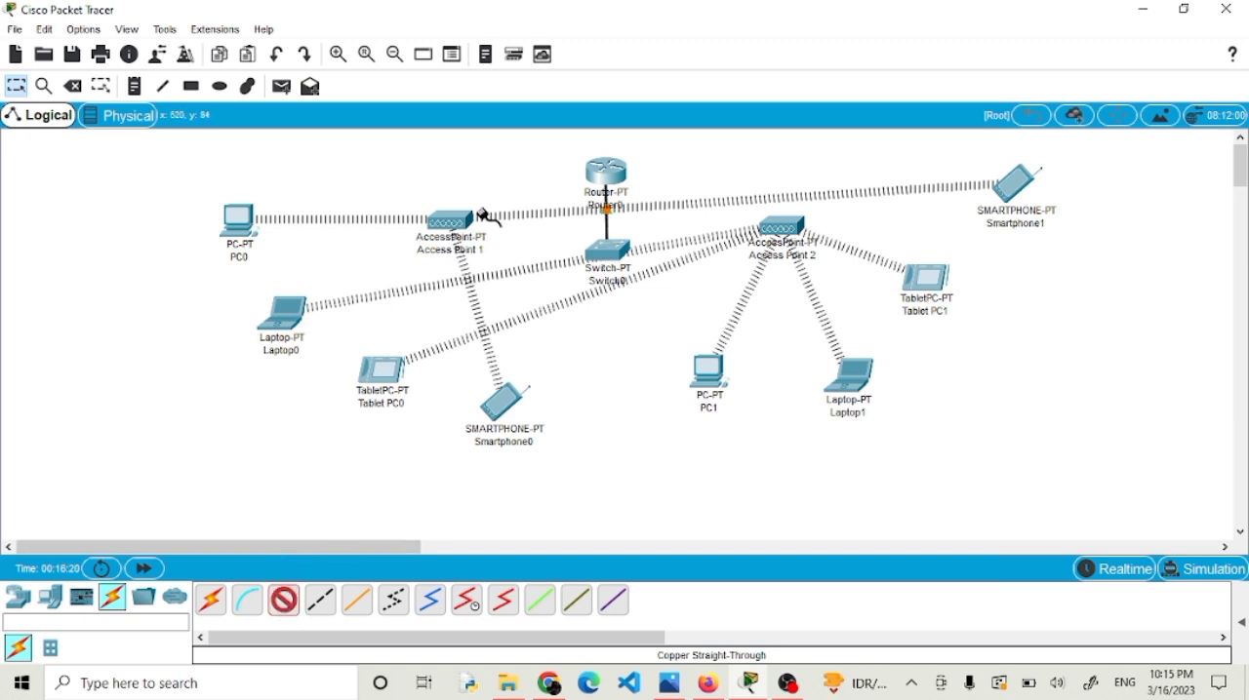
{"action": "left_click", "coordinate": [449, 222]}
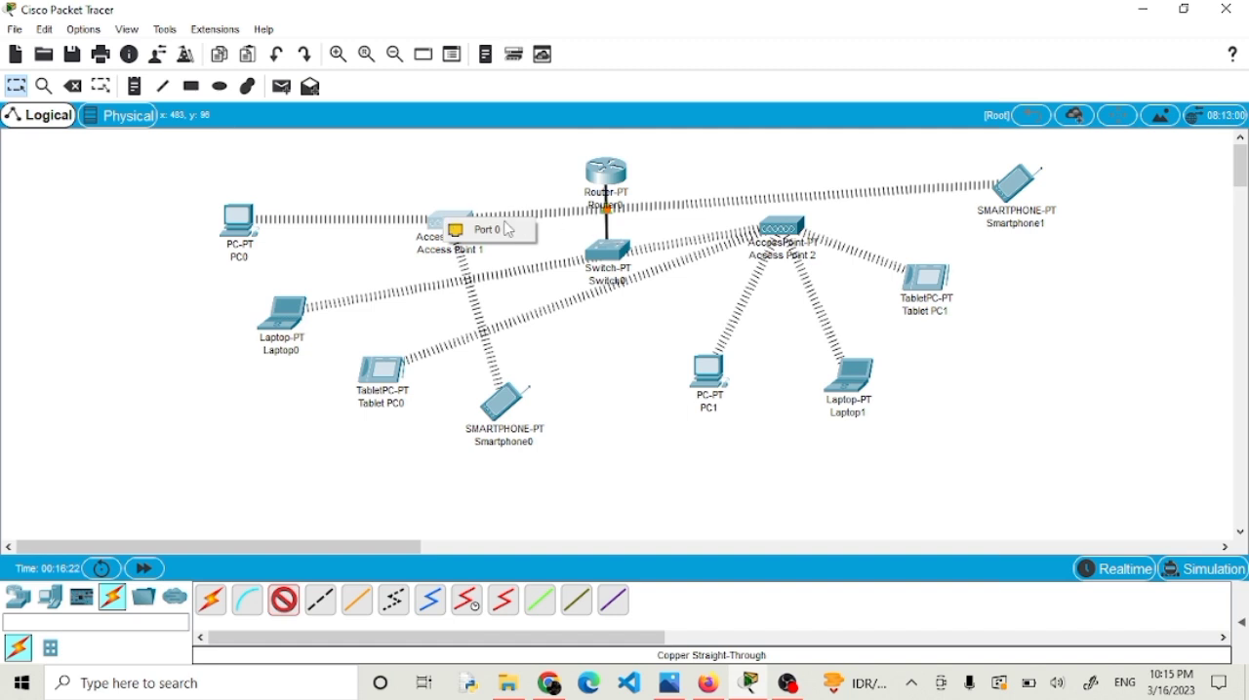
{"action": "left_click", "coordinate": [509, 230]}
{"action": "left_click", "coordinate": [607, 256]}
{"action": "left_click", "coordinate": [639, 290]}
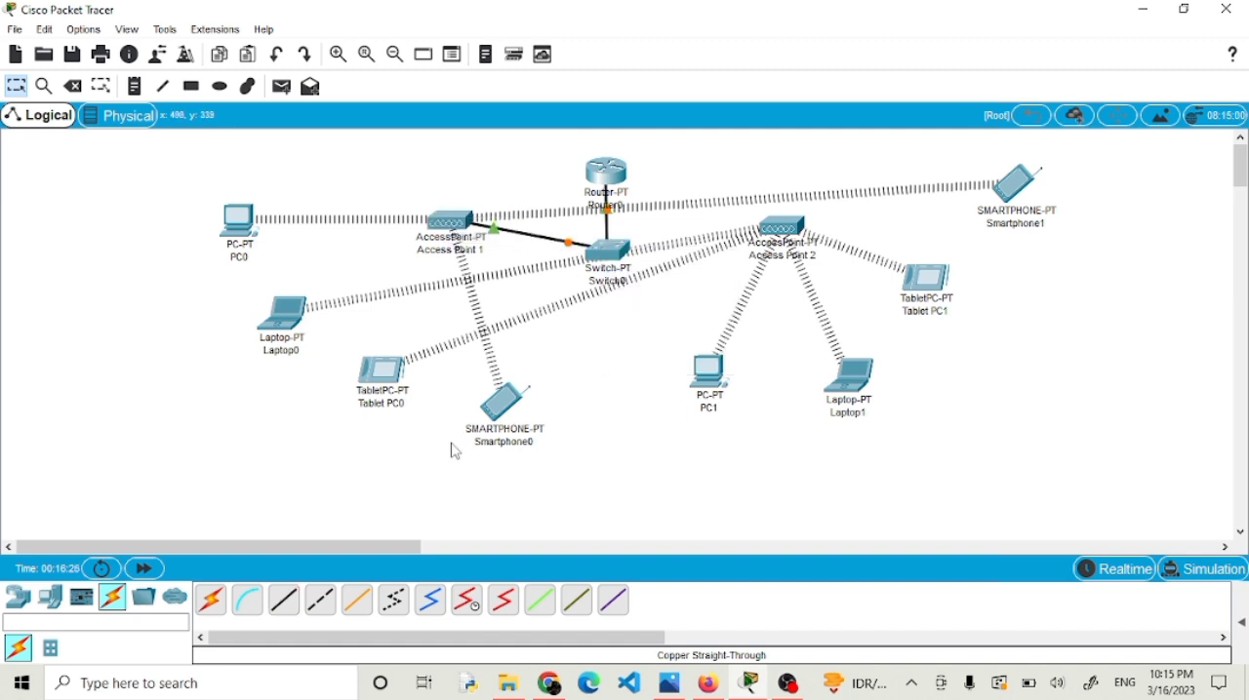
Connect Switch0's FastEthernet2/1 to Access Point 2 with a copper straight-through cable.
{"action": "left_click", "coordinate": [285, 602]}
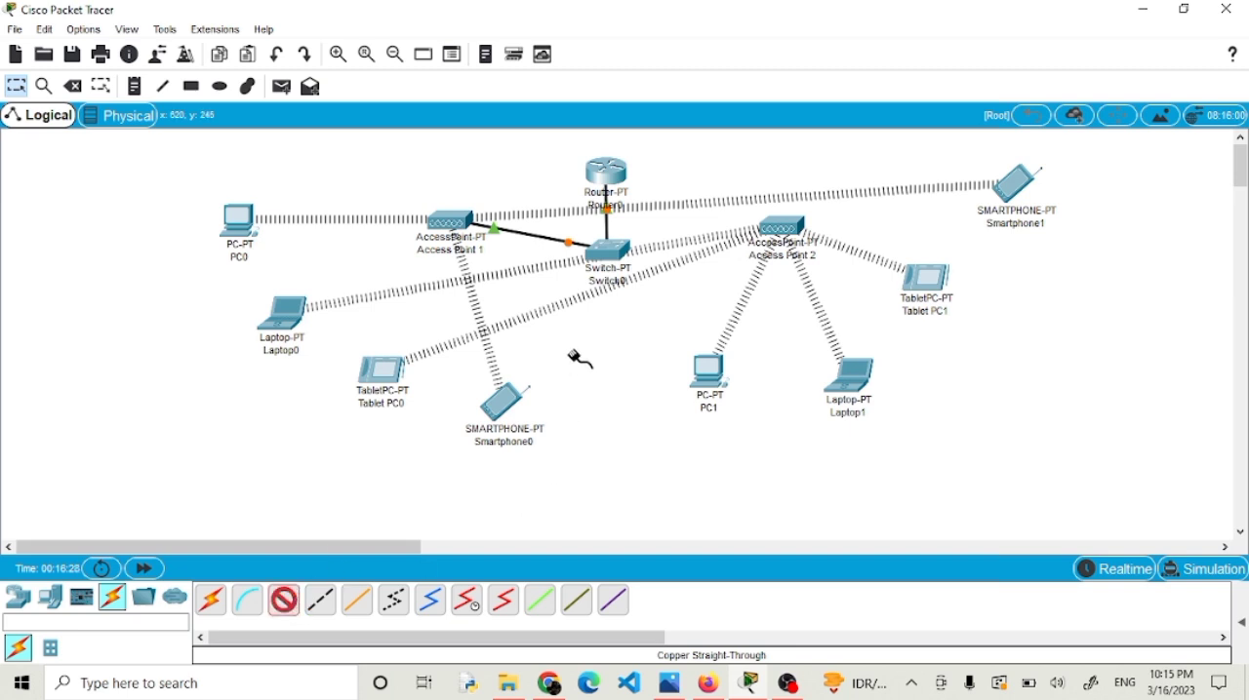
{"action": "left_click", "coordinate": [608, 250]}
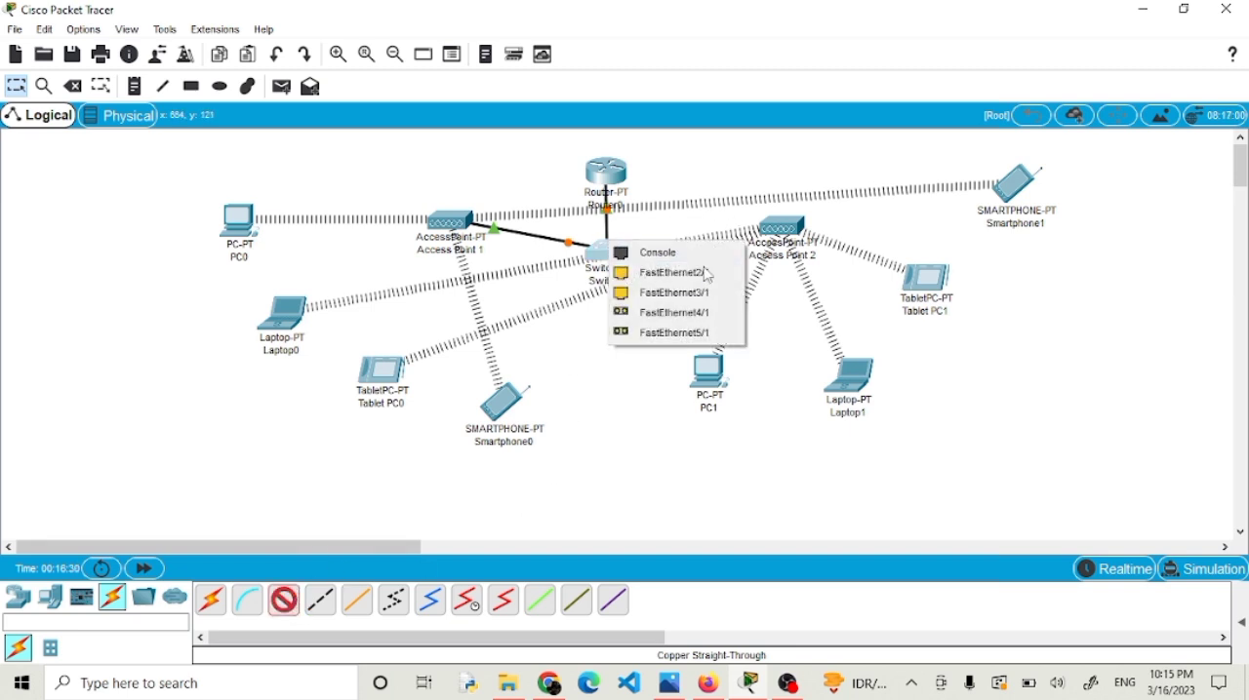
{"action": "left_click", "coordinate": [673, 272]}
{"action": "left_click", "coordinate": [778, 237]}
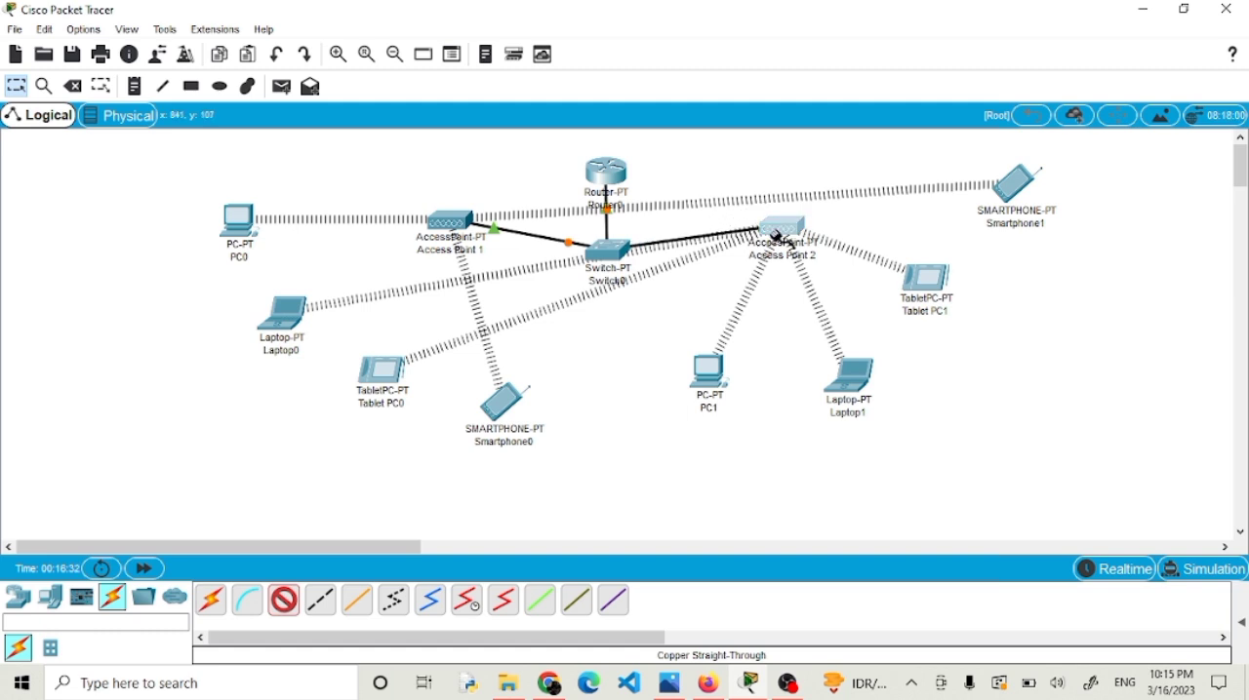
{"action": "left_click", "coordinate": [794, 239]}
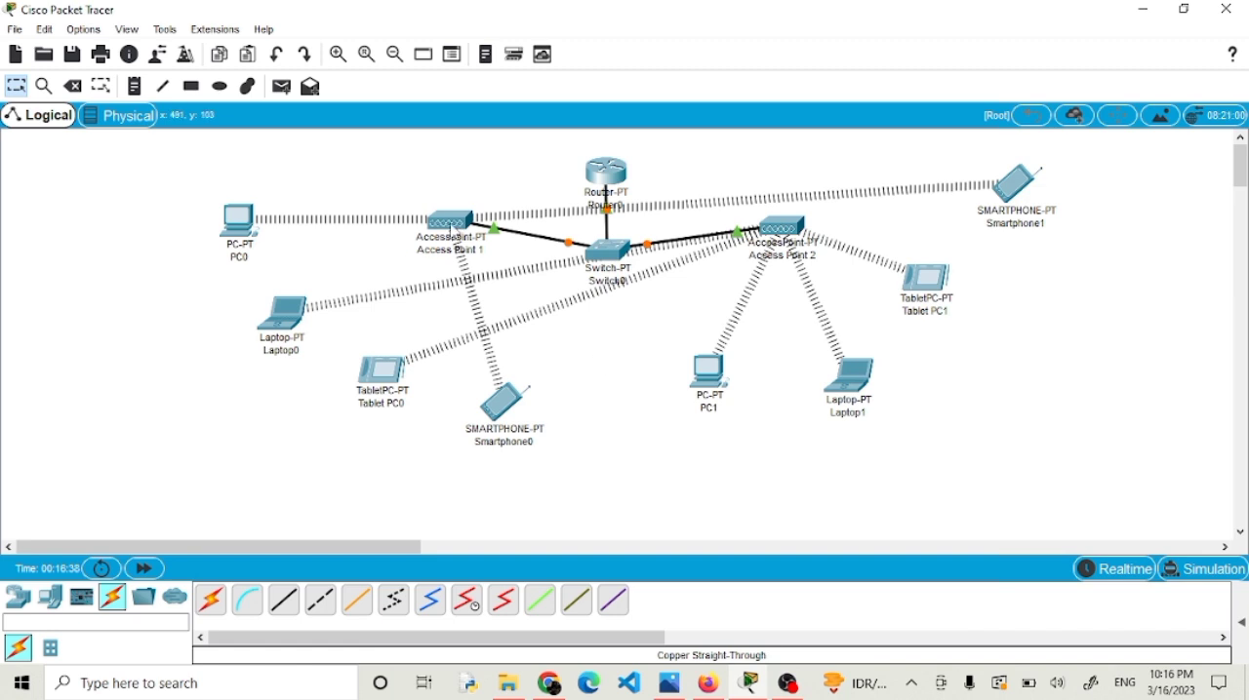
Look through Switch0's global settings and command-line output, and close its window.
{"action": "mouse_move", "coordinate": [453, 234]}
{"action": "left_click", "coordinate": [609, 251]}
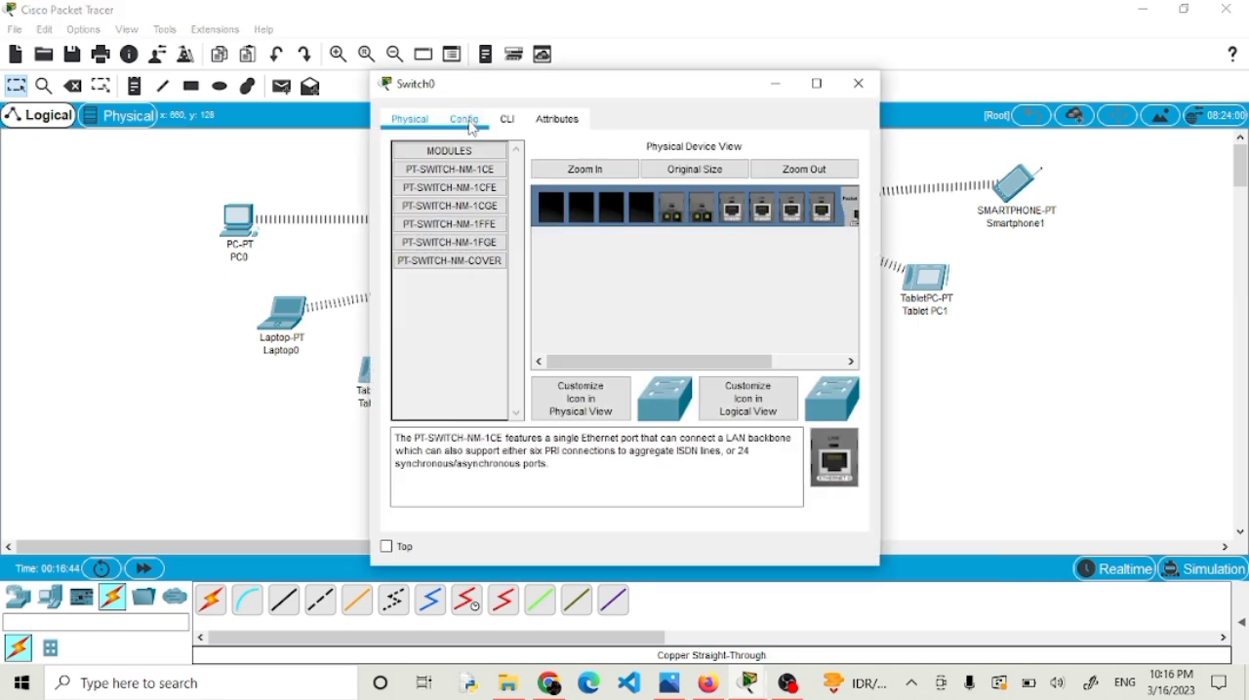
{"action": "left_click", "coordinate": [464, 123]}
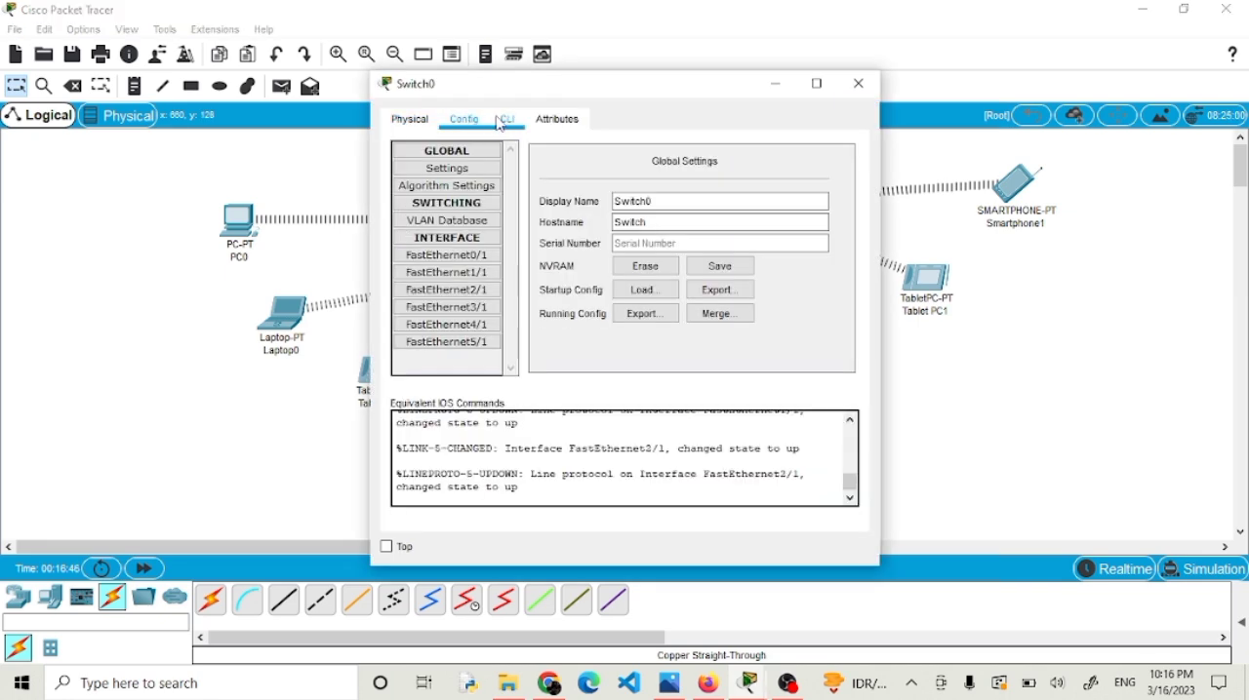
{"action": "left_click", "coordinate": [505, 120]}
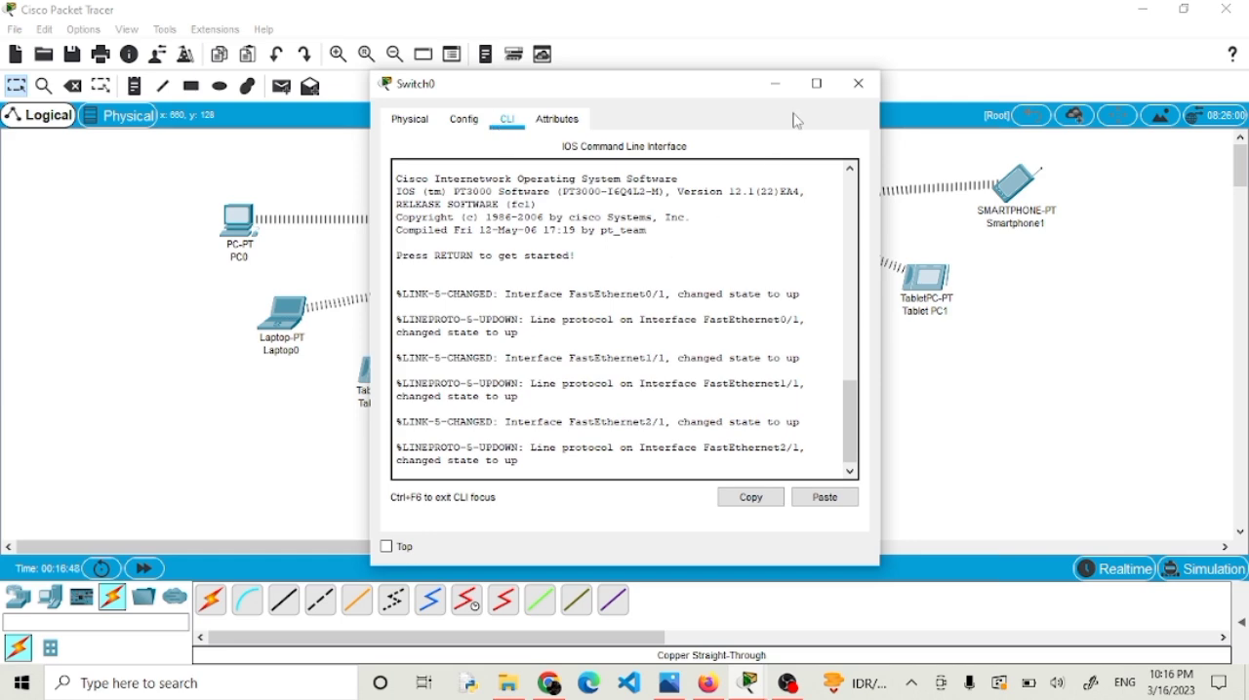
{"action": "left_click", "coordinate": [855, 84]}
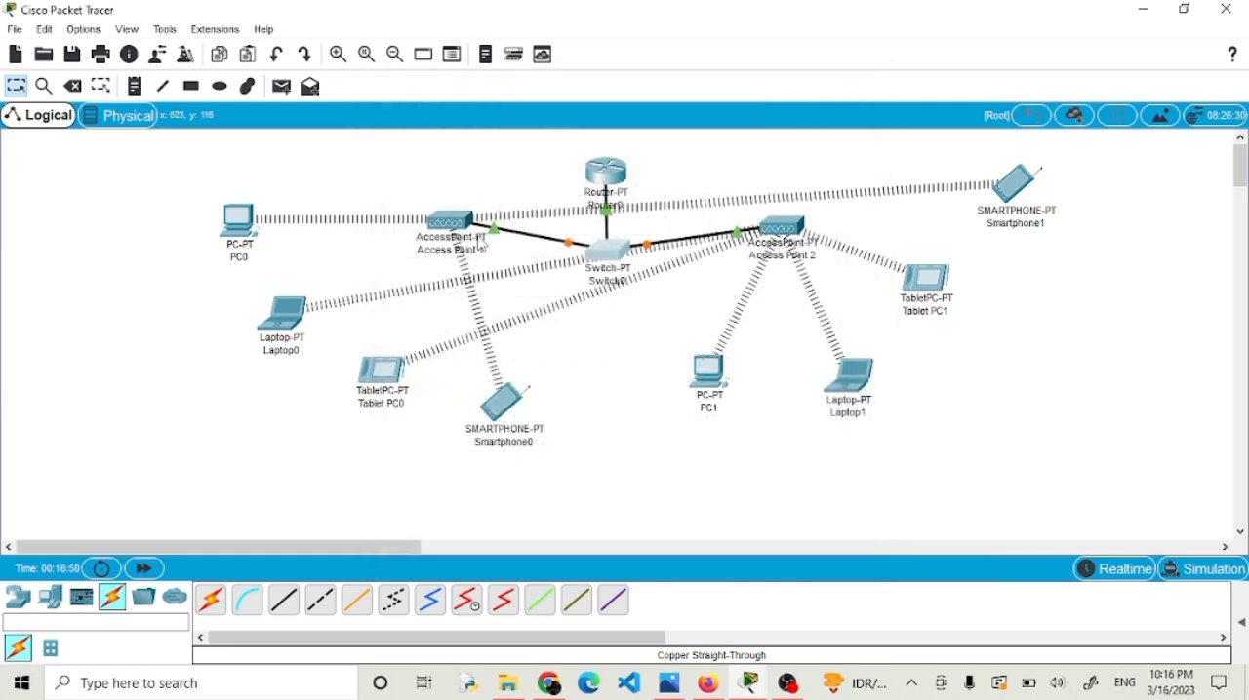
Set the SSID of Access Point 1's Port 1 to KLPKOMDAT.
{"action": "left_click", "coordinate": [451, 223]}
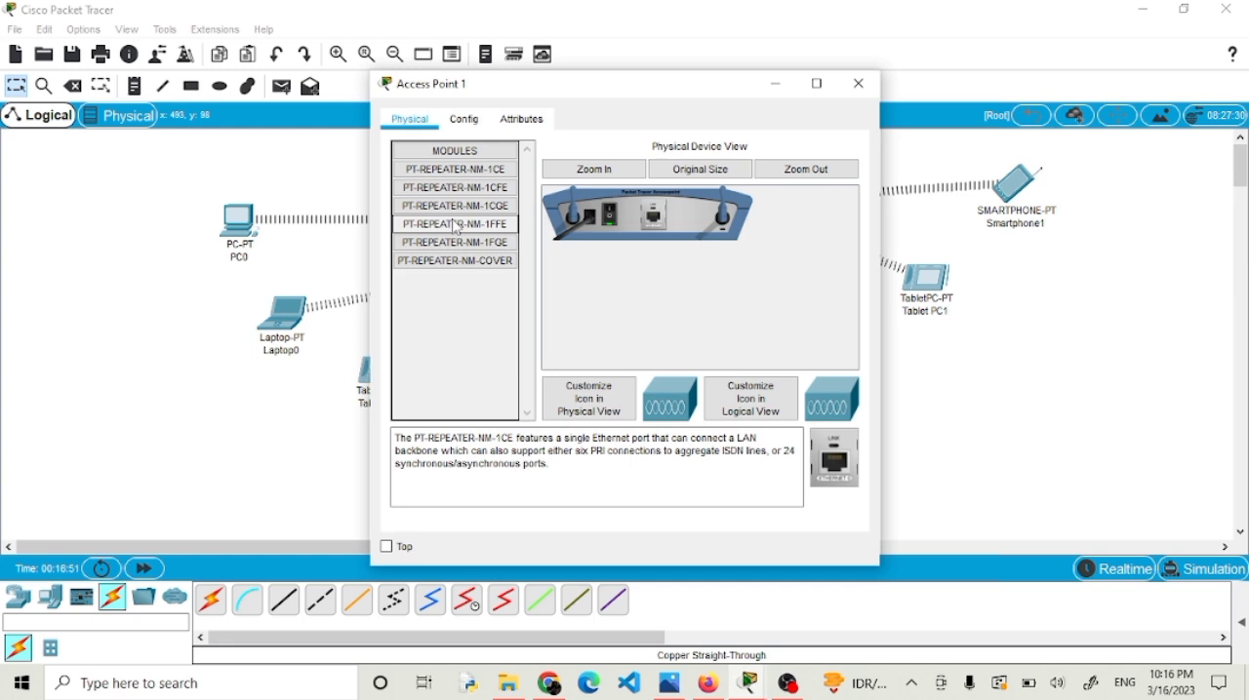
{"action": "left_click", "coordinate": [468, 119]}
{"action": "left_click", "coordinate": [436, 204]}
{"action": "left_click", "coordinate": [436, 220]}
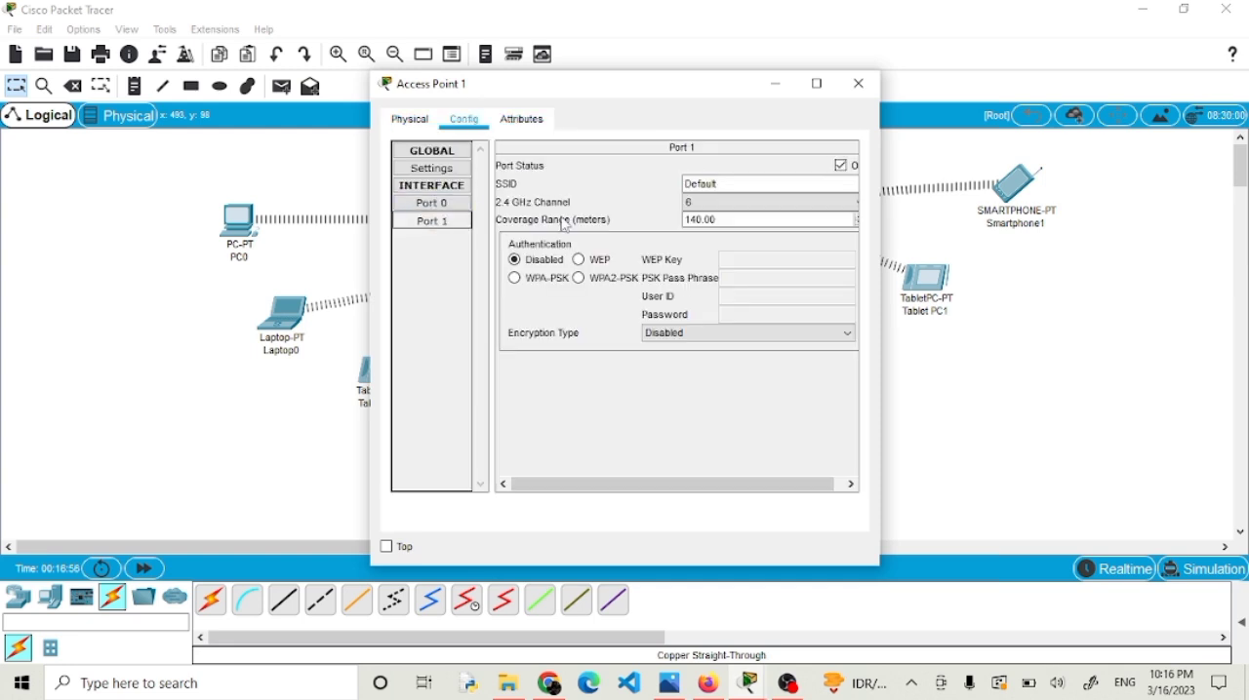
{"action": "left_click", "coordinate": [738, 183]}
{"action": "left_click_drag", "start_coordinate": [737, 182], "coordinate": [669, 192]}
{"action": "key", "text": "BackSpace"}
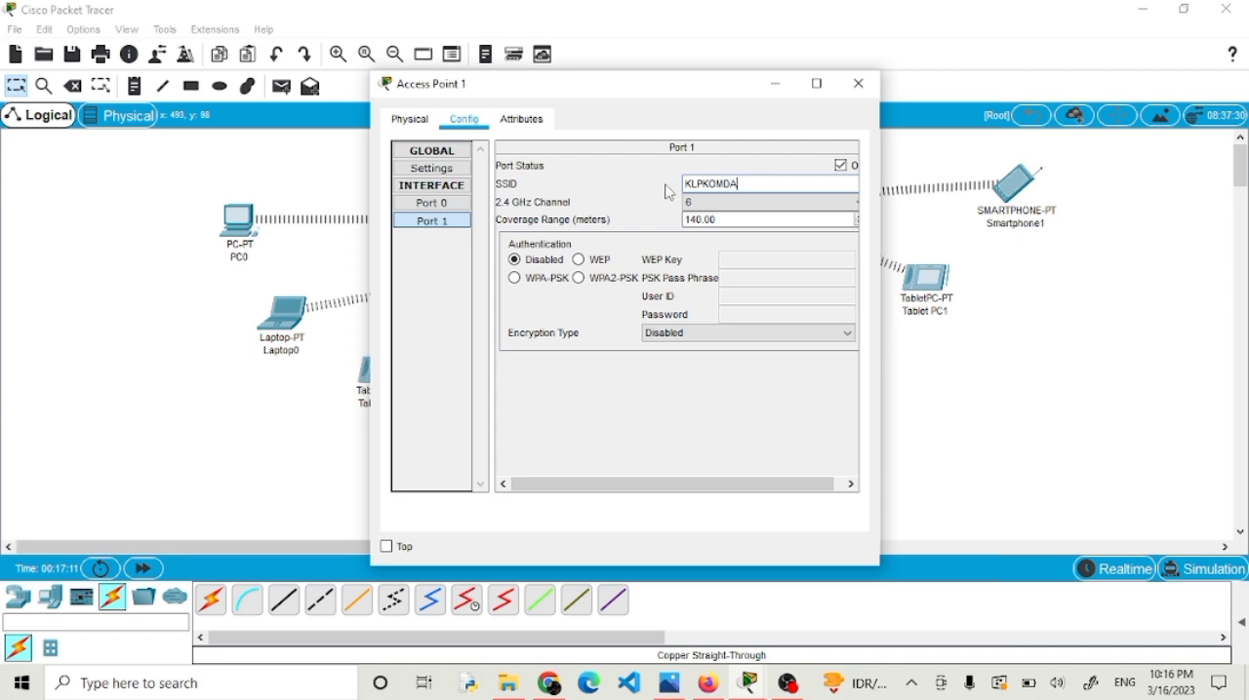
{"action": "type", "text": "T"}
Secure Access Point 1's Port 1 with WPA2-PSK authentication, enter the PSK pass phrase and close its window.
{"action": "left_click", "coordinate": [579, 280]}
{"action": "left_click", "coordinate": [720, 281]}
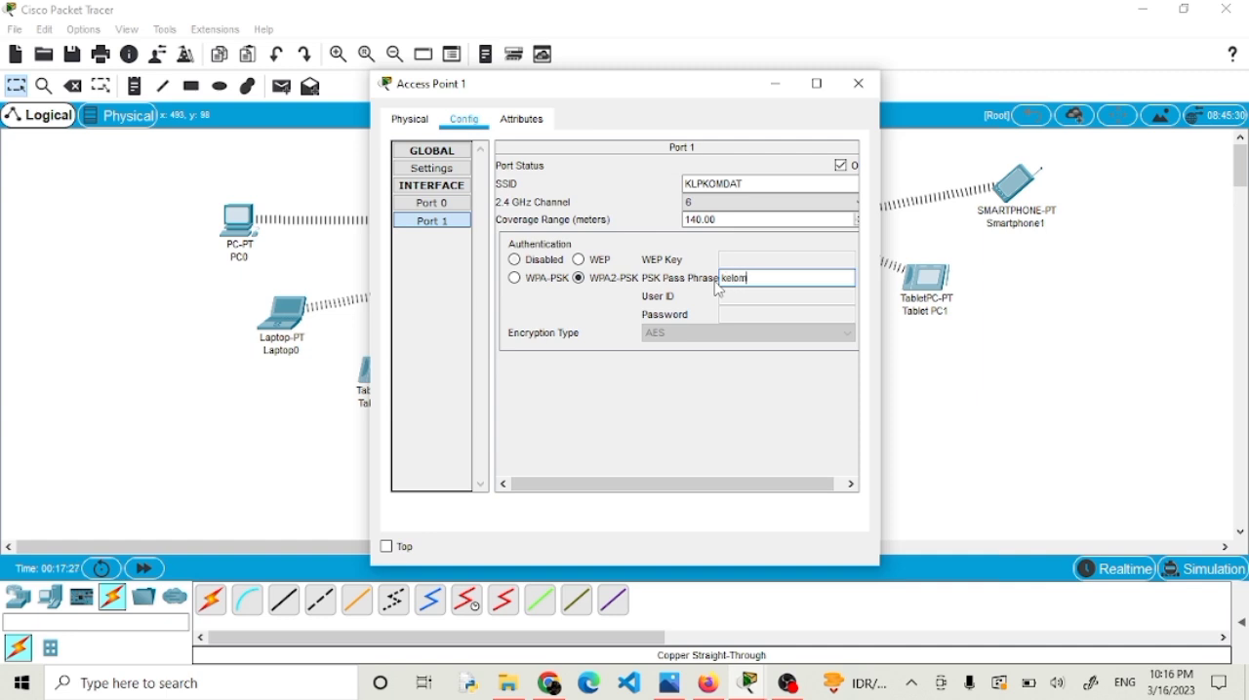
{"action": "type", "text": "k7"}
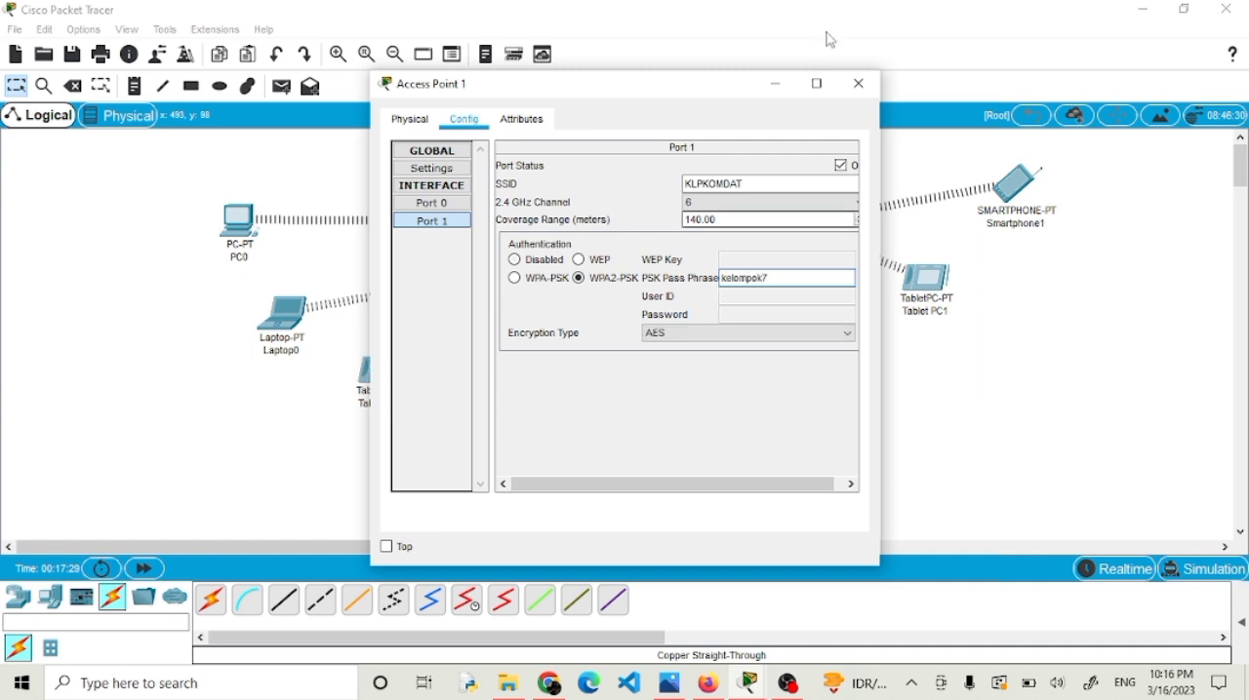
{"action": "left_click", "coordinate": [858, 85]}
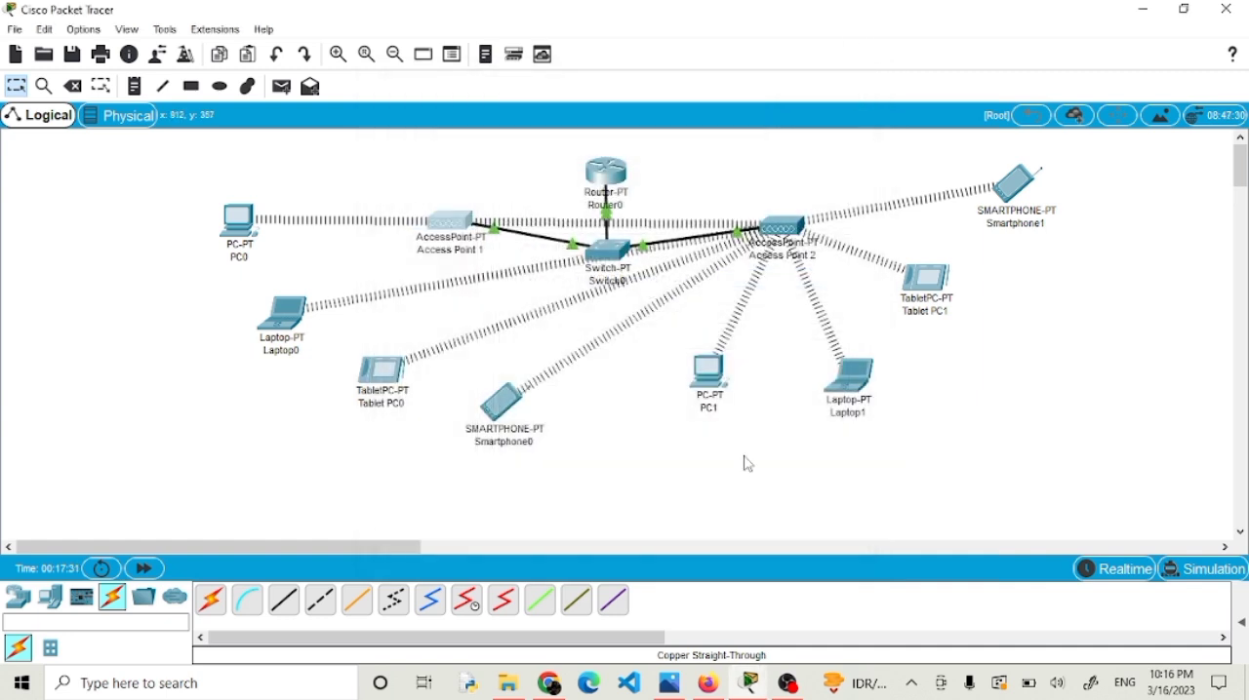
Set the SSID of Access Point 2's Port 1 to KLPKOMDAT1.
{"action": "left_click", "coordinate": [786, 239]}
{"action": "left_click", "coordinate": [465, 121]}
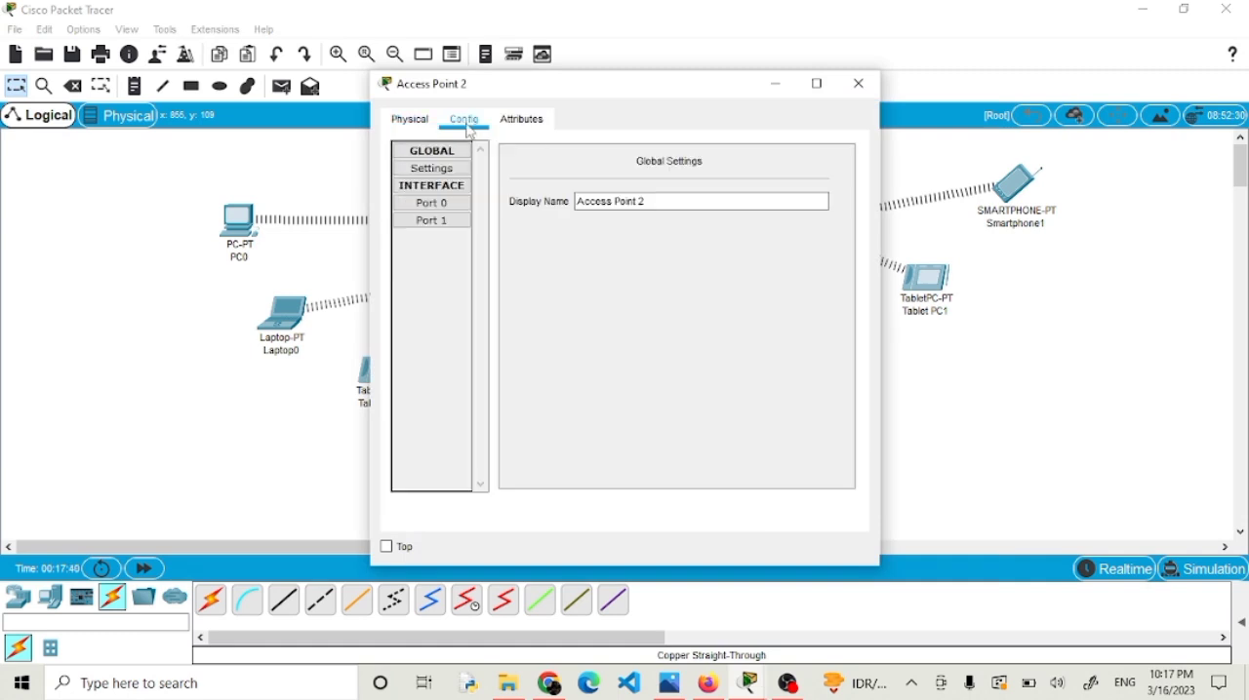
{"action": "left_click", "coordinate": [435, 222]}
{"action": "left_click", "coordinate": [736, 182]}
{"action": "left_click_drag", "start_coordinate": [736, 182], "coordinate": [608, 189]}
{"action": "type", "text": "KLPKOMDAT1"}
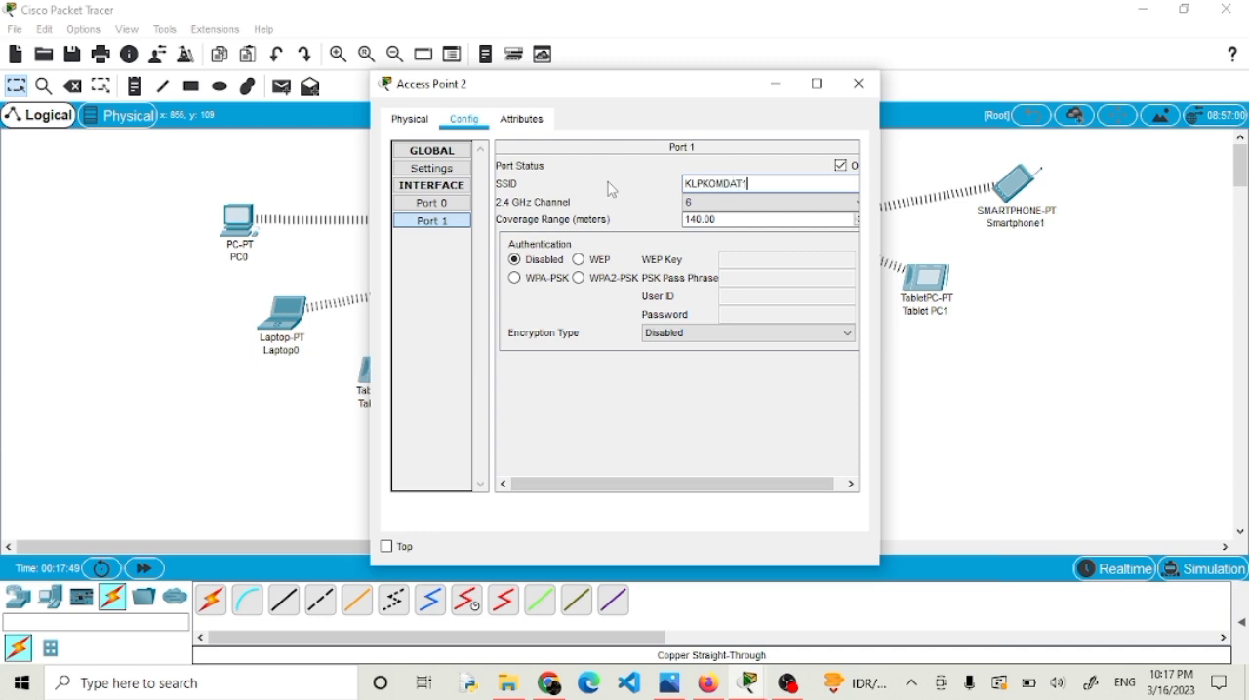
Secure Access Point 2's Port 1 with WPA2-PSK authentication, enter the PSK pass phrase and close its window.
{"action": "left_click", "coordinate": [580, 279]}
{"action": "left_click", "coordinate": [733, 279]}
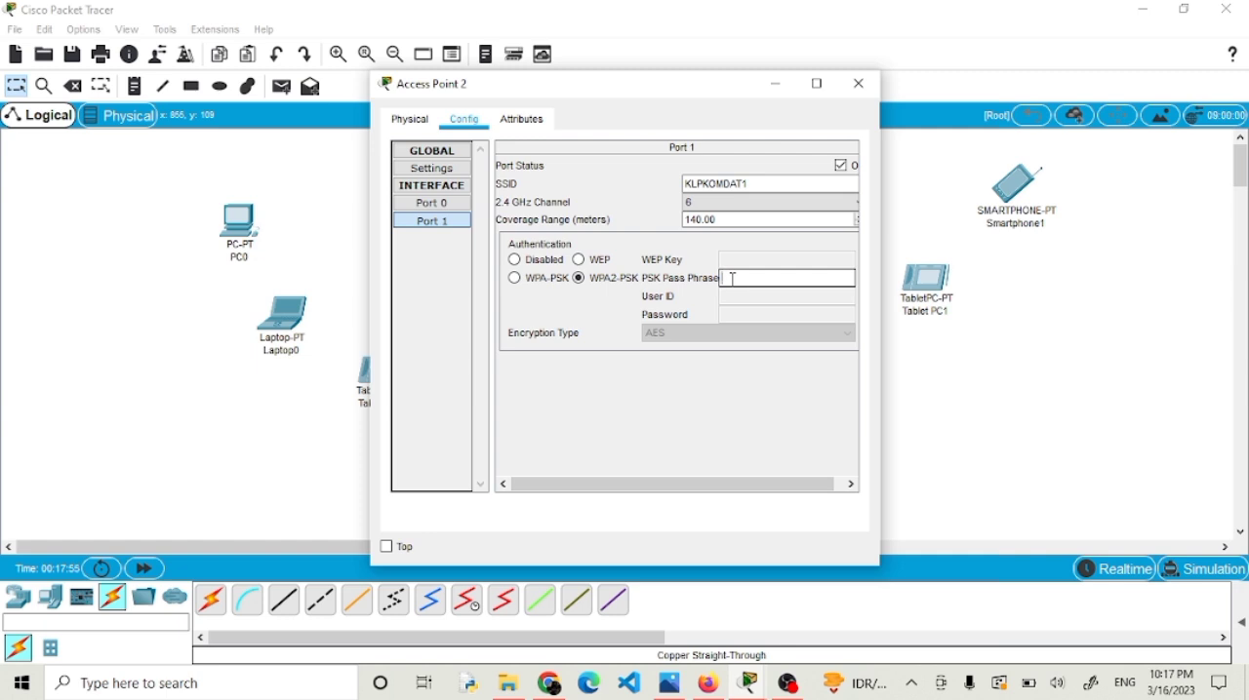
{"action": "type", "text": "kelompok7"}
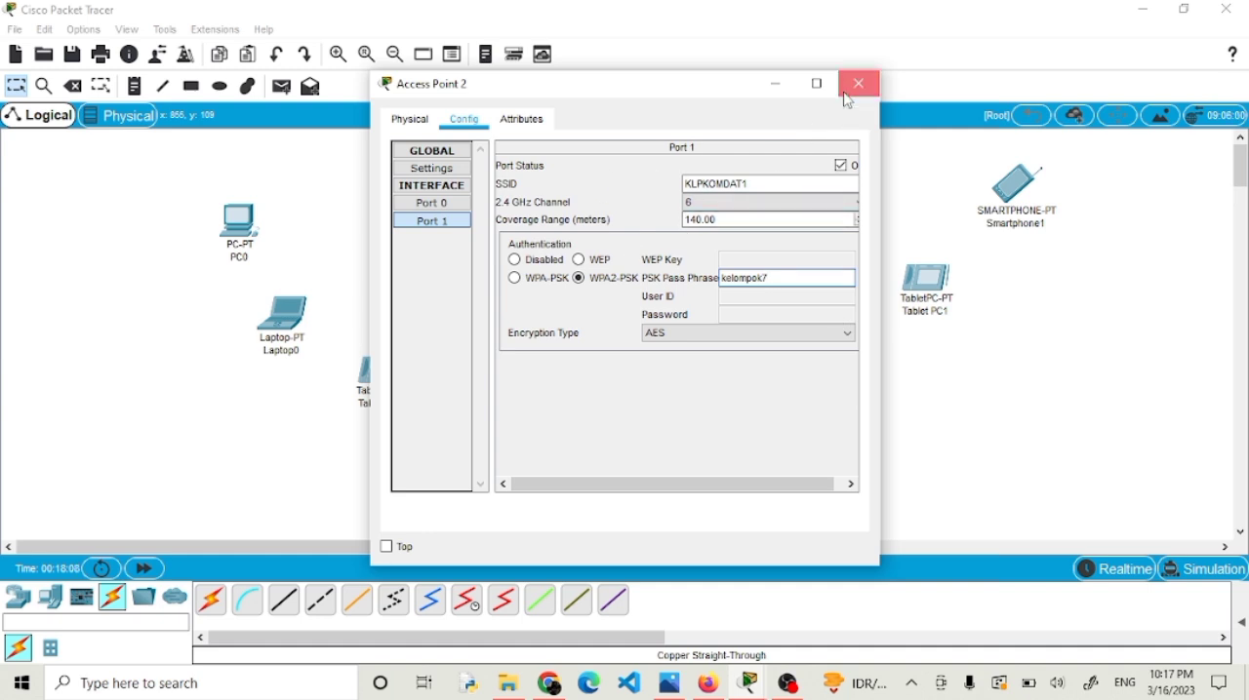
{"action": "left_click", "coordinate": [848, 90]}
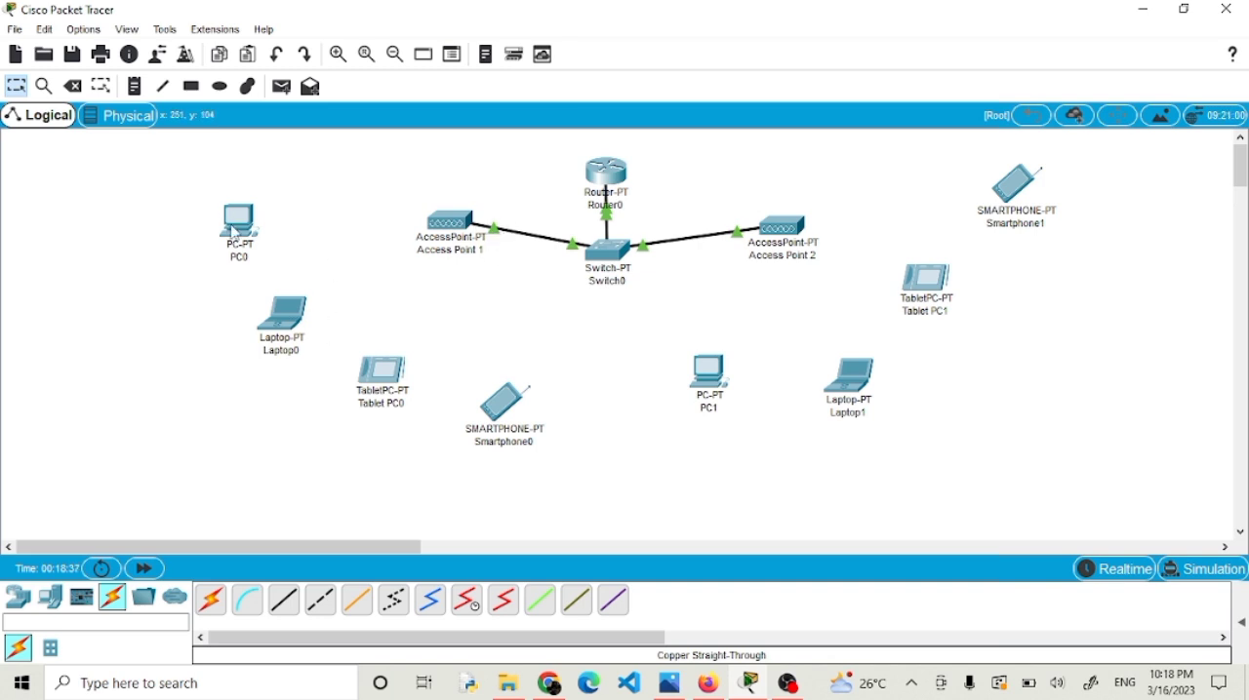
{"action": "mouse_move", "coordinate": [234, 232]}
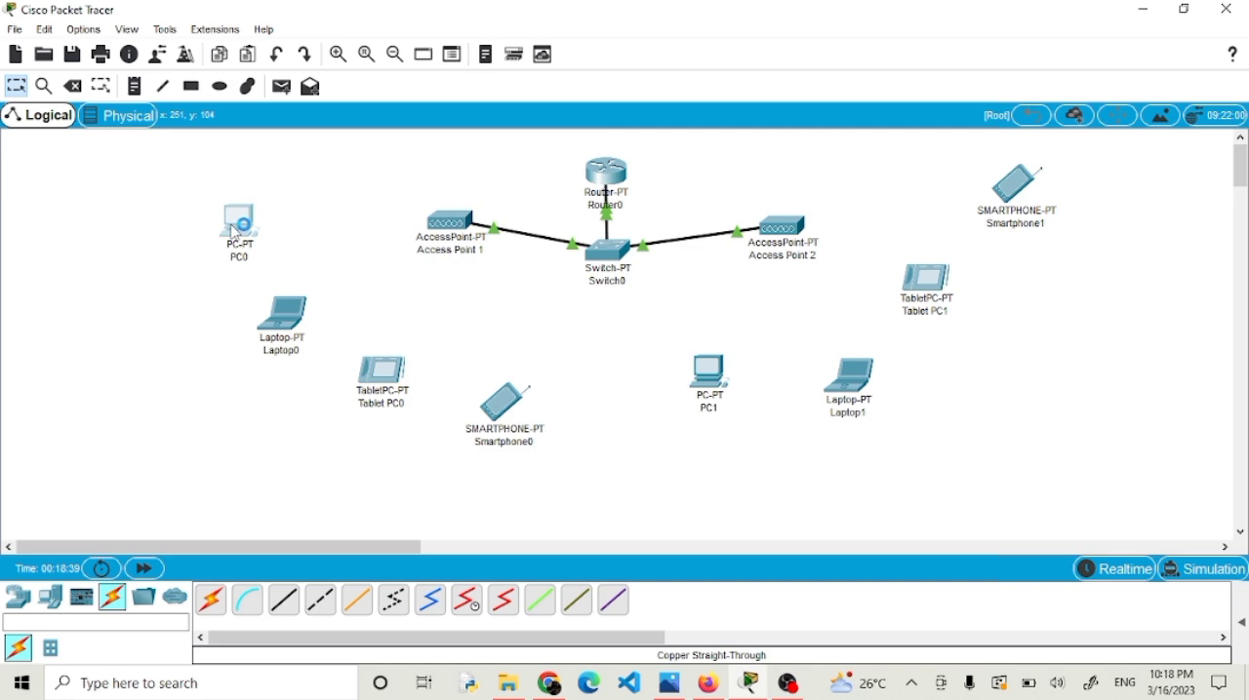
{"action": "left_click", "coordinate": [254, 232]}
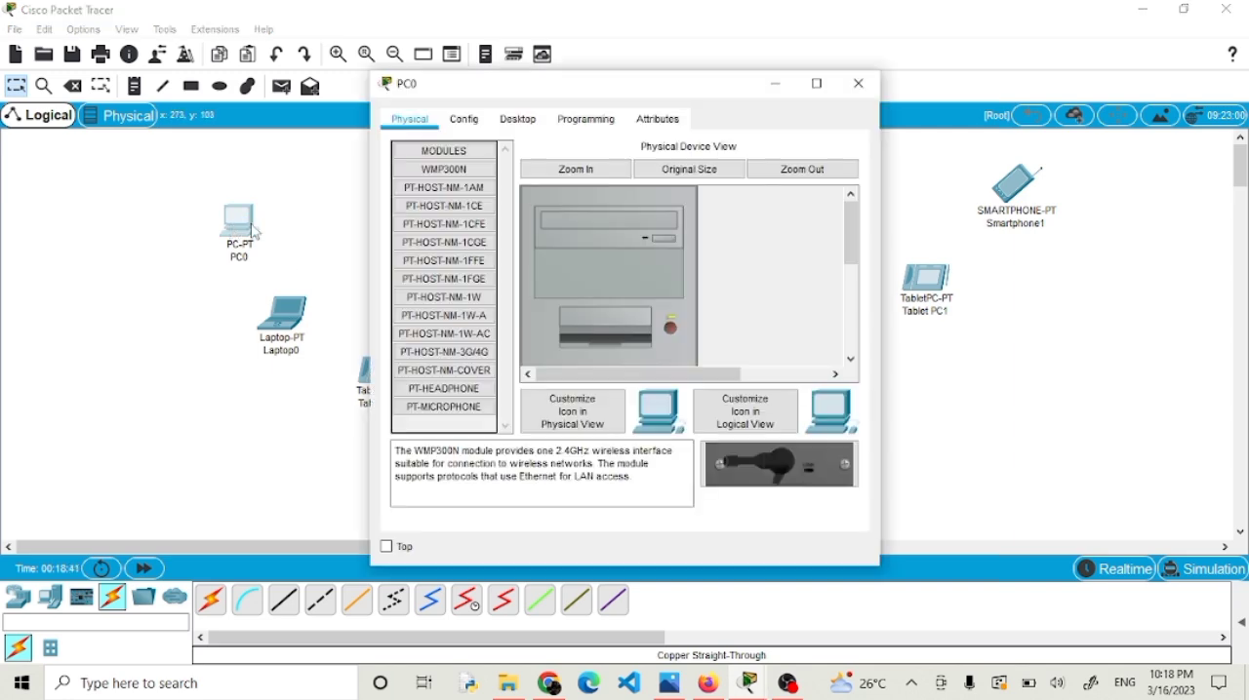
{"action": "left_click", "coordinate": [931, 392]}
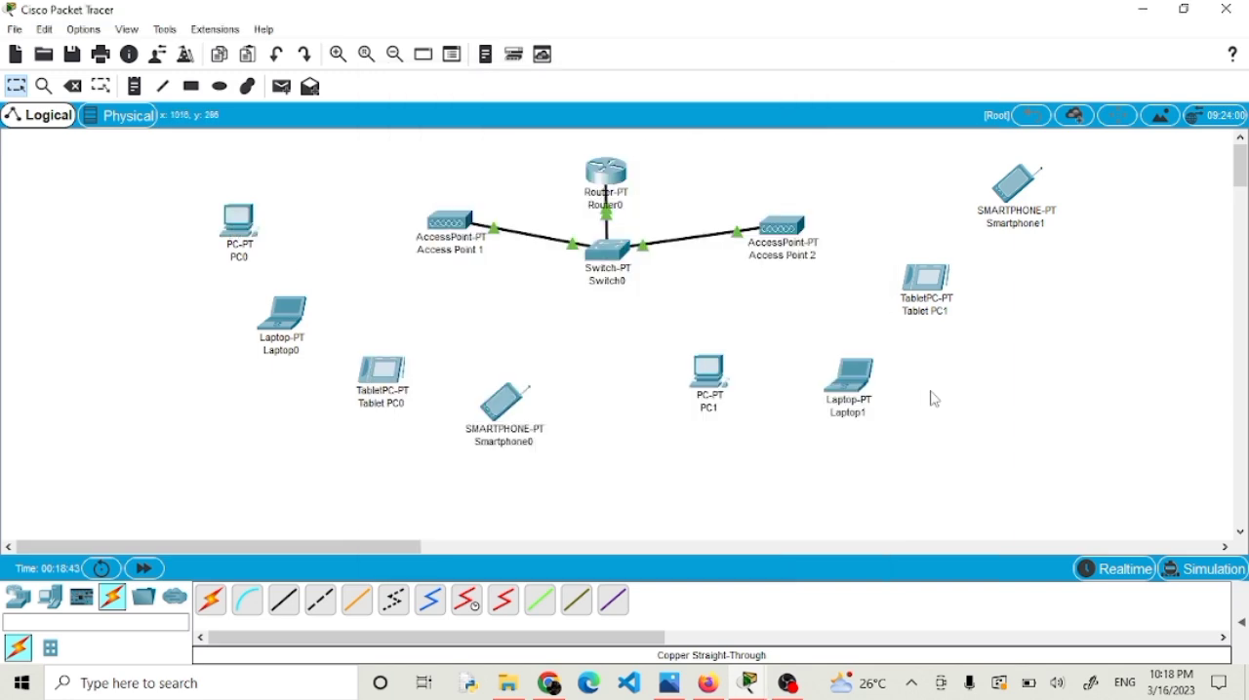
Set the SSID of PC0's Wireless0 interface to KLPKOMDAT.
{"action": "left_click", "coordinate": [234, 223]}
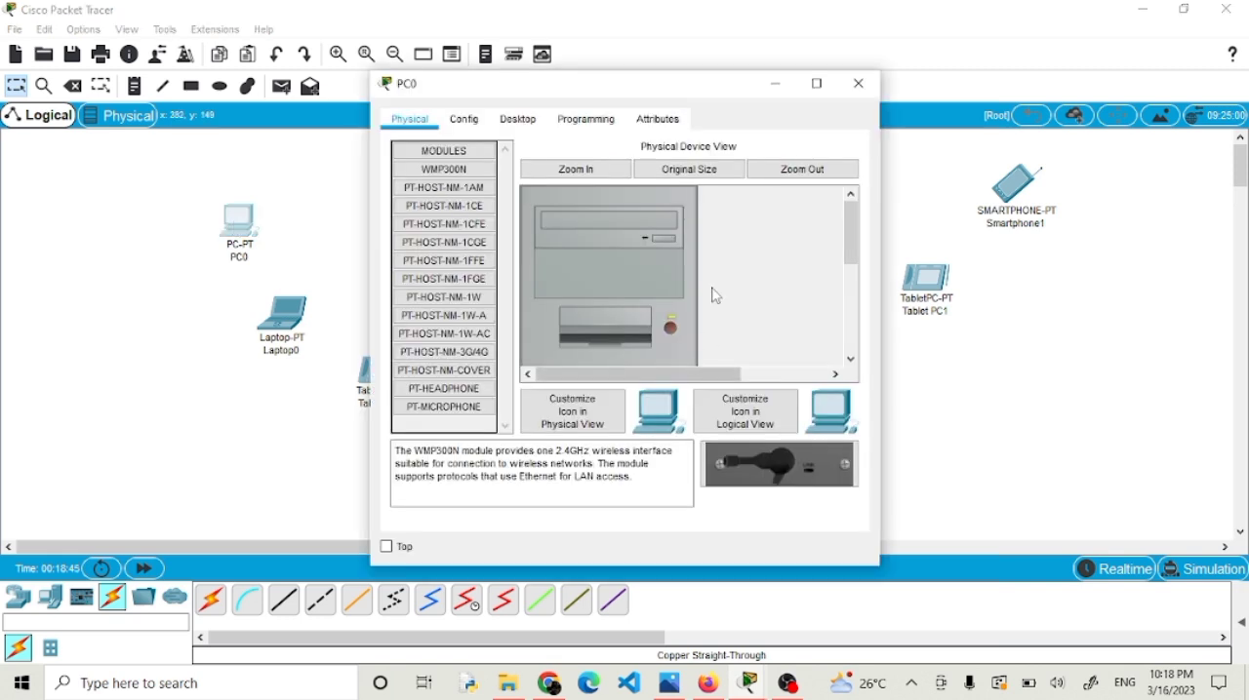
{"action": "left_click", "coordinate": [463, 122]}
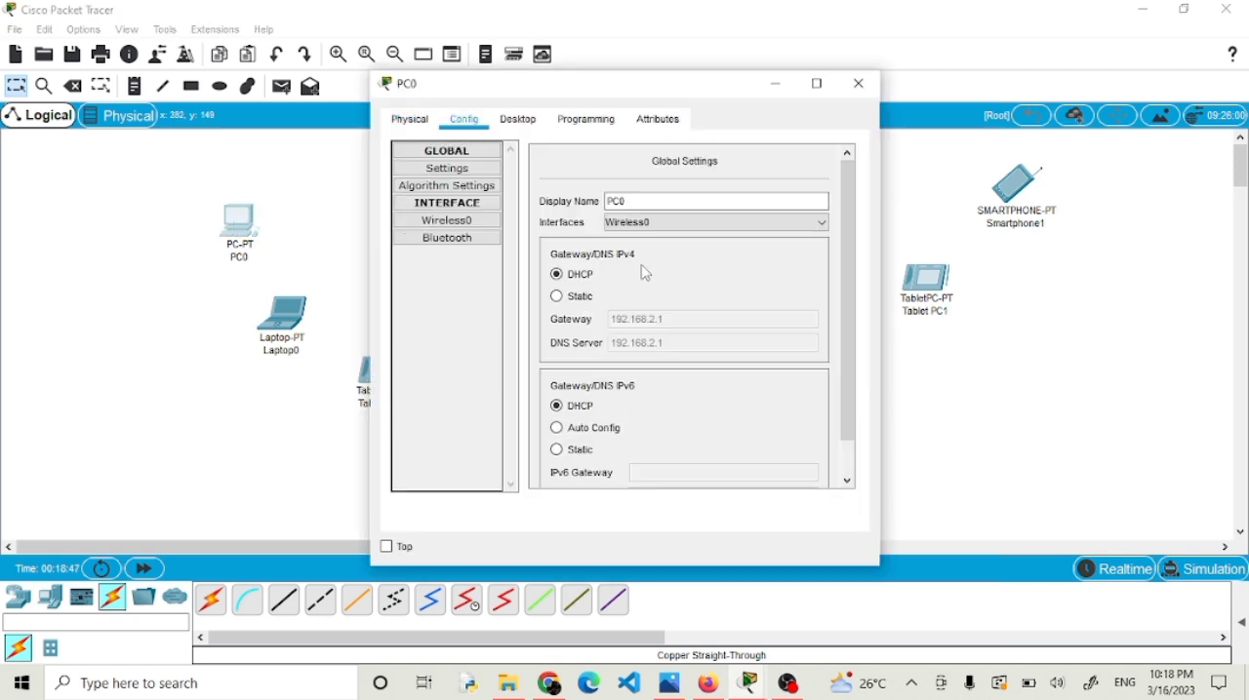
{"action": "left_click", "coordinate": [470, 227]}
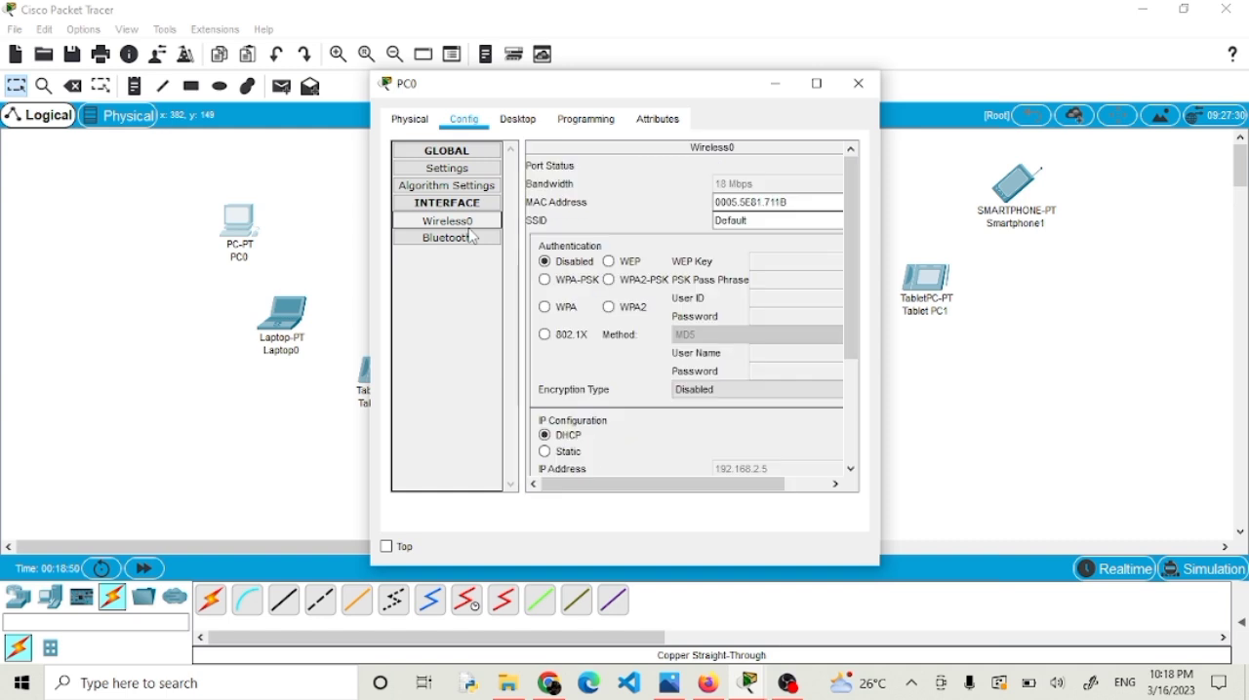
{"action": "double_click", "coordinate": [757, 220]}
{"action": "key", "text": "BackSpace"}
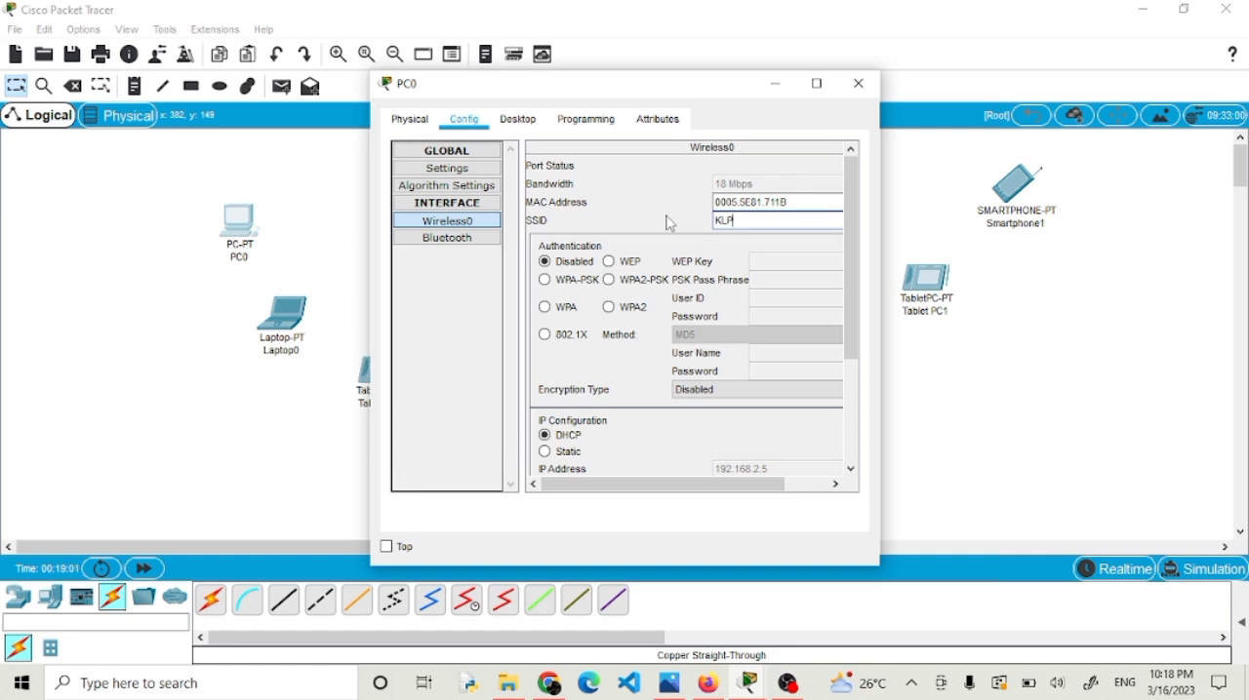
{"action": "type", "text": "KOMDAT"}
Switch PC0's wireless authentication to WPA2-PSK, enter the PSK pass phrase and close its window.
{"action": "left_click", "coordinate": [609, 280]}
{"action": "left_click", "coordinate": [839, 286]}
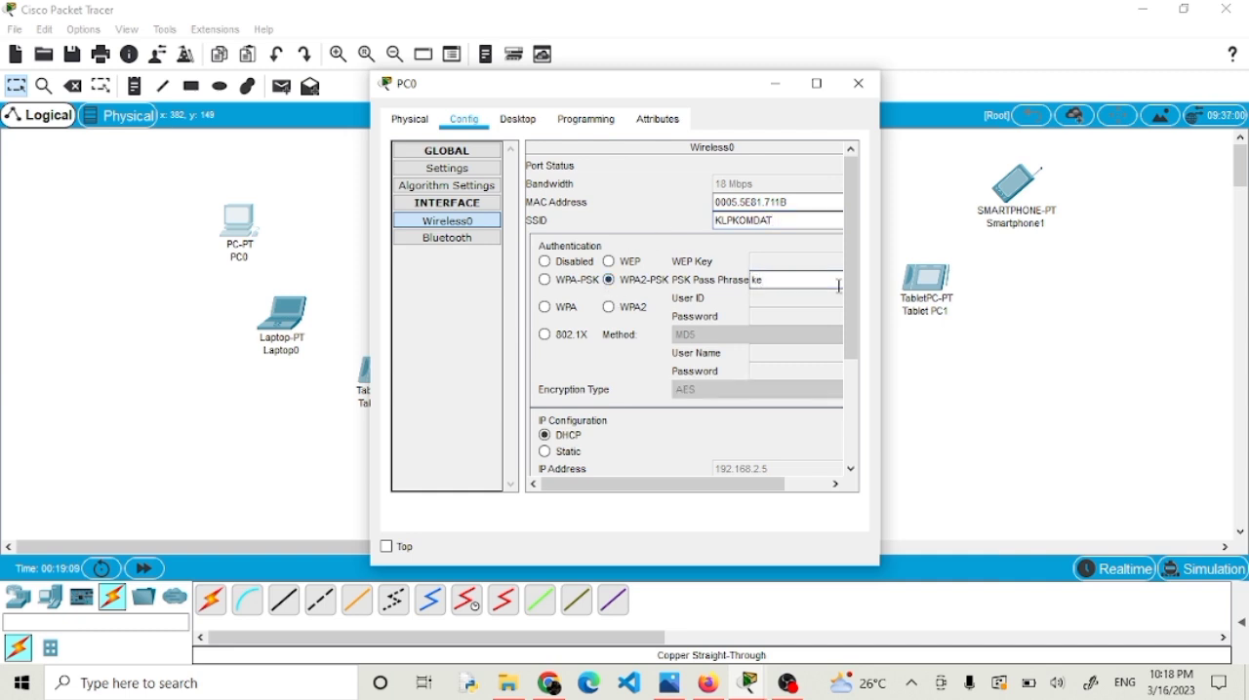
{"action": "type", "text": "kelompok7"}
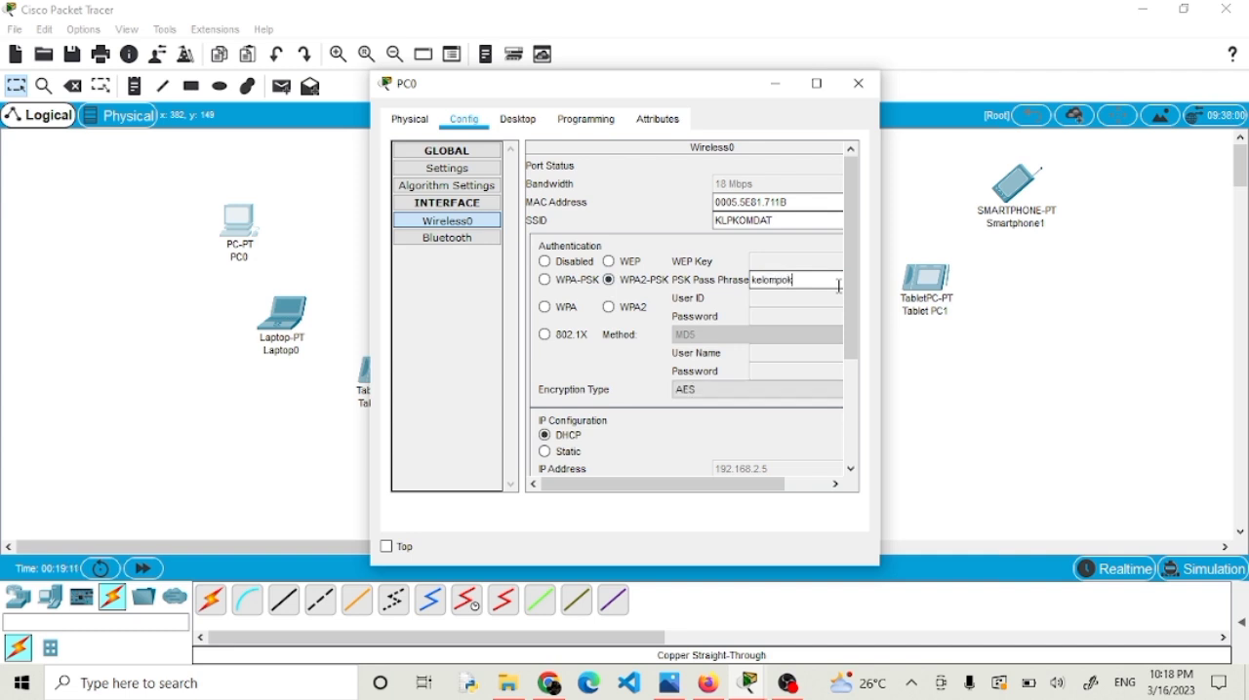
{"action": "left_click", "coordinate": [858, 83]}
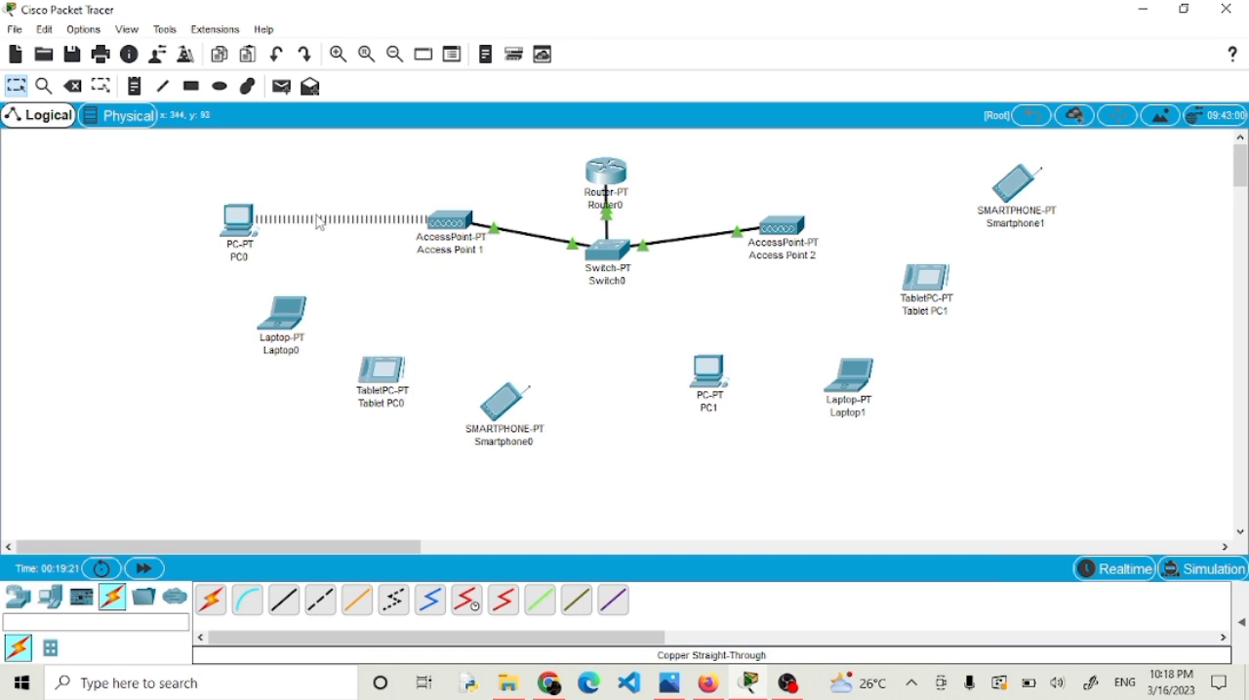
Set the SSID of Laptop0's Wireless0 interface to KLPKOMDAT.
{"action": "left_click", "coordinate": [277, 320]}
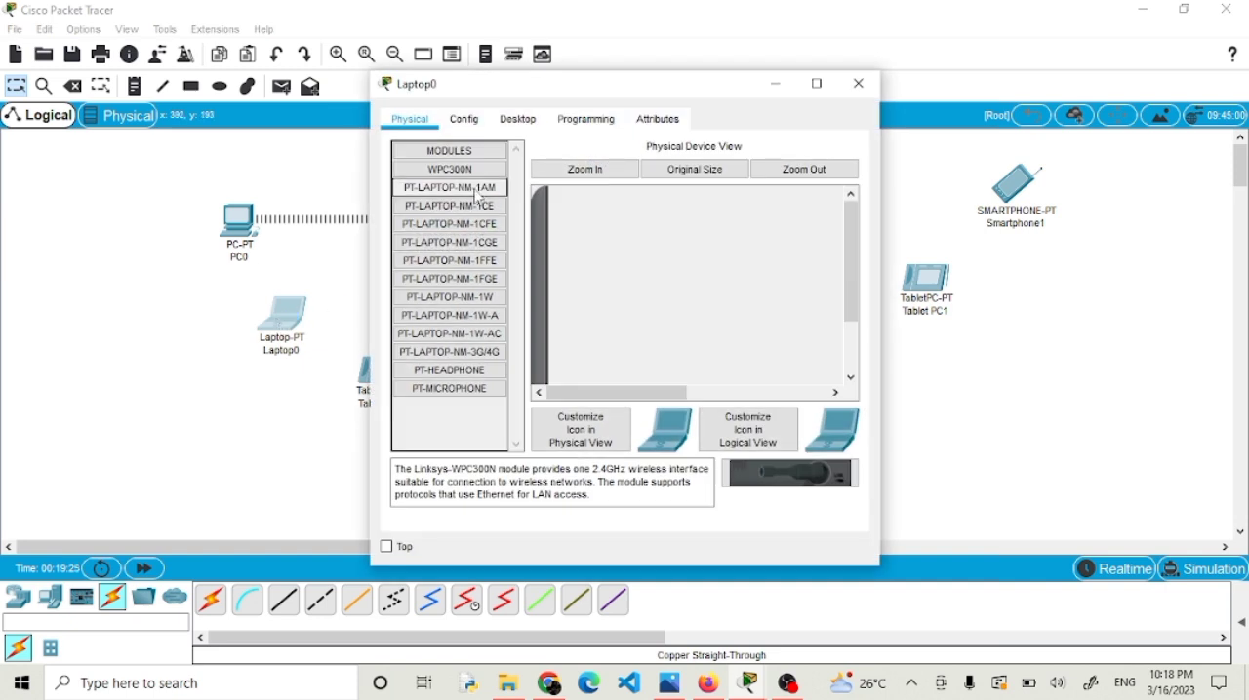
{"action": "left_click", "coordinate": [476, 133]}
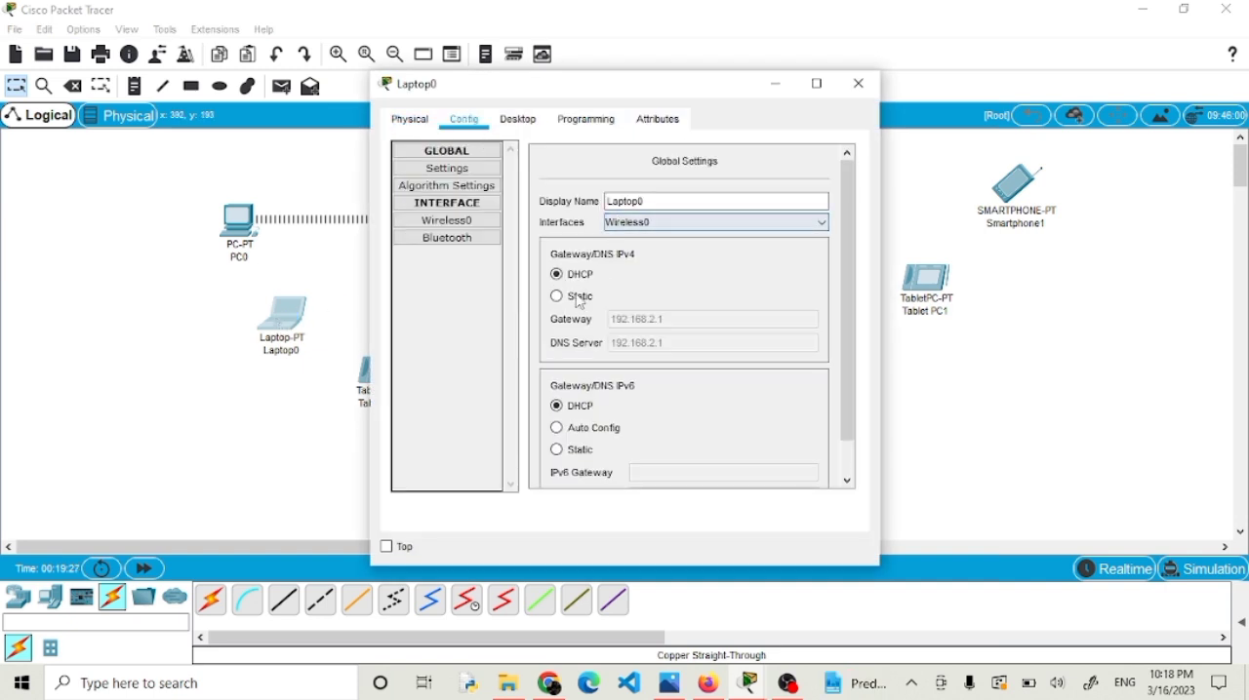
{"action": "left_click", "coordinate": [252, 382]}
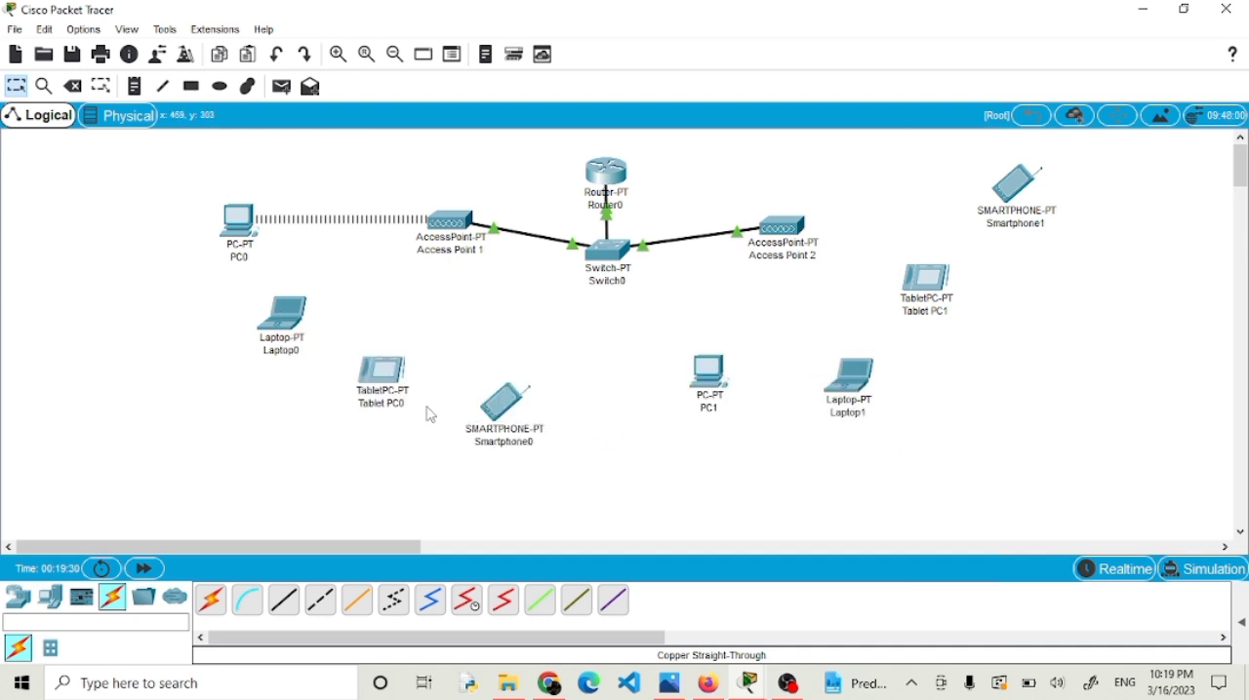
{"action": "left_click", "coordinate": [284, 324]}
{"action": "left_click", "coordinate": [446, 220]}
{"action": "left_click", "coordinate": [771, 220]}
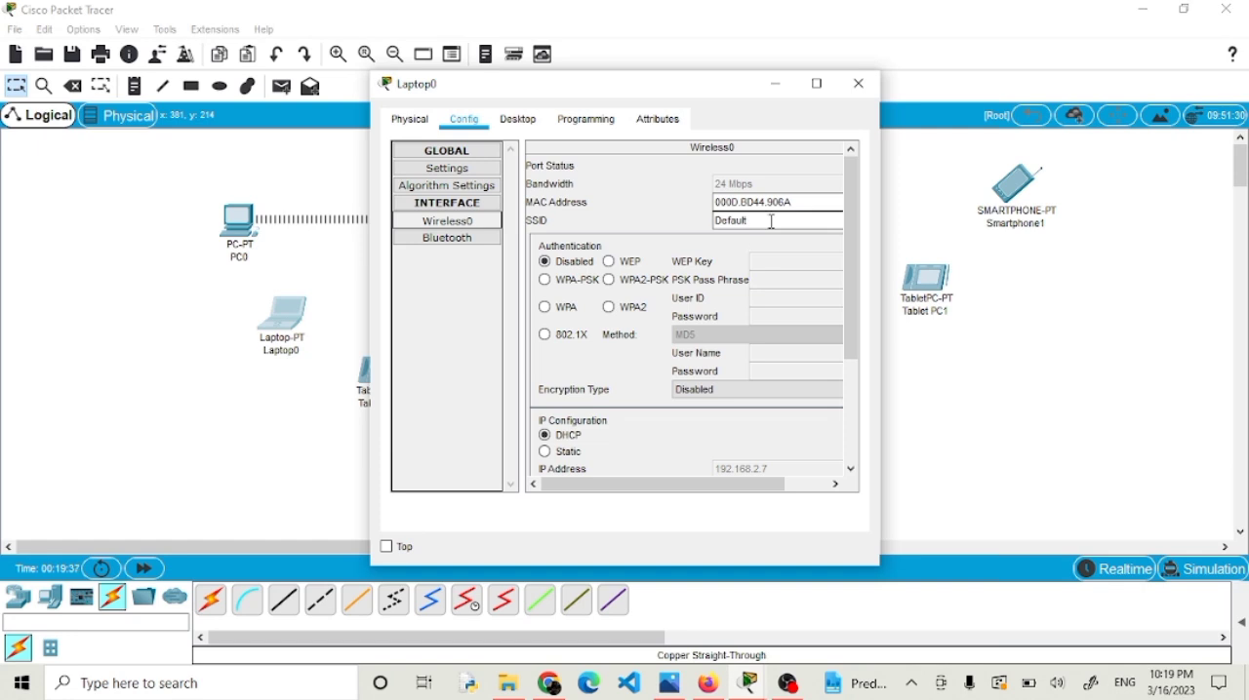
{"action": "left_click_drag", "start_coordinate": [771, 221], "coordinate": [669, 220]}
{"action": "type", "text": "KLPKOMDAT"}
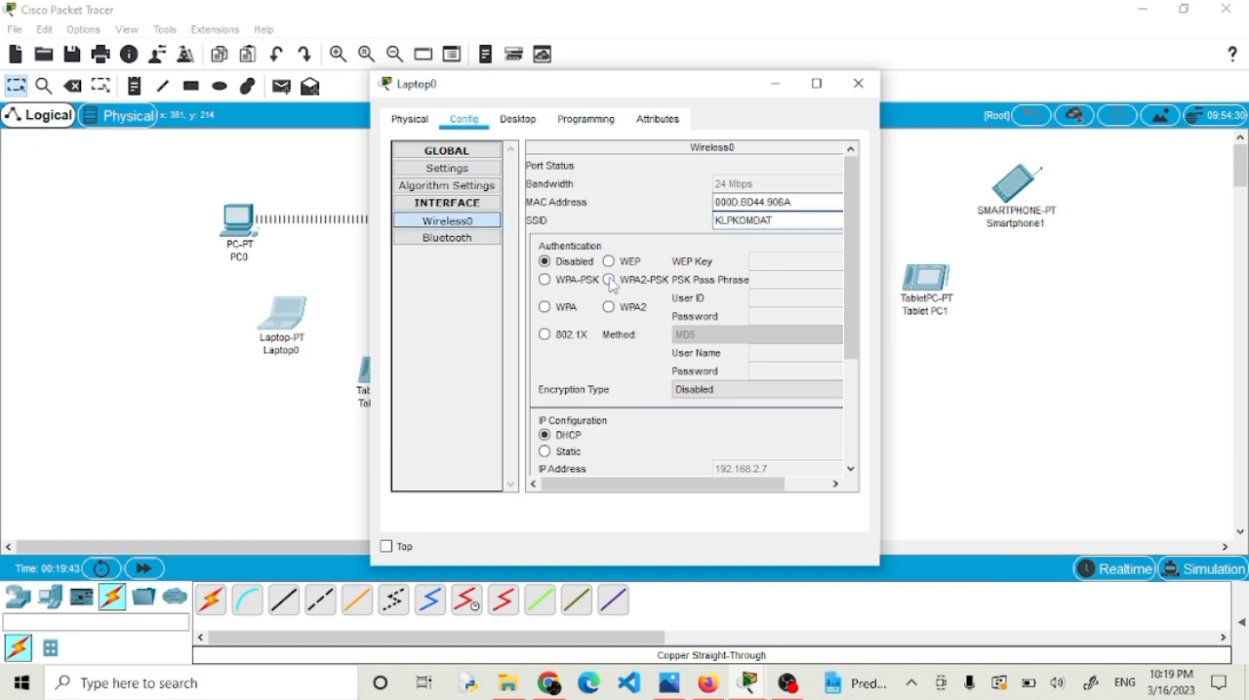
Switch Laptop0's wireless authentication to WPA2-PSK, enter the PSK pass phrase and close its window.
{"action": "left_click", "coordinate": [609, 280]}
{"action": "left_click", "coordinate": [748, 287]}
{"action": "type", "text": "kelompo"}
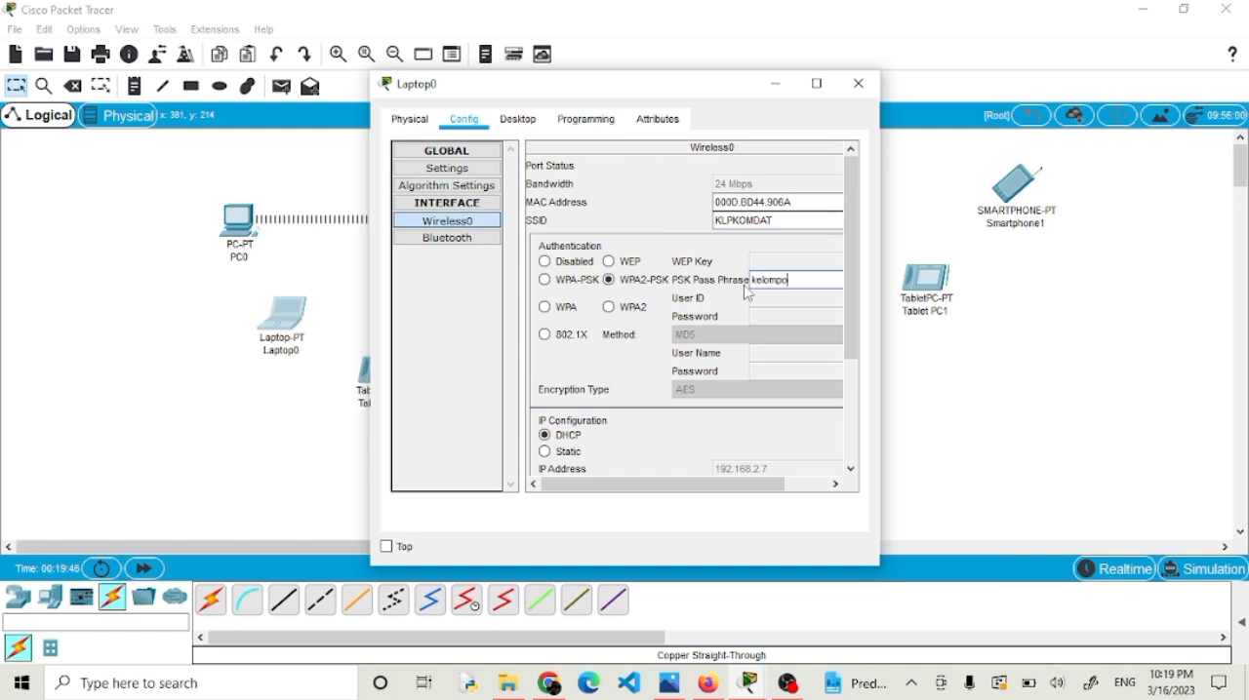
{"action": "type", "text": "k7"}
{"action": "left_click", "coordinate": [858, 83]}
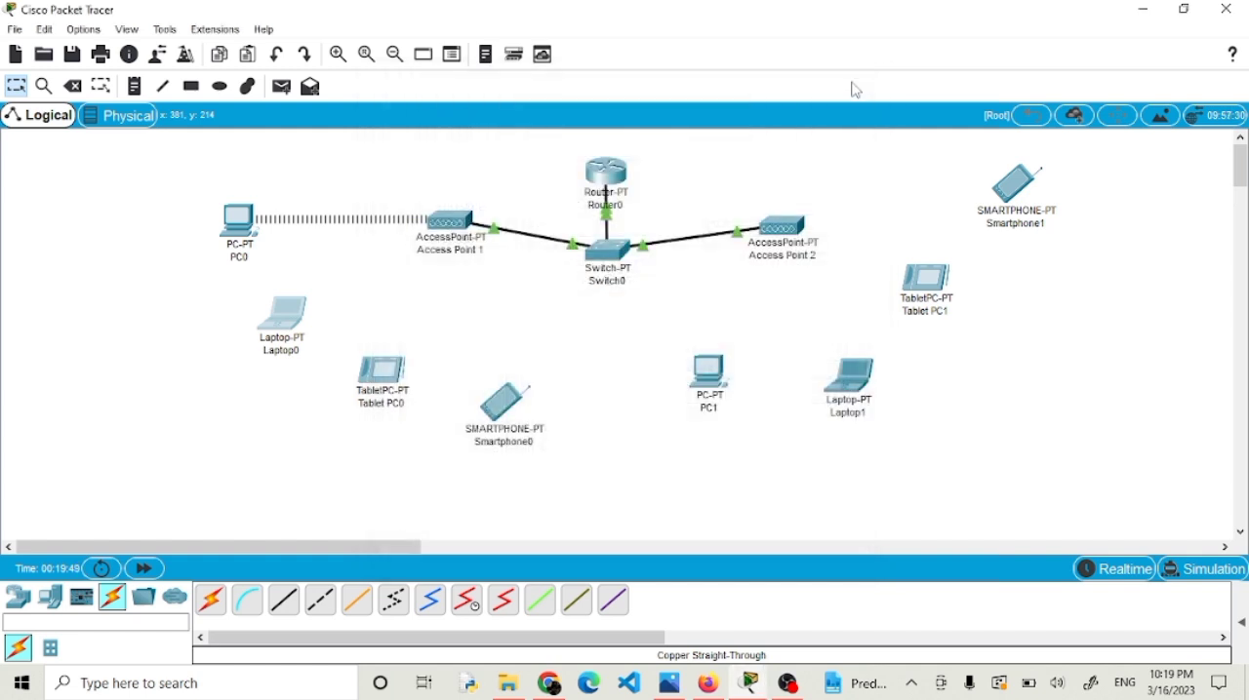
Set the SSID of Tablet PC0's Wireless0 interface to KLPKOMDAT.
{"action": "left_click", "coordinate": [375, 369]}
{"action": "left_click", "coordinate": [465, 119]}
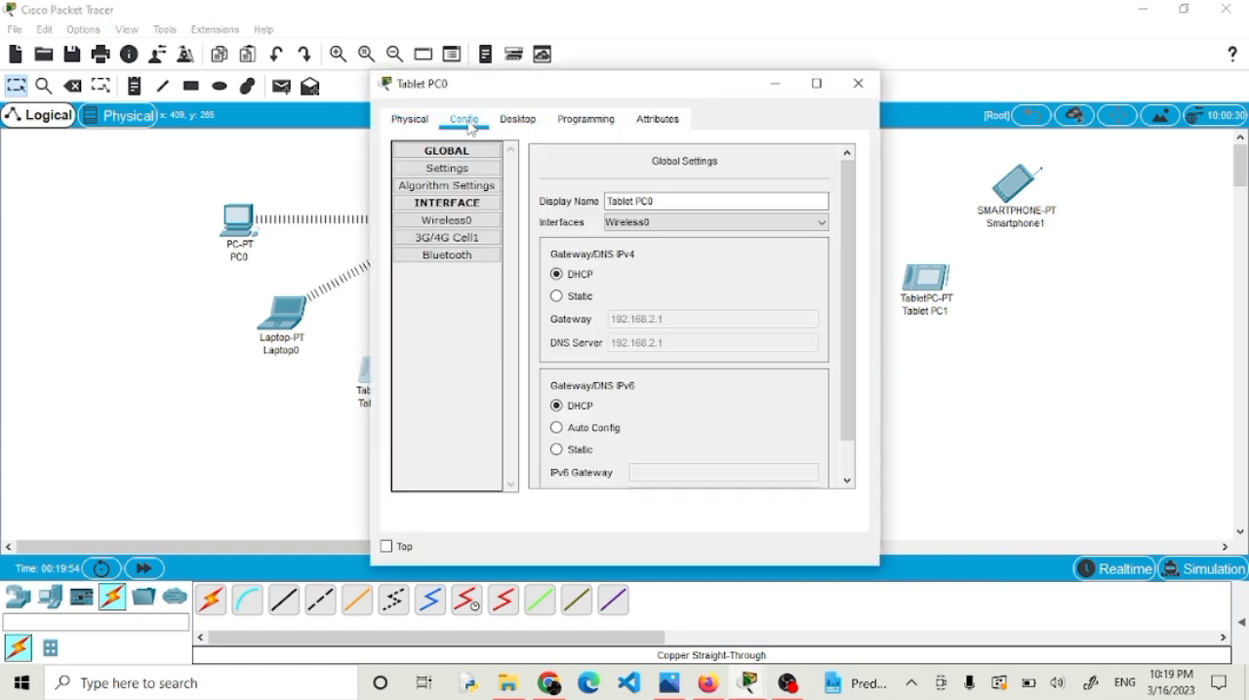
{"action": "left_click", "coordinate": [462, 228]}
{"action": "left_click_drag", "start_coordinate": [757, 221], "coordinate": [619, 219]}
{"action": "type", "text": "KLPKOMDAT"}
Switch Tablet PC0's wireless authentication to WPA2-PSK, enter the PSK pass phrase and close its window.
{"action": "left_click", "coordinate": [609, 280]}
{"action": "type", "text": "kelompok7"}
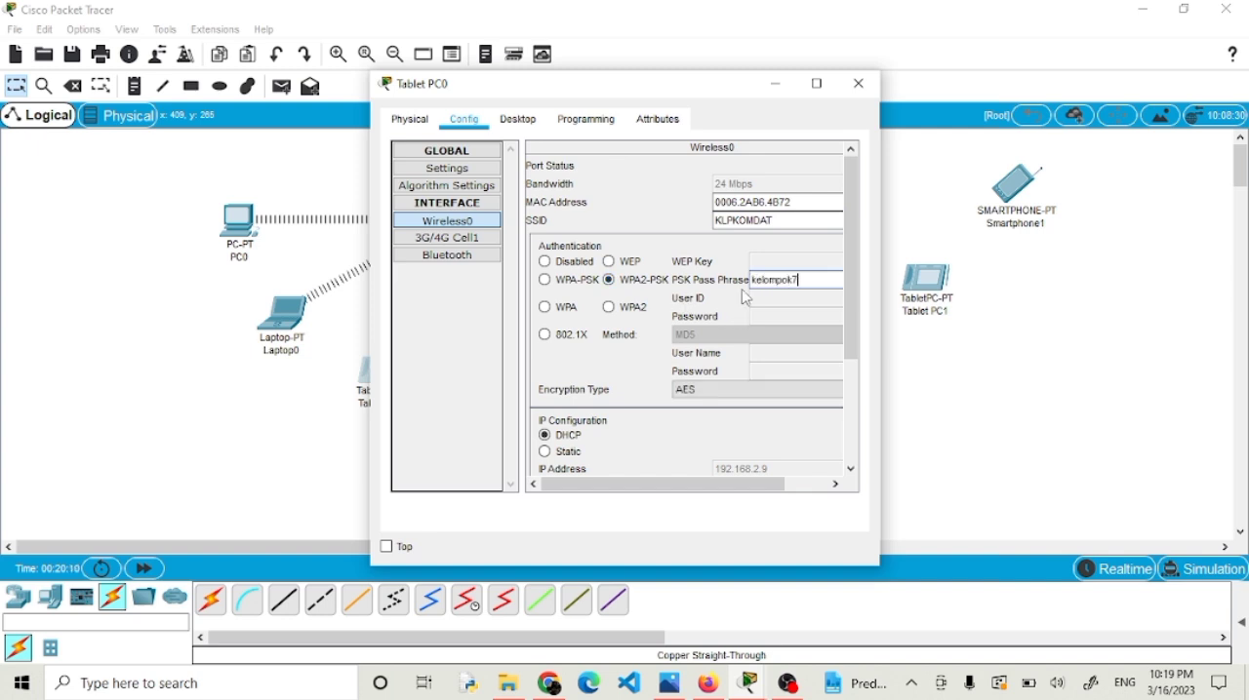
{"action": "left_click", "coordinate": [858, 85]}
Set the SSID of Smartphone0's Wireless0 interface to KLPKOMDAT.
{"action": "left_click", "coordinate": [508, 411]}
{"action": "left_click", "coordinate": [447, 220]}
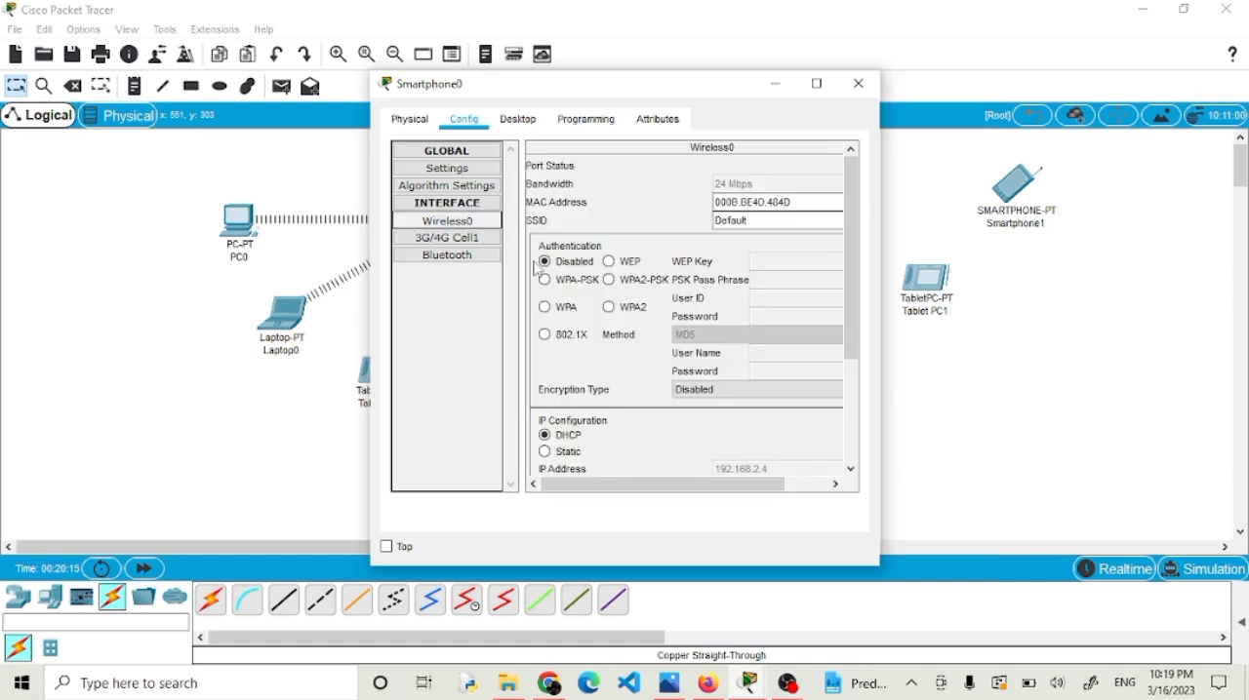
{"action": "left_click", "coordinate": [747, 222]}
{"action": "double_click", "coordinate": [737, 221]}
{"action": "type", "text": "KLPKOMDAT"}
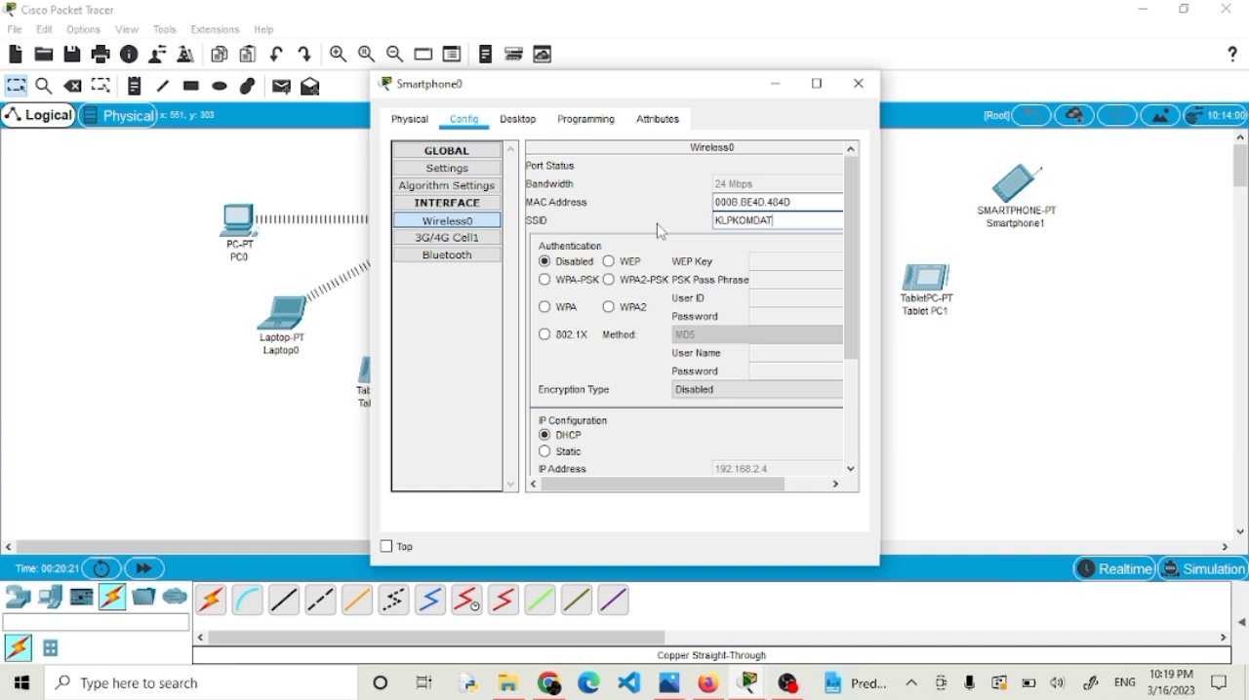
Switch Smartphone0's wireless authentication to WPA2-PSK, enter the PSK pass phrase and close its window.
{"action": "left_click", "coordinate": [611, 281]}
{"action": "type", "text": "kelompok7"}
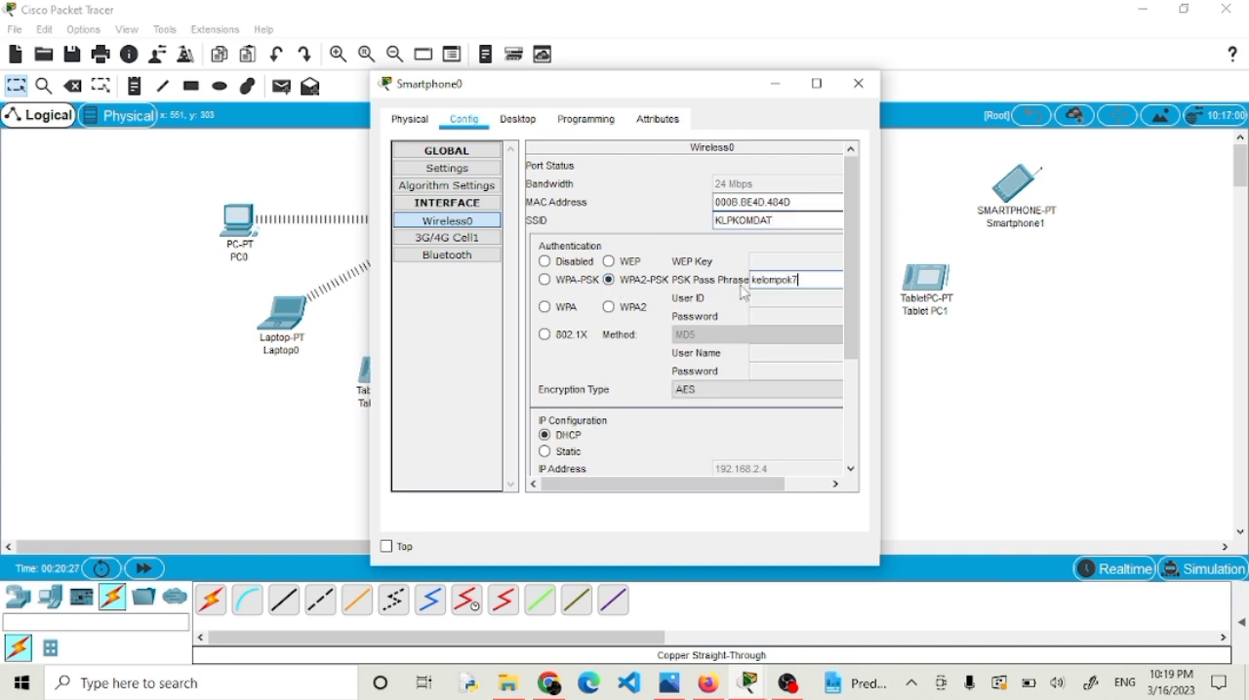
{"action": "left_click", "coordinate": [858, 84]}
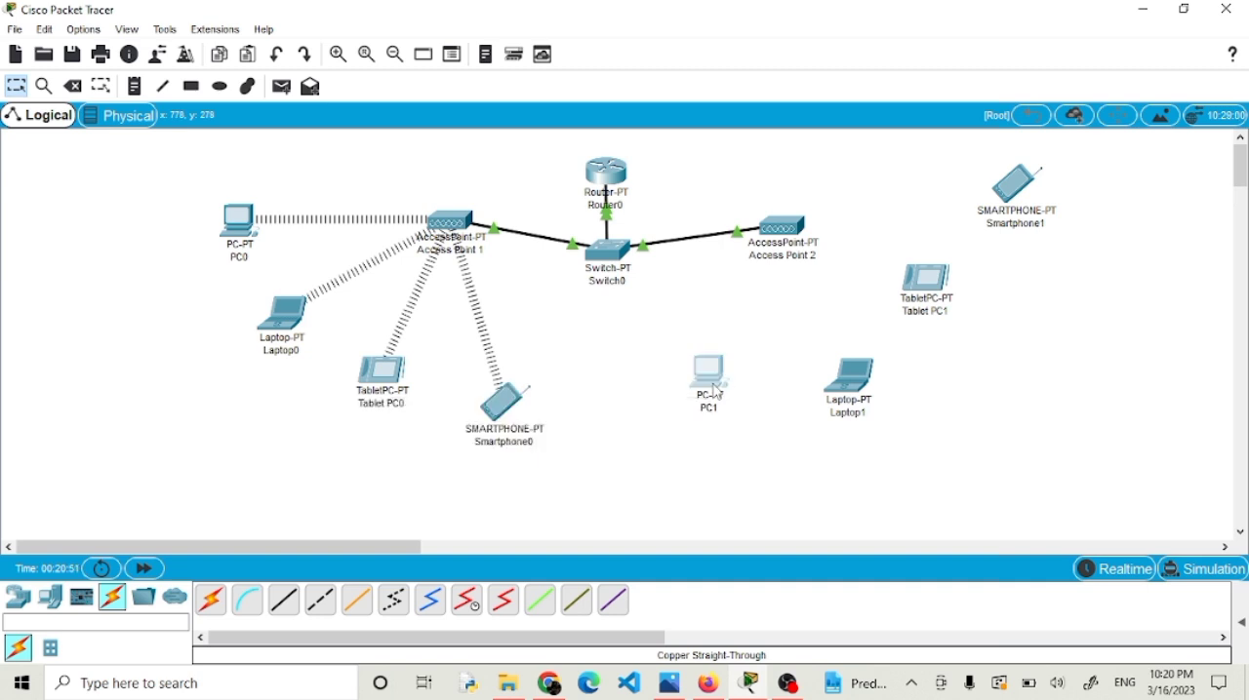
Set the SSID of PC1's Wireless0 interface to KLPKODAT1.
{"action": "left_click", "coordinate": [710, 373]}
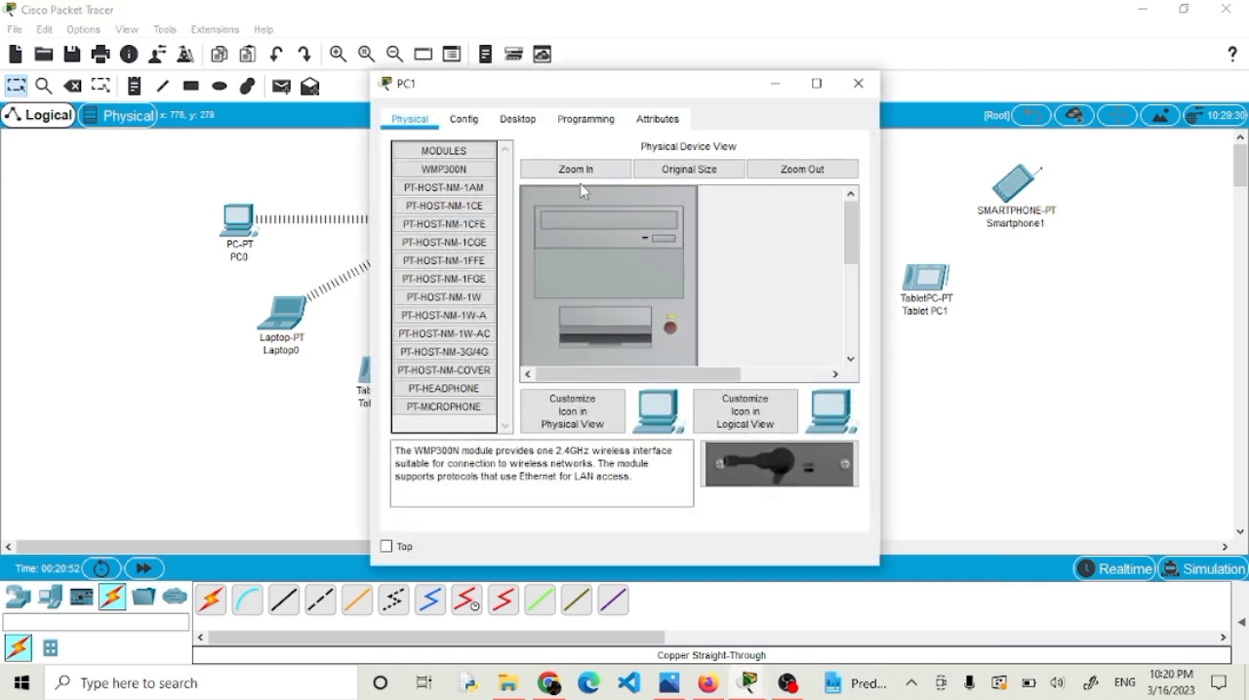
{"action": "left_click", "coordinate": [482, 120]}
{"action": "left_click", "coordinate": [484, 227]}
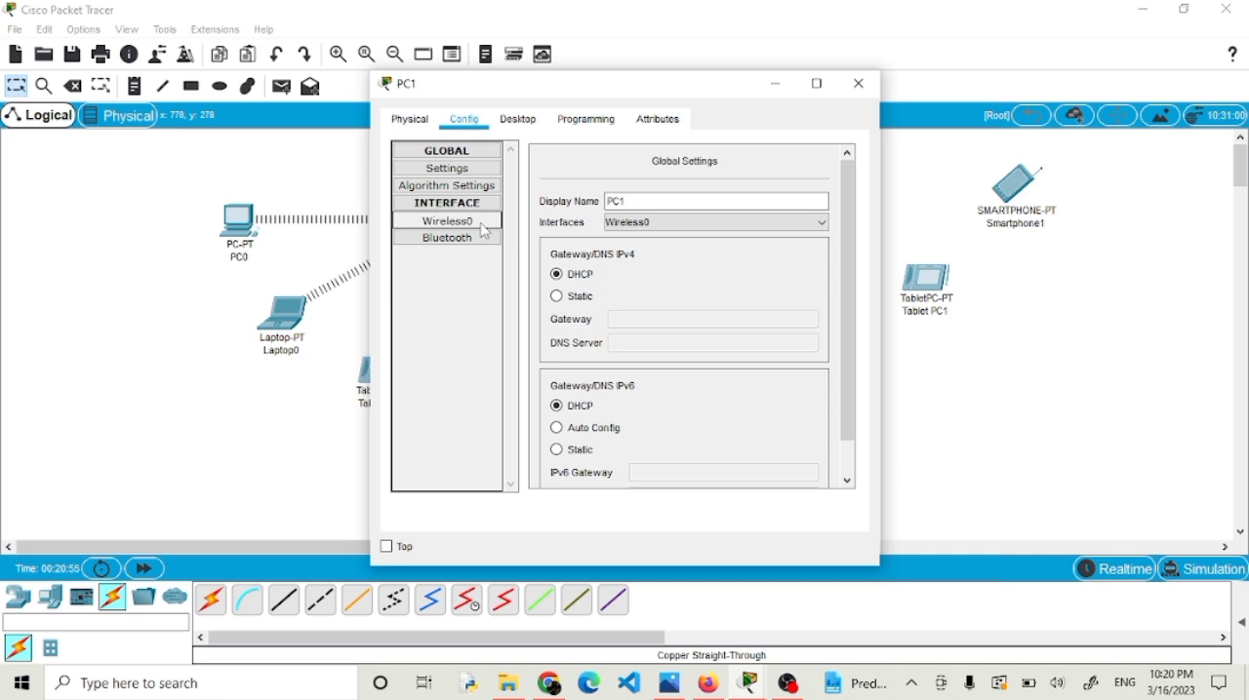
{"action": "double_click", "coordinate": [756, 221]}
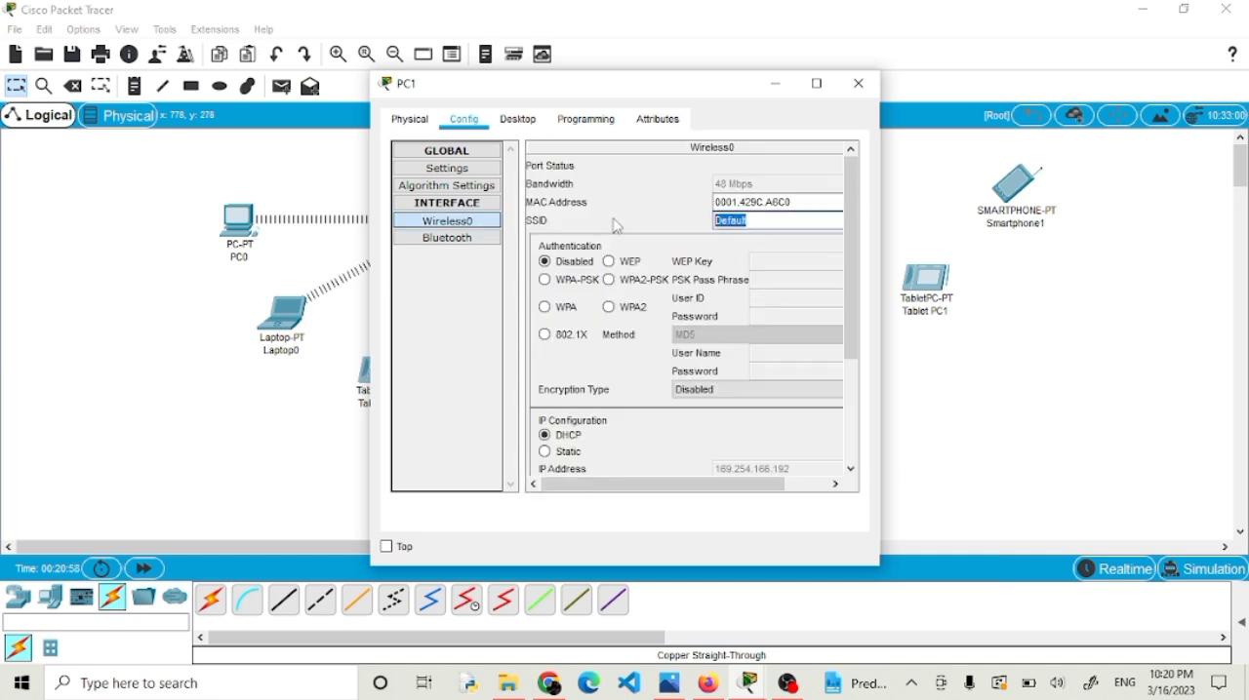
{"action": "type", "text": "KLPKODAT1"}
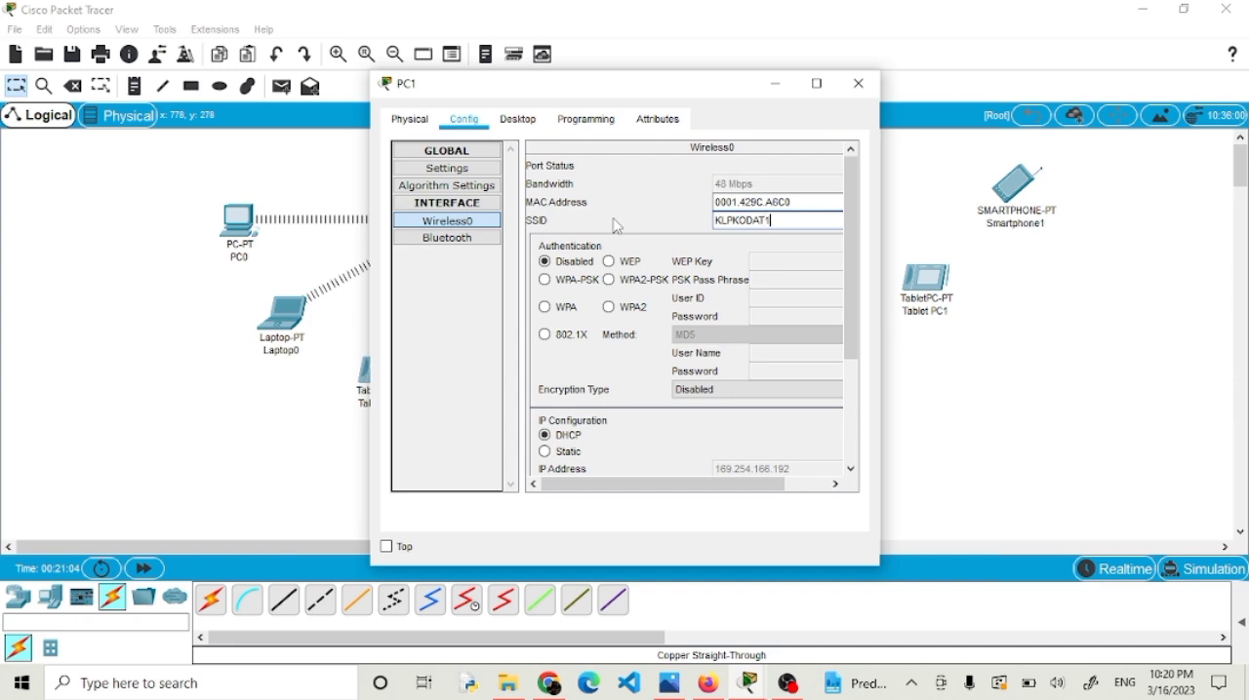
Switch PC1's wireless authentication to WPA2-PSK, enter the PSK pass phrase and close its window.
{"action": "left_click", "coordinate": [610, 281]}
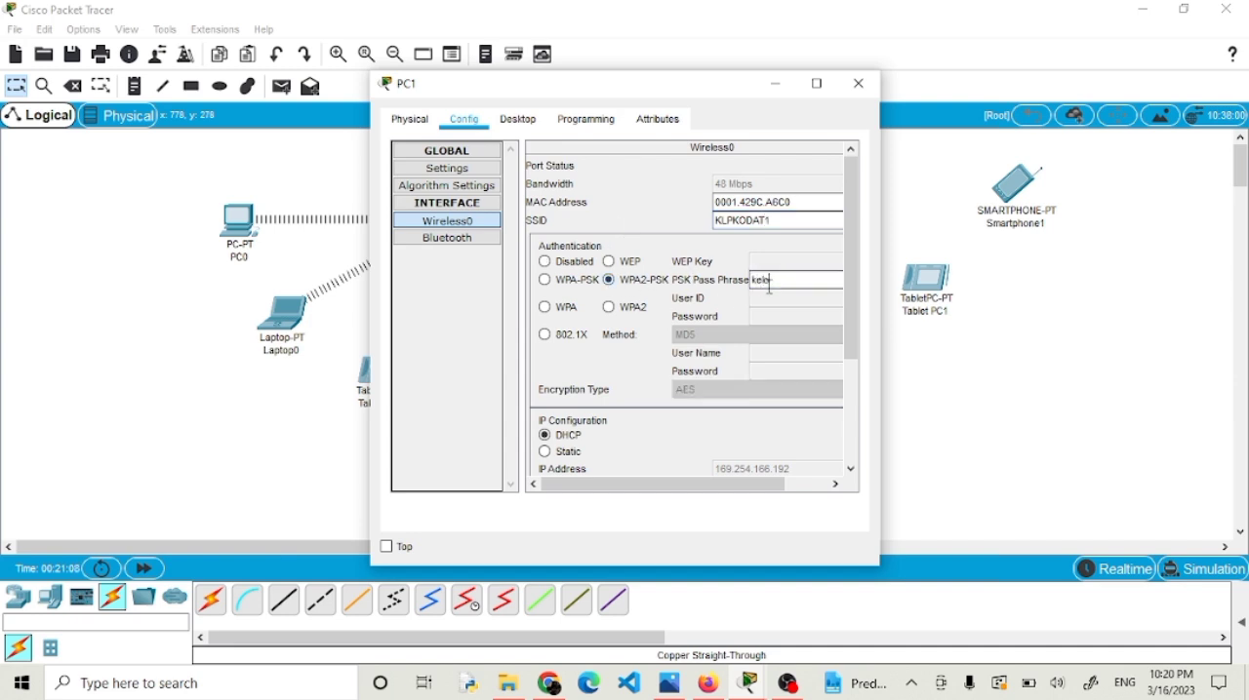
{"action": "left_click", "coordinate": [770, 285]}
{"action": "type", "text": "kelompok7"}
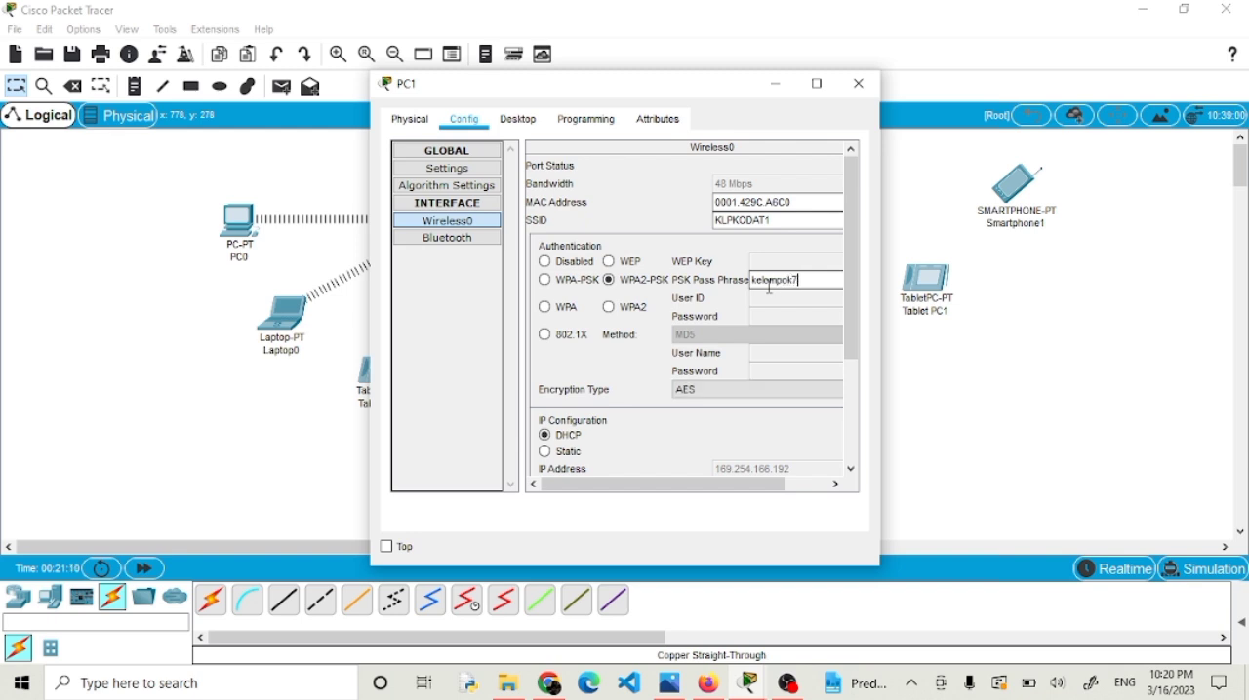
{"action": "left_click", "coordinate": [859, 84]}
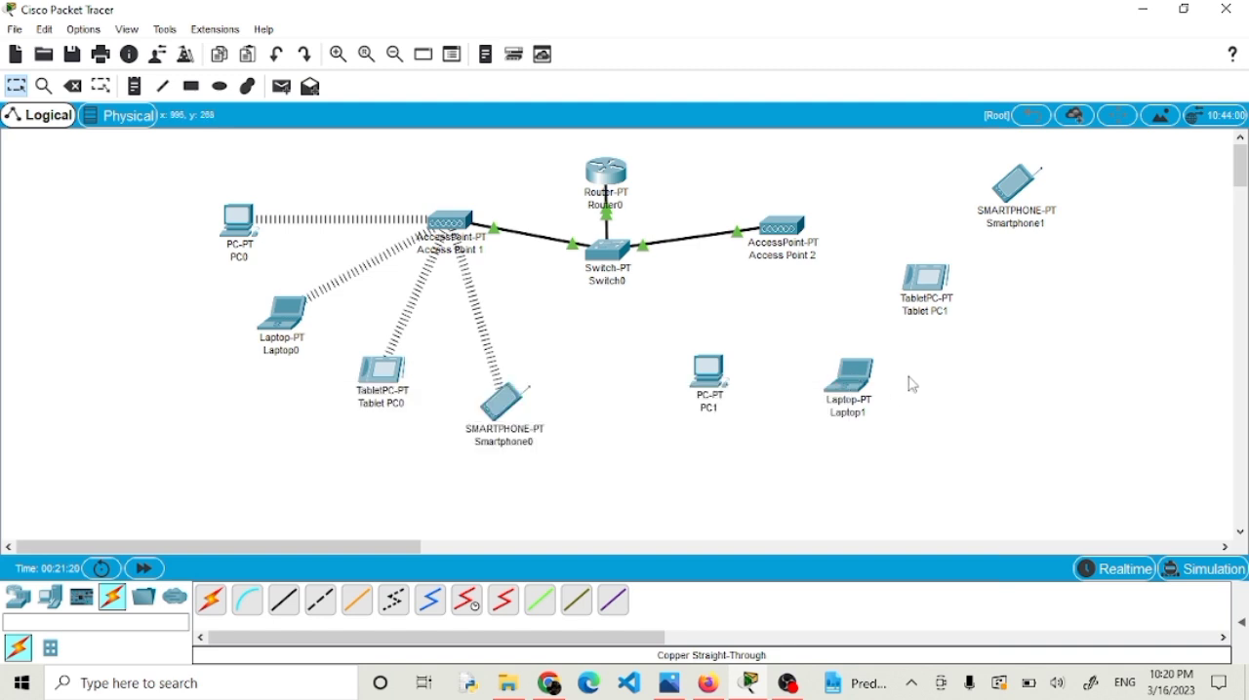
Set the SSID of Laptop1's Wireless0 interface to KLPKOMDAT1.
{"action": "left_click", "coordinate": [852, 381]}
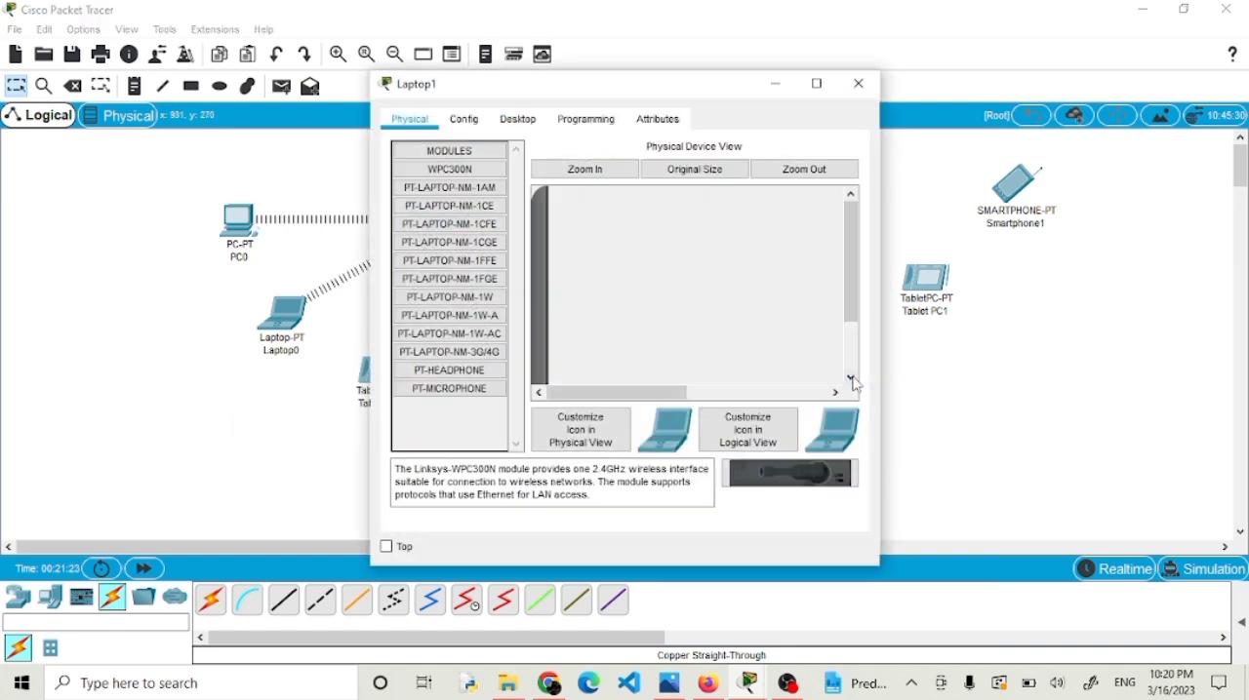
{"action": "left_click", "coordinate": [465, 123]}
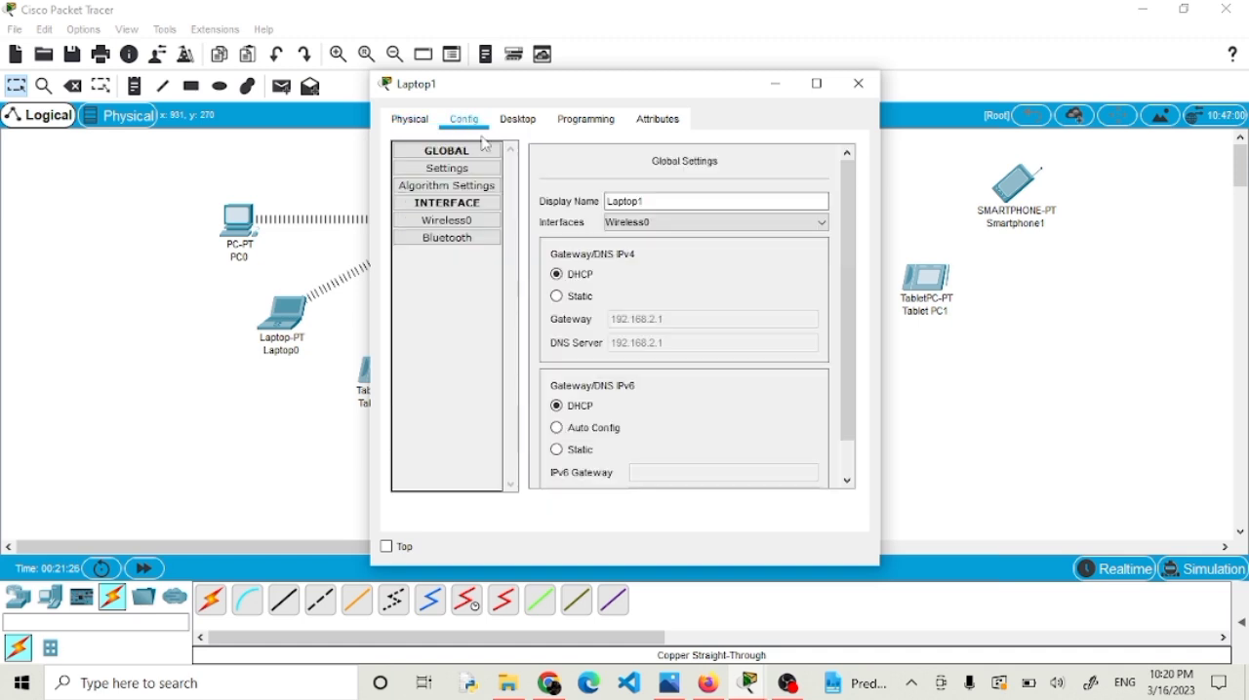
{"action": "left_click", "coordinate": [461, 222]}
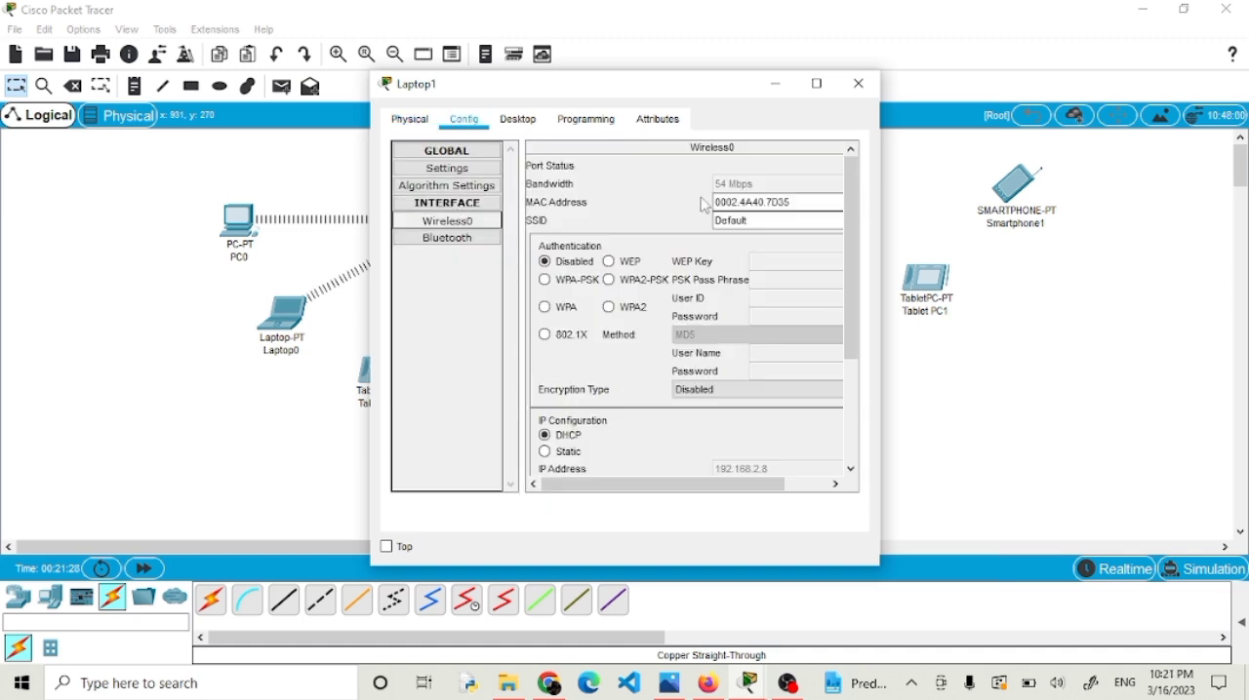
{"action": "left_click_drag", "start_coordinate": [759, 225], "coordinate": [617, 227]}
{"action": "type", "text": "KLPKOMDAT1"}
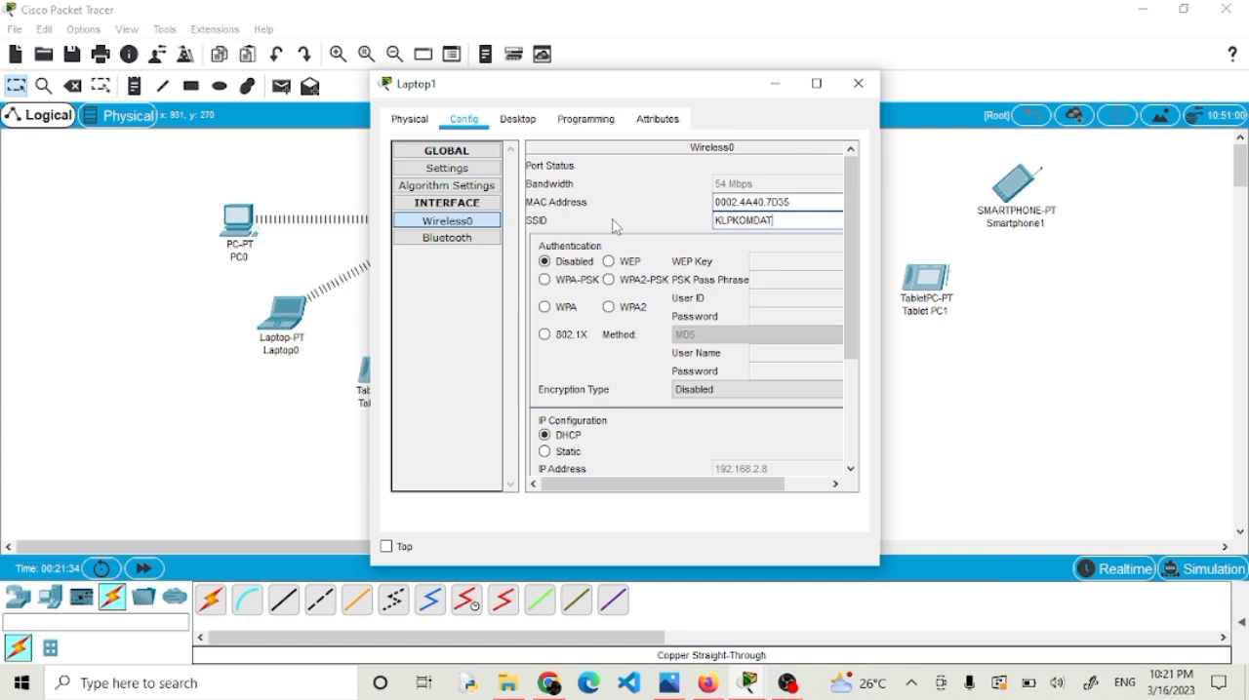
Switch Laptop1's wireless authentication to WPA2-PSK, enter the PSK pass phrase and close its window.
{"action": "left_click", "coordinate": [610, 280]}
{"action": "type", "text": "kelompok7"}
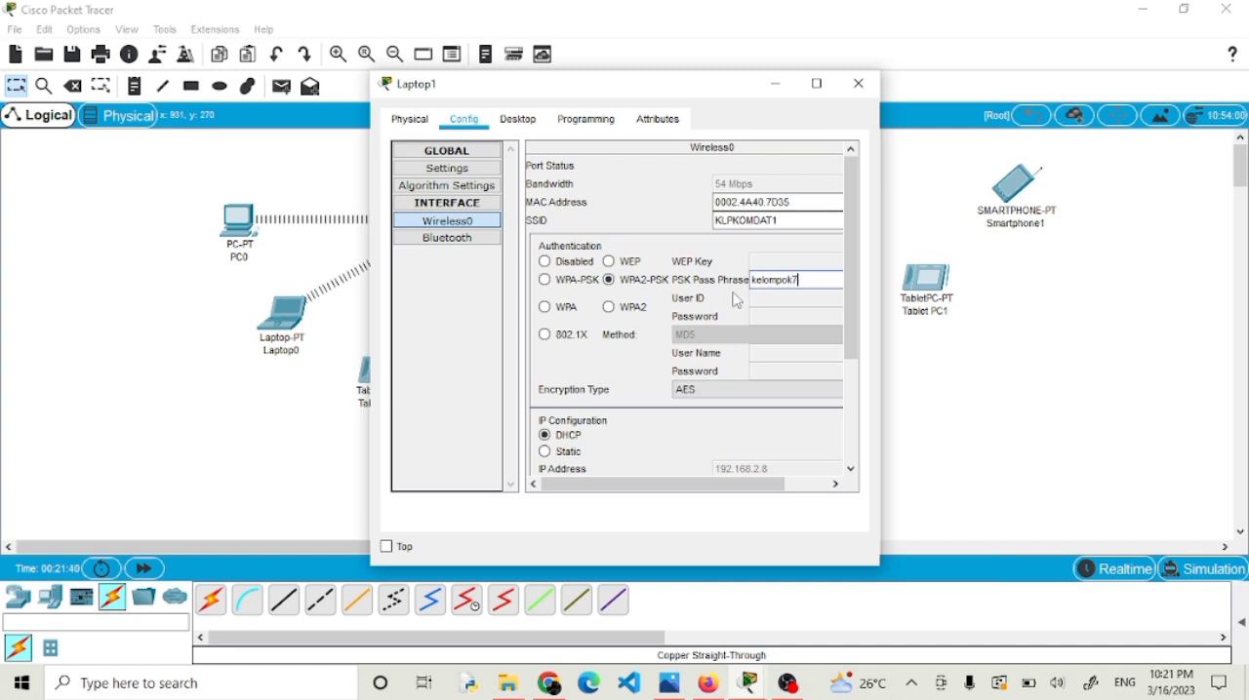
{"action": "left_click", "coordinate": [859, 84]}
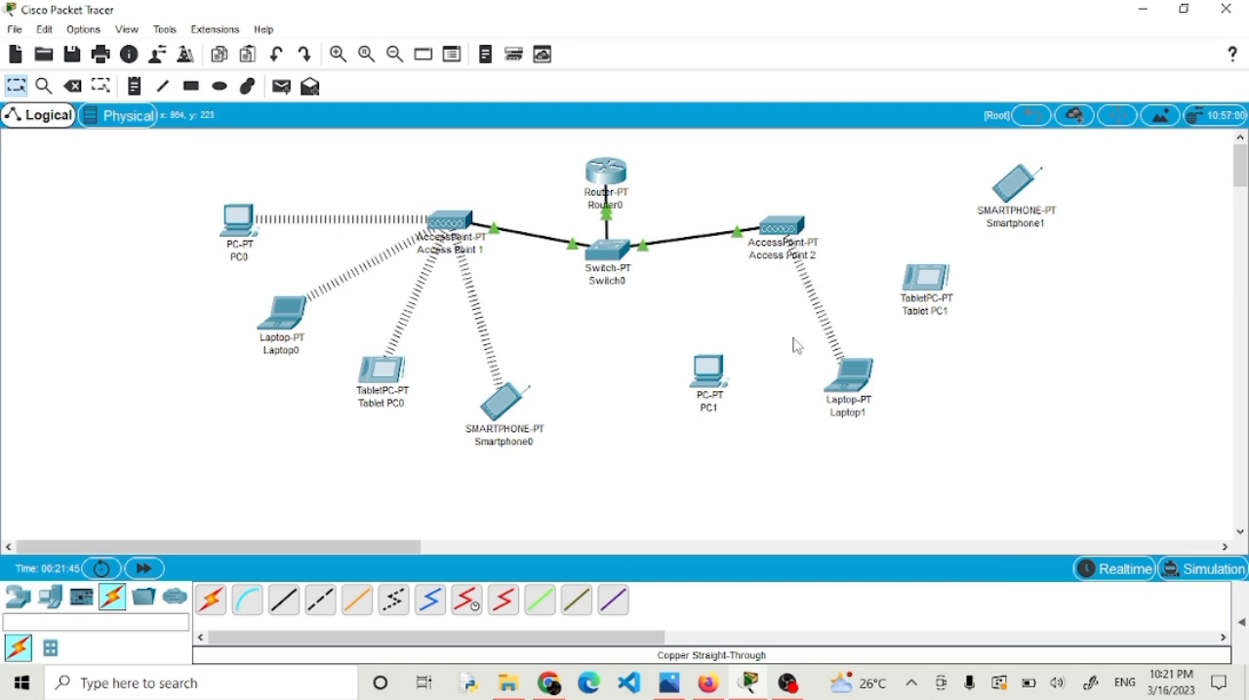
Correct the SSID of PC1's Wireless0 interface to KLPKOMDAT1 and close its window.
{"action": "left_click", "coordinate": [705, 375]}
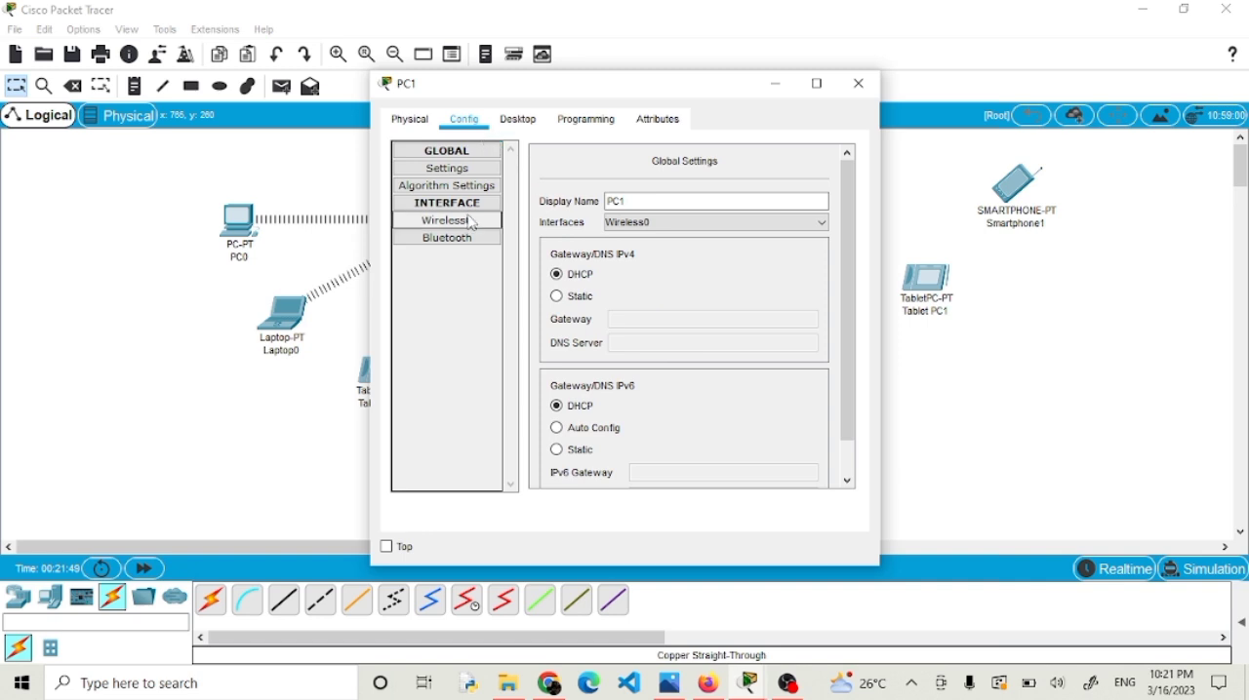
{"action": "left_click", "coordinate": [464, 220]}
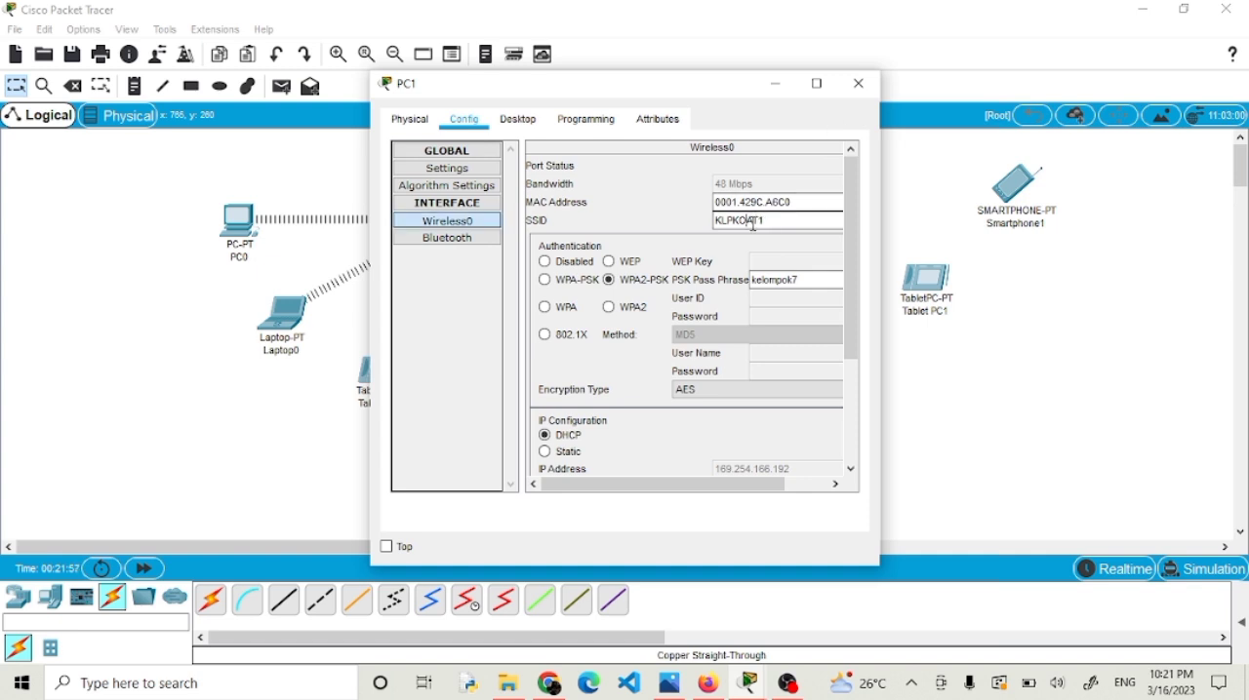
{"action": "key", "text": "BackSpace"}
{"action": "type", "text": "MD"}
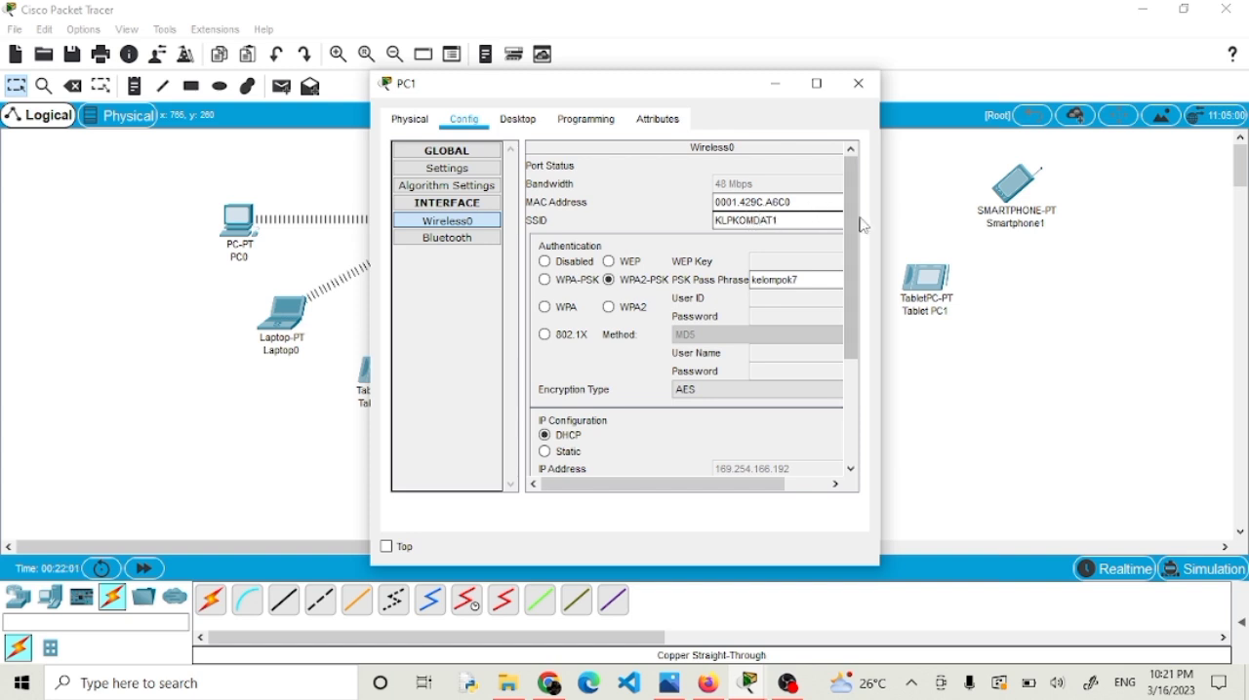
{"action": "left_click", "coordinate": [858, 83]}
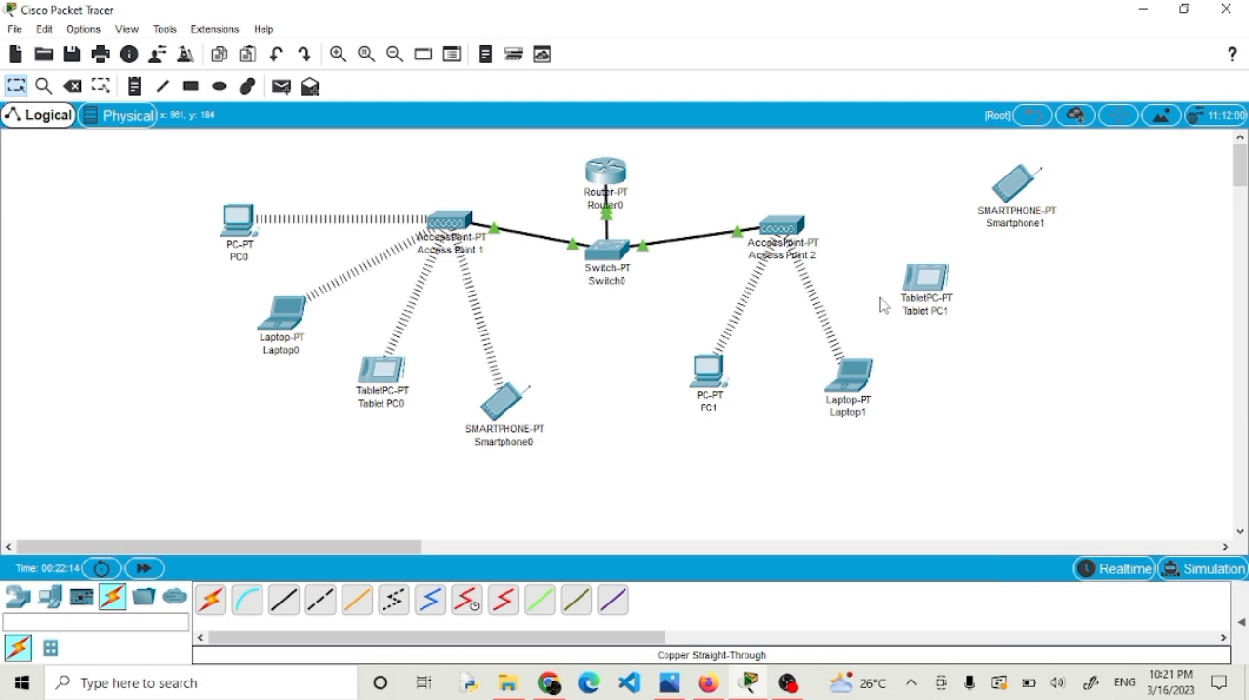
Set the SSID of Tablet PC1's Wireless0 interface to KLPKOMDAT1.
{"action": "left_click", "coordinate": [925, 281]}
{"action": "left_click", "coordinate": [464, 119]}
{"action": "left_click", "coordinate": [445, 224]}
{"action": "left_click_drag", "start_coordinate": [753, 220], "coordinate": [546, 226]}
{"action": "type", "text": "KLPKOMDAT"}
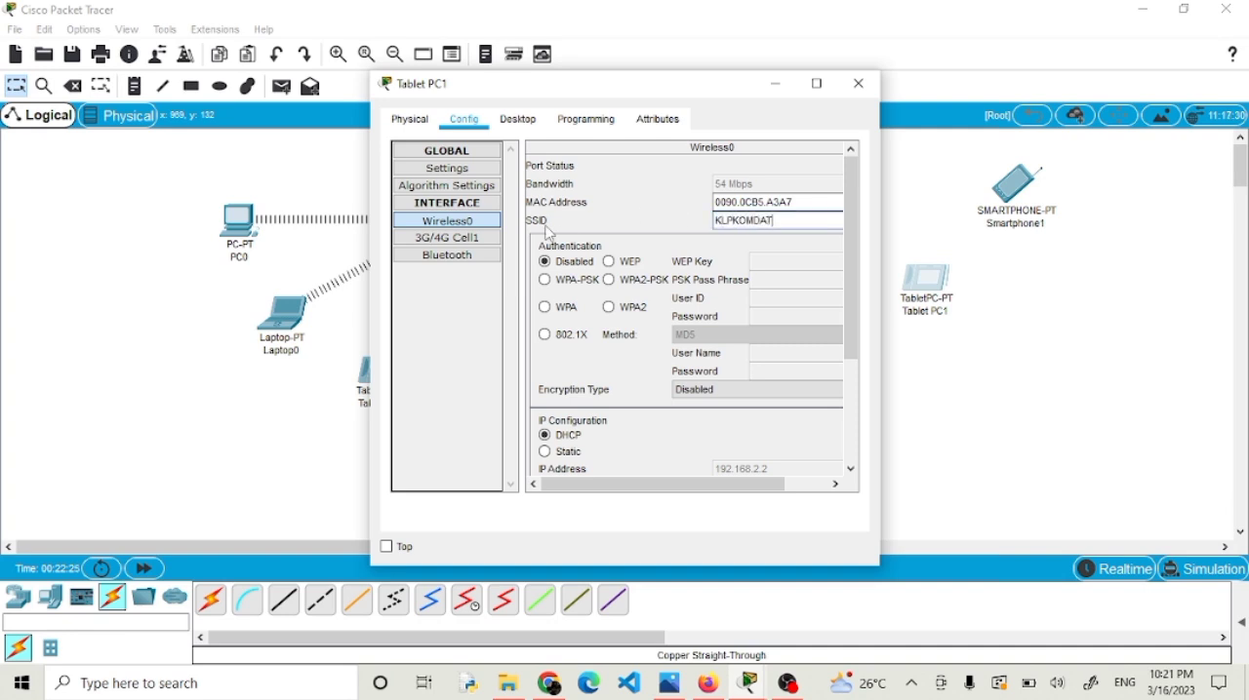
{"action": "type", "text": "1"}
Switch Tablet PC1's wireless authentication to WPA2-PSK, enter the PSK pass phrase and close its window.
{"action": "left_click", "coordinate": [609, 280]}
{"action": "type", "text": "kelompok7"}
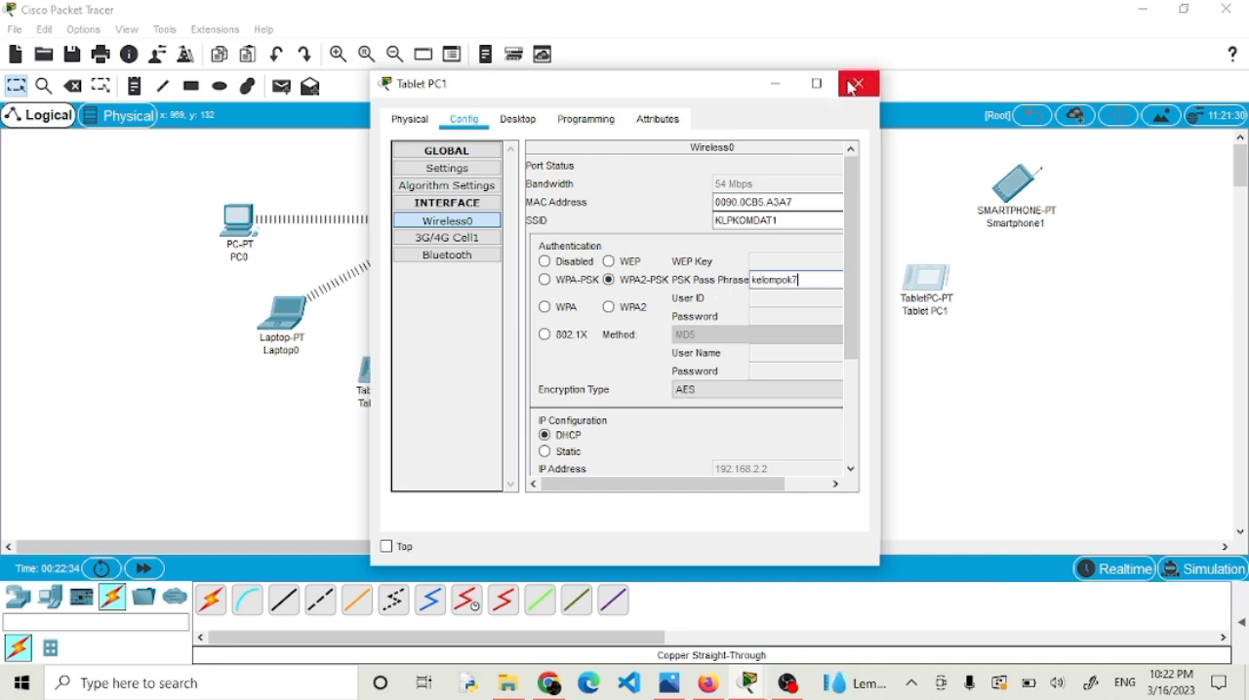
{"action": "left_click", "coordinate": [859, 84]}
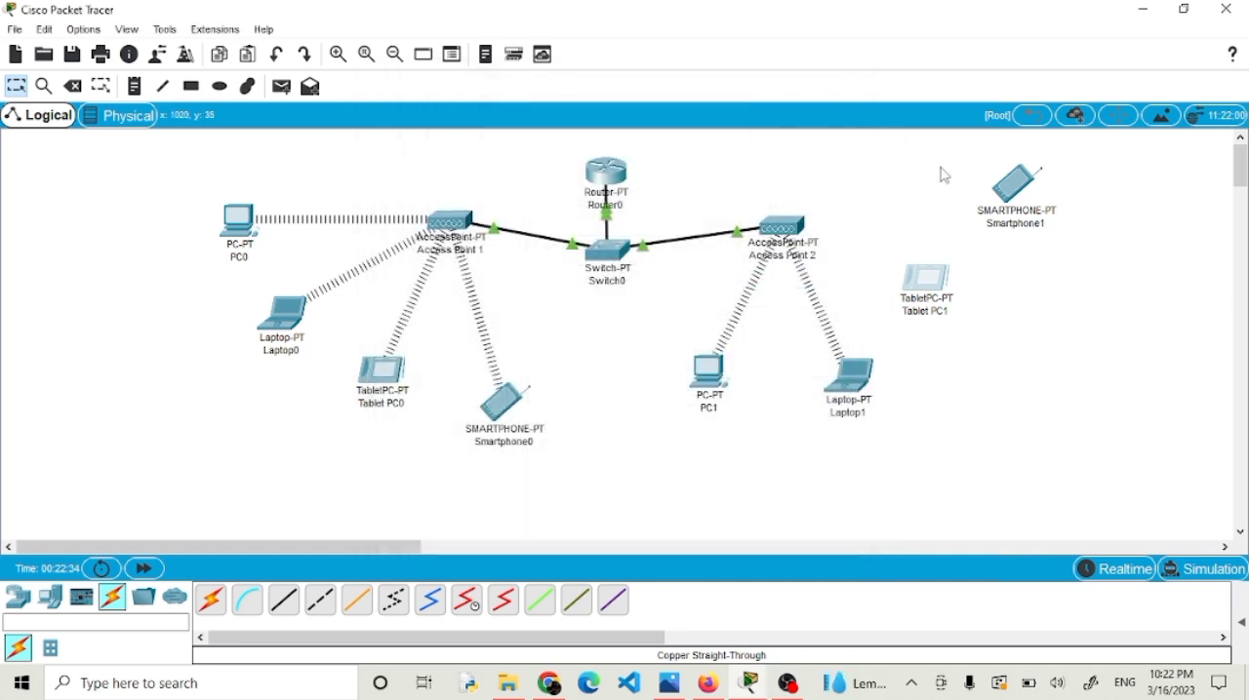
Set the SSID of Smartphone1's Wireless0 interface to KLPKOMDAT1.
{"action": "left_click", "coordinate": [1008, 190]}
{"action": "left_click", "coordinate": [476, 121]}
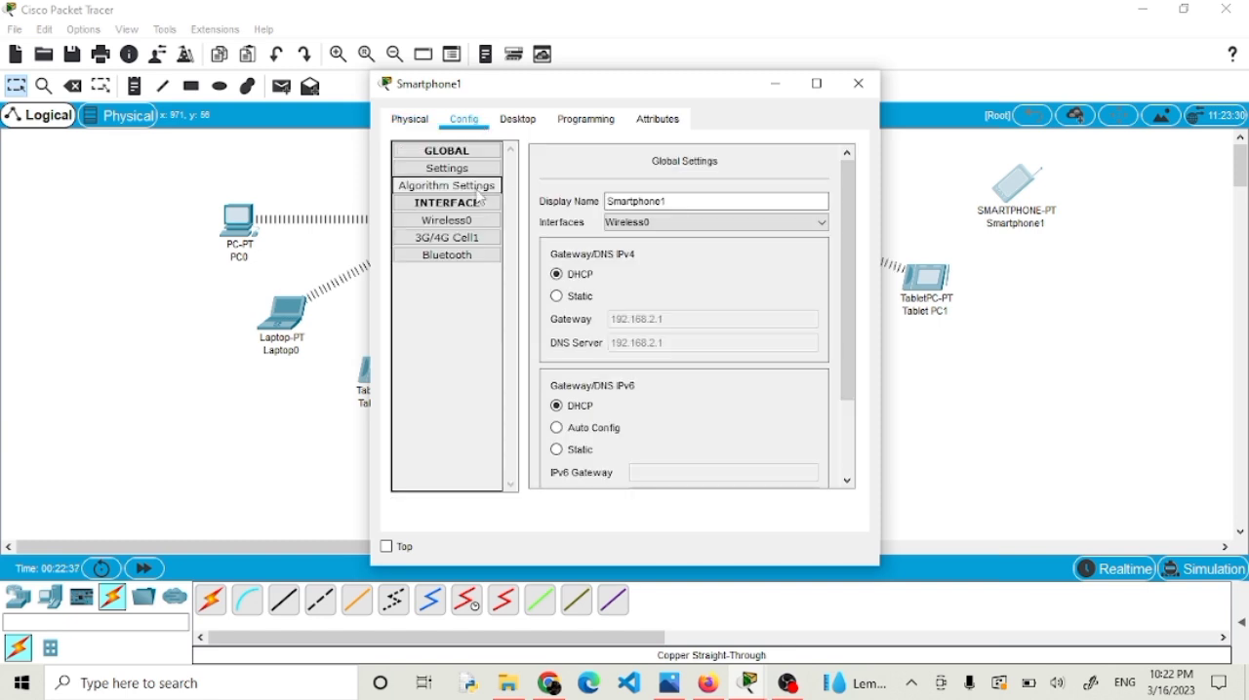
{"action": "left_click", "coordinate": [476, 223]}
{"action": "key", "text": "Tab"}
{"action": "type", "text": "KLPKOMDAT1"}
Switch Smartphone1's wireless authentication to WPA2-PSK, enter the PSK pass phrase and close its window.
{"action": "left_click", "coordinate": [610, 280]}
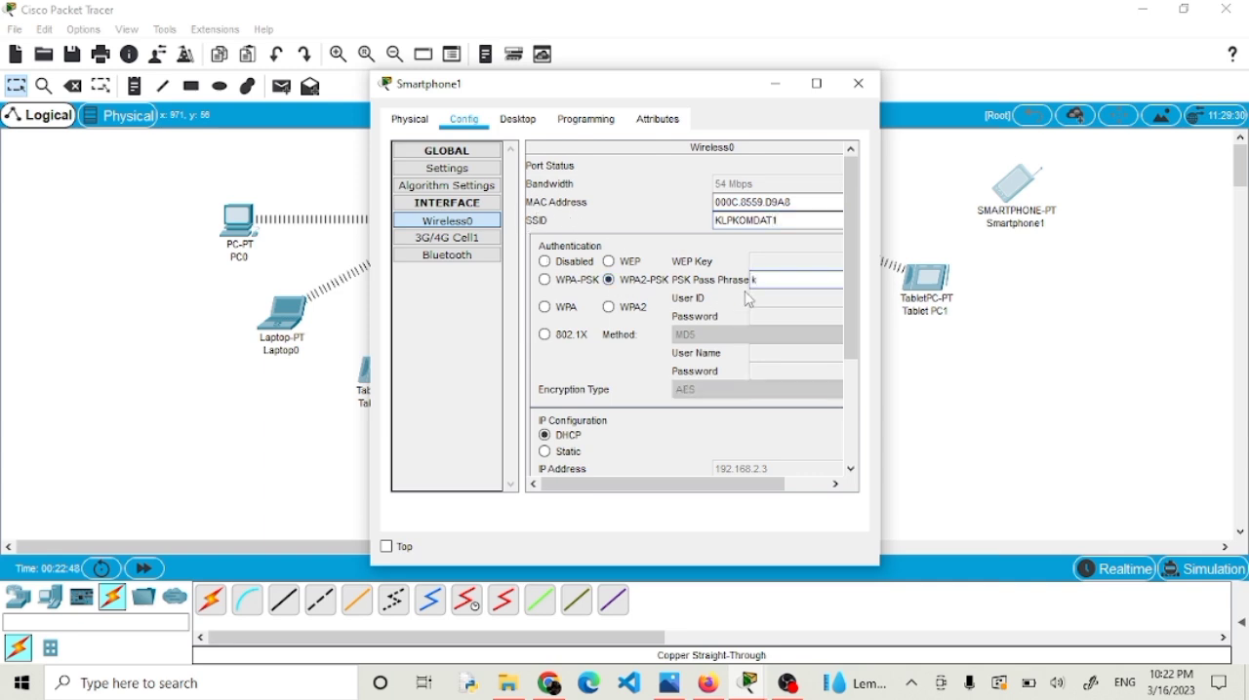
{"action": "type", "text": "kelompok"}
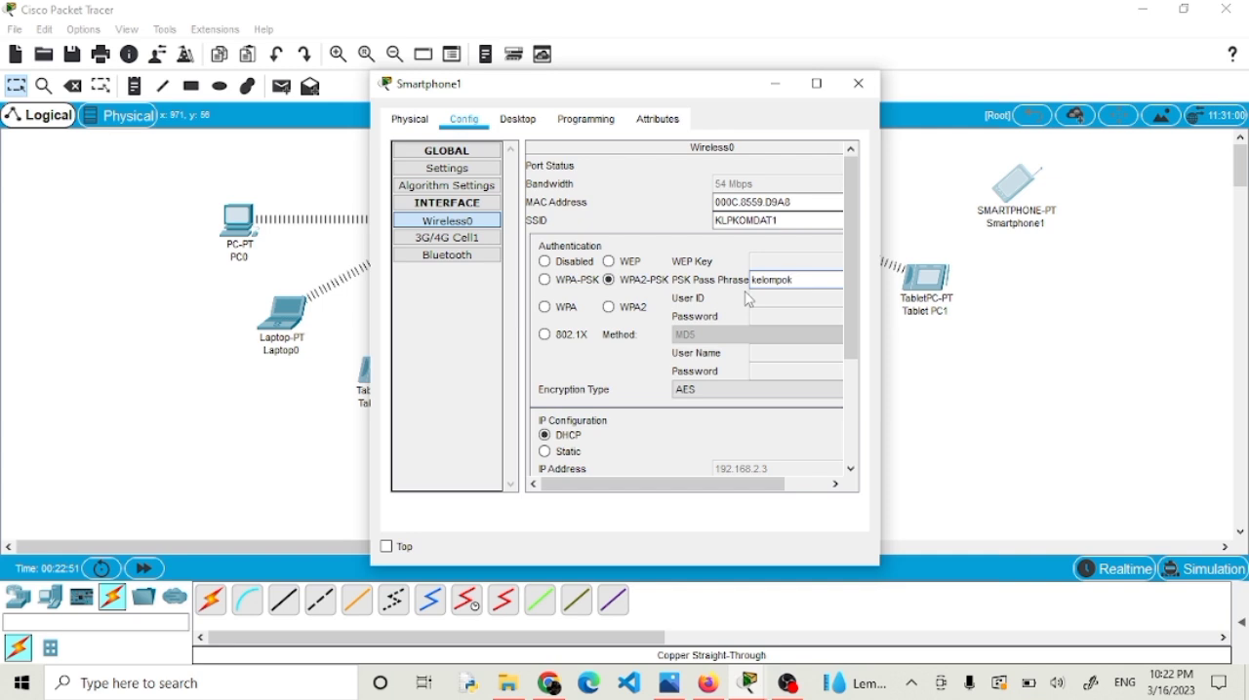
{"action": "left_click", "coordinate": [858, 84]}
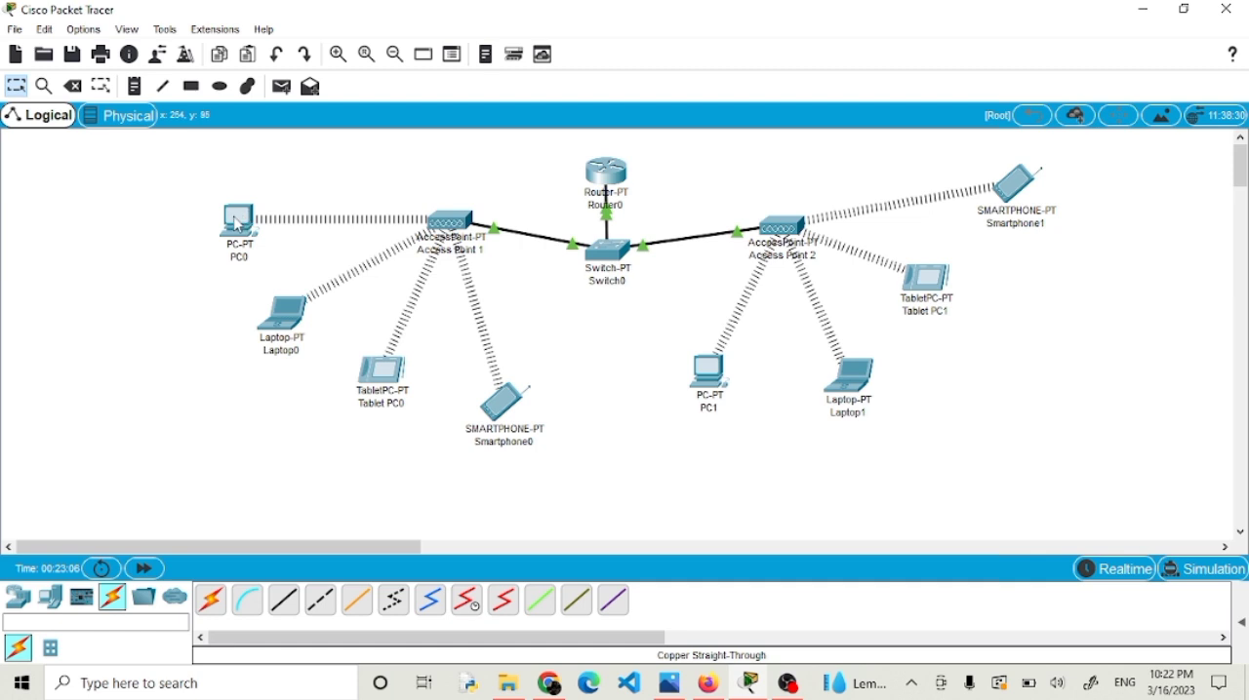
Switch the IPv4 configuration of PC0's Wireless0 interface from DHCP to Static and close its window.
{"action": "mouse_move", "coordinate": [237, 226]}
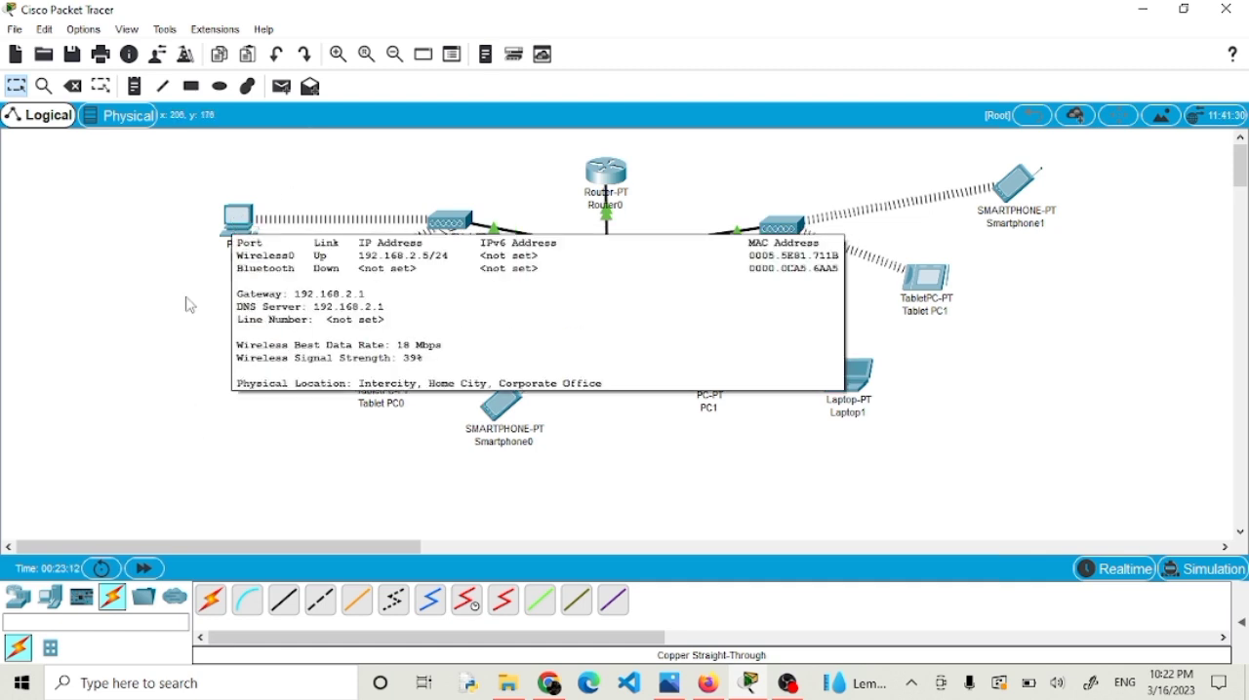
{"action": "left_click", "coordinate": [245, 221]}
{"action": "left_click", "coordinate": [515, 118]}
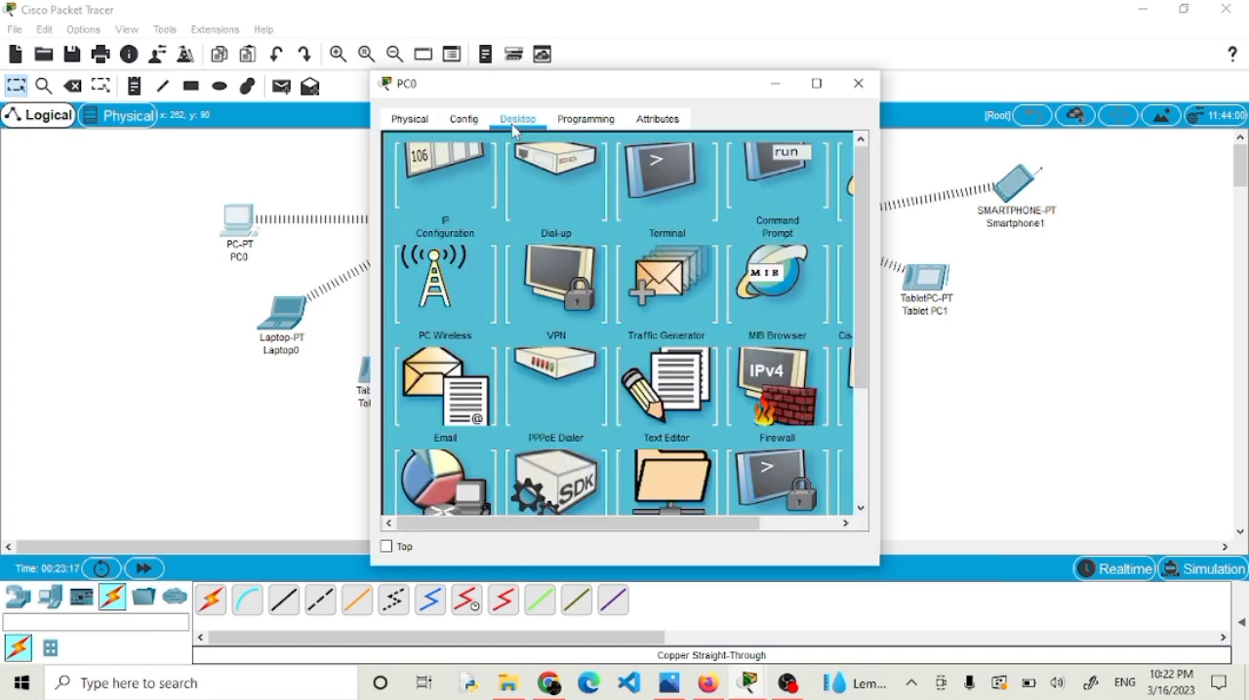
{"action": "left_click", "coordinate": [476, 171]}
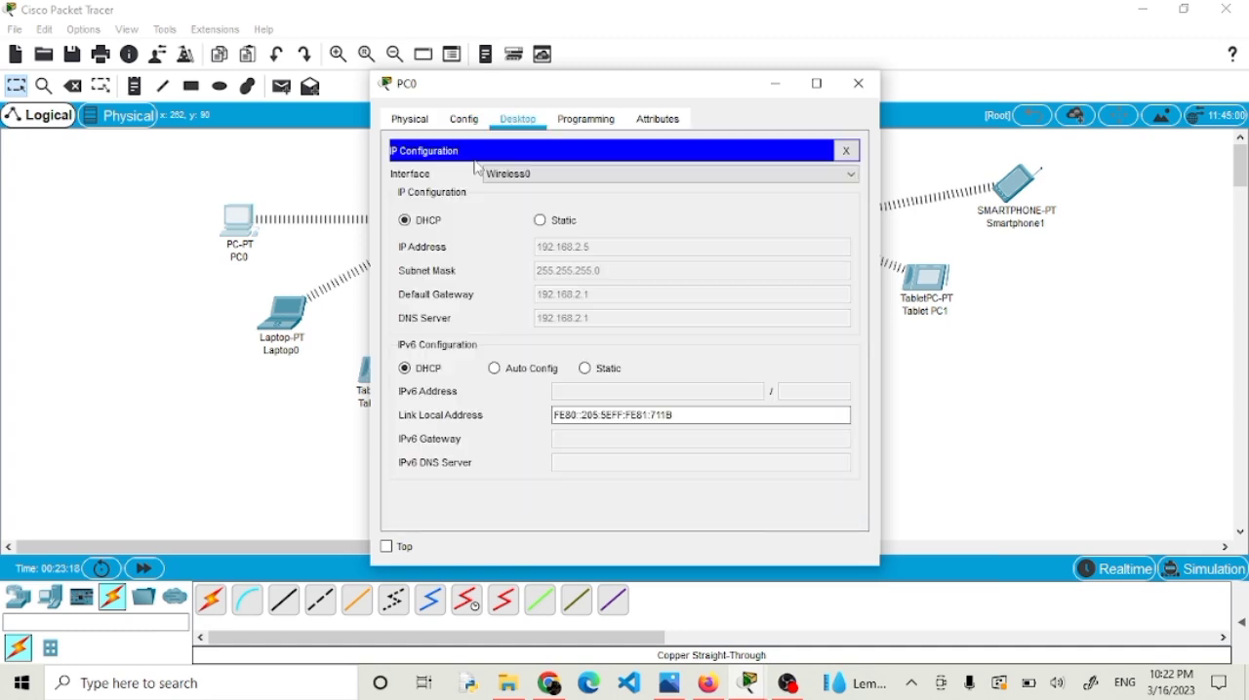
{"action": "left_click", "coordinate": [542, 222]}
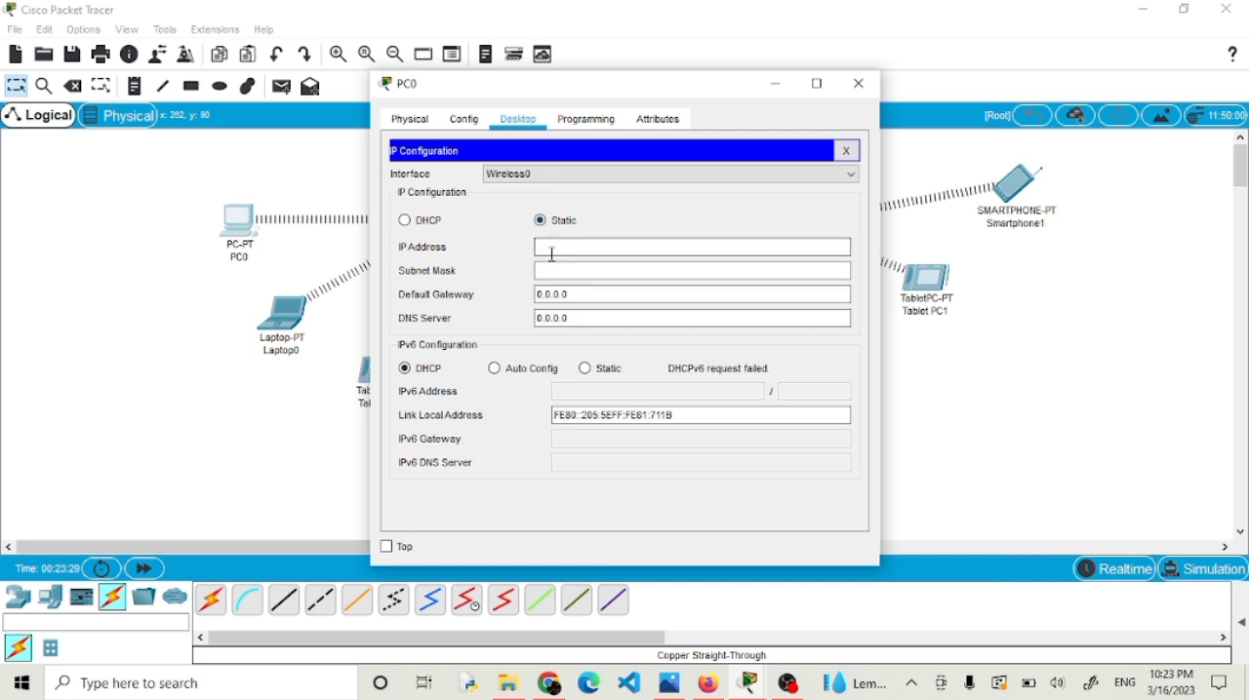
{"action": "left_click", "coordinate": [859, 84]}
{"action": "left_click", "coordinate": [449, 227]}
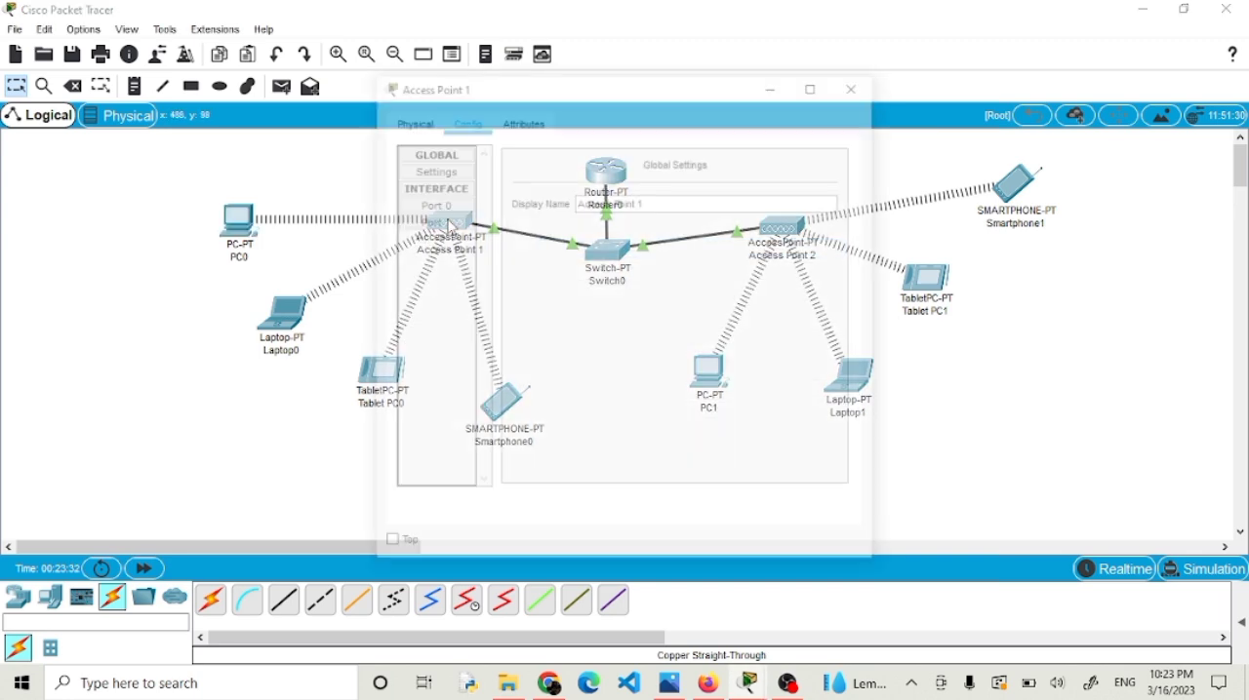
{"action": "left_click", "coordinate": [855, 84]}
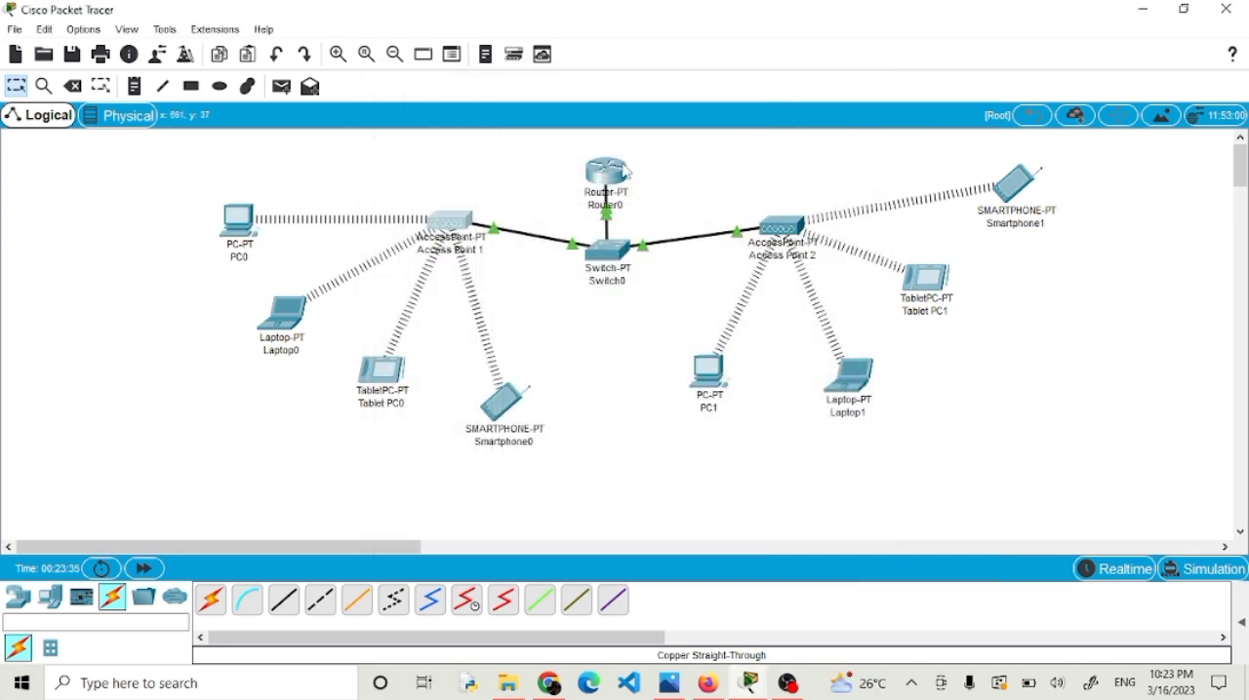
Give Router0's FastEthernet4/0 interface the IP address 192.168.1.1 with subnet mask 255.255.255.0 and turn the port on.
{"action": "left_click", "coordinate": [607, 174]}
{"action": "left_click", "coordinate": [481, 125]}
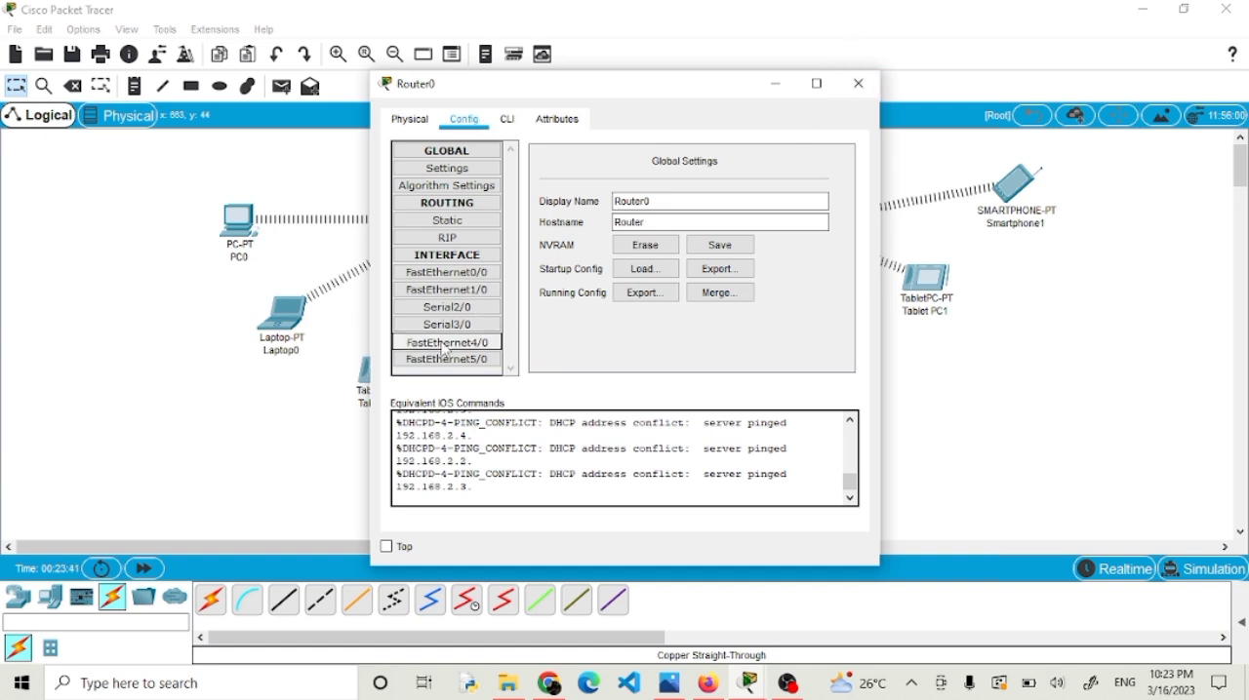
{"action": "left_click", "coordinate": [445, 350]}
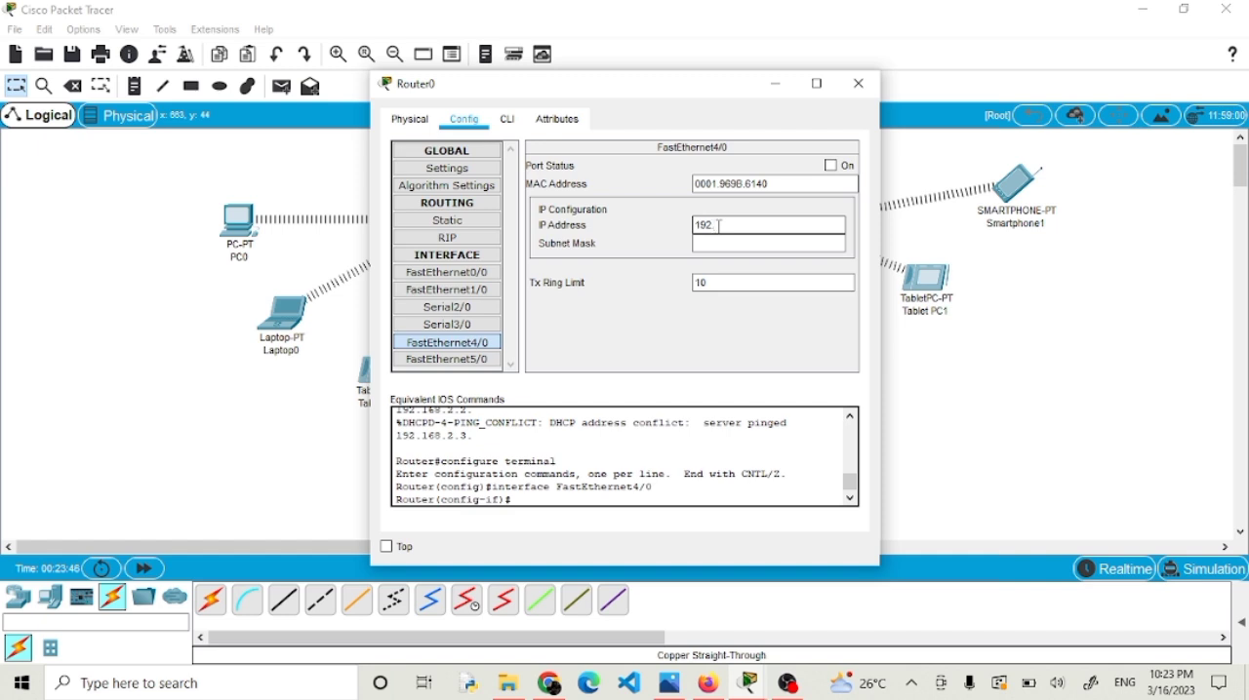
{"action": "type", "text": "168.1.1"}
{"action": "left_click", "coordinate": [717, 244]}
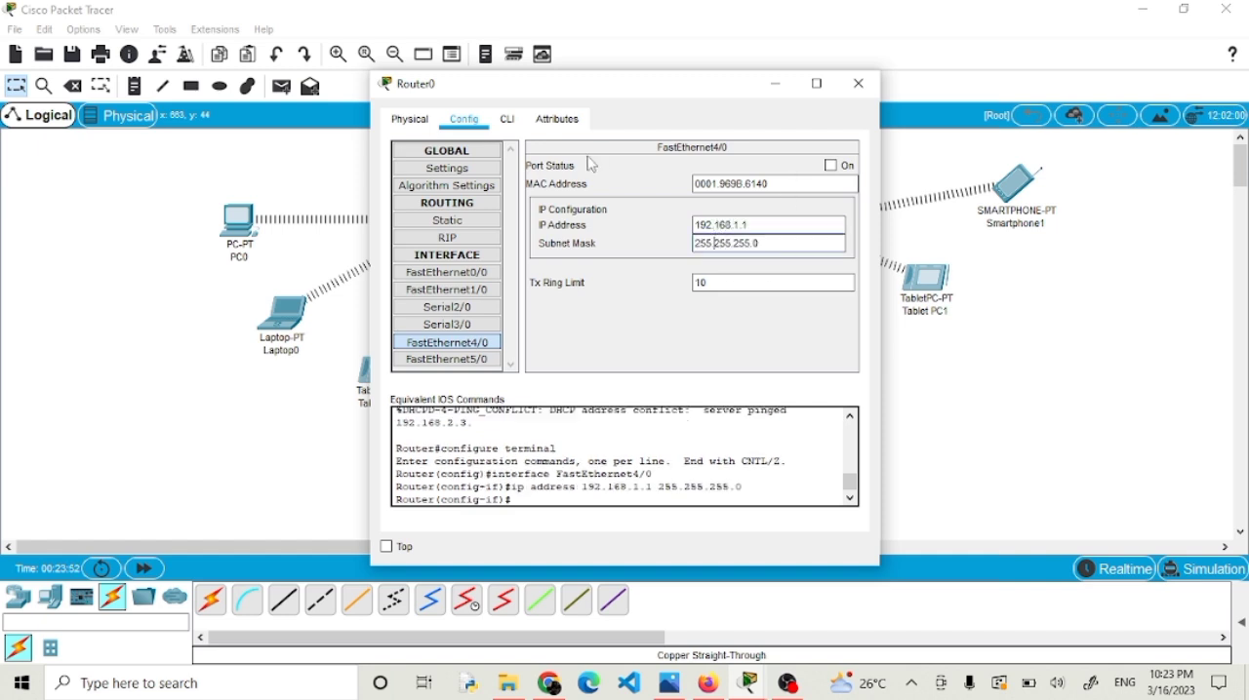
{"action": "left_click", "coordinate": [830, 166]}
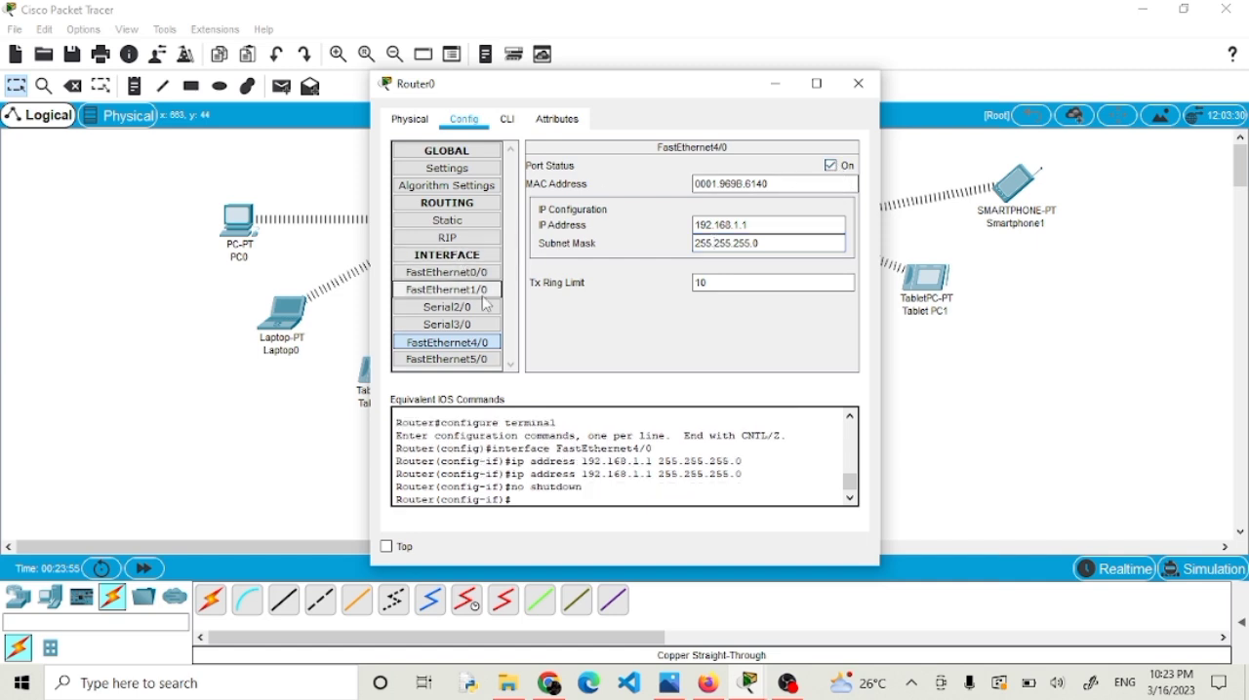
Give Router0's FastEthernet5/0 interface the IP address 172.168.1.1 with subnet mask 255.255.0.0 and turn the port on.
{"action": "left_click", "coordinate": [447, 359]}
{"action": "left_click", "coordinate": [725, 235]}
{"action": "left_click", "coordinate": [726, 223]}
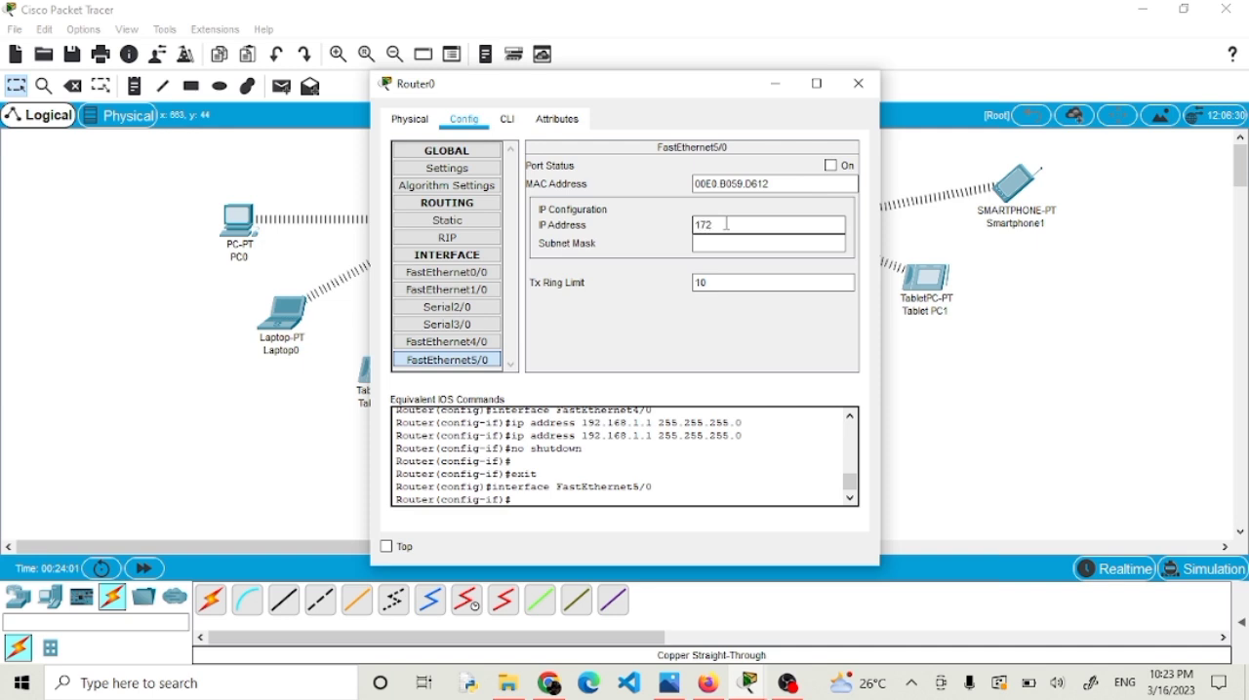
{"action": "type", "text": "172.168.1.1"}
{"action": "left_click", "coordinate": [727, 244]}
{"action": "left_click", "coordinate": [830, 166]}
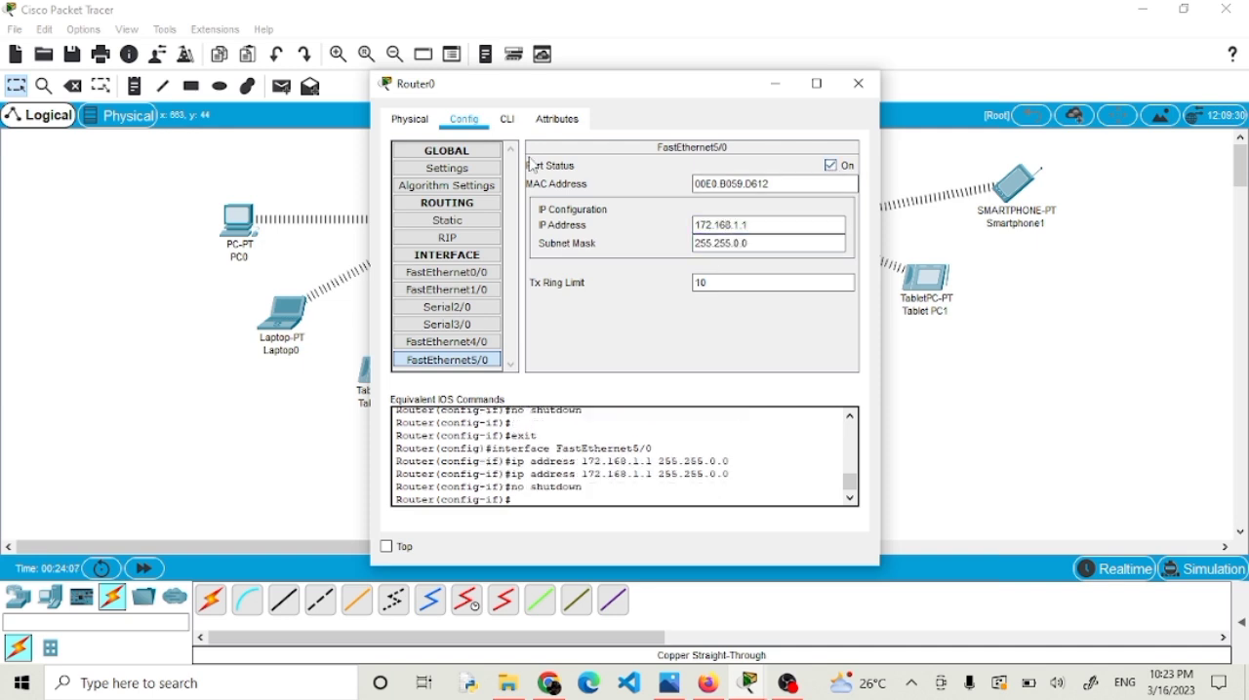
Add the networks 192.168.1.1 and 172.168.1.1 to Router0's RIP routing and close its window.
{"action": "left_click", "coordinate": [480, 239]}
{"action": "left_click", "coordinate": [733, 173]}
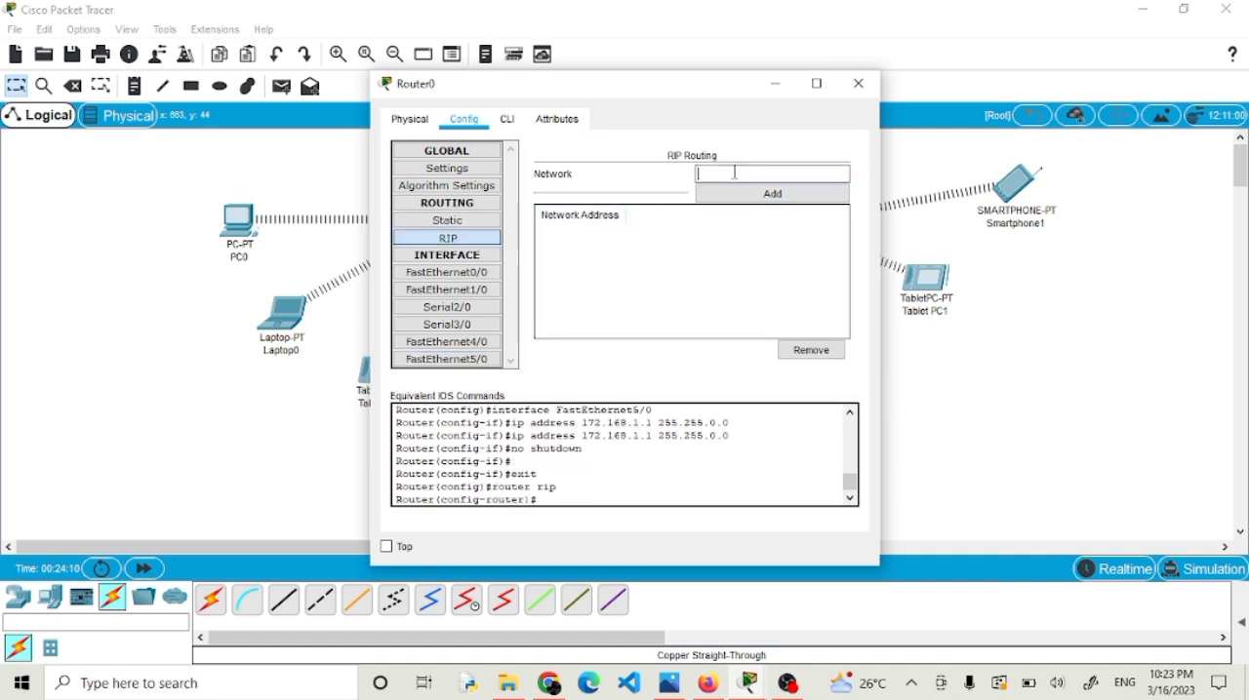
{"action": "type", "text": "192.168.1.1"}
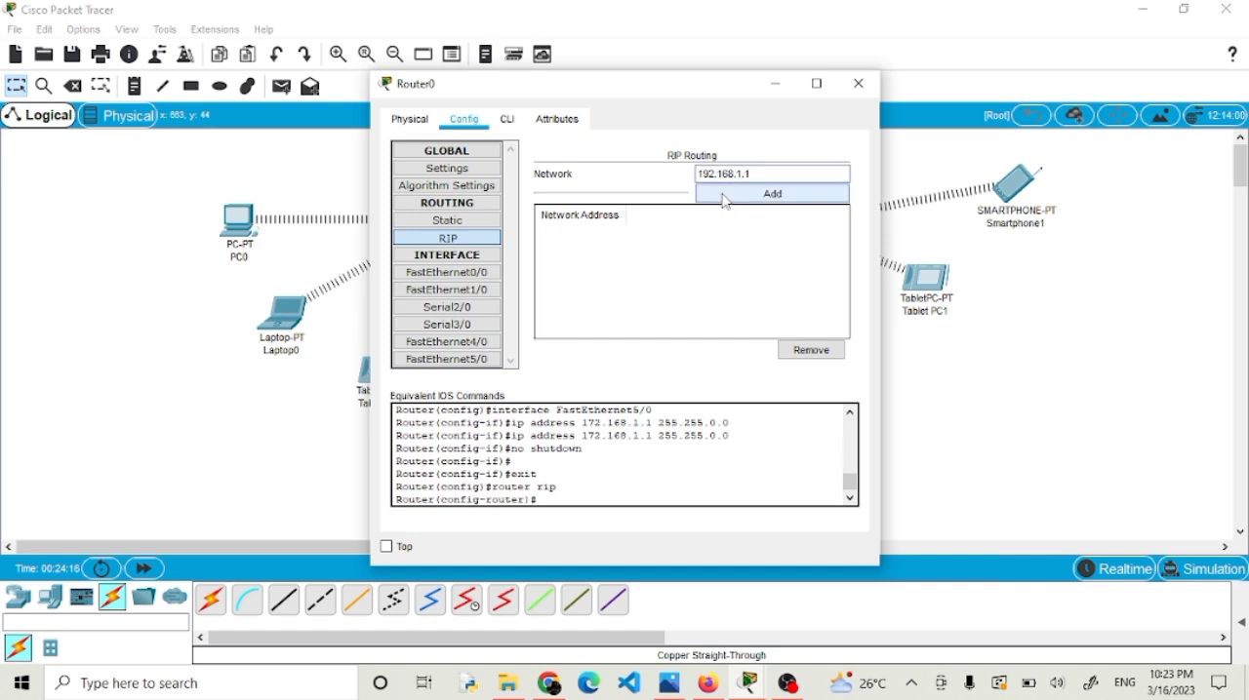
{"action": "left_click", "coordinate": [731, 194]}
{"action": "left_click", "coordinate": [734, 173]}
{"action": "type", "text": "172.168"}
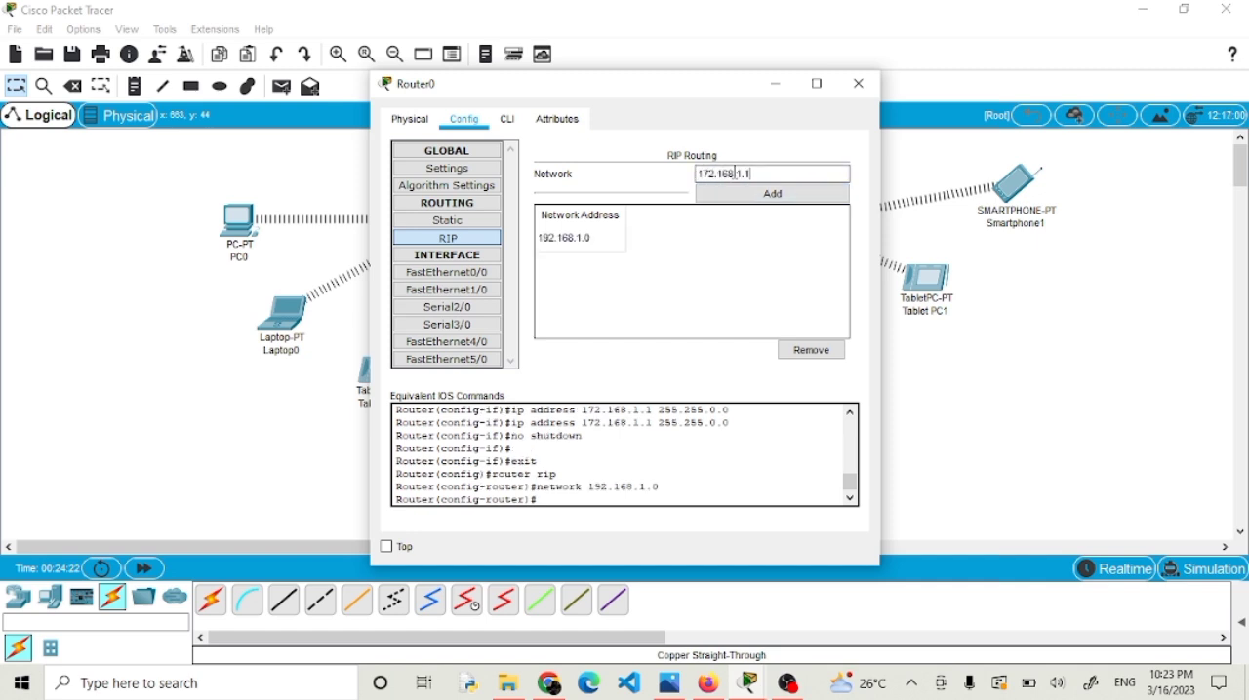
{"action": "left_click", "coordinate": [734, 193]}
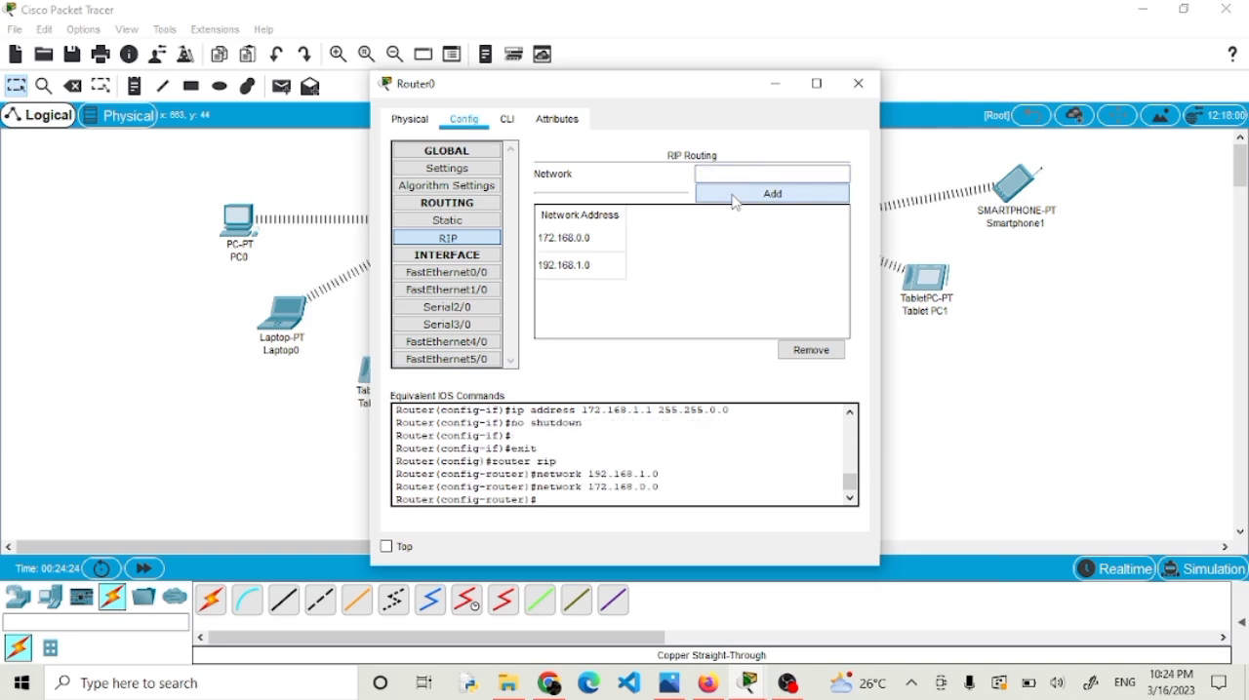
{"action": "left_click", "coordinate": [859, 84]}
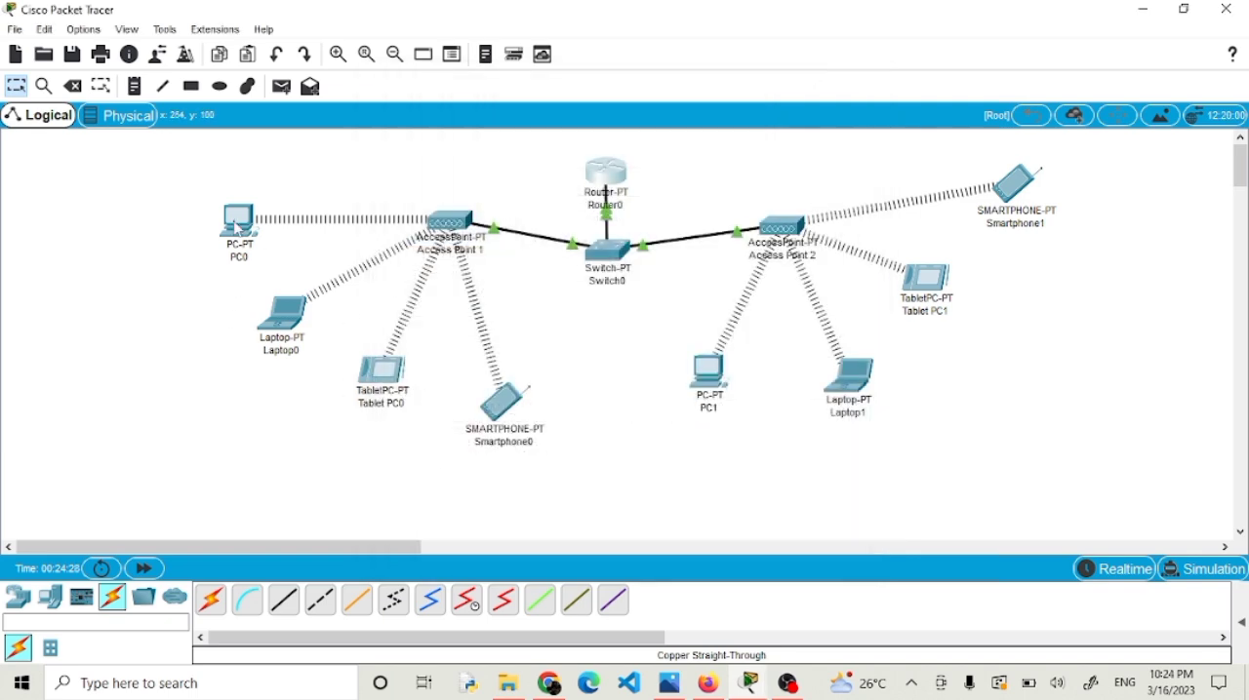
Set PC0's static IP address to 192.168.1.1, subnet mask to 255.255.255.0 and default gateway to 192.168.1.1, and close its window.
{"action": "left_click", "coordinate": [237, 225]}
{"action": "left_click", "coordinate": [429, 179]}
{"action": "left_click", "coordinate": [549, 249]}
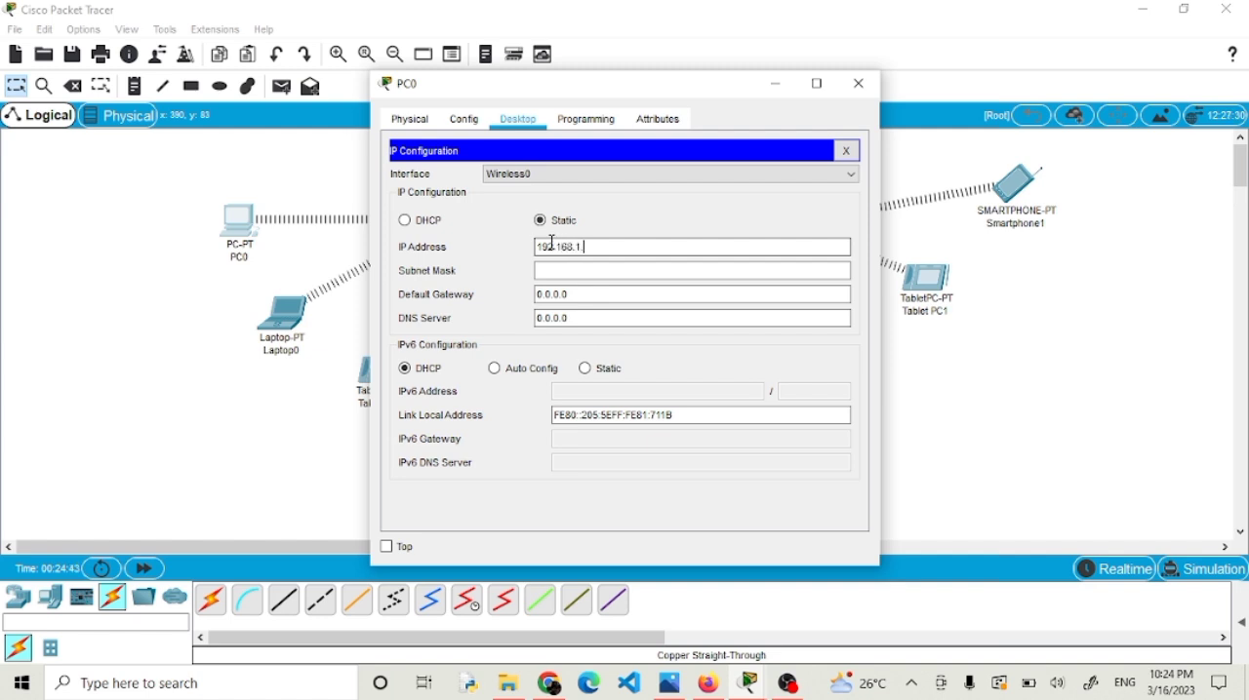
{"action": "left_click", "coordinate": [552, 270]}
{"action": "left_click", "coordinate": [600, 248]}
{"action": "left_click_drag", "start_coordinate": [600, 248], "coordinate": [476, 256]}
{"action": "key", "text": "ctrl+c"}
{"action": "left_click_drag", "start_coordinate": [572, 294], "coordinate": [422, 295]}
{"action": "key", "text": "ctrl+v"}
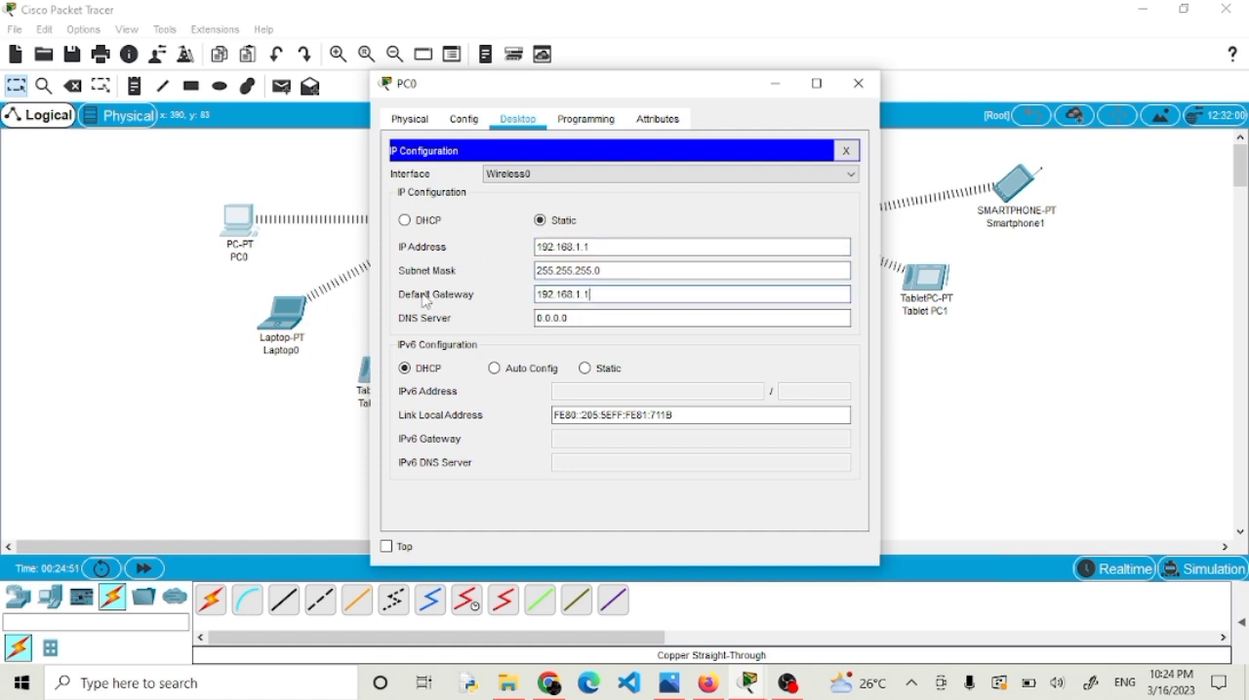
{"action": "left_click", "coordinate": [466, 123]}
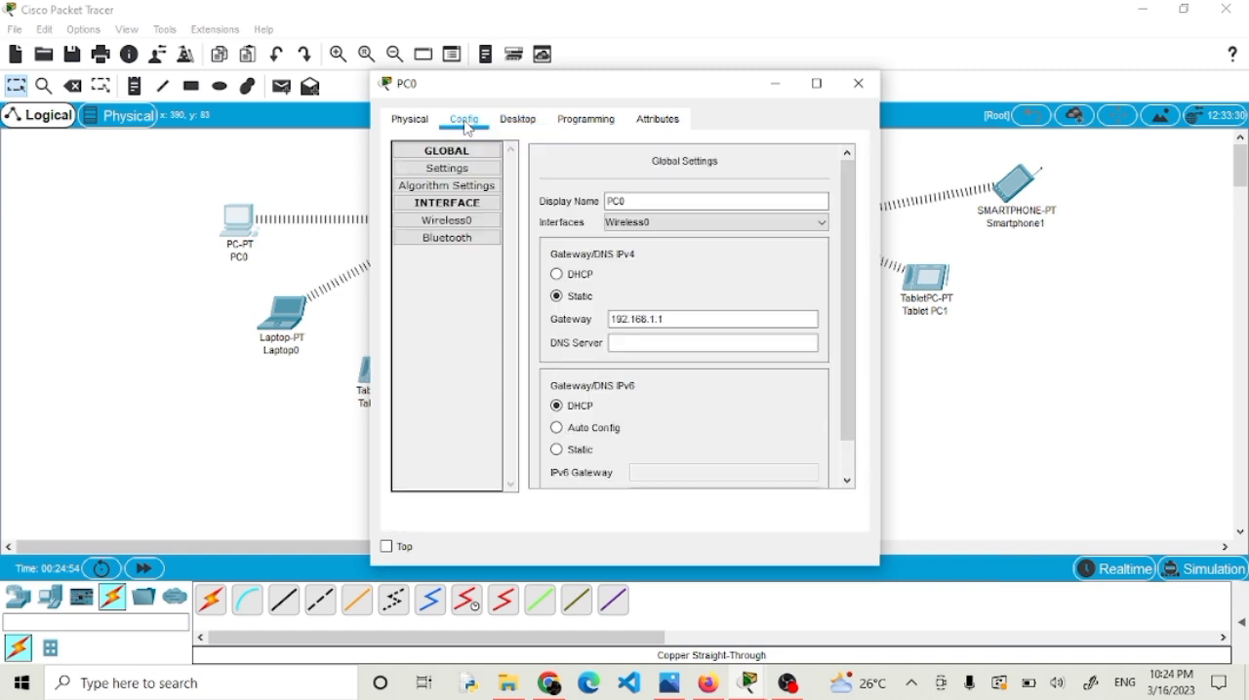
{"action": "left_click", "coordinate": [858, 86]}
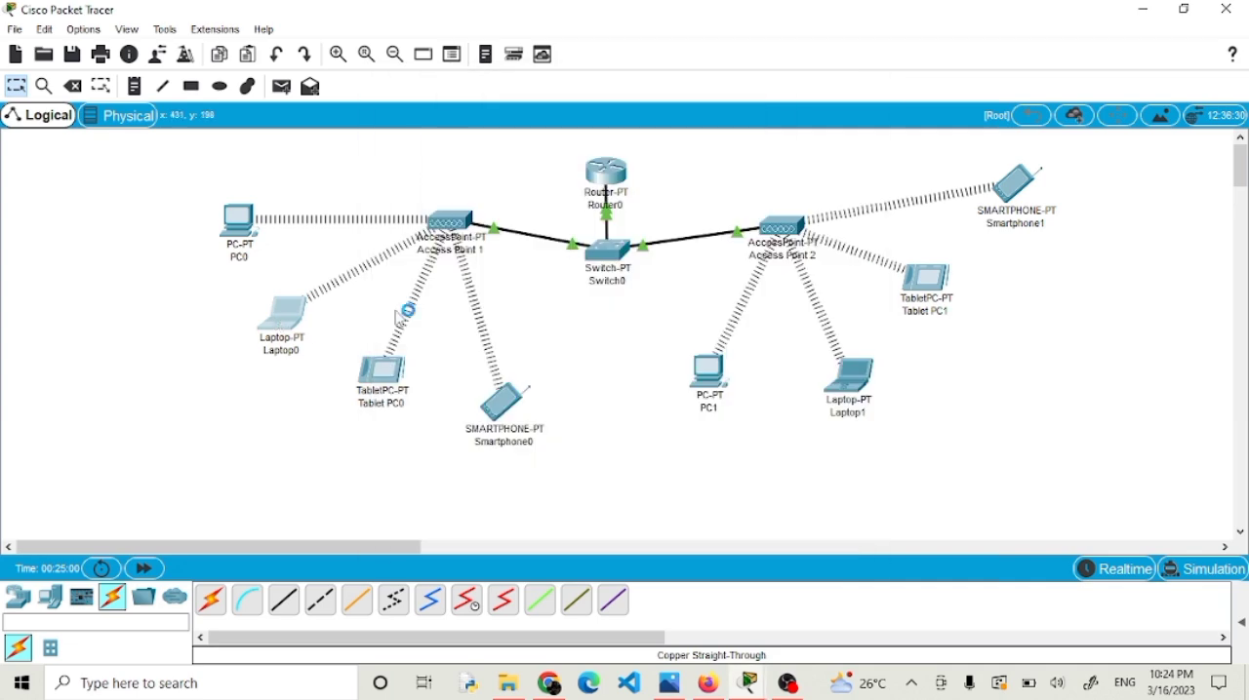
Switch Laptop0's IPv4 configuration to Static, enter its IP address, subnet mask and default gateway 192.168.1.1, and close its window.
{"action": "left_click", "coordinate": [288, 318]}
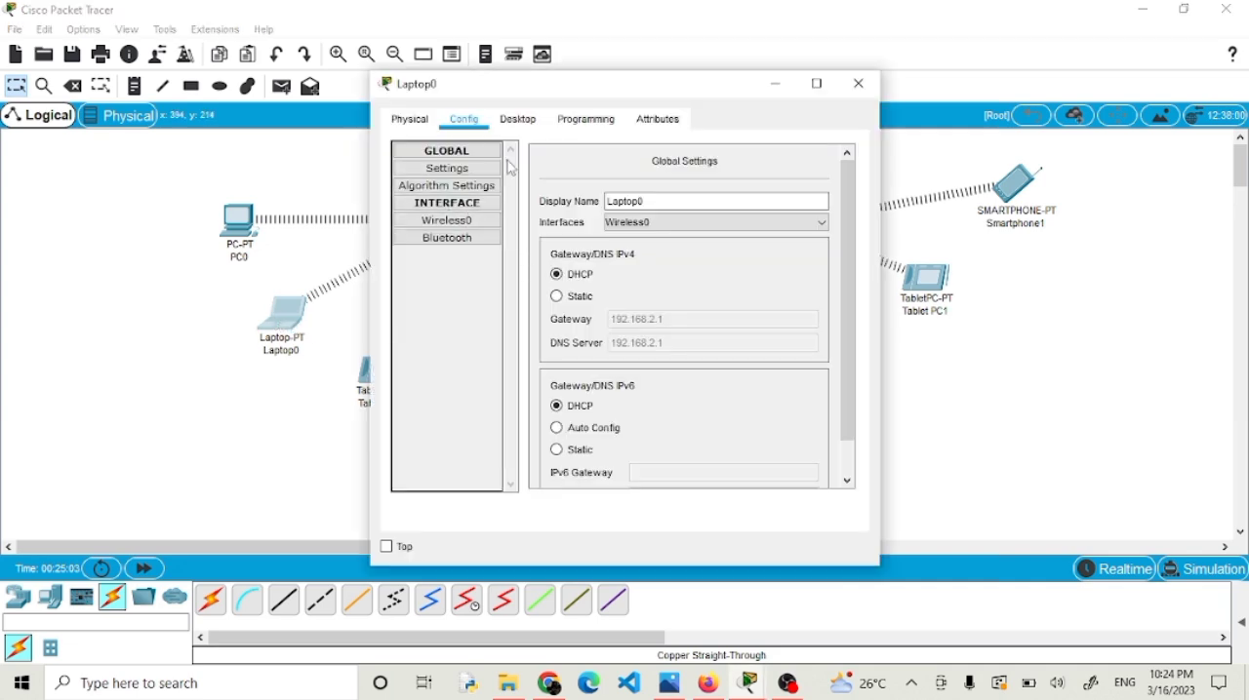
{"action": "left_click", "coordinate": [519, 119]}
{"action": "left_click", "coordinate": [431, 232]}
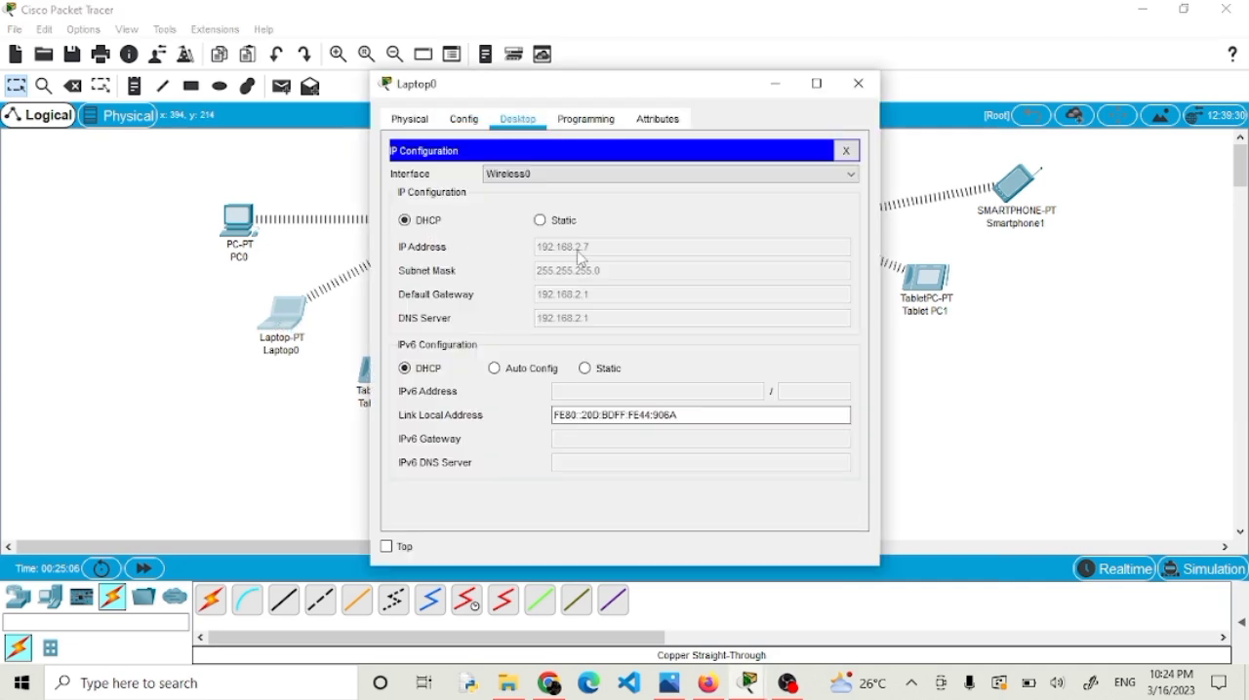
{"action": "left_click", "coordinate": [542, 223]}
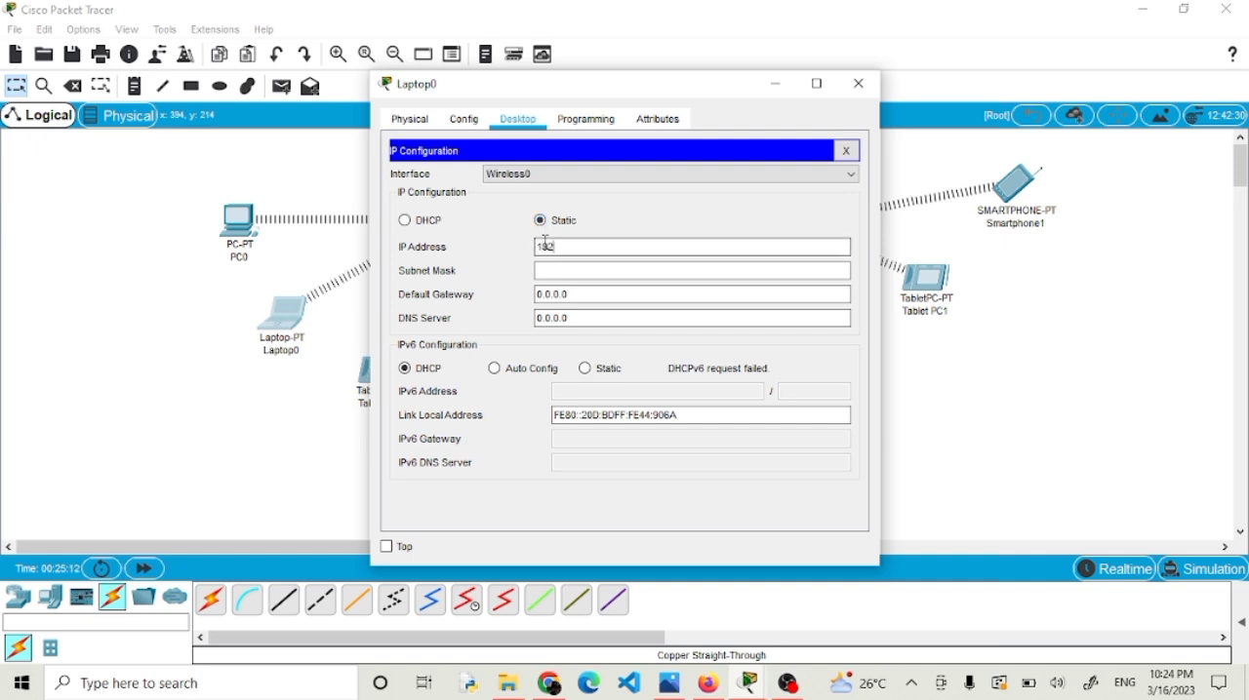
{"action": "key", "text": "XF86AudioMicMute"}
{"action": "left_click", "coordinate": [545, 241]}
{"action": "type", "text": "192.1"}
{"action": "left_click", "coordinate": [546, 268]}
{"action": "left_click_drag", "start_coordinate": [589, 296], "coordinate": [483, 299]}
{"action": "type", "text": "192.168.1.1"}
{"action": "left_click", "coordinate": [857, 84]}
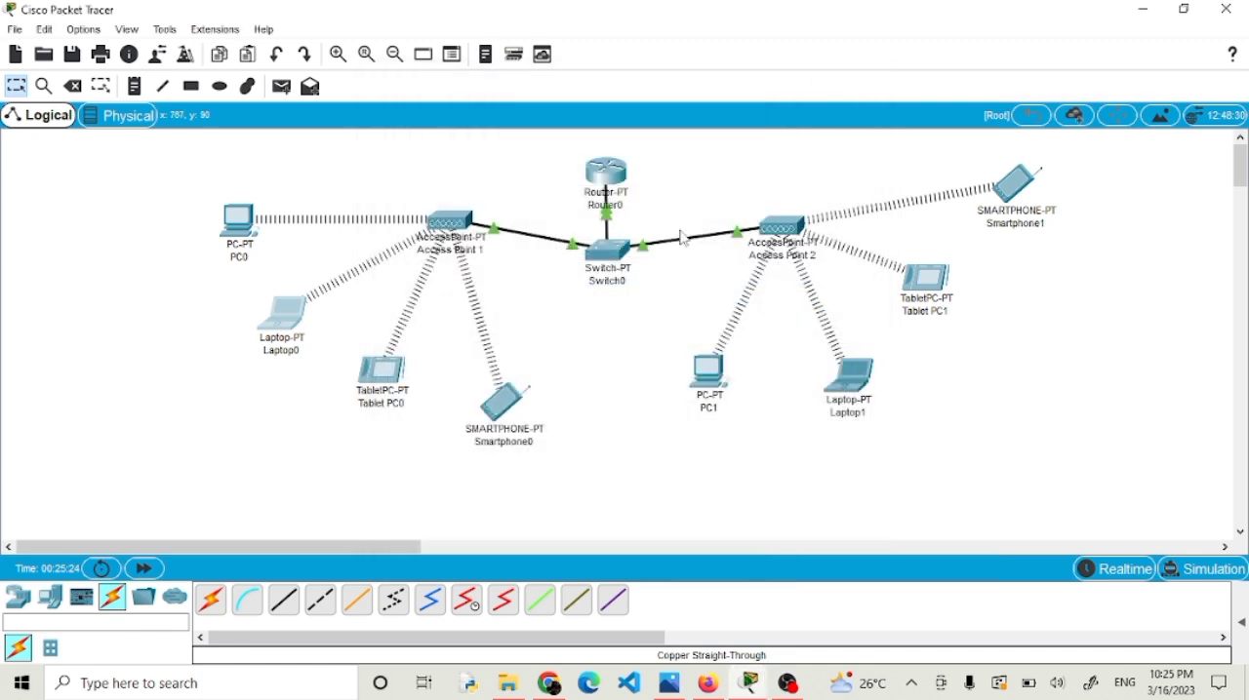
Give Tablet PC0 the static IP address 192.168.1.3, subnet mask 255.255.255.0 and default gateway 192.168.1.1, and close its window.
{"action": "left_click", "coordinate": [383, 375]}
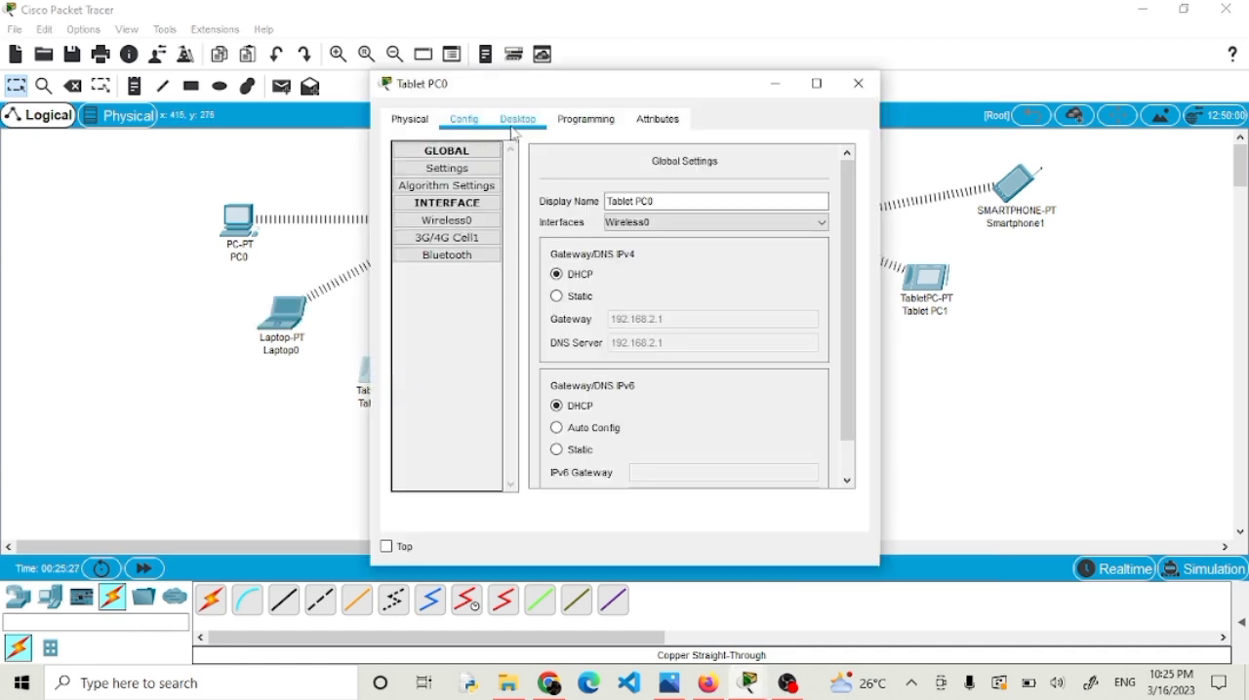
{"action": "left_click", "coordinate": [537, 127]}
{"action": "left_click", "coordinate": [470, 189]}
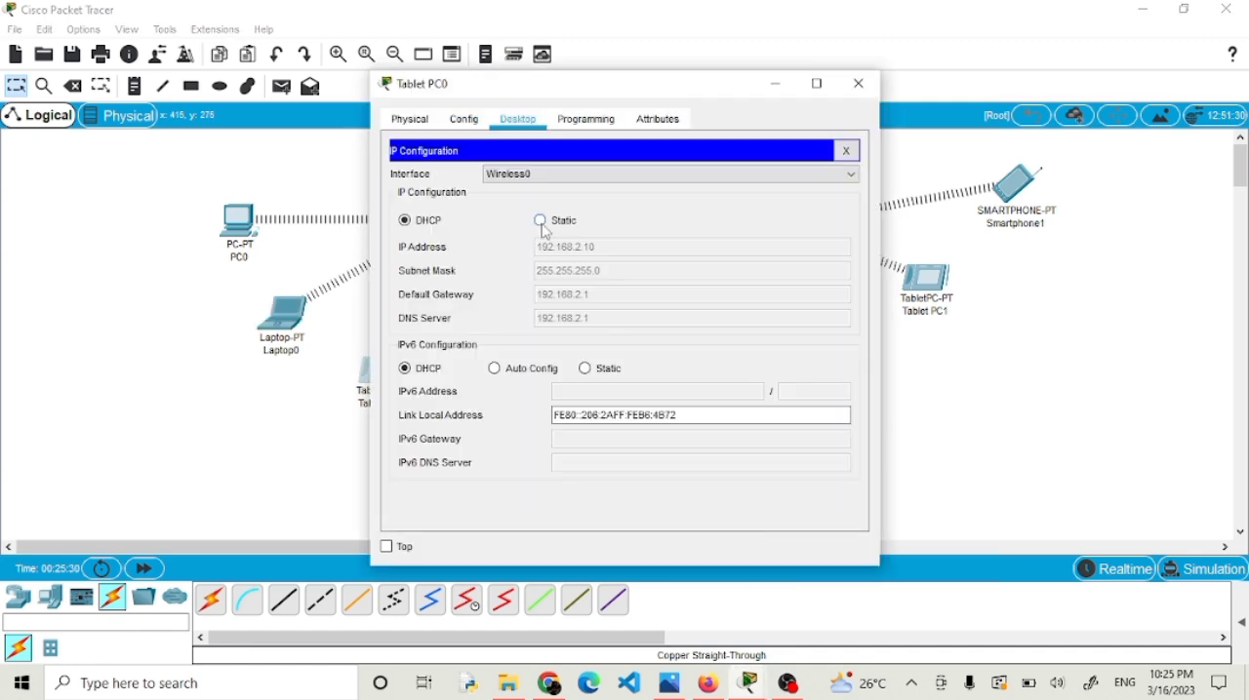
{"action": "left_click", "coordinate": [540, 221]}
{"action": "left_click", "coordinate": [571, 249]}
{"action": "key", "text": "ctrl+v"}
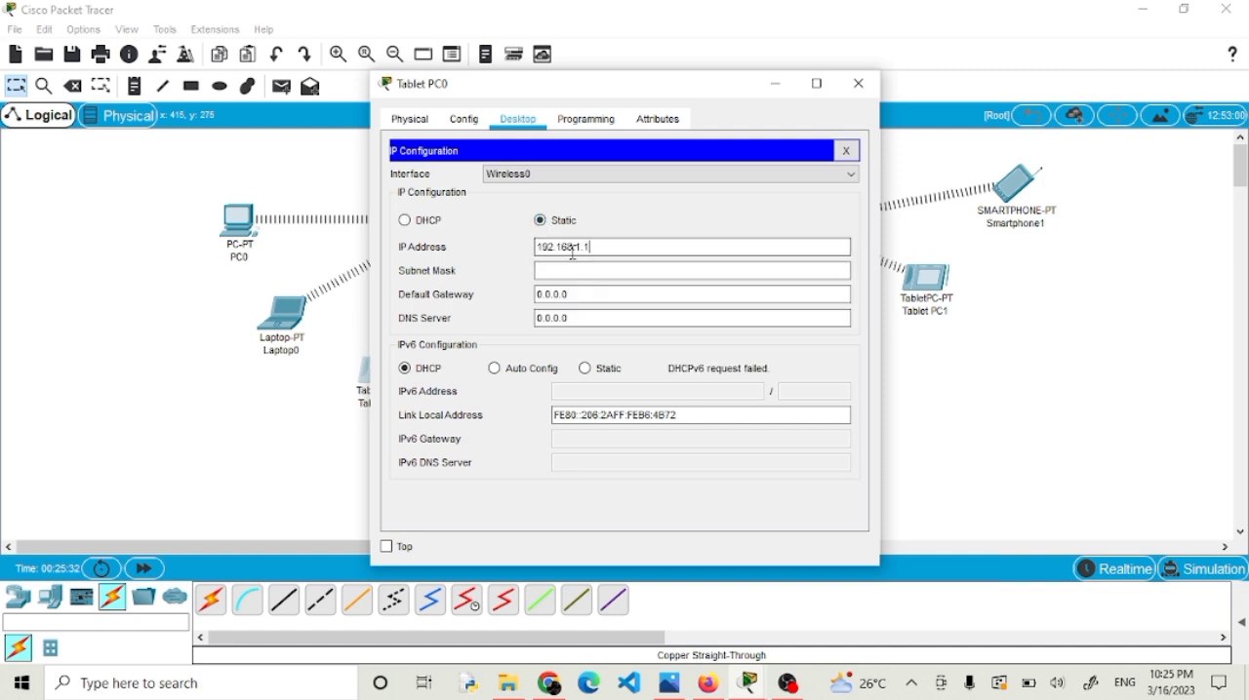
{"action": "left_click", "coordinate": [572, 270]}
{"action": "left_click", "coordinate": [575, 292]}
{"action": "left_click_drag", "start_coordinate": [576, 291], "coordinate": [432, 302]}
{"action": "key", "text": "ctrl+v"}
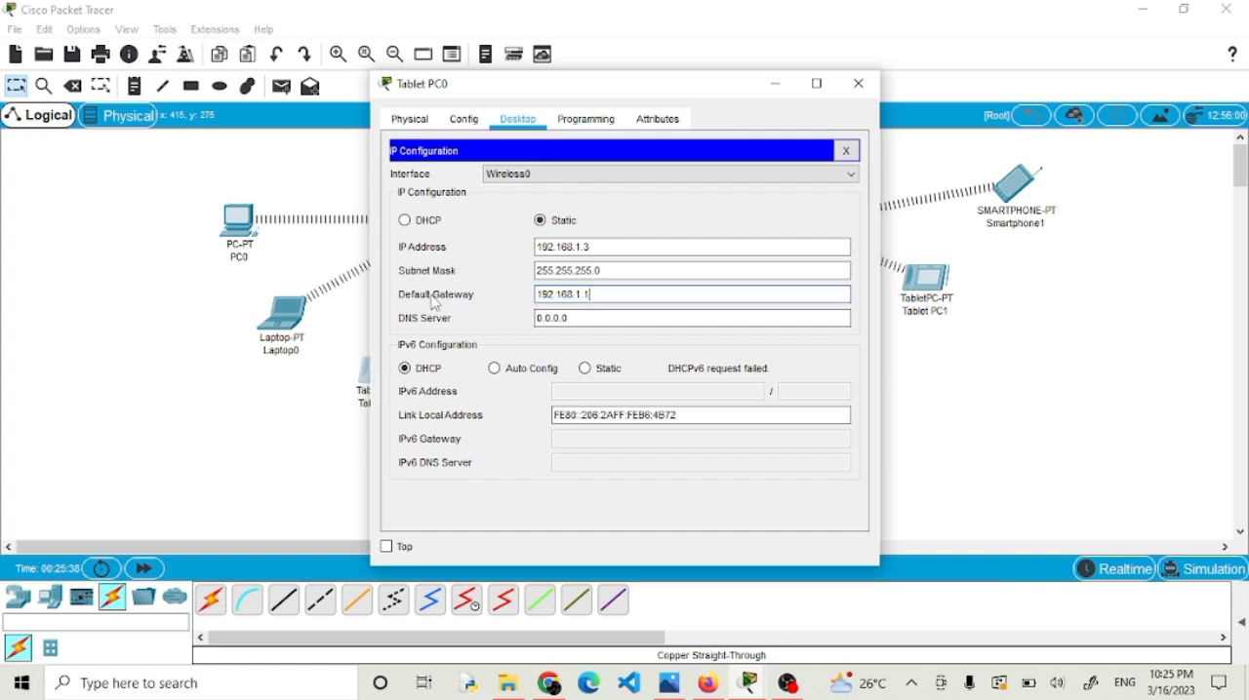
{"action": "left_click", "coordinate": [869, 88]}
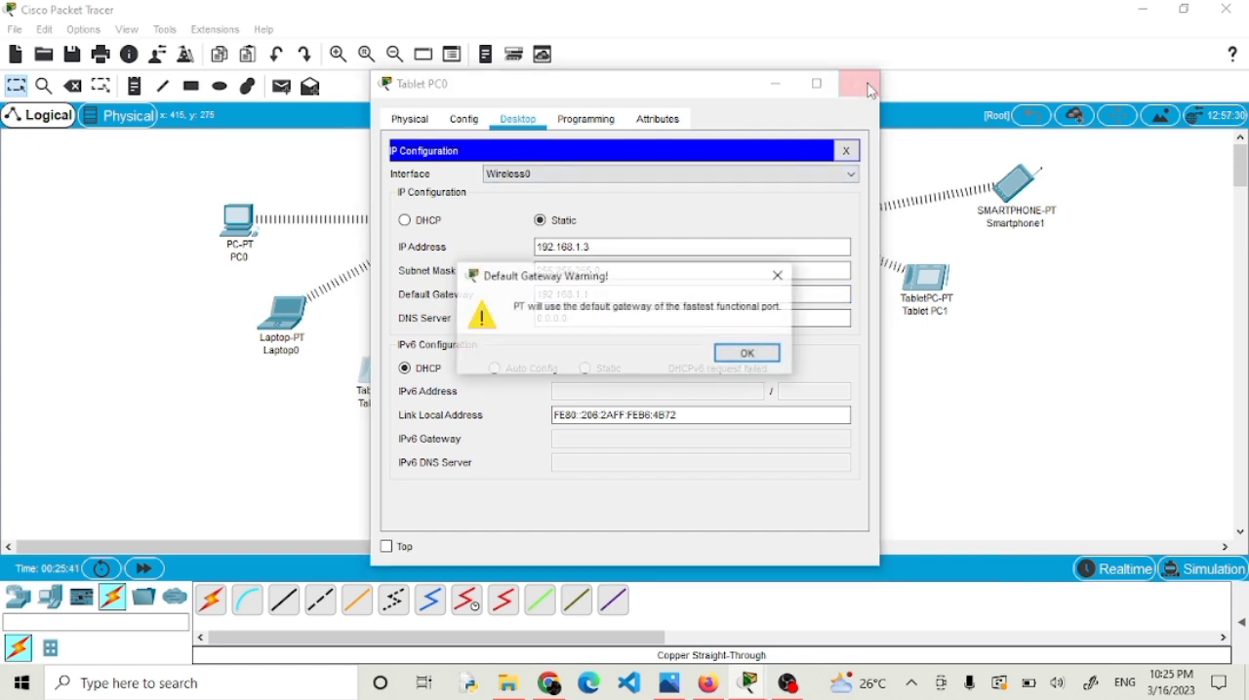
{"action": "left_click", "coordinate": [746, 354]}
Give Smartphone0 the static IP address 192.168.1.4, subnet mask 255.255.255.0 and default gateway 192.168.1.1, and close its window.
{"action": "left_click", "coordinate": [499, 402]}
{"action": "left_click", "coordinate": [518, 119]}
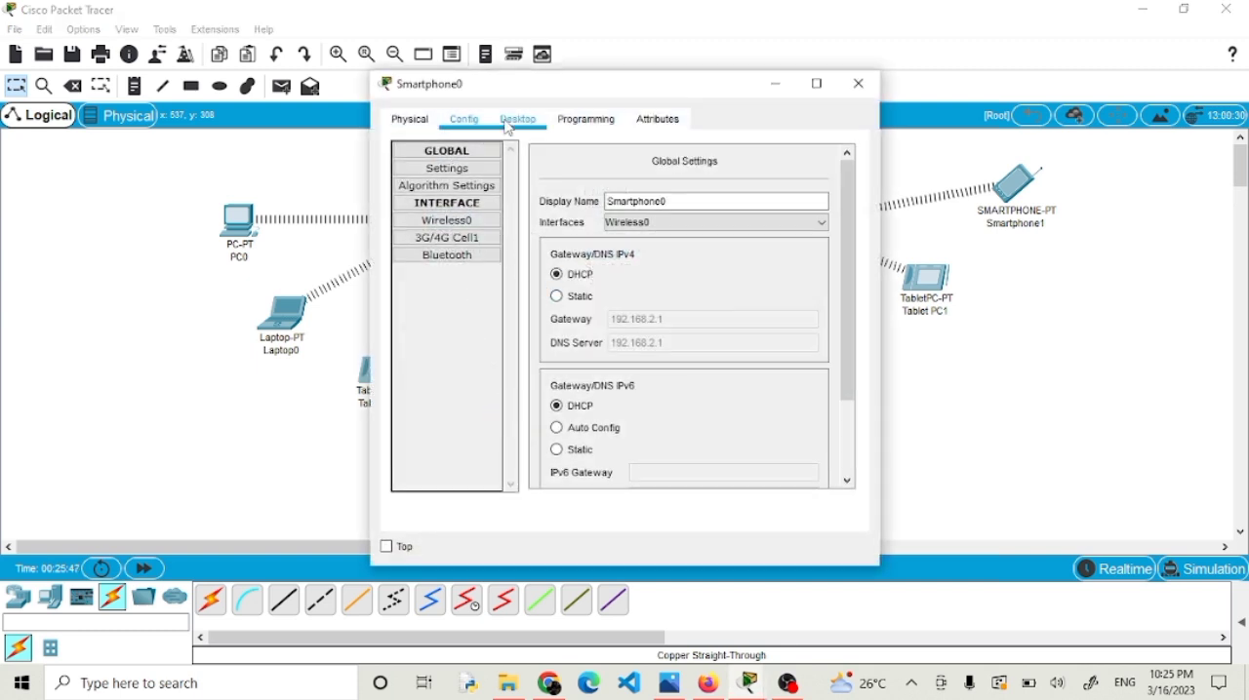
{"action": "left_click", "coordinate": [446, 178]}
{"action": "left_click", "coordinate": [539, 221]}
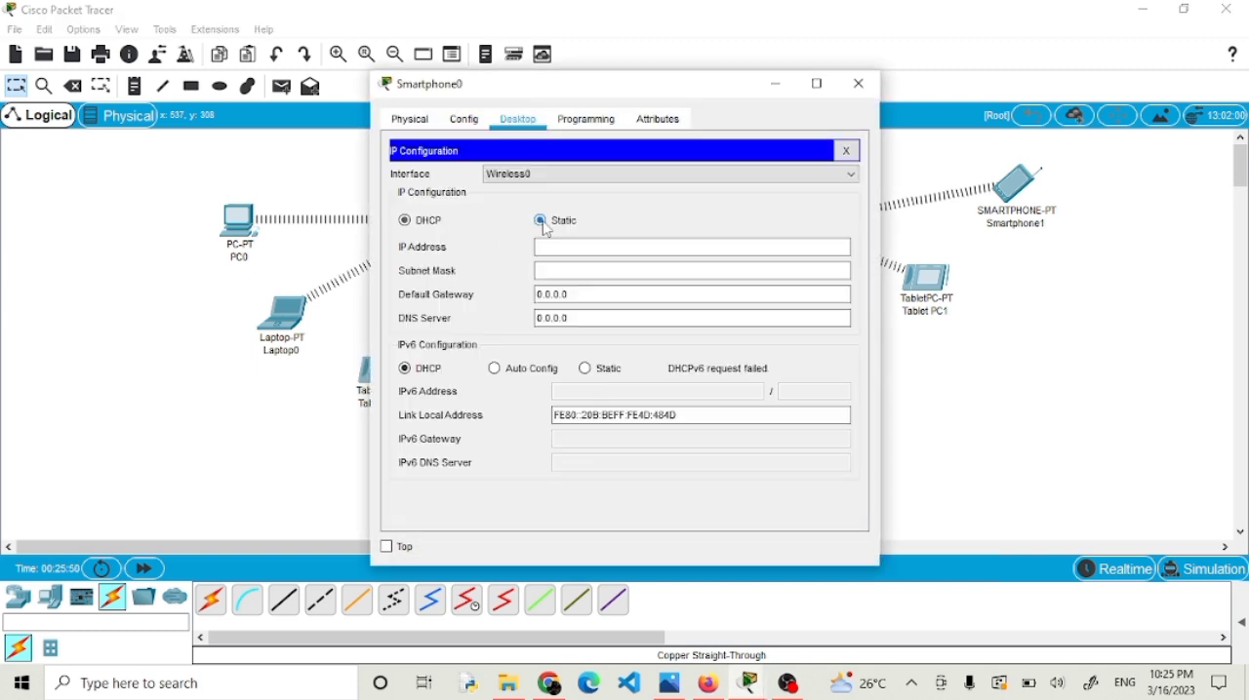
{"action": "left_click", "coordinate": [563, 247]}
{"action": "type", "text": "192.168.1.1"}
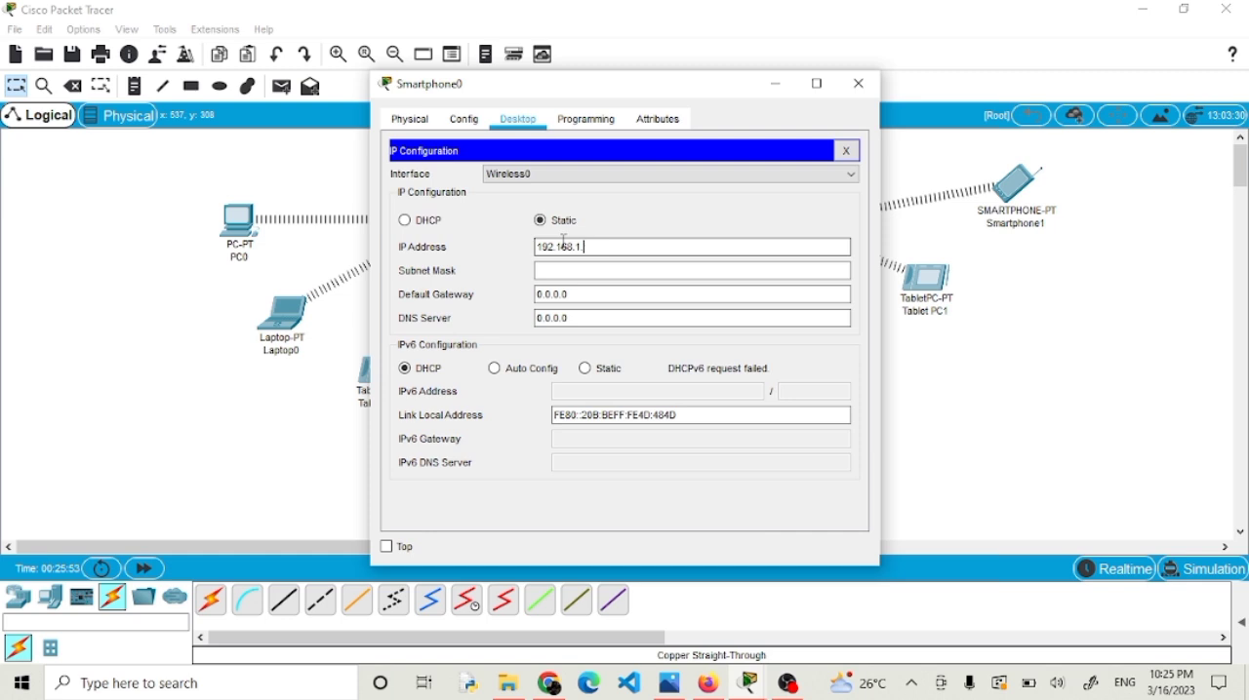
{"action": "left_click", "coordinate": [554, 271]}
{"action": "type", "text": "255.255.255.0"}
{"action": "left_click_drag", "start_coordinate": [568, 294], "coordinate": [462, 283]}
{"action": "type", "text": "192.168.1.1"}
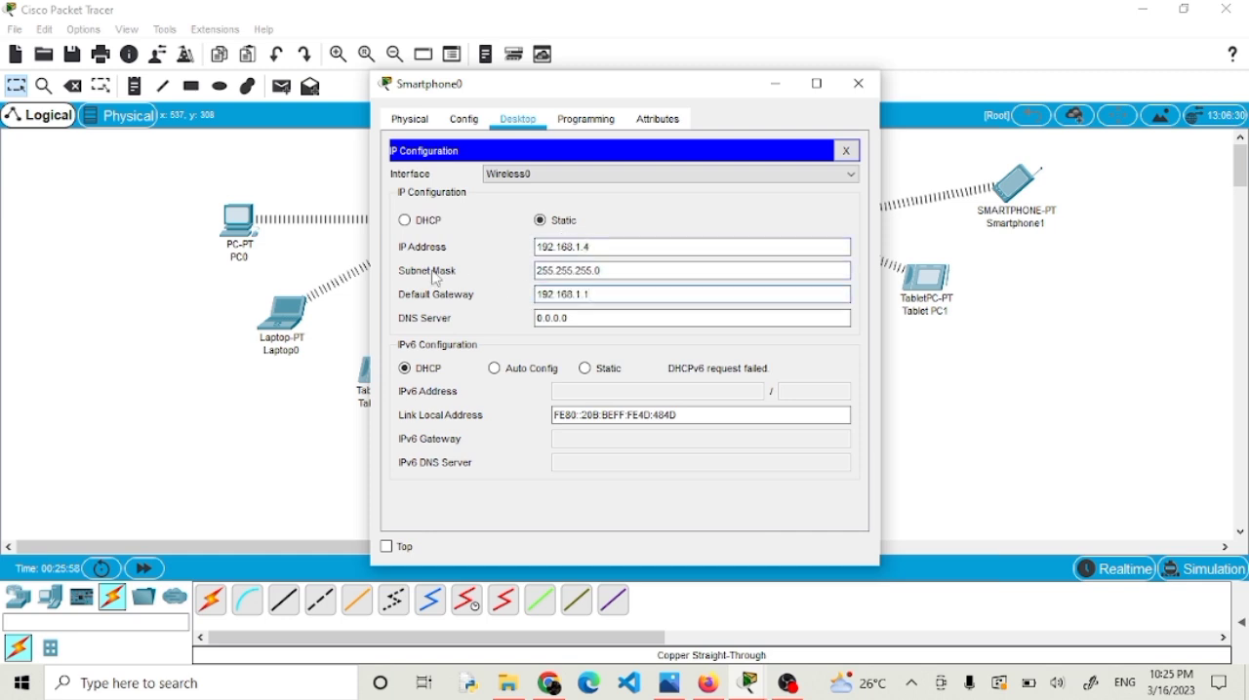
{"action": "left_click", "coordinate": [859, 83]}
{"action": "key", "text": "Return"}
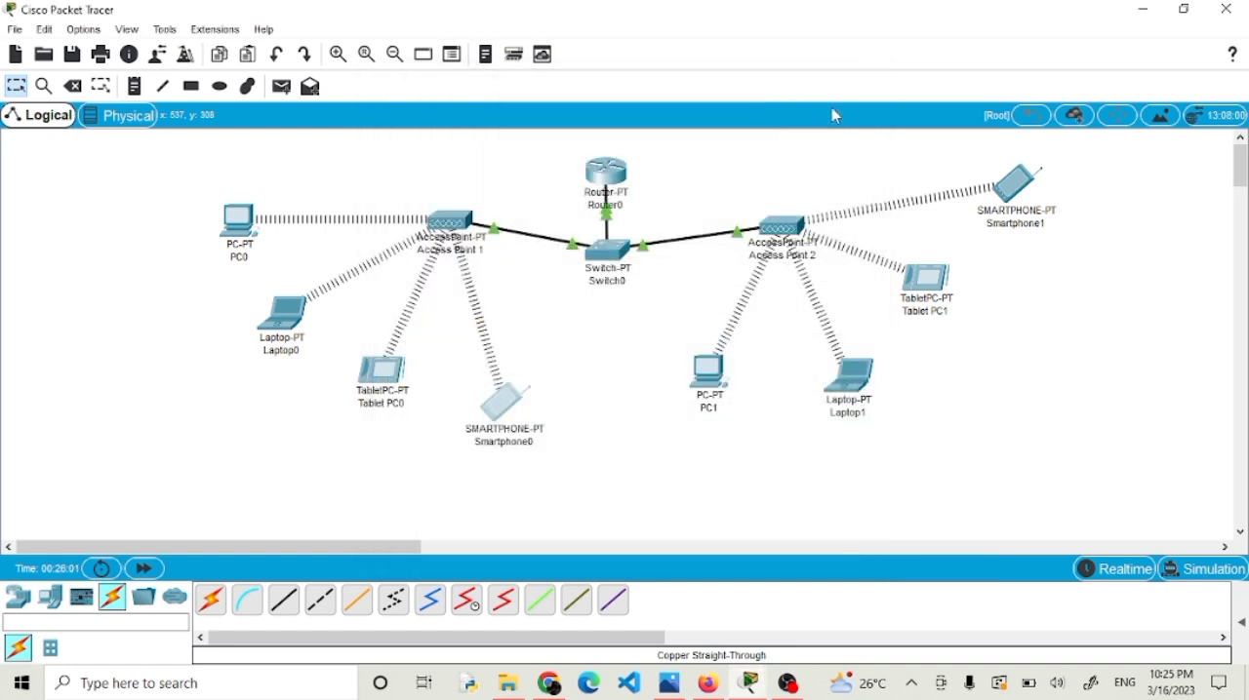
Give PC1 the static IP address 172.168.1.1, subnet mask 255.255.0.0 and default gateway 172.168.1.1, and close its window.
{"action": "left_click", "coordinate": [709, 370]}
{"action": "left_click", "coordinate": [518, 119]}
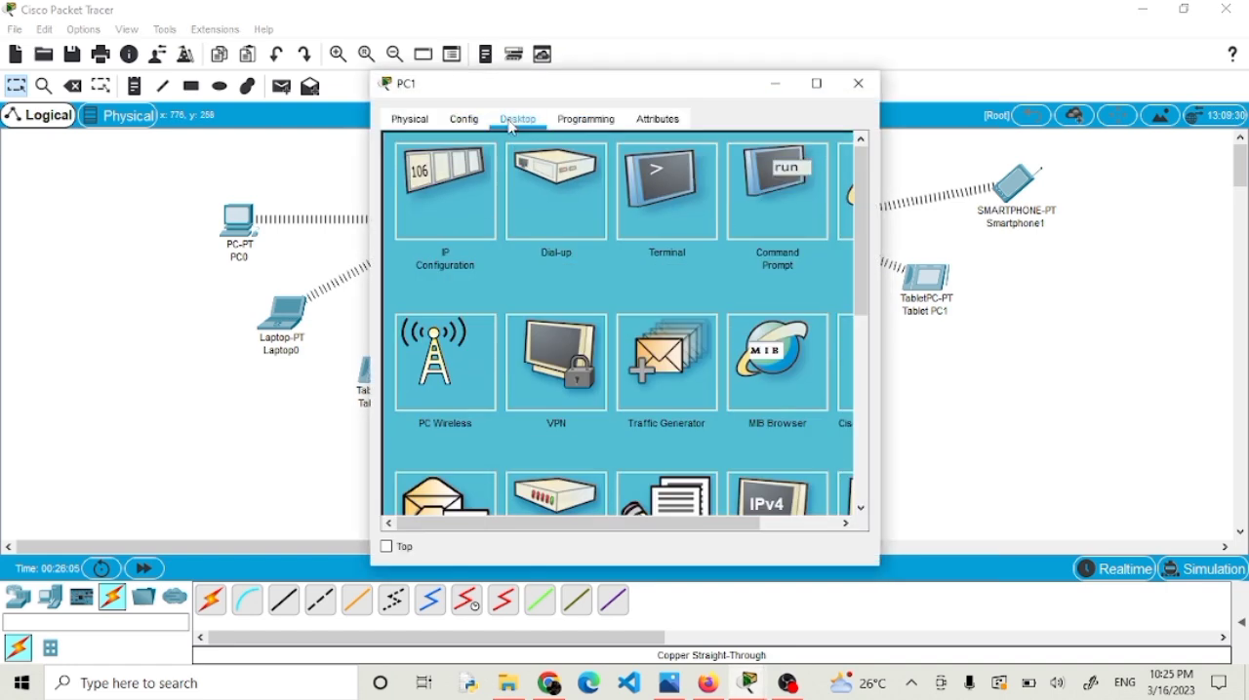
{"action": "left_click", "coordinate": [477, 186]}
{"action": "left_click", "coordinate": [540, 221]}
{"action": "left_click", "coordinate": [555, 245]}
{"action": "type", "text": "172.168.1.1"}
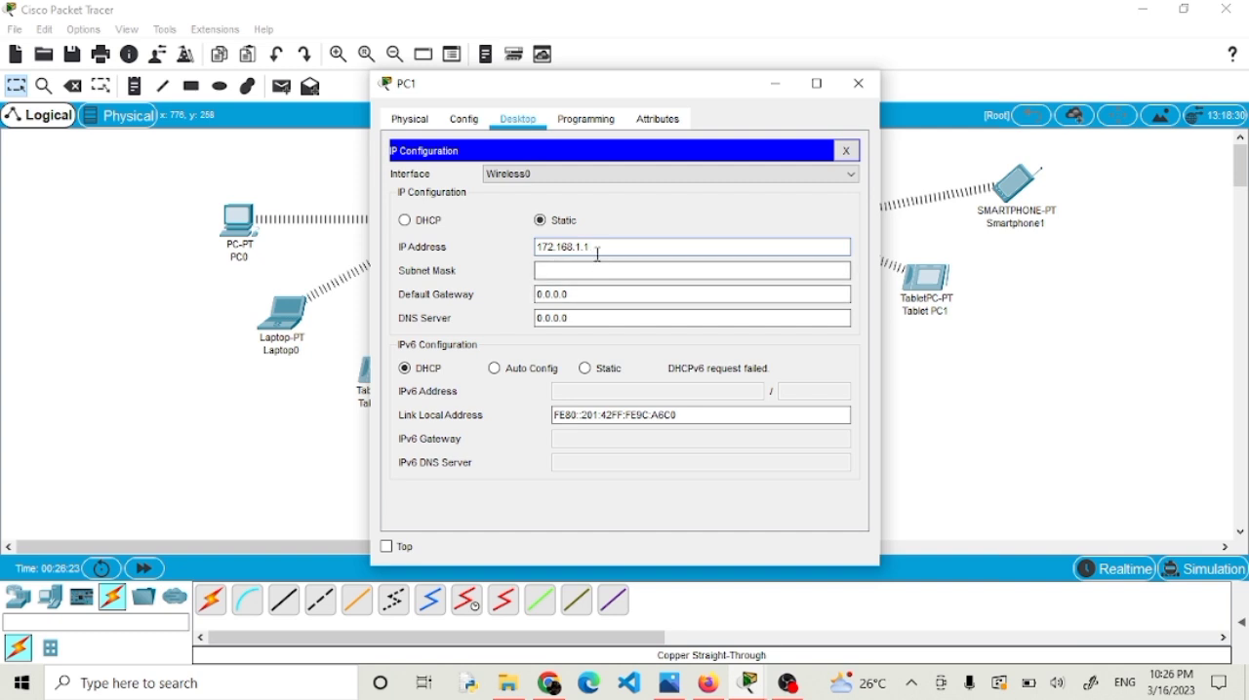
{"action": "left_click_drag", "start_coordinate": [589, 247], "coordinate": [511, 264]}
{"action": "key", "text": "ctrl+c"}
{"action": "left_click_drag", "start_coordinate": [585, 295], "coordinate": [436, 293]}
{"action": "key", "text": "ctrl+v"}
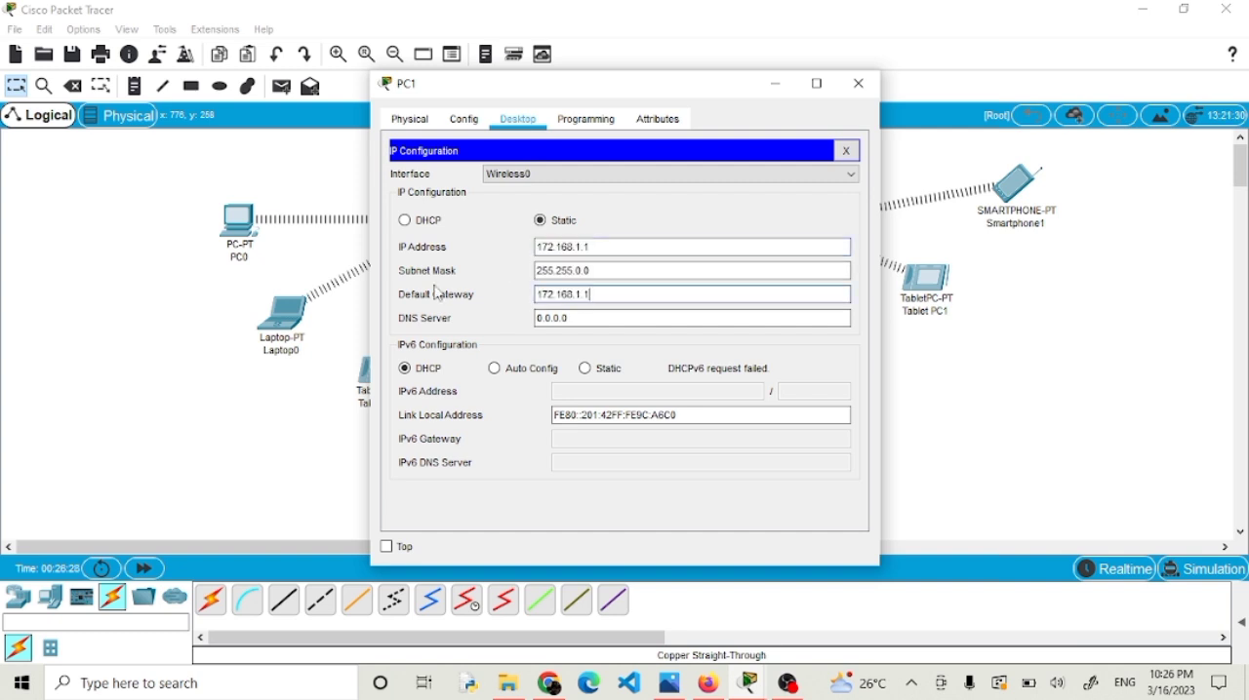
{"action": "left_click", "coordinate": [858, 83]}
Give Laptop1 the static IP address 172.168.1.2, subnet mask 255.255.0.0 and default gateway 172.168.1.1, and close its window.
{"action": "left_click", "coordinate": [868, 390]}
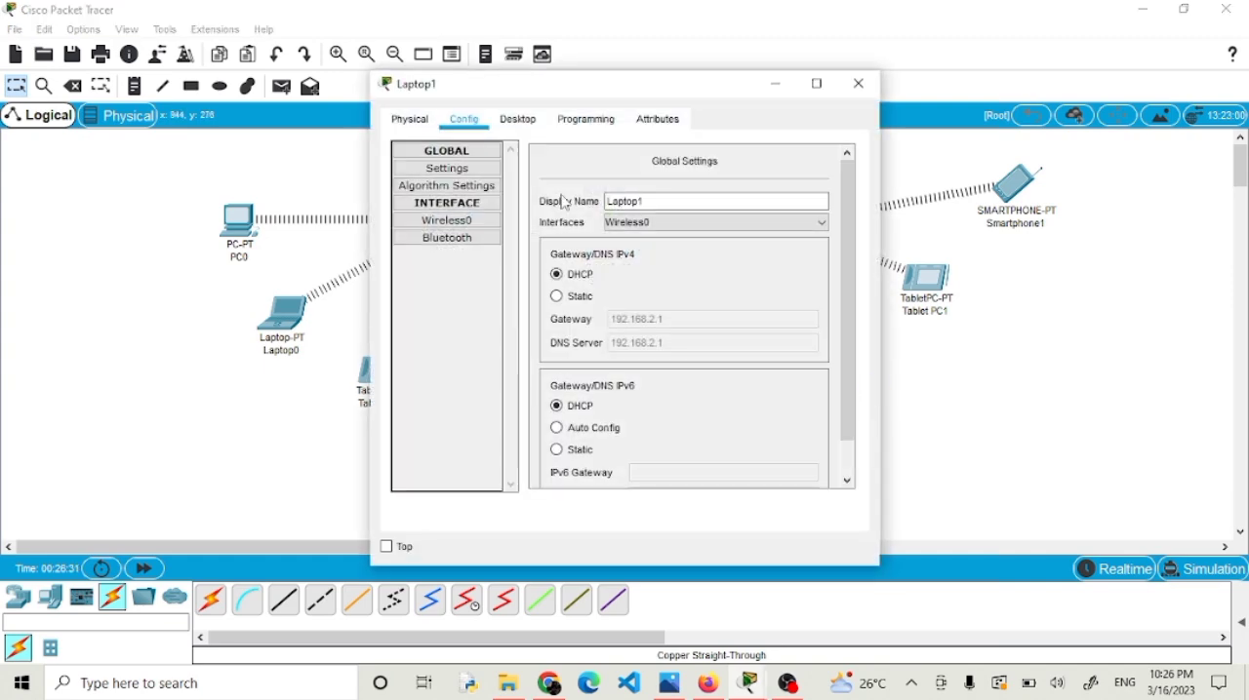
{"action": "left_click", "coordinate": [518, 119]}
{"action": "left_click", "coordinate": [455, 195]}
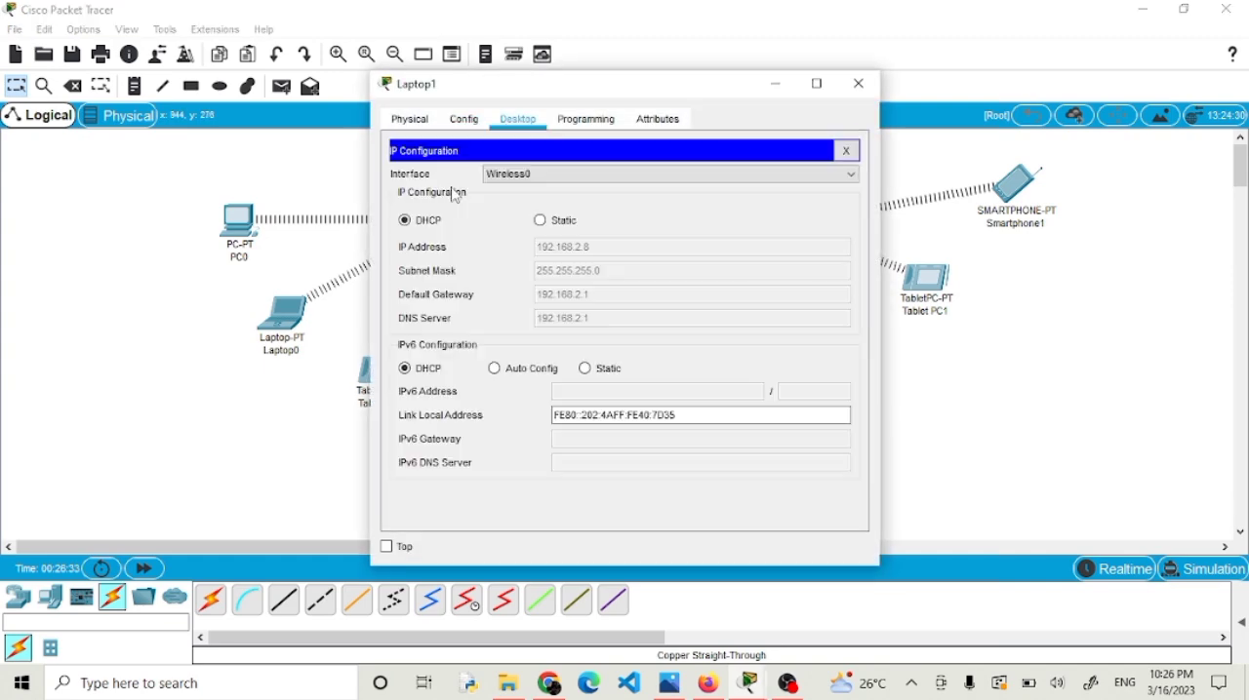
{"action": "left_click", "coordinate": [541, 220]}
{"action": "left_click", "coordinate": [567, 247]}
{"action": "key", "text": "ctrl+v"}
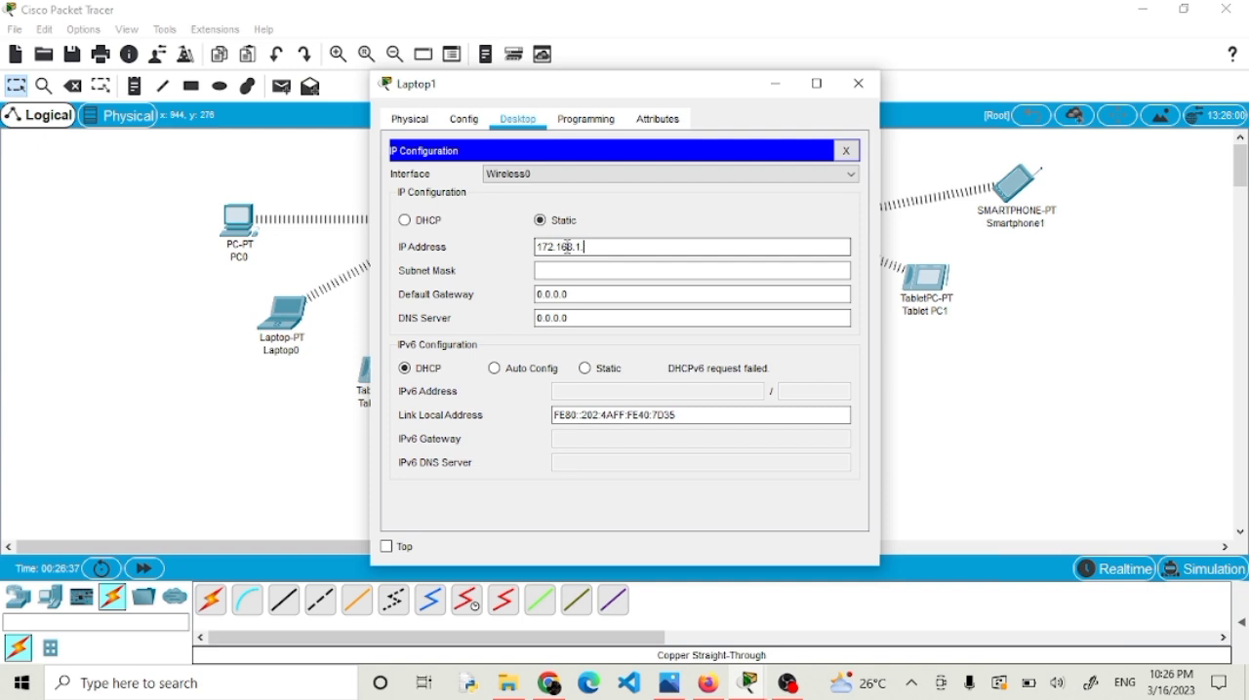
{"action": "key", "text": "Tab"}
{"action": "key", "text": "Tab"}
{"action": "key", "text": "ctrl+v"}
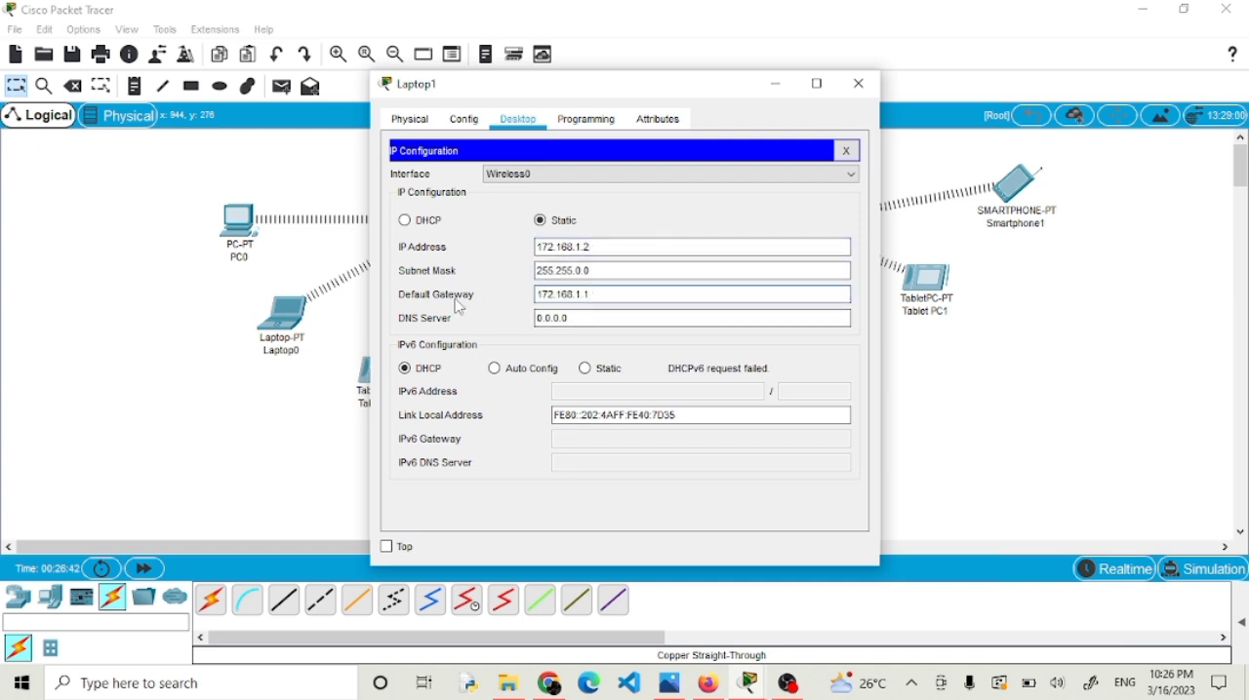
{"action": "left_click", "coordinate": [859, 84]}
Give Tablet PC1 a static IP address on the 172.168.1 network with default gateway 172.168.1.1, and close its window.
{"action": "left_click", "coordinate": [914, 282]}
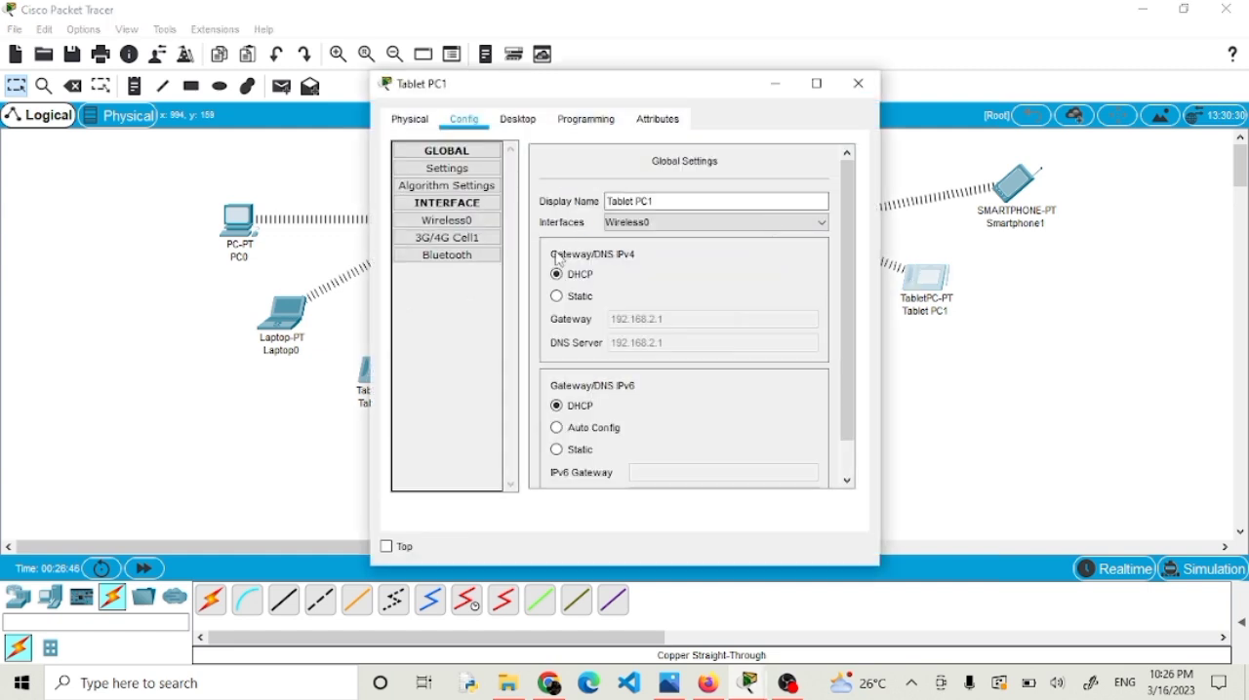
{"action": "left_click", "coordinate": [518, 120]}
{"action": "left_click", "coordinate": [468, 182]}
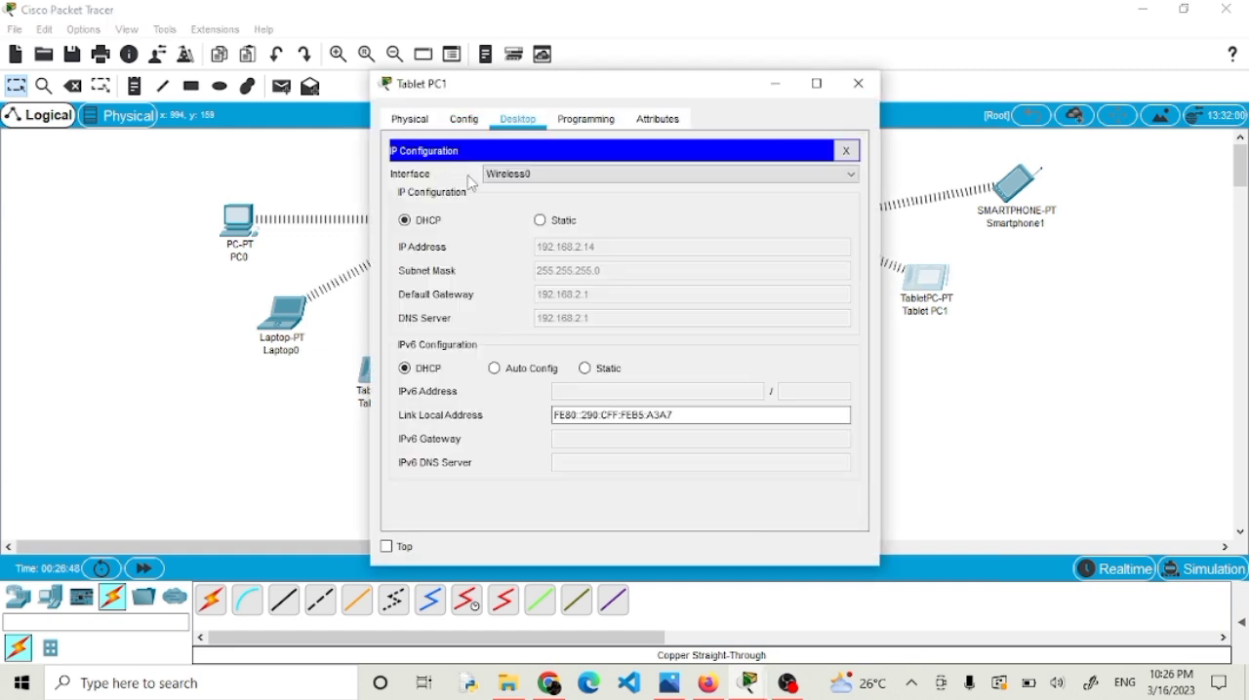
{"action": "left_click", "coordinate": [543, 222]}
{"action": "left_click", "coordinate": [563, 251]}
{"action": "key", "text": "ctrl+v"}
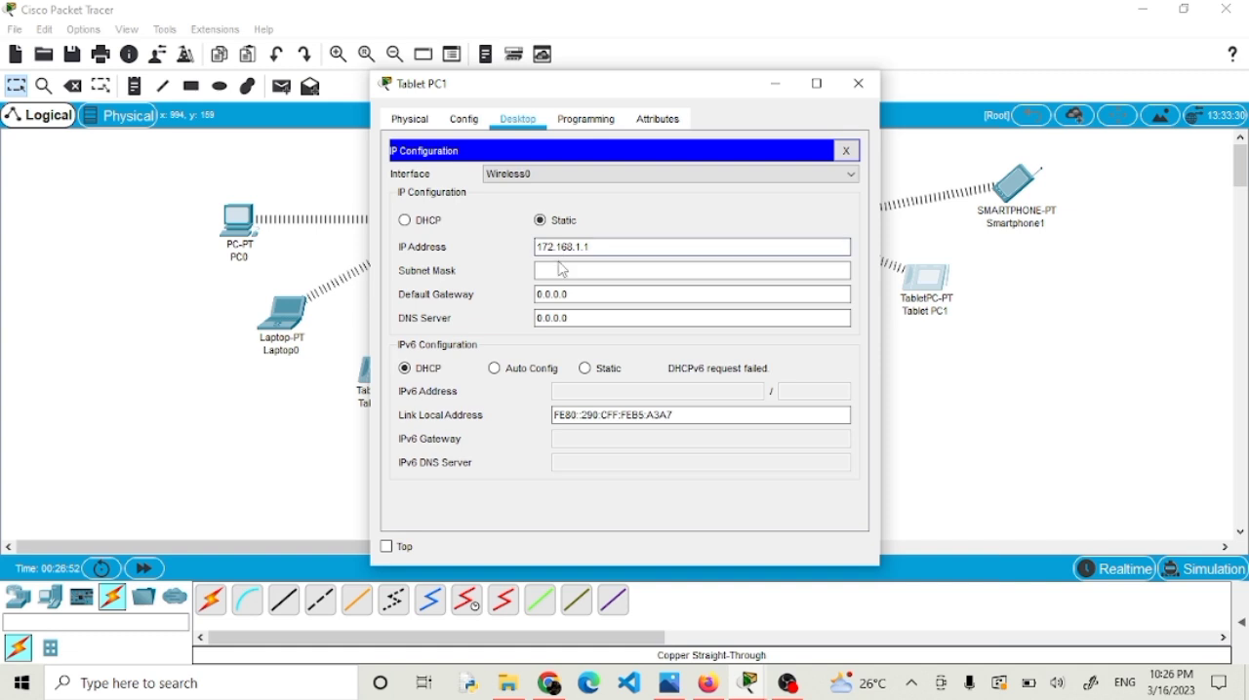
{"action": "left_click", "coordinate": [562, 271]}
{"action": "left_click", "coordinate": [563, 293]}
{"action": "key", "text": "ctrl+a"}
{"action": "key", "text": "ctrl+v"}
{"action": "left_click", "coordinate": [858, 84]}
{"action": "left_click", "coordinate": [742, 351]}
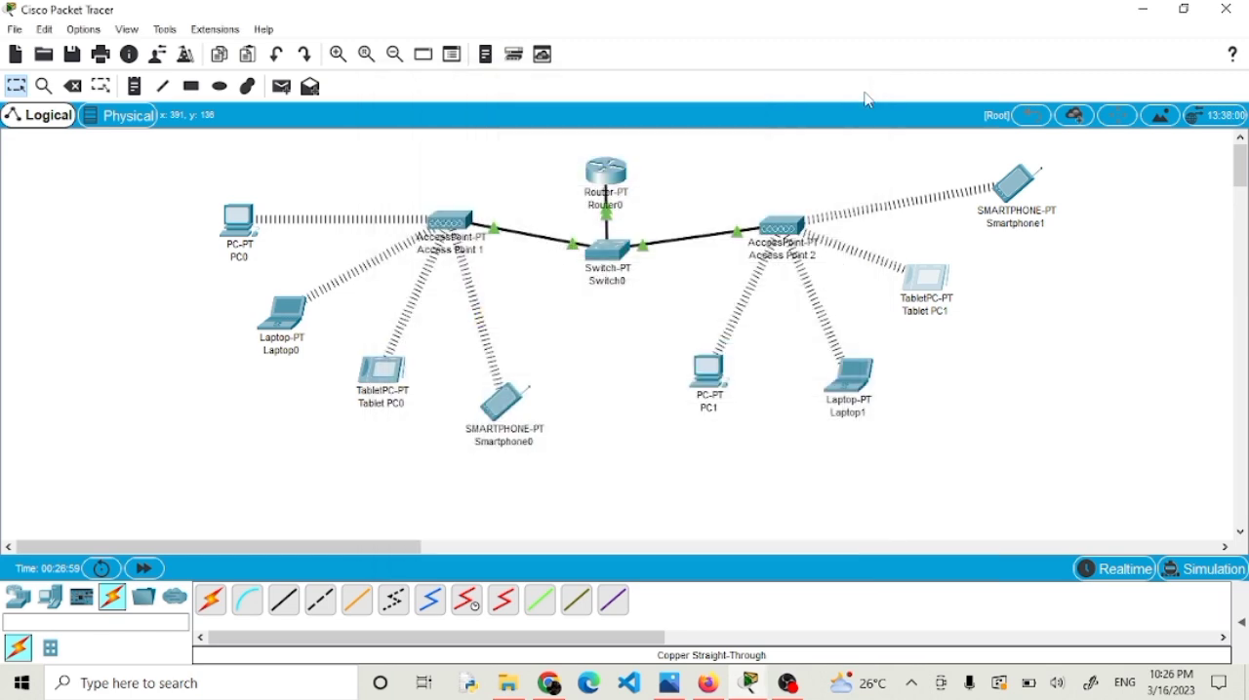
Give Smartphone1 the static IP address 172.168.1.4 and default gateway 172.168.1.1, and close its window.
{"action": "left_click", "coordinate": [1009, 185]}
{"action": "left_click", "coordinate": [518, 119]}
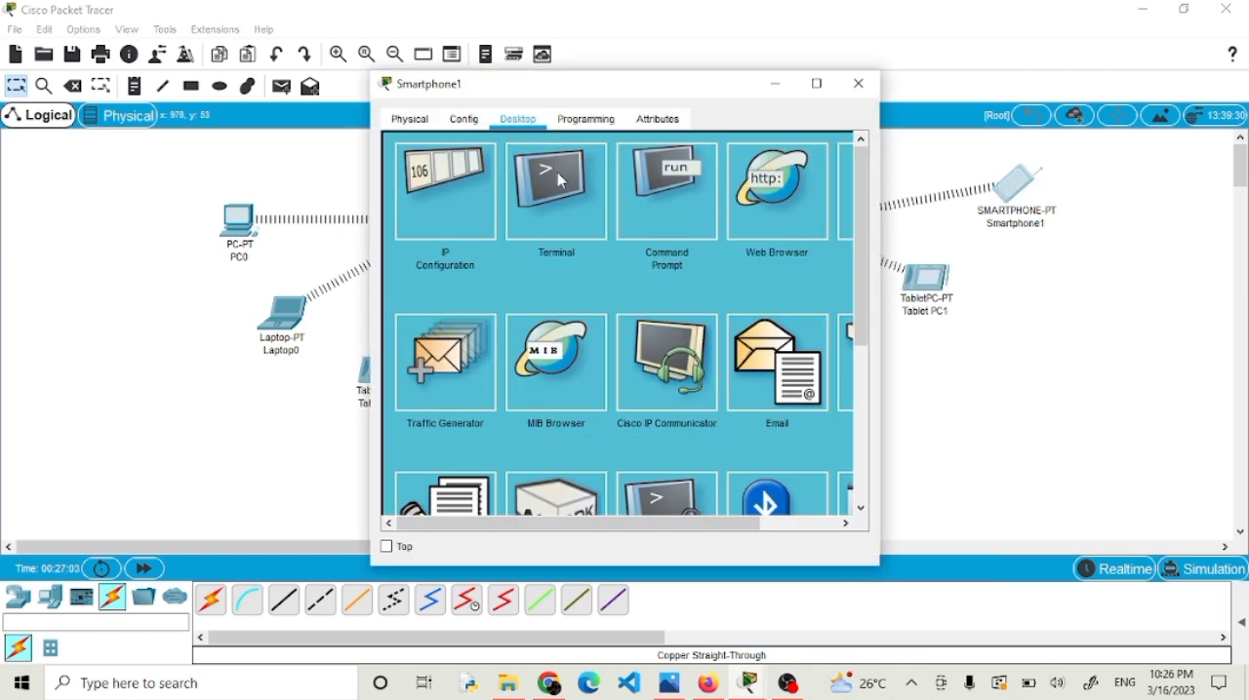
{"action": "left_click", "coordinate": [445, 197]}
{"action": "left_click", "coordinate": [540, 222]}
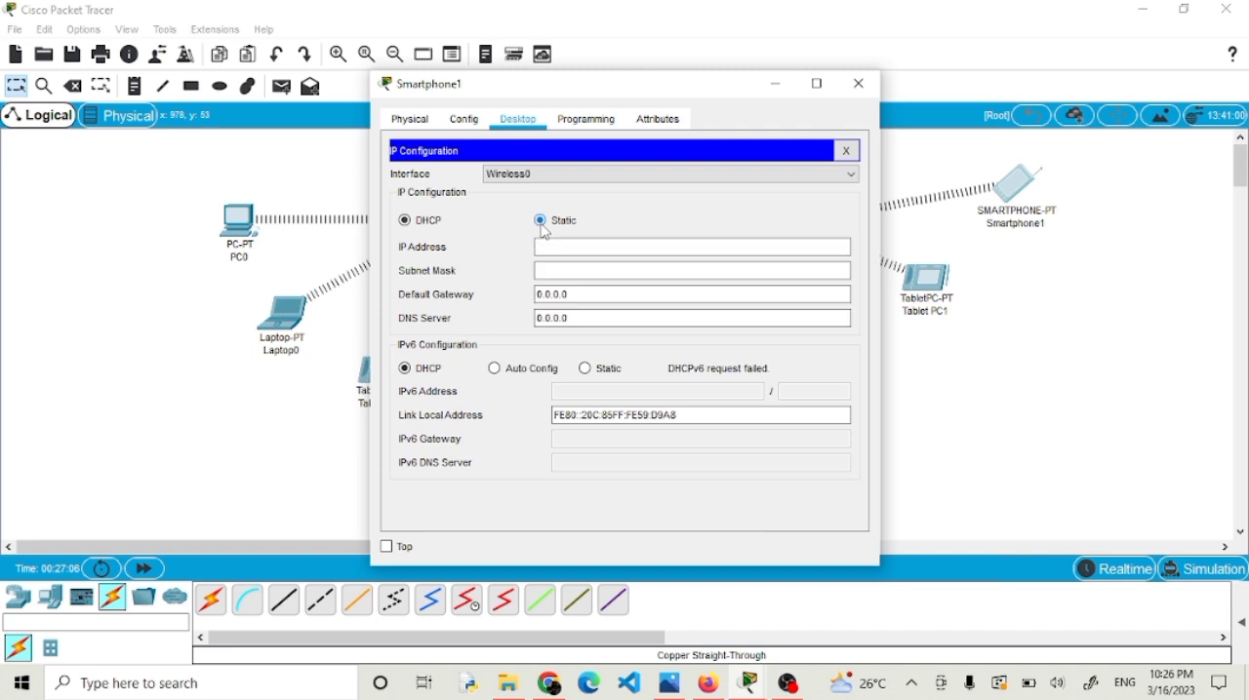
{"action": "key", "text": "ctrl+v"}
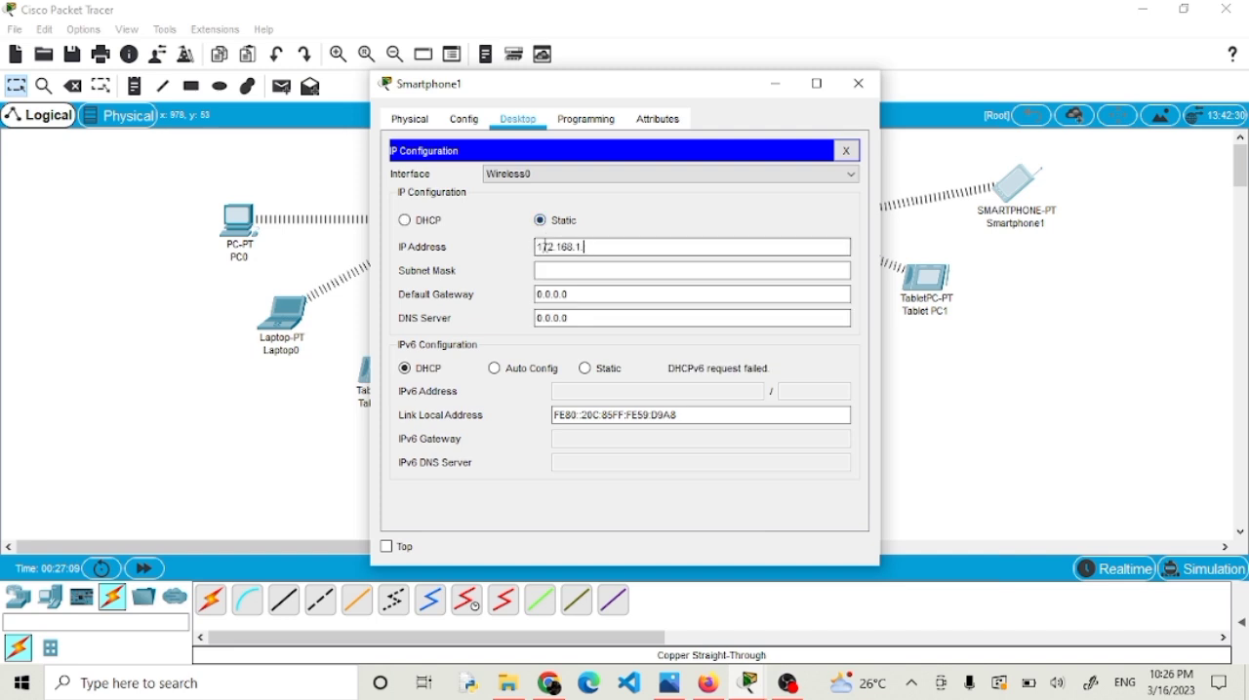
{"action": "key", "text": "Tab"}
{"action": "key", "text": "Tab"}
{"action": "type", "text": "172.168.1.1"}
{"action": "left_click", "coordinate": [858, 84]}
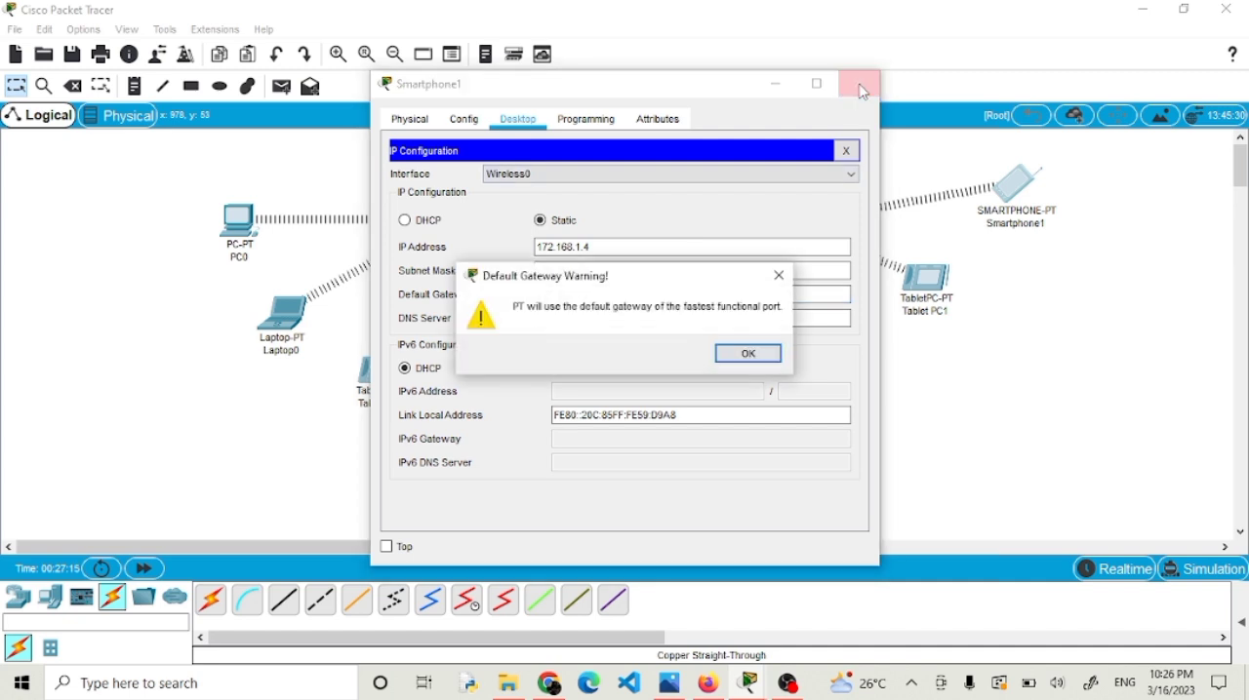
{"action": "key", "text": "Return"}
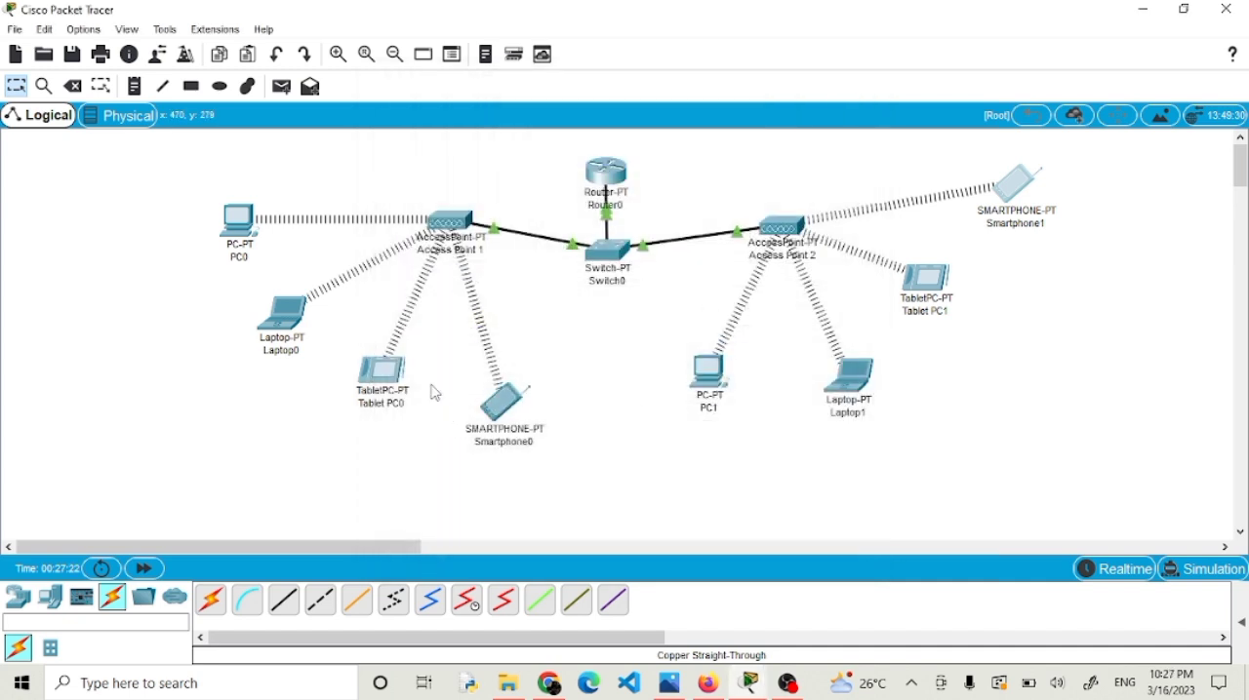
Show the PDU list, switch to Simulation mode, and play a simple PDU sent from PC0 to Laptop1.
{"action": "mouse_move", "coordinate": [866, 380]}
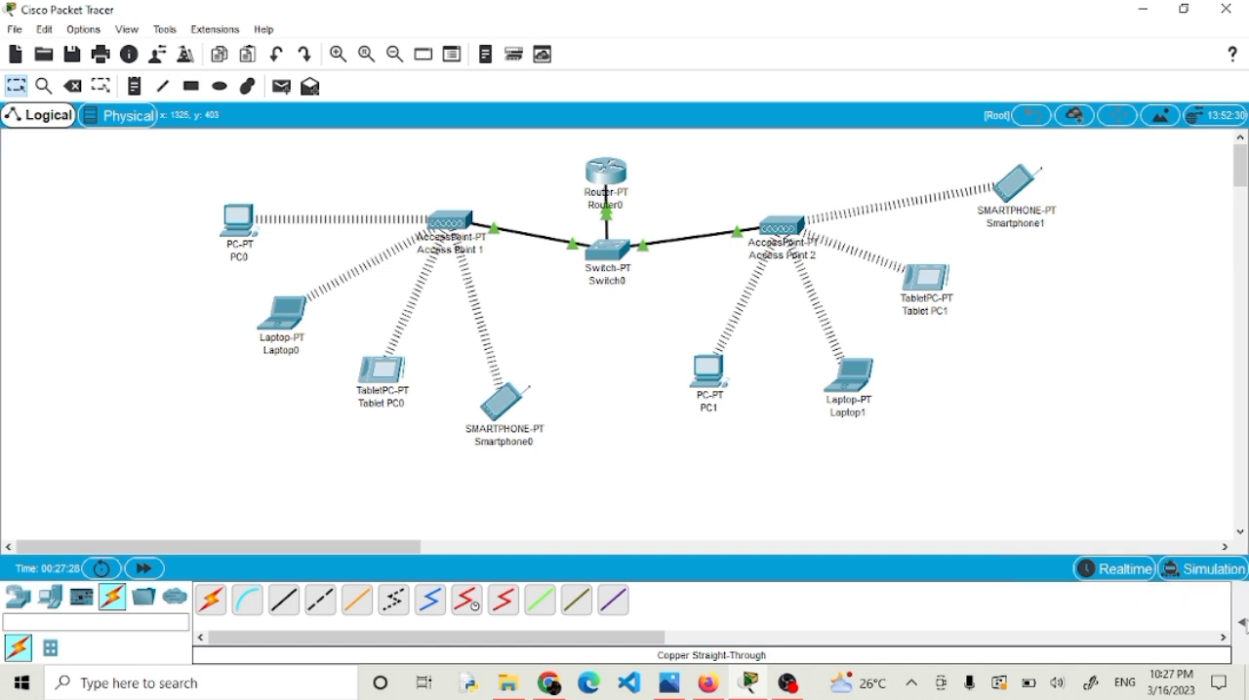
{"action": "left_click", "coordinate": [1242, 622]}
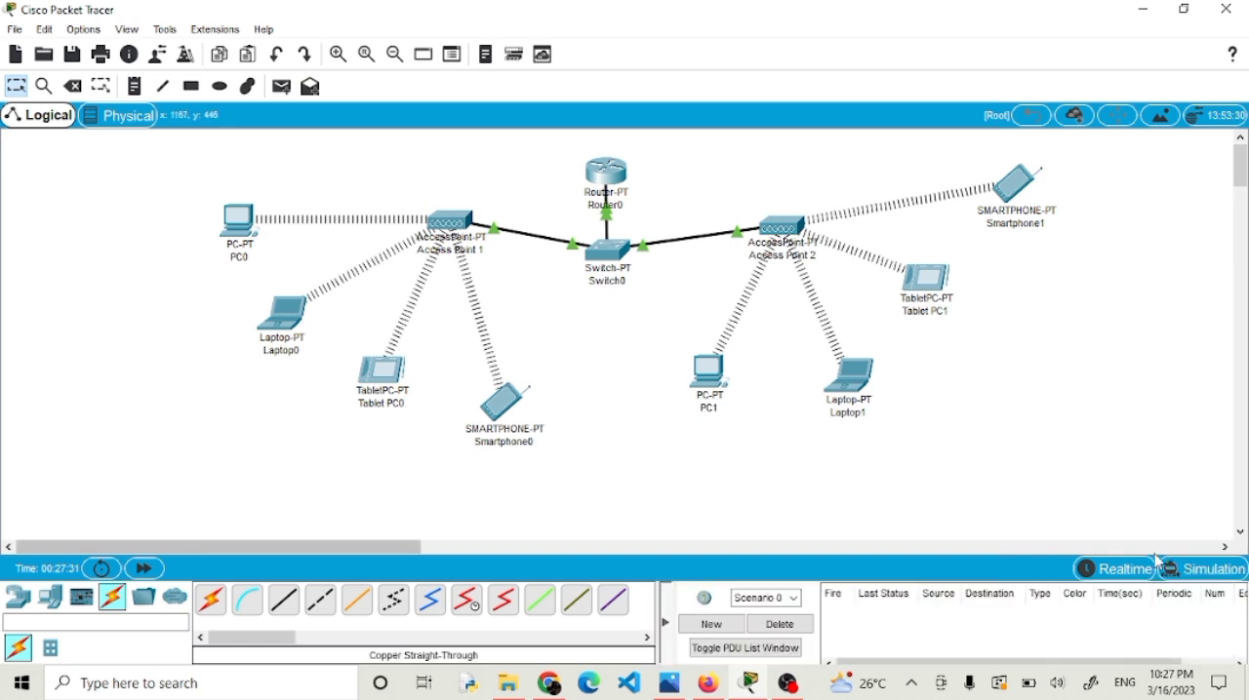
{"action": "left_click", "coordinate": [1178, 574]}
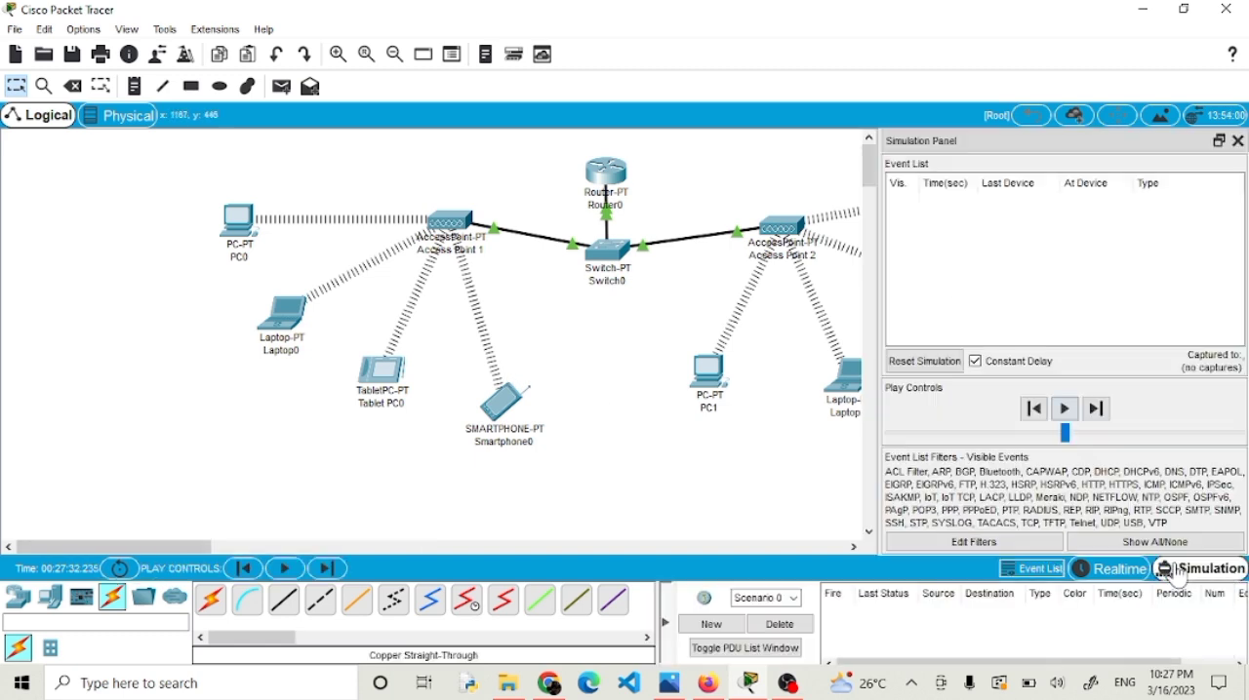
{"action": "left_click", "coordinate": [284, 89]}
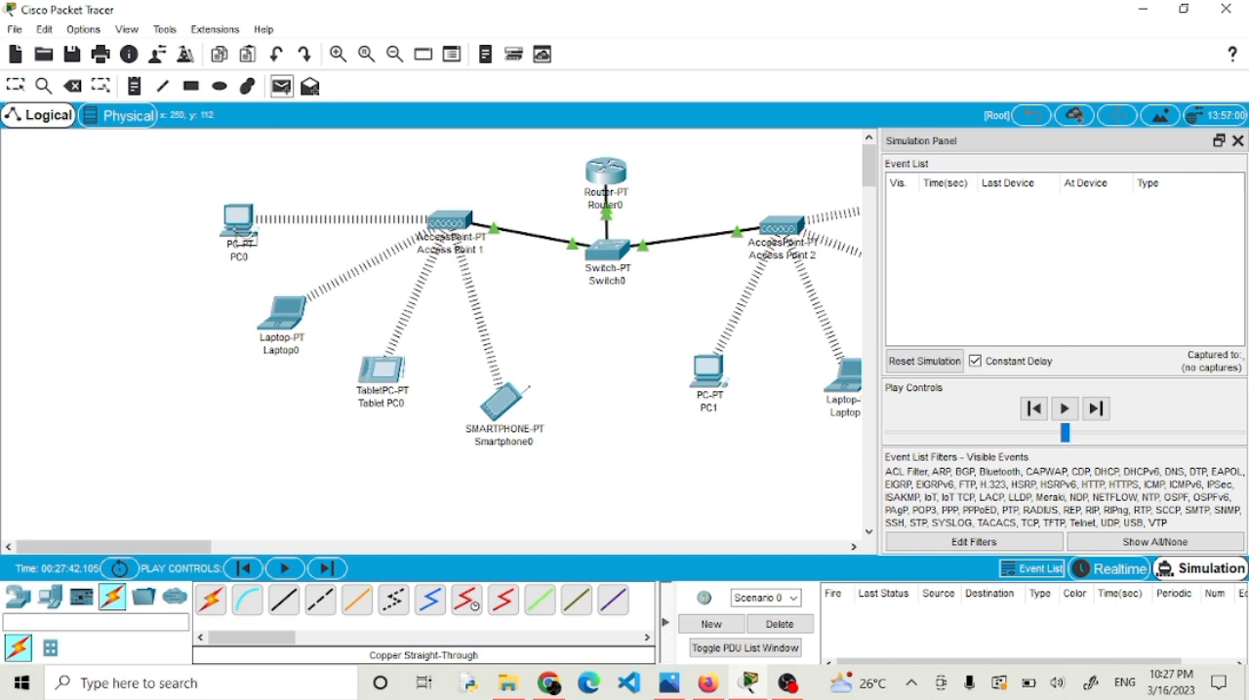
{"action": "left_click", "coordinate": [240, 230]}
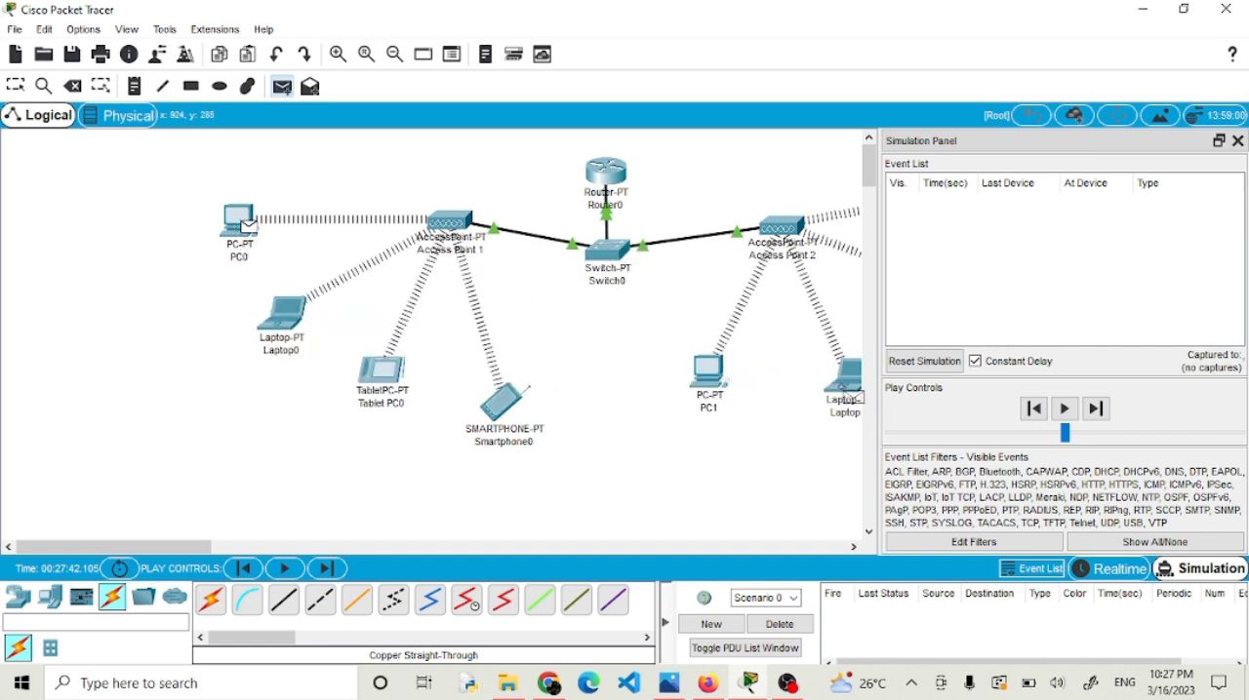
{"action": "left_click", "coordinate": [848, 392]}
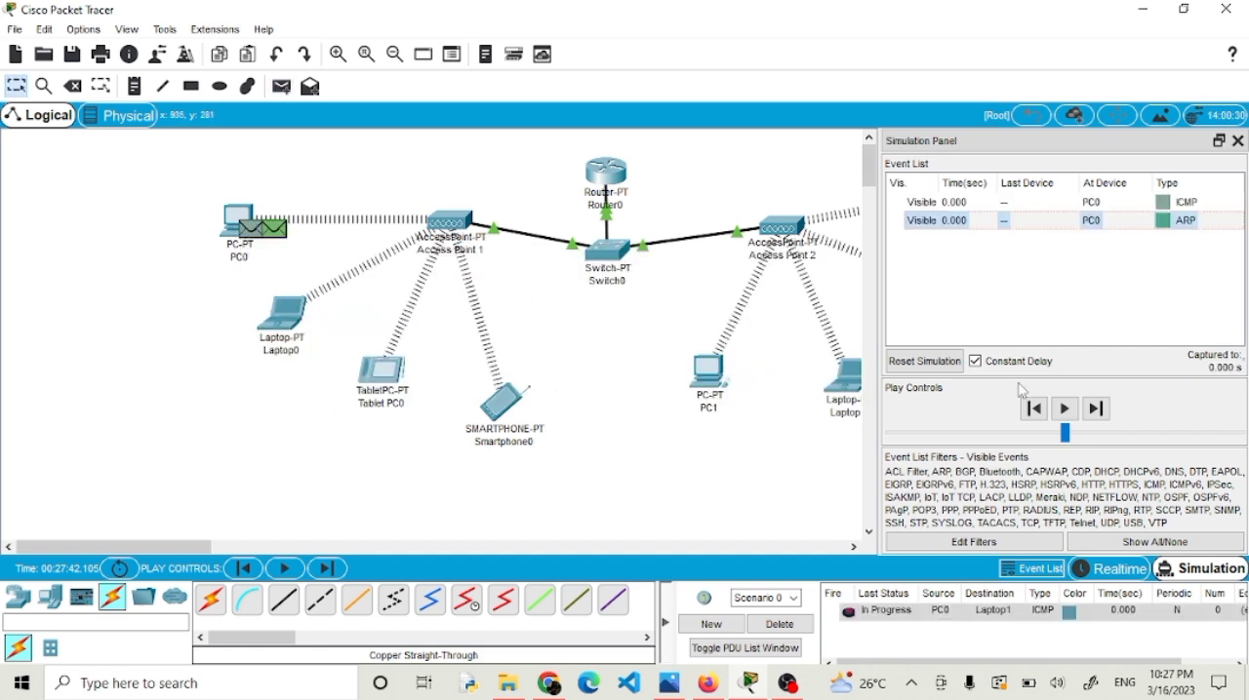
{"action": "left_click", "coordinate": [1066, 411]}
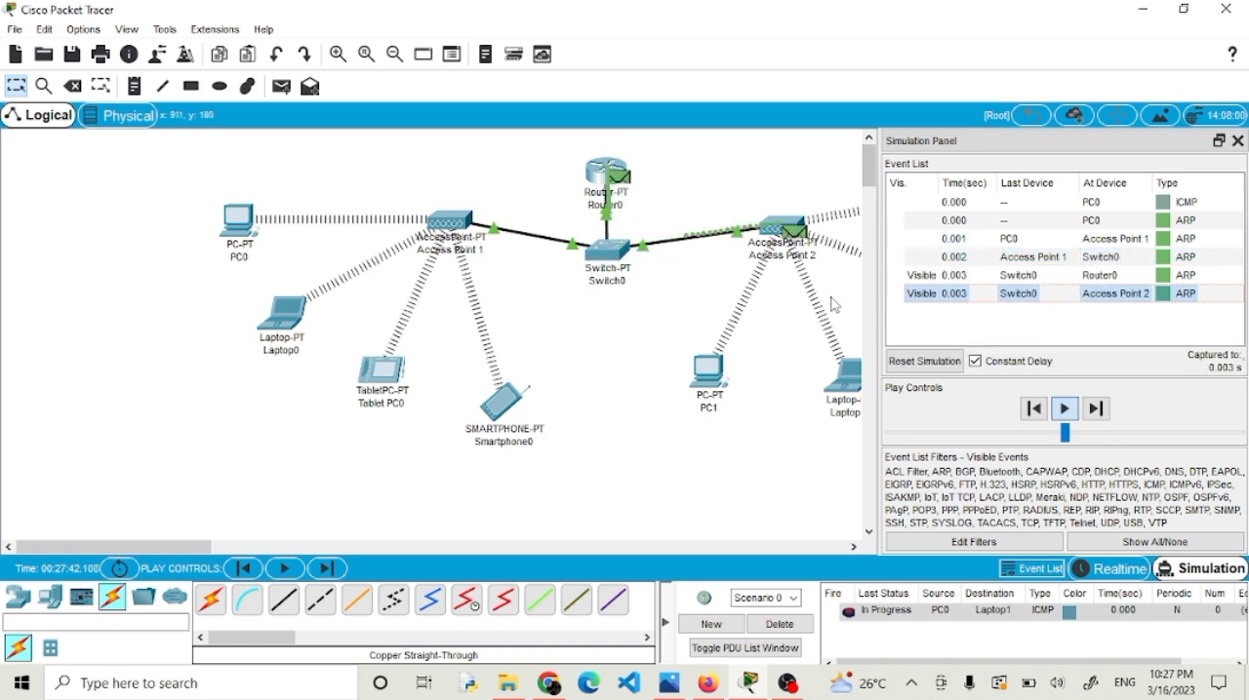
{"action": "left_click_drag", "start_coordinate": [899, 275], "coordinate": [976, 277]}
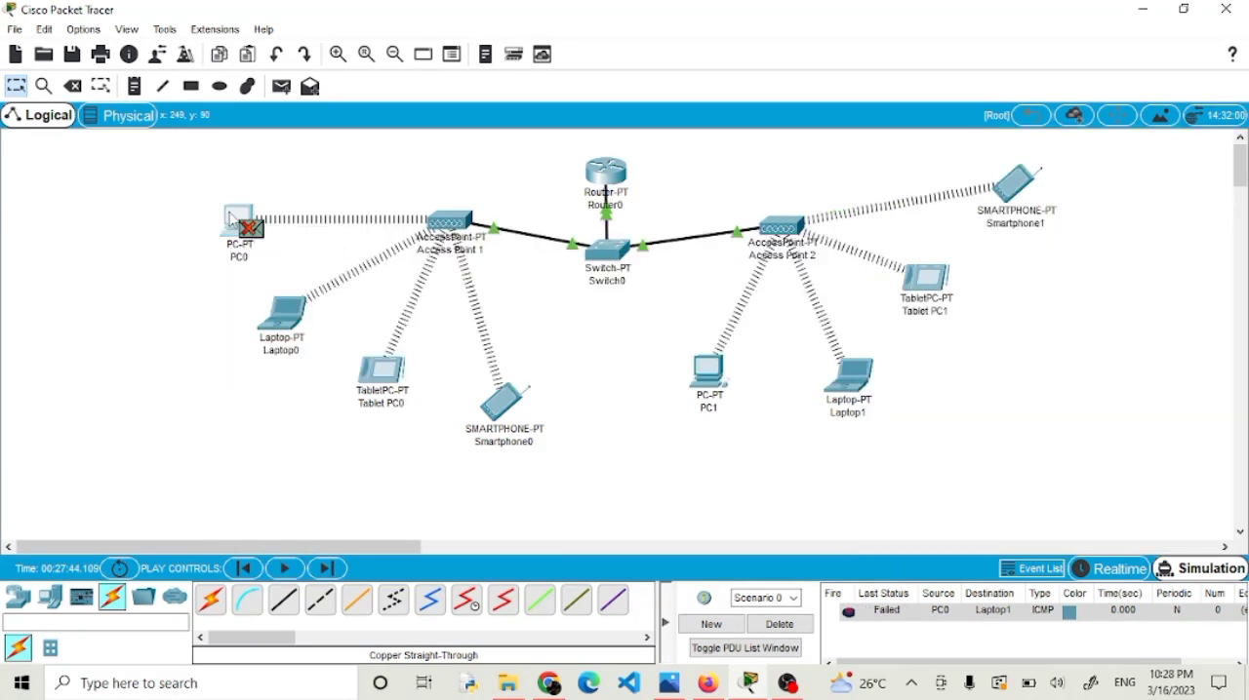
Check PC0's IP configuration, including its IP address, subnet mask and default gateway, and close the configuration.
{"action": "left_click", "coordinate": [239, 222]}
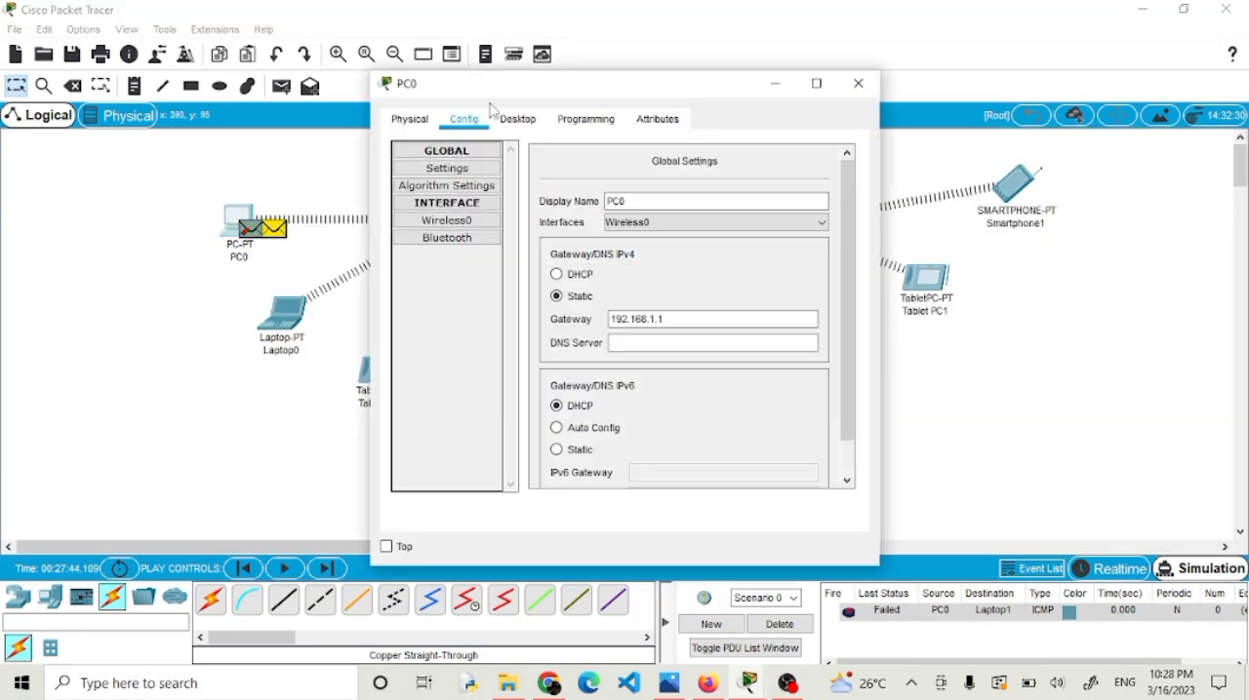
{"action": "left_click", "coordinate": [518, 119]}
{"action": "left_click", "coordinate": [459, 190]}
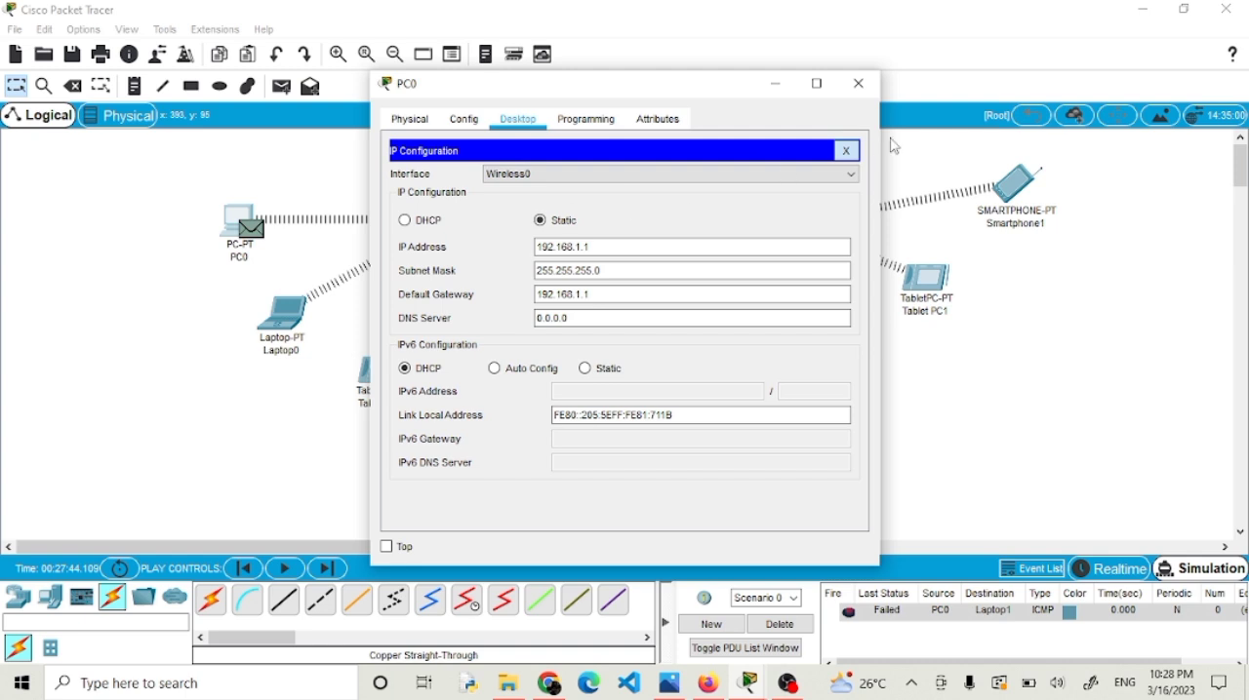
{"action": "left_click", "coordinate": [845, 152]}
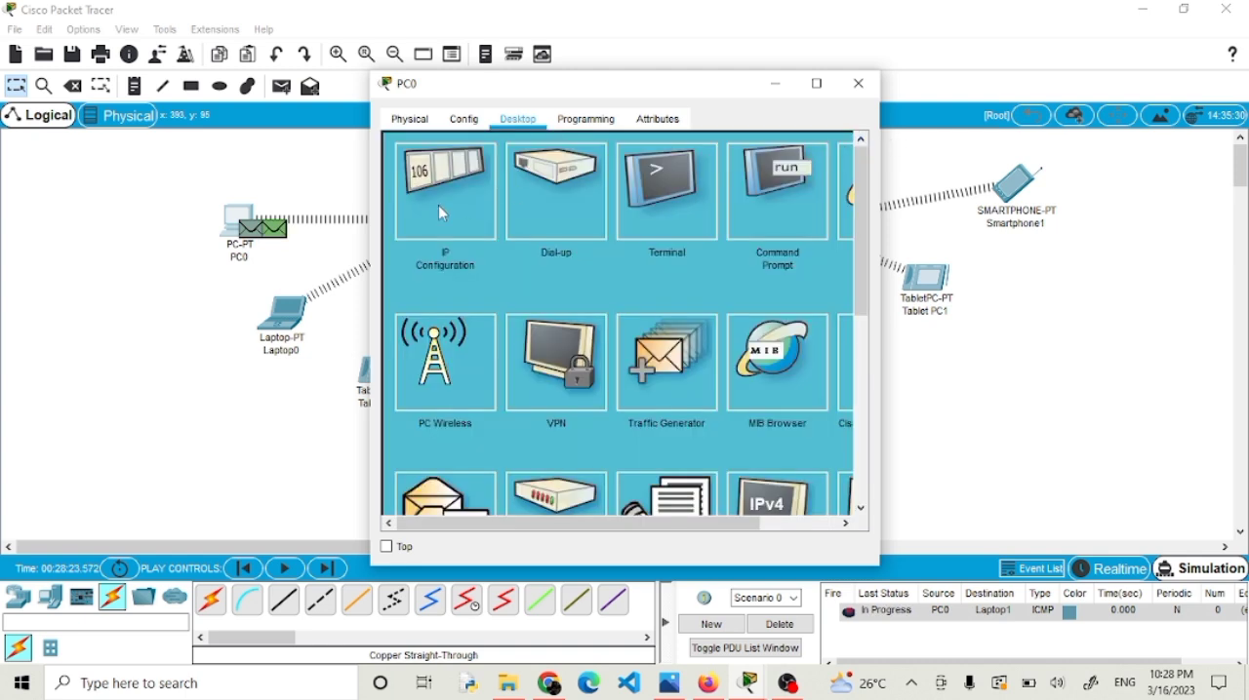
{"action": "left_click", "coordinate": [765, 176]}
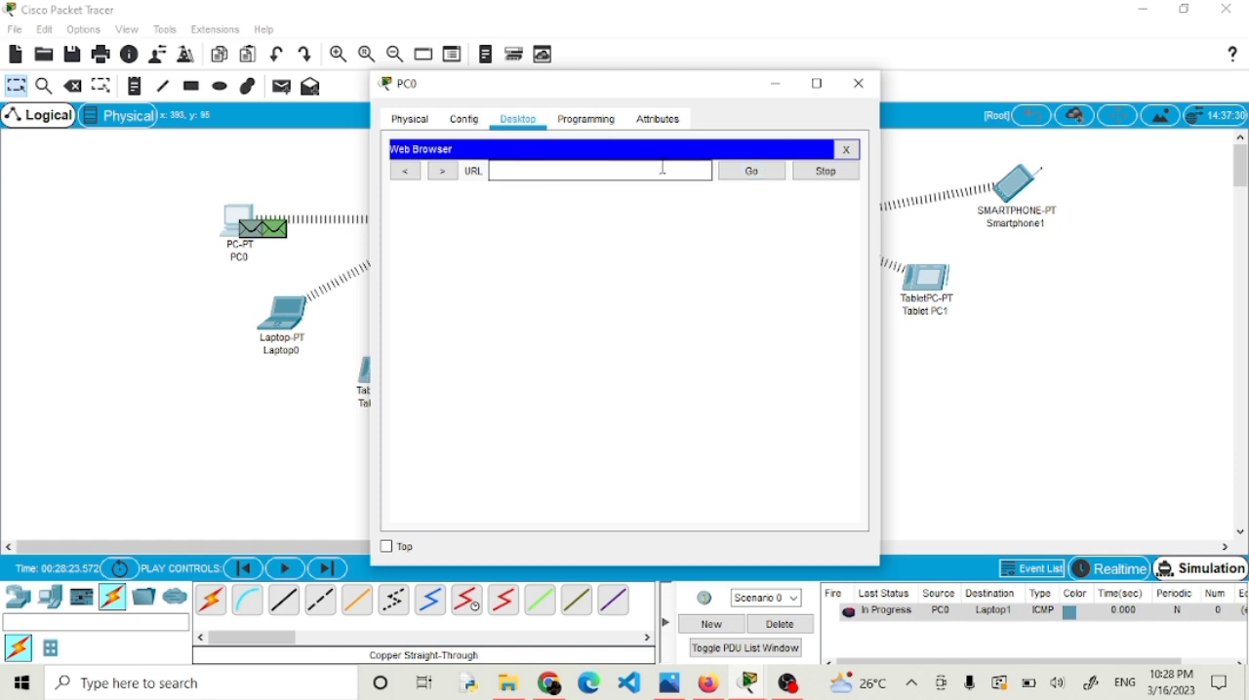
{"action": "left_click", "coordinate": [763, 169]}
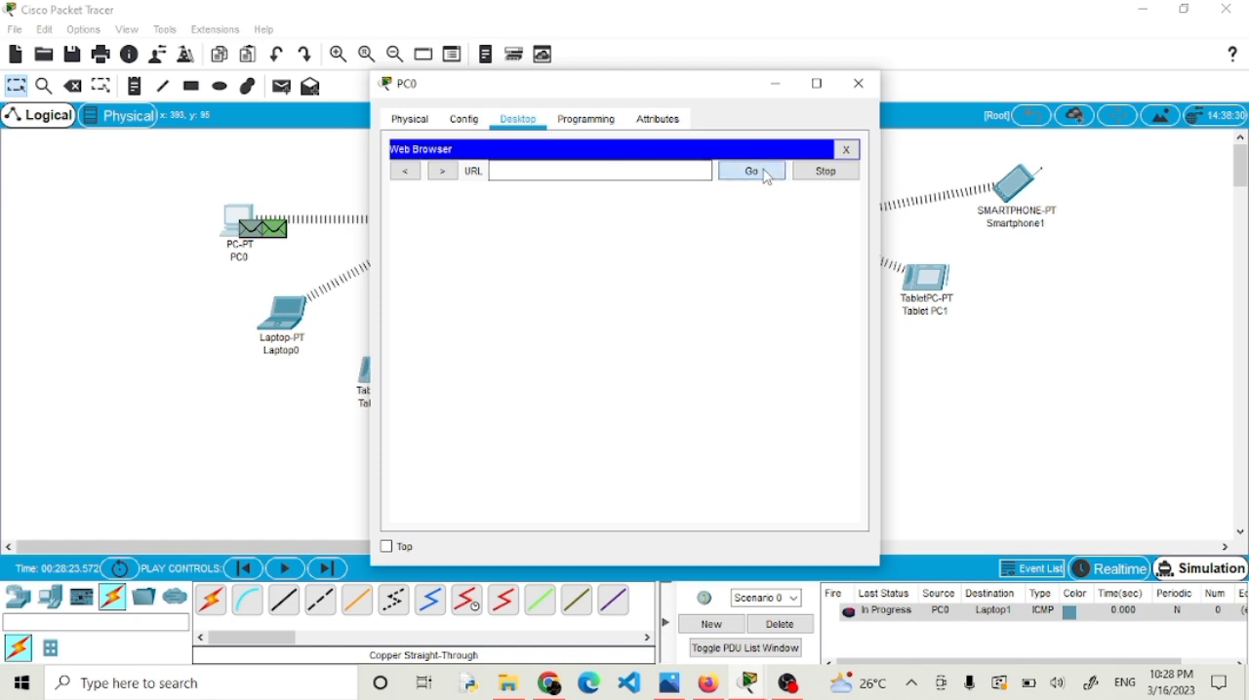
{"action": "left_click", "coordinate": [846, 150]}
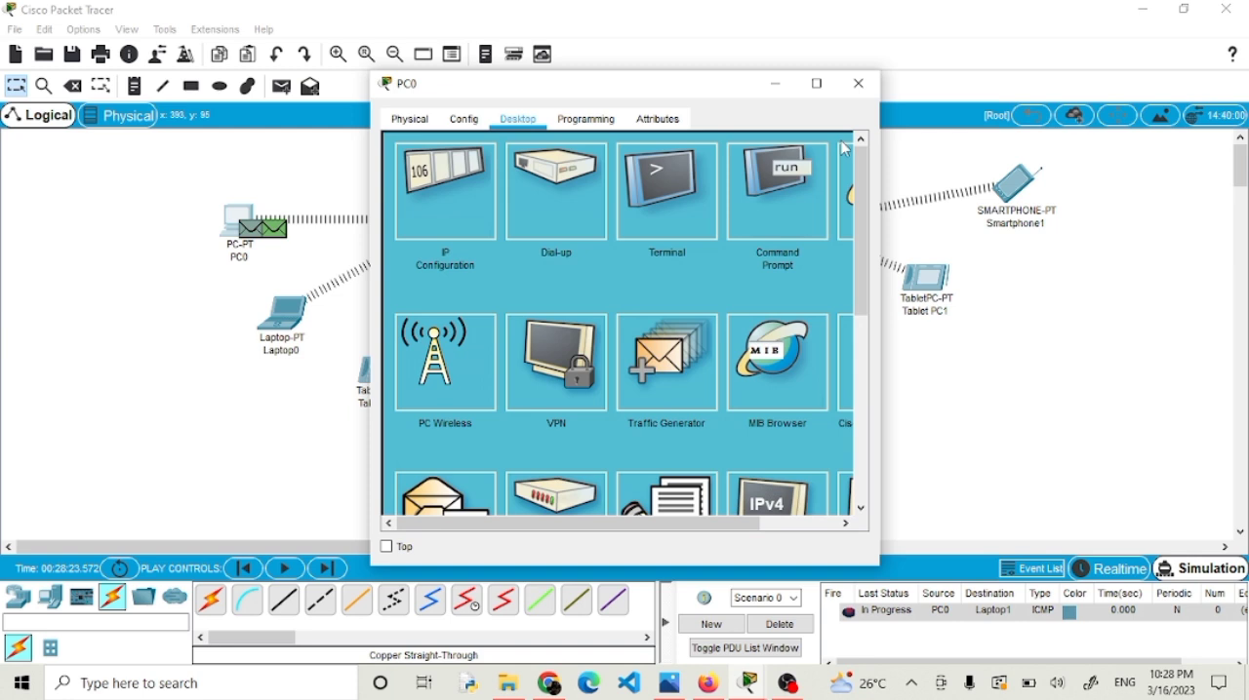
Ping 192.168.1.1 from PC0's command prompt, run the simulation, and bring the PC0 window back.
{"action": "left_click", "coordinate": [744, 171]}
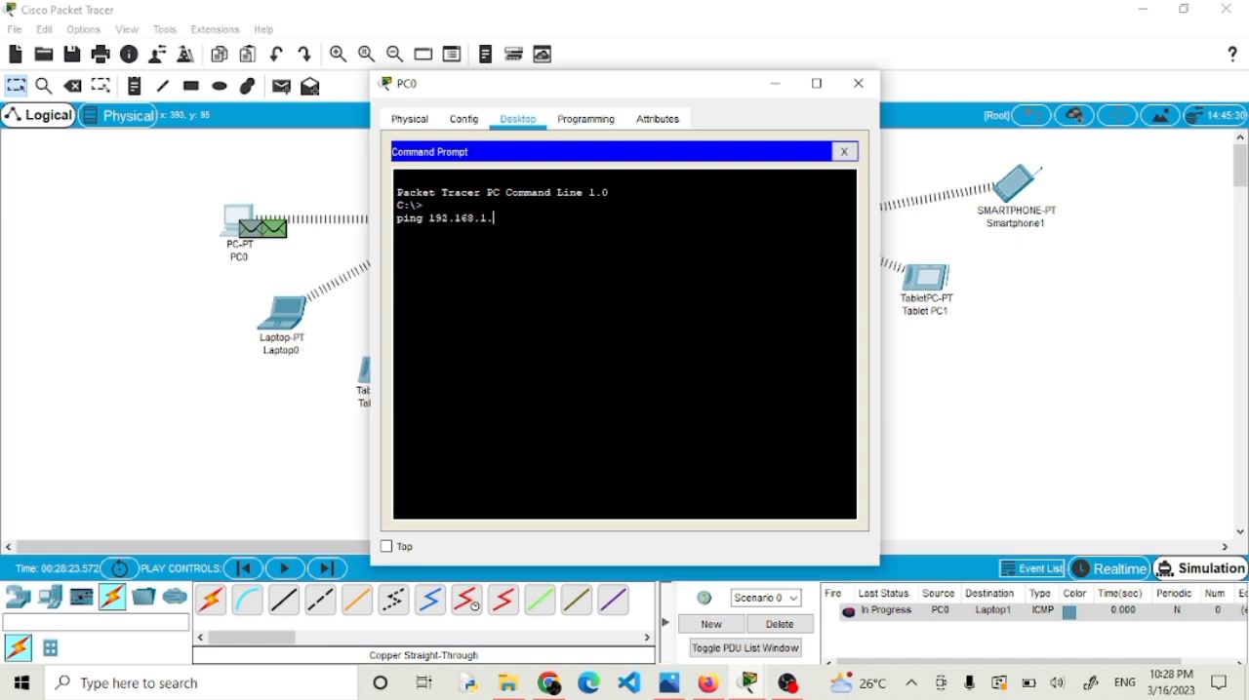
{"action": "key", "text": "Return"}
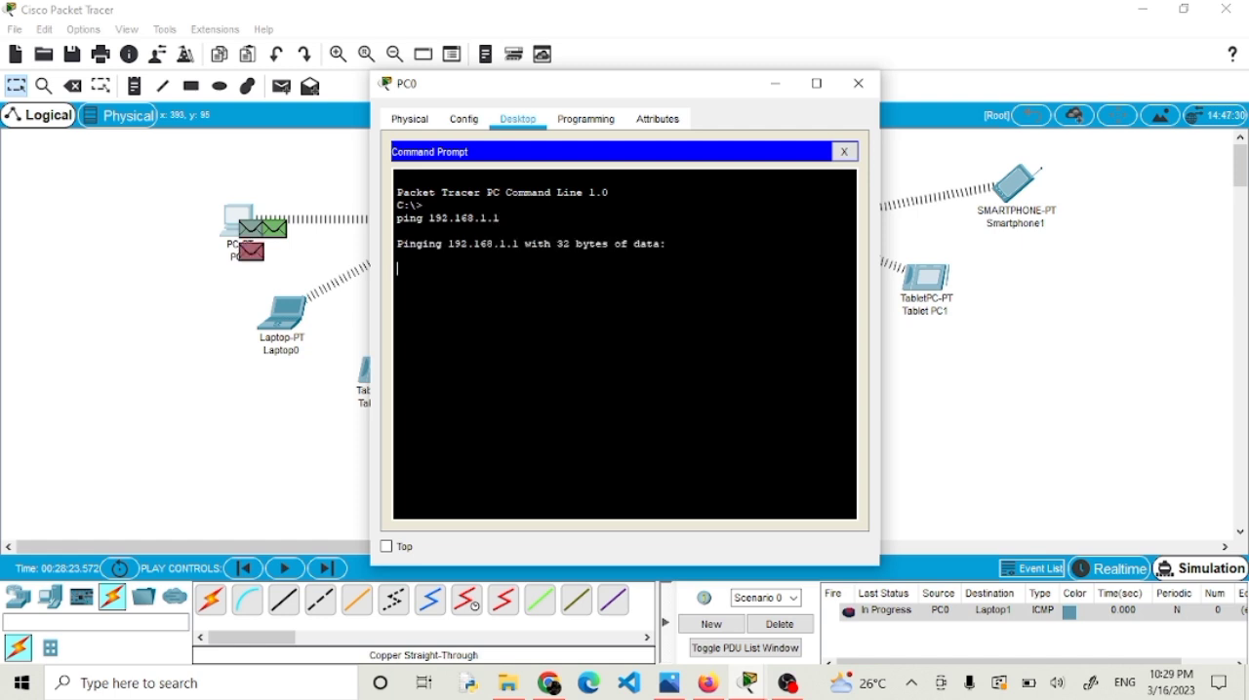
{"action": "left_click", "coordinate": [284, 569]}
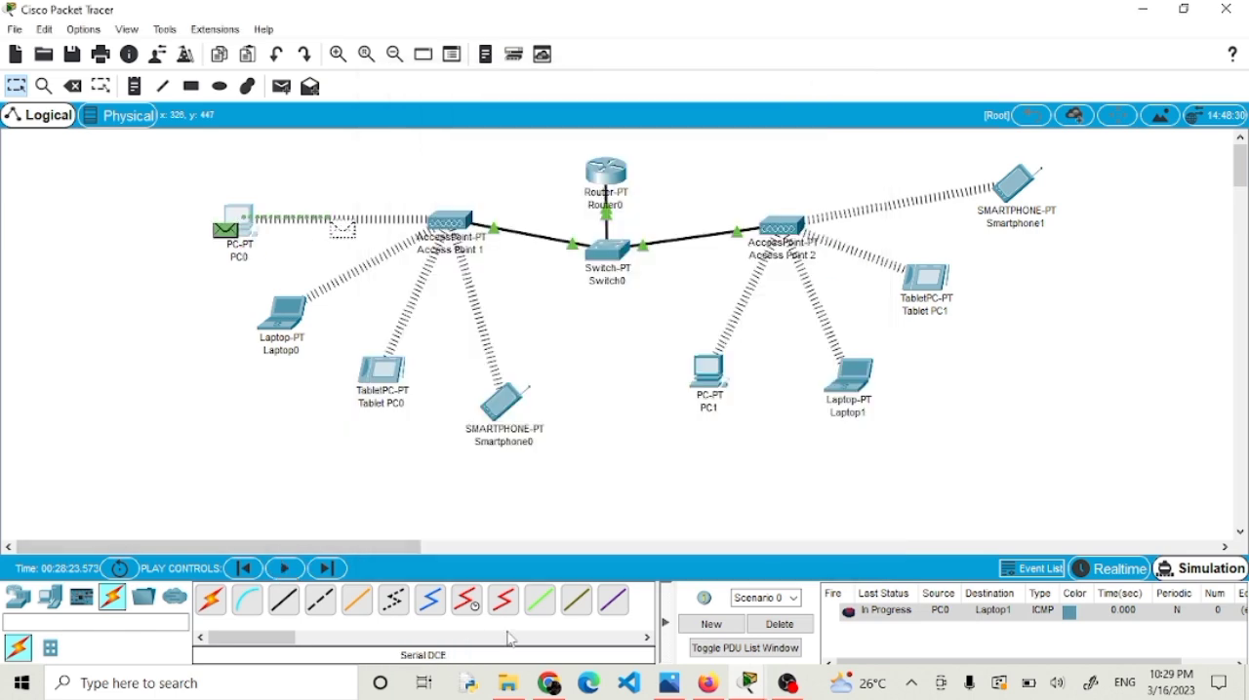
{"action": "mouse_move", "coordinate": [748, 683]}
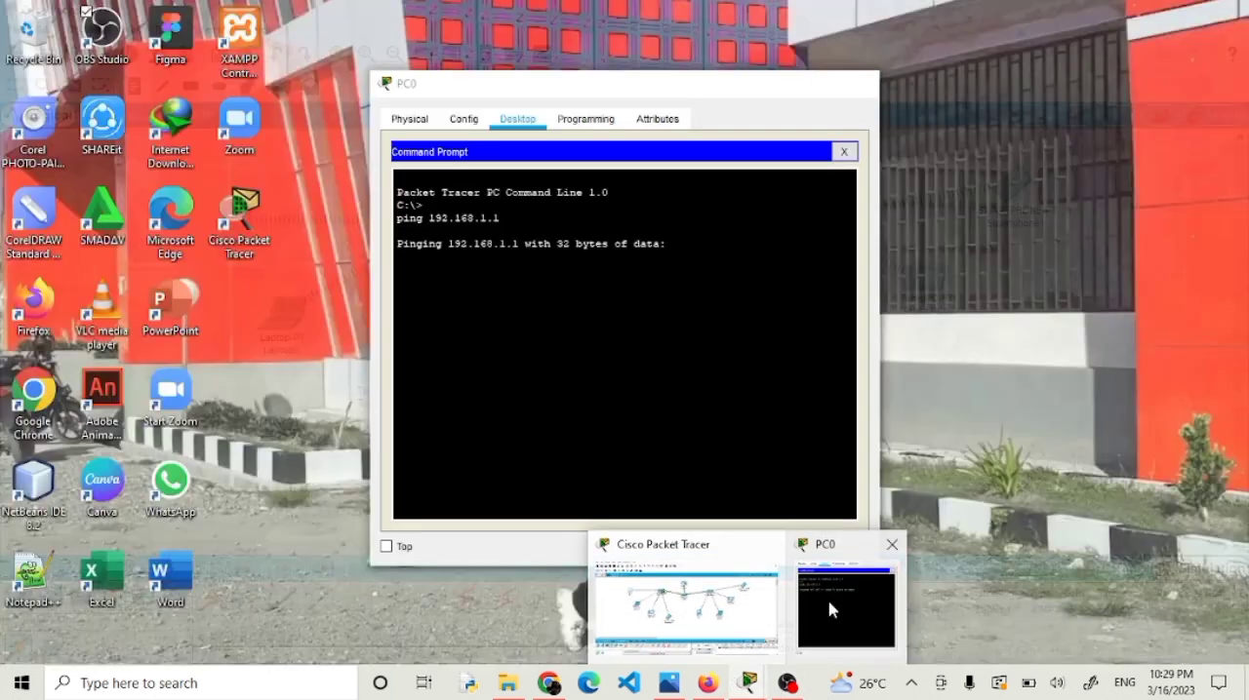
{"action": "left_click", "coordinate": [830, 610]}
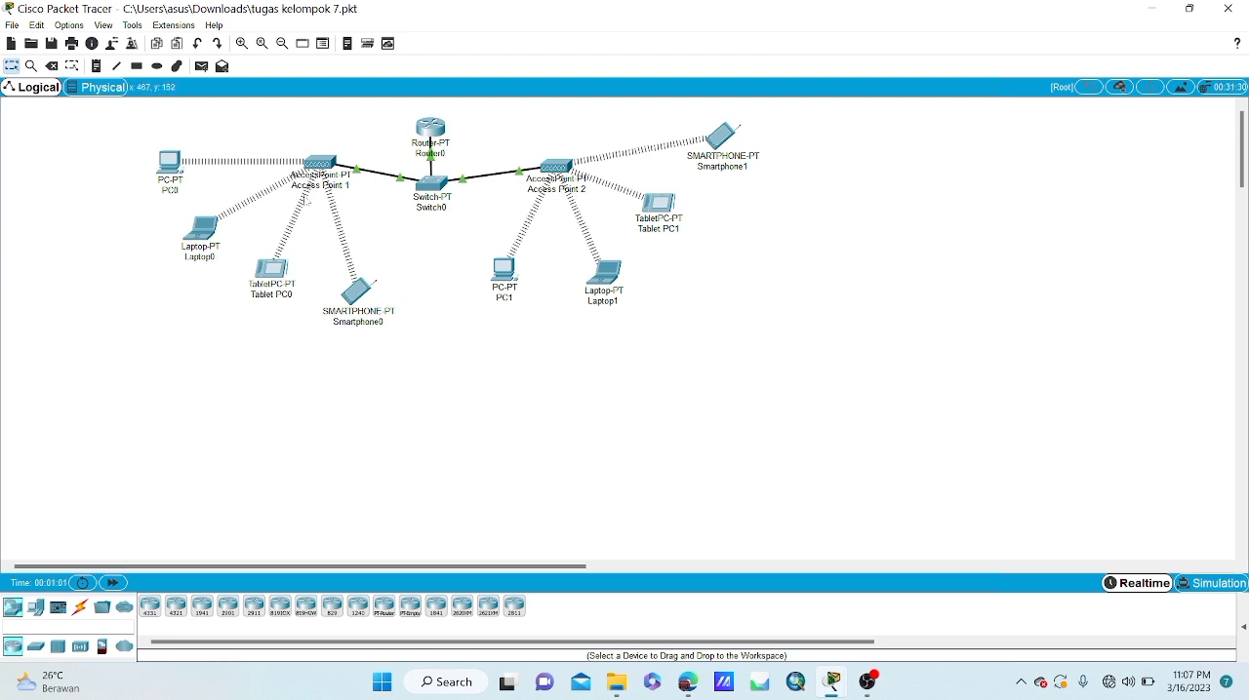
Add a simple PDU from PC0 to PC1 and play it in Simulation mode to follow the packets.
{"action": "left_click", "coordinate": [202, 66]}
{"action": "left_click", "coordinate": [172, 162]}
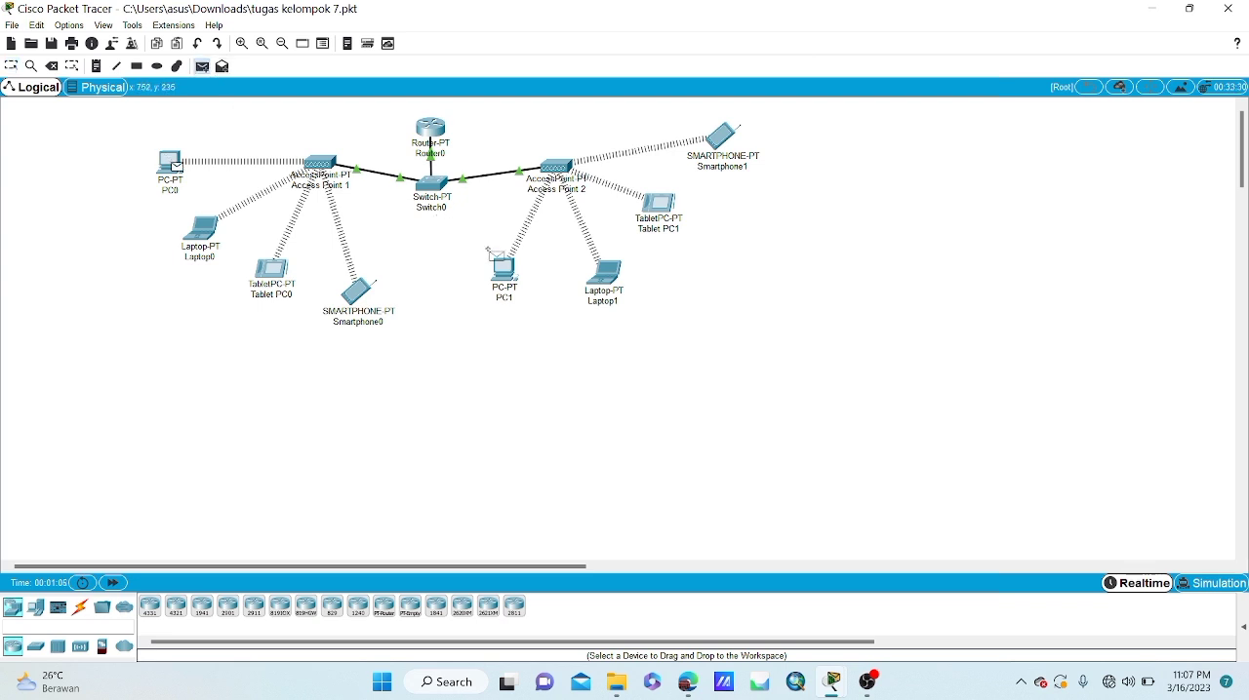
{"action": "left_click", "coordinate": [503, 268]}
{"action": "left_click", "coordinate": [1196, 580]}
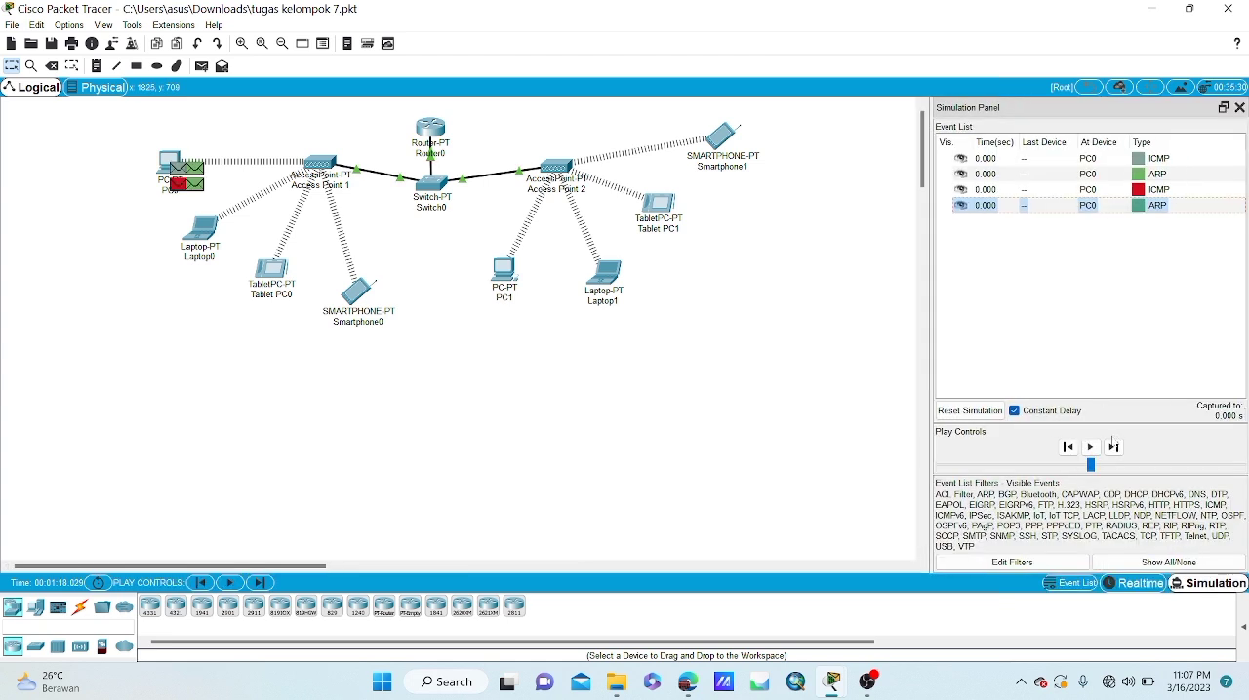
{"action": "left_click", "coordinate": [1091, 447]}
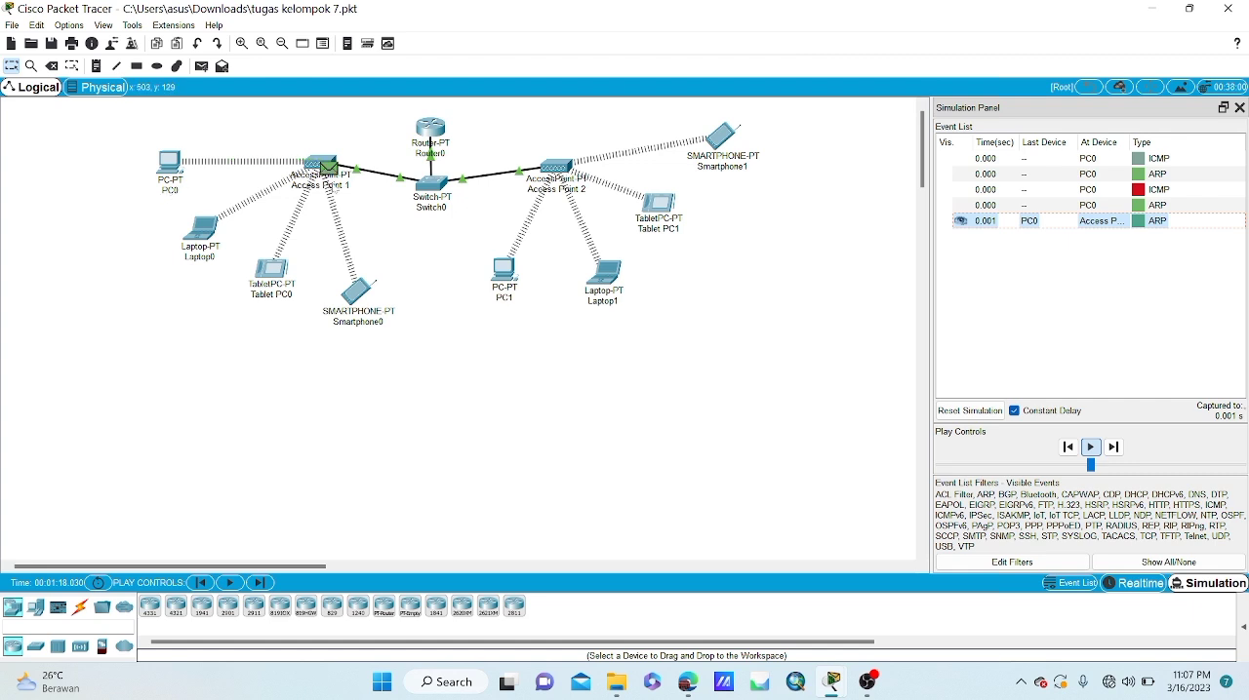
{"action": "mouse_move", "coordinate": [339, 188]}
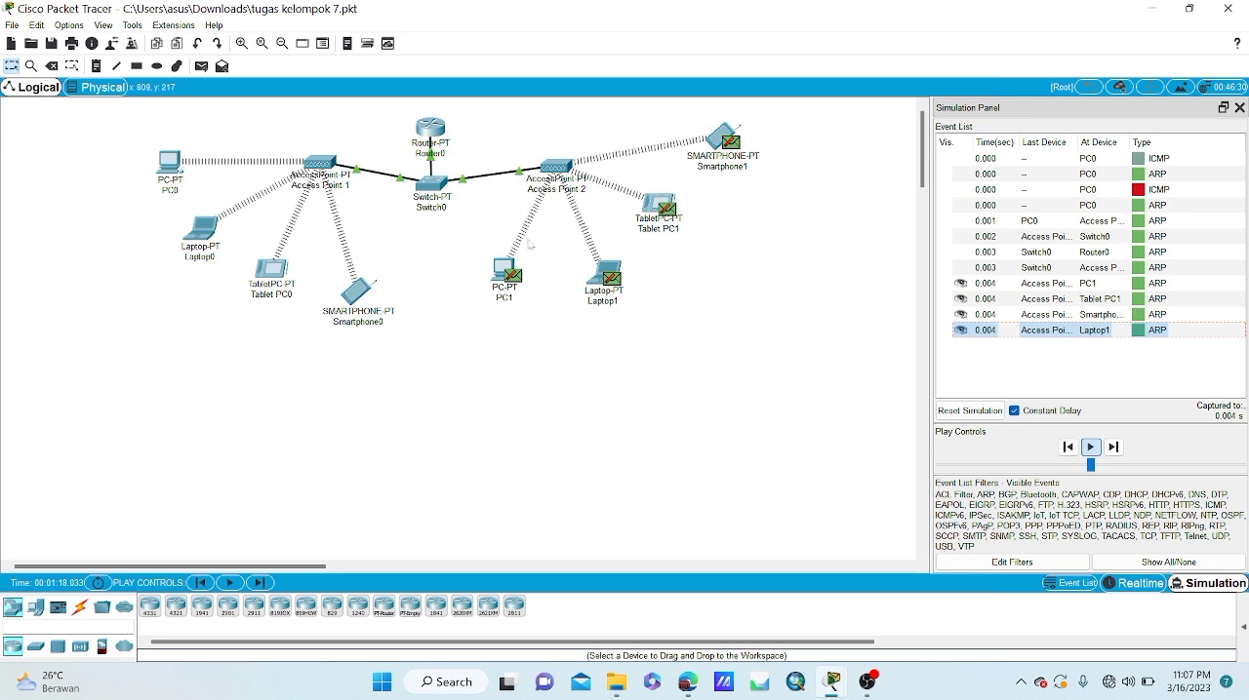
{"action": "mouse_move", "coordinate": [660, 206]}
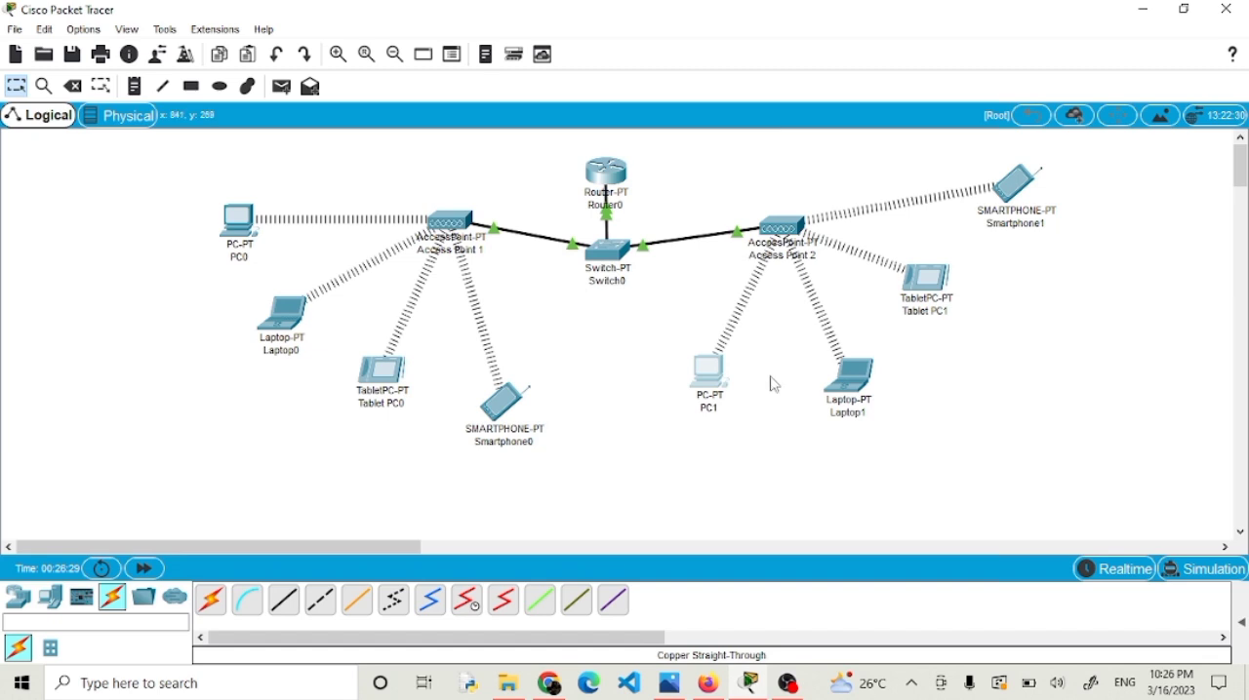
{"action": "left_click", "coordinate": [867, 390]}
{"action": "left_click", "coordinate": [867, 390]}
{"action": "left_click", "coordinate": [866, 392]}
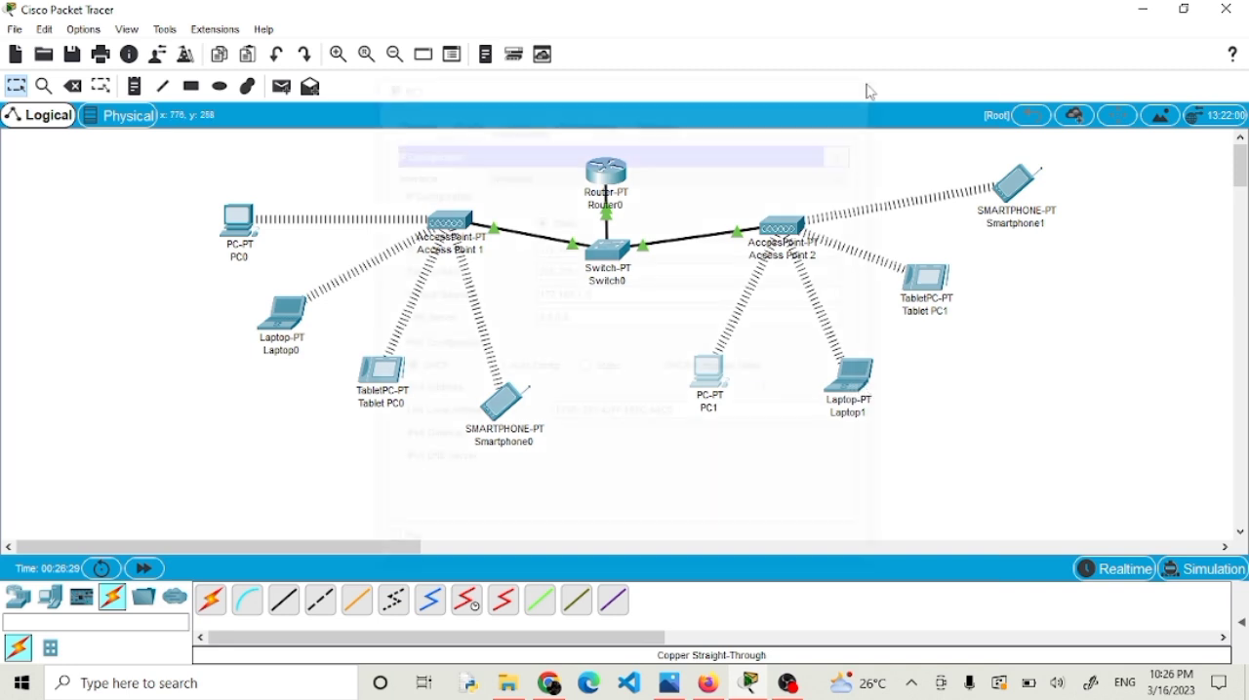